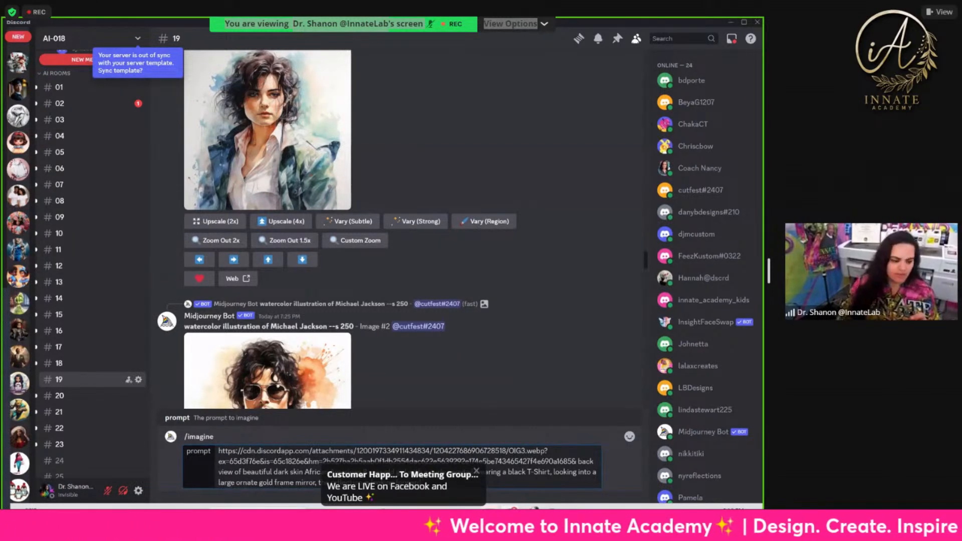
Step: Submit the imagine prompt with the reference image for an 8-year-old girl with a curly ponytail looking into an ornate gold frame mirror
key(Return)
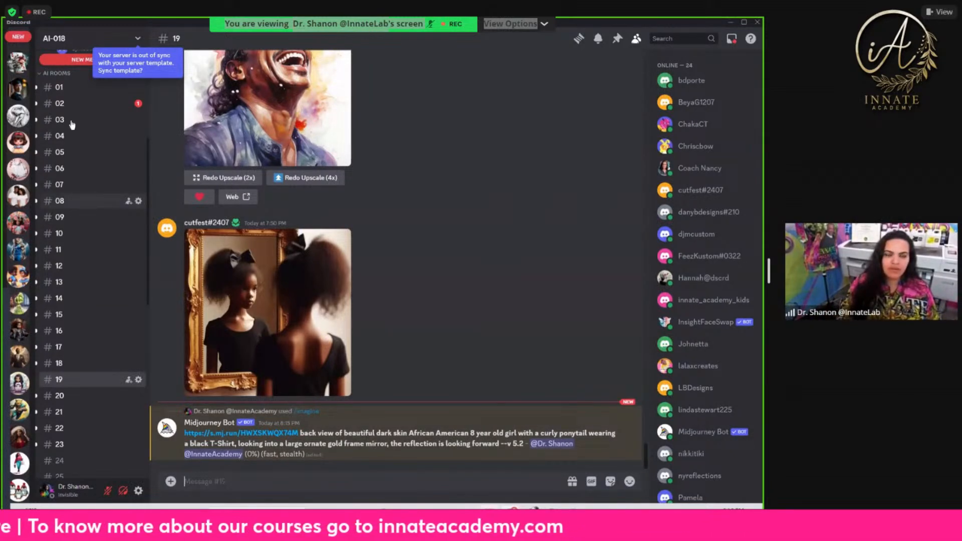
Step: Open channel 02 and enlarge the v 6.0 image grid of the 4-year-old boy at the mirror to inspect it
click(82, 109)
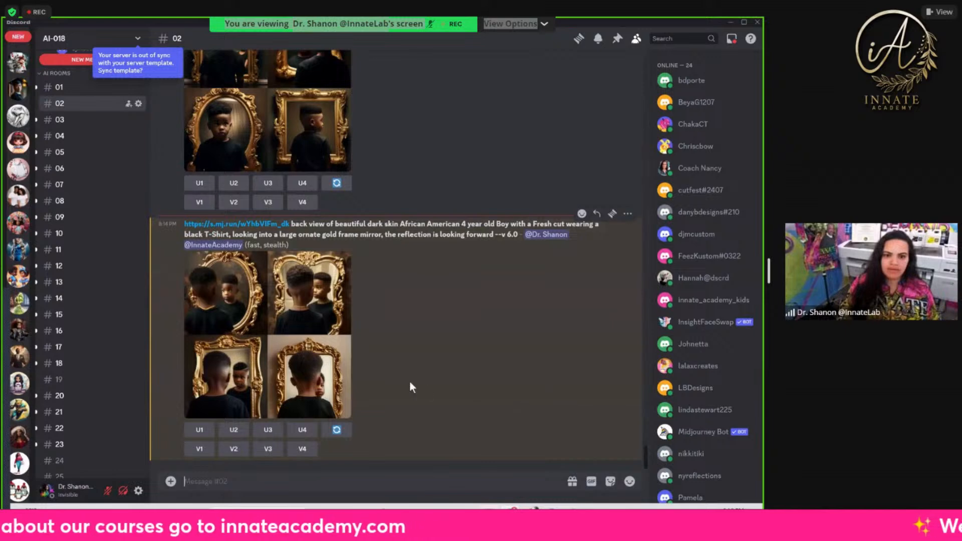
click(249, 315)
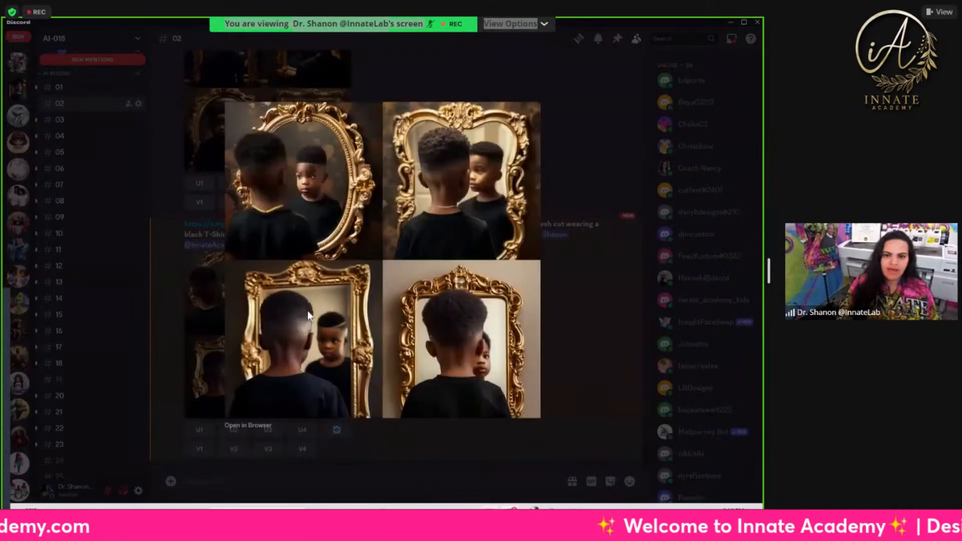
click(549, 347)
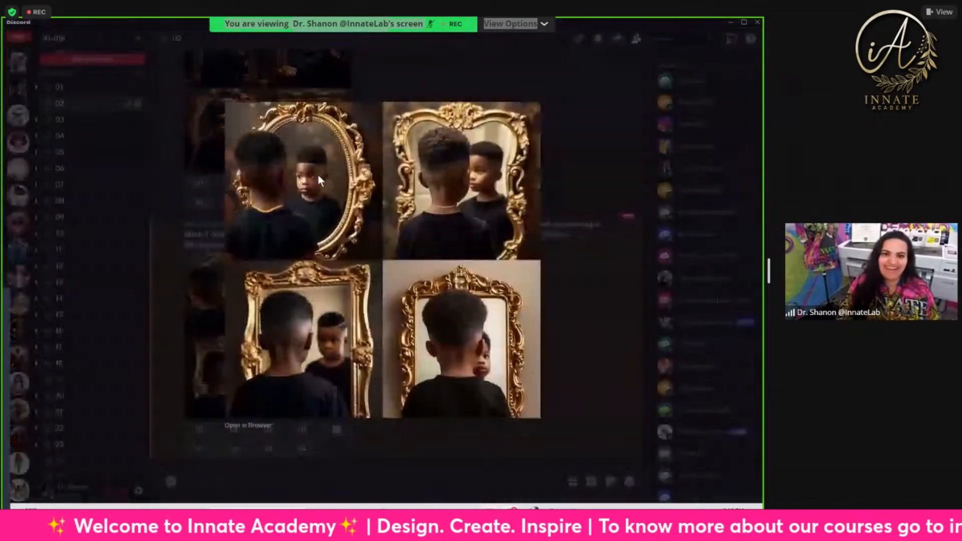
click(319, 255)
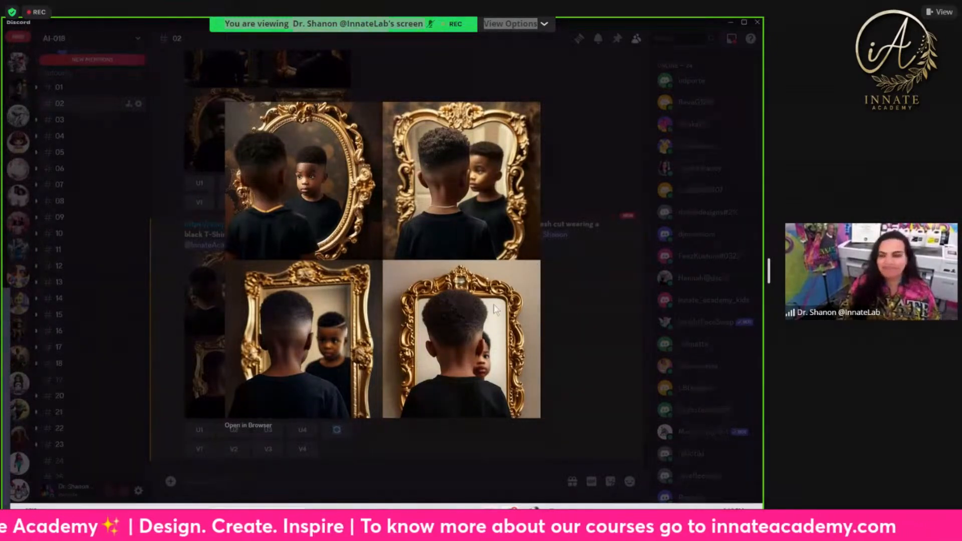
click(568, 329)
Step: Compare the v 6.0 grid in channel 02 with the earlier grid from the "please make me an image" prompt
scroll(534, 316, up, 5)
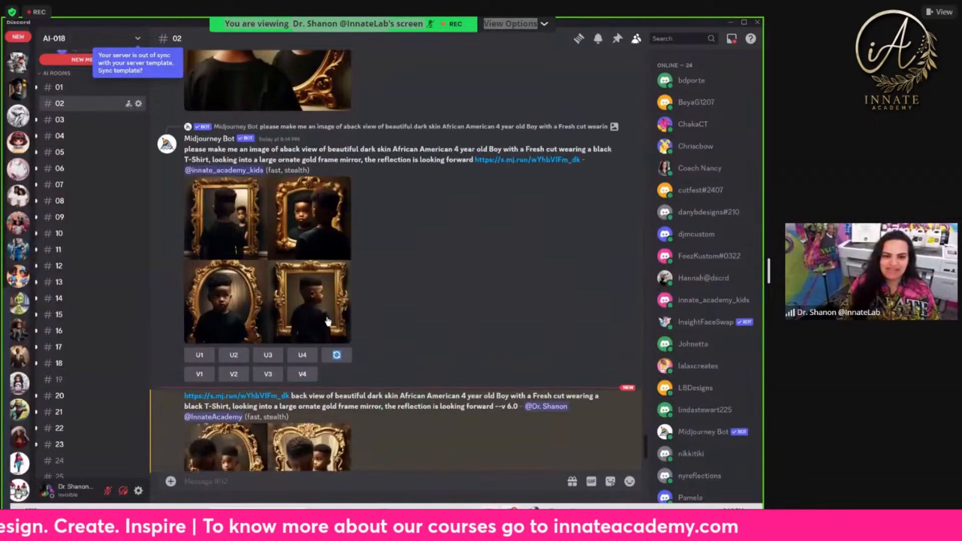
scroll(307, 300, up, 2)
scroll(306, 302, down, 4)
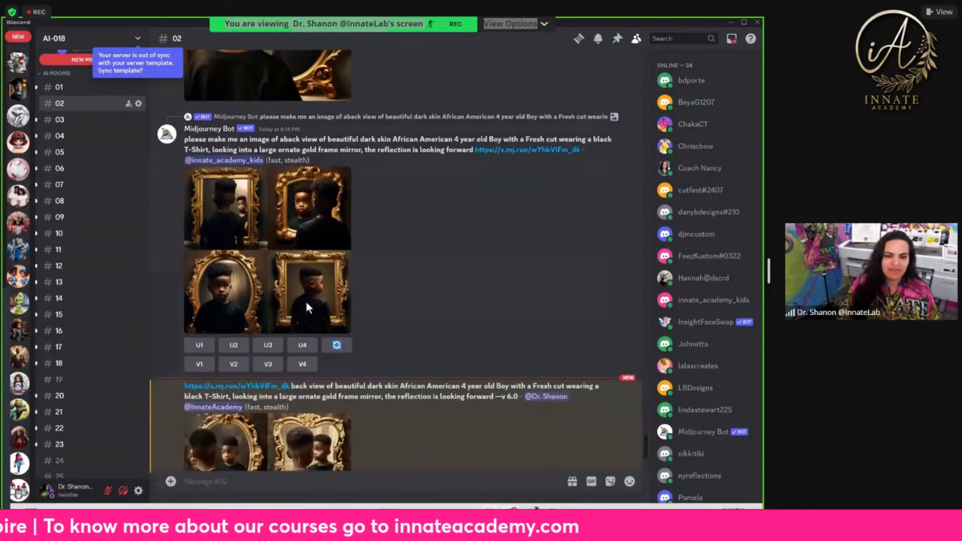
scroll(271, 306, down, 2)
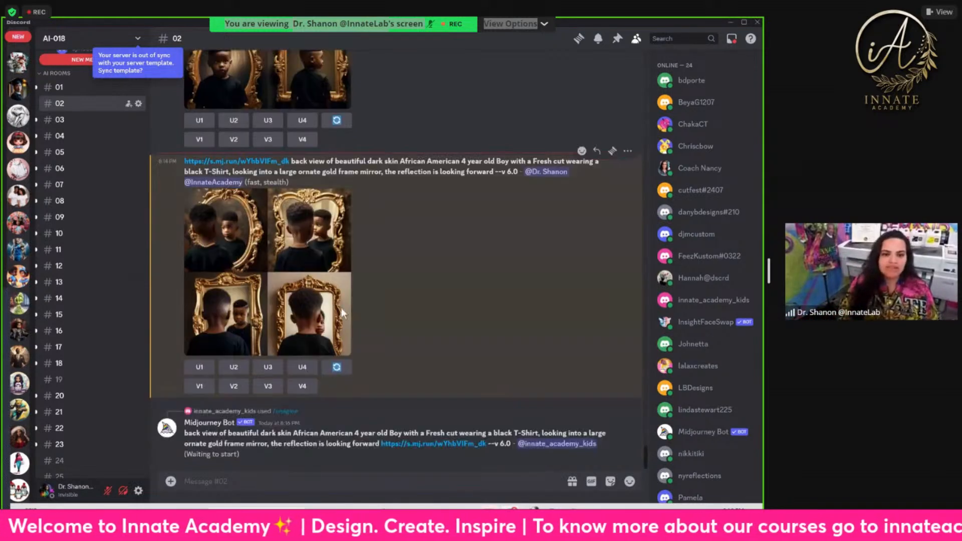
Step: Open channel 03 and examine its generated images back to the start of the channel
scroll(90, 251, up, 3)
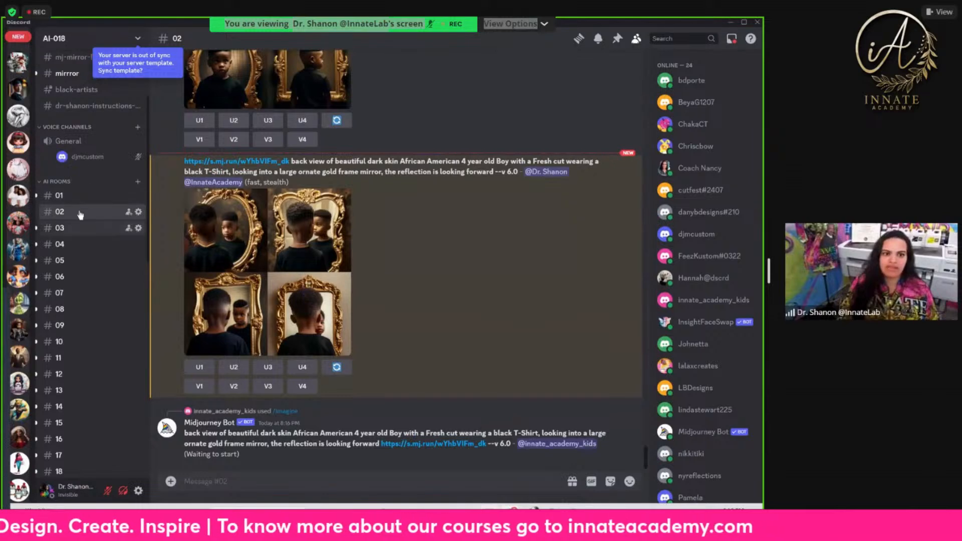
click(74, 229)
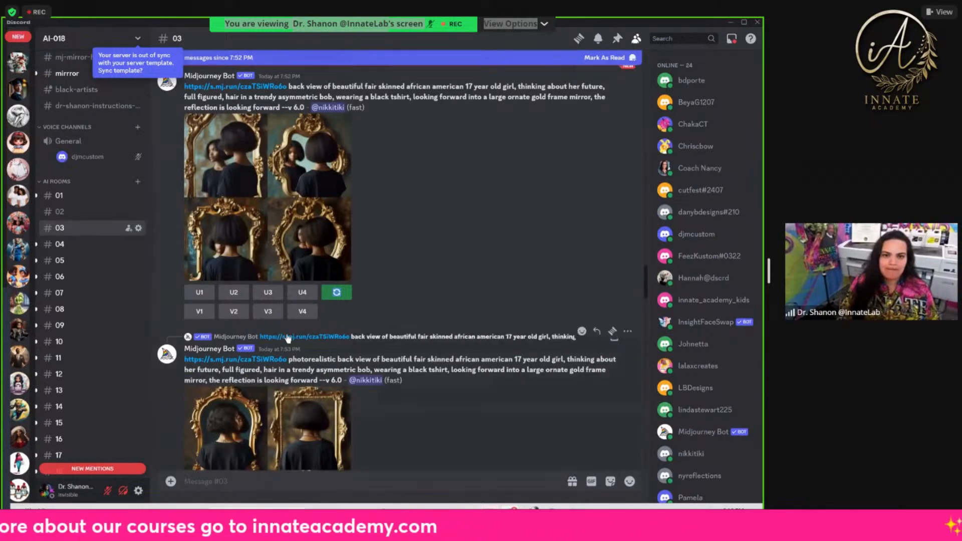
scroll(161, 311, down, 2)
scroll(132, 312, down, 10)
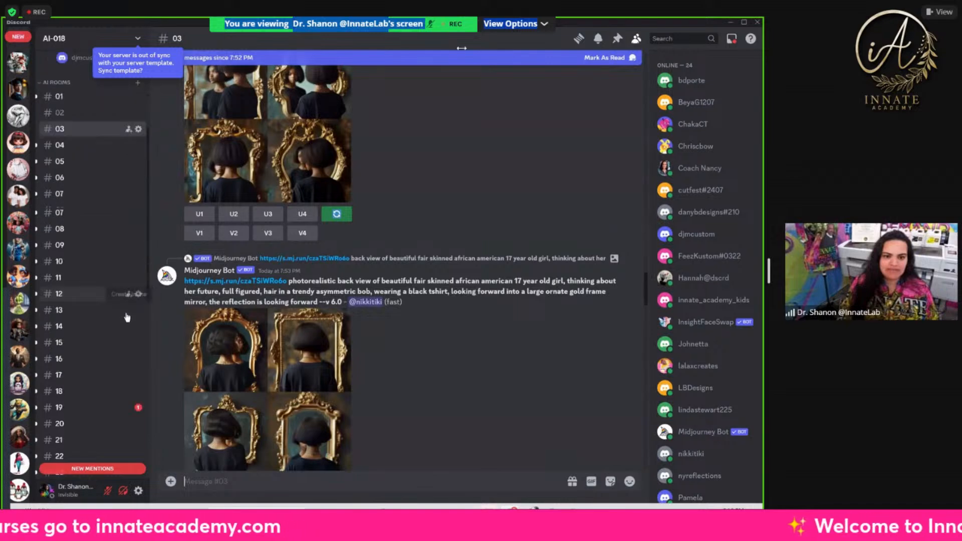
scroll(298, 350, up, 8)
scroll(125, 270, up, 7)
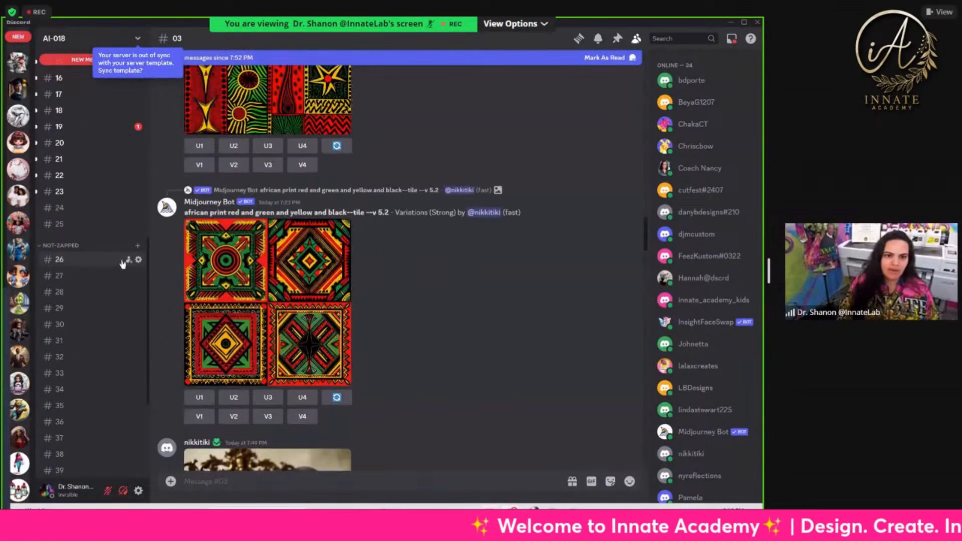
scroll(311, 266, up, 10)
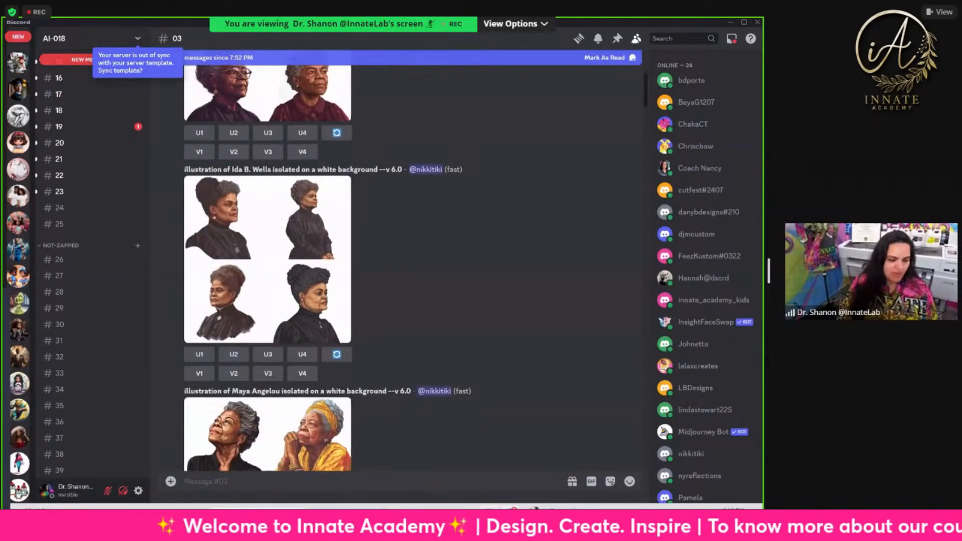
scroll(160, 420, up, 5)
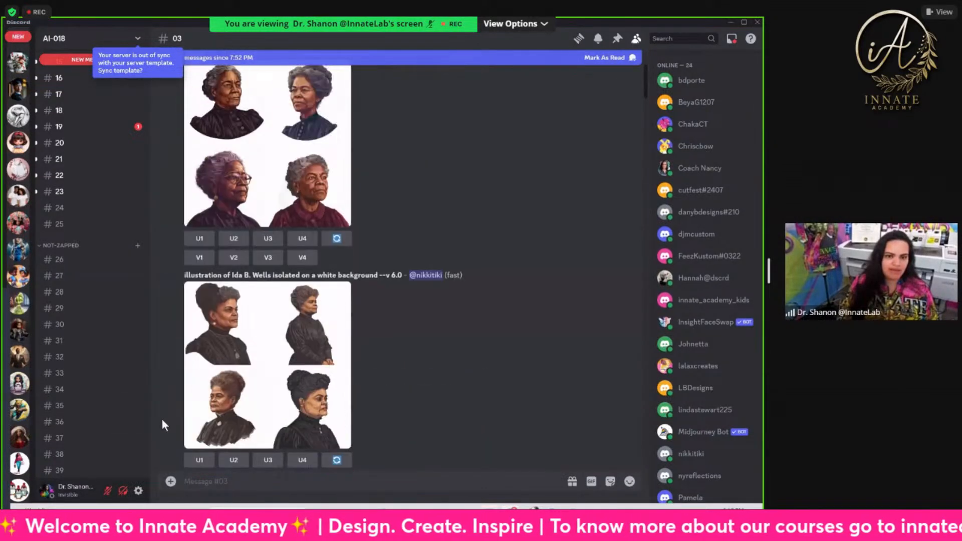
scroll(72, 218, up, 10)
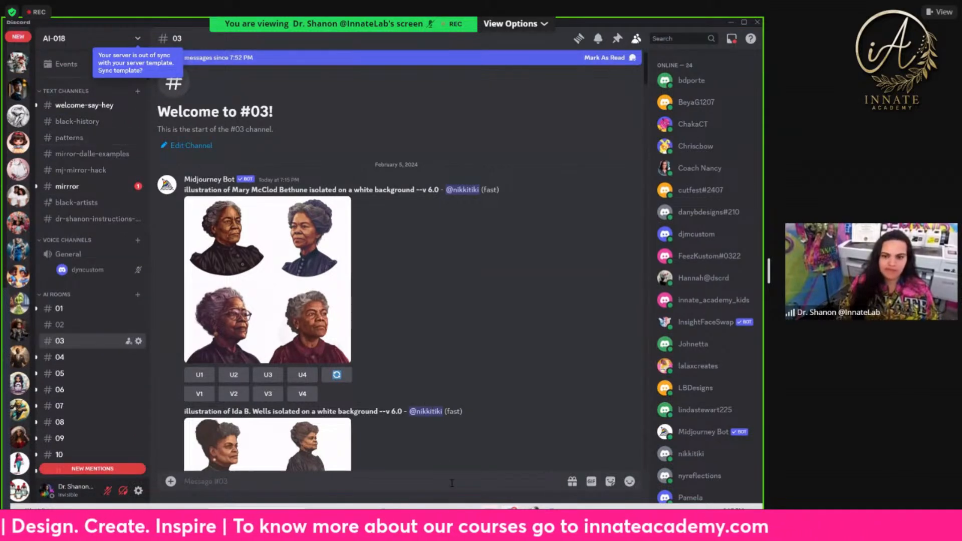
Step: Open the mirror-dalle-examples channel and look through its earliest mirror portraits of children and men
mouse_move(489, 507)
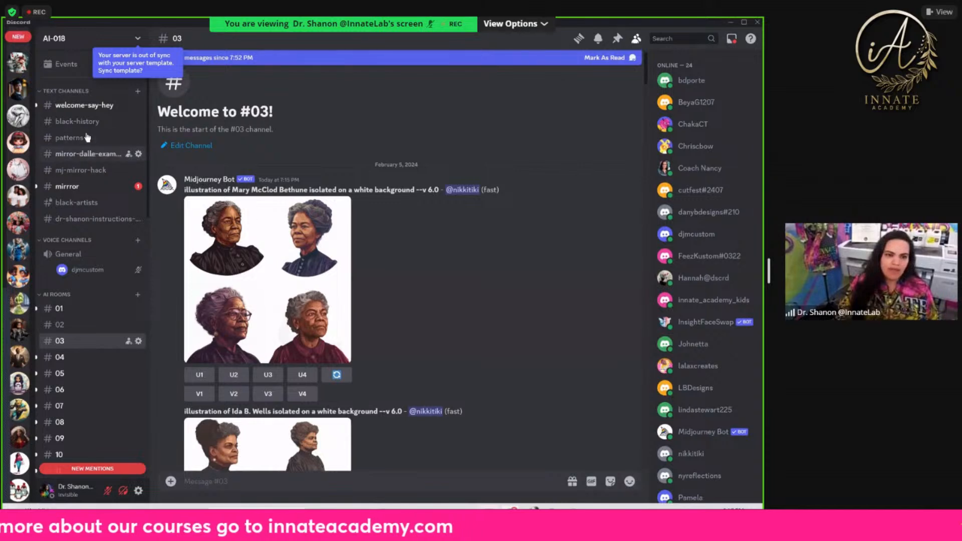
click(86, 154)
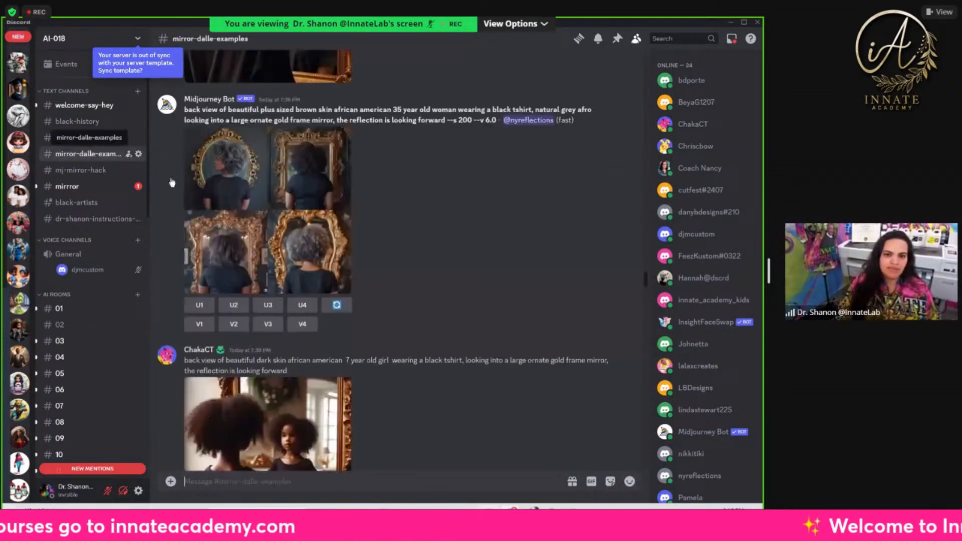
scroll(297, 318, up, 15)
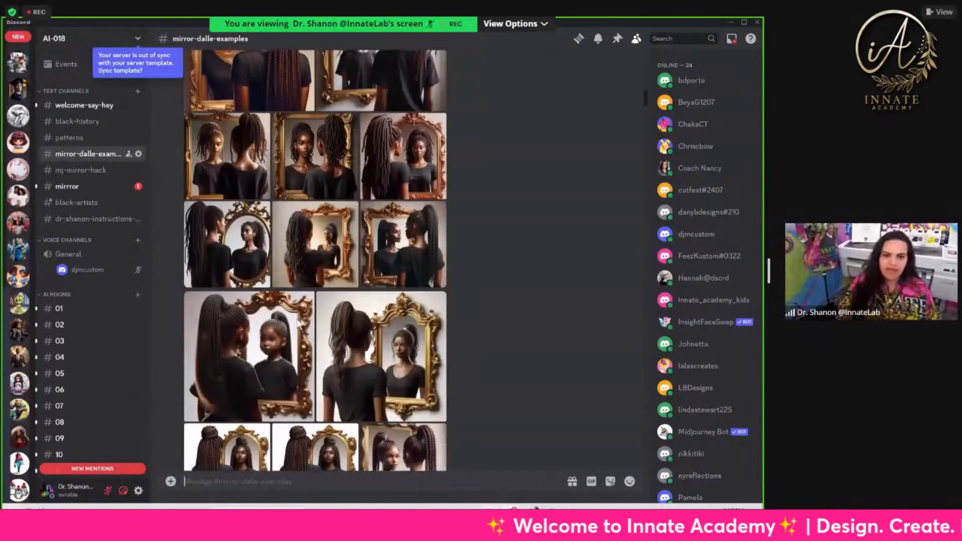
scroll(298, 322, up, 5)
scroll(290, 321, down, 10)
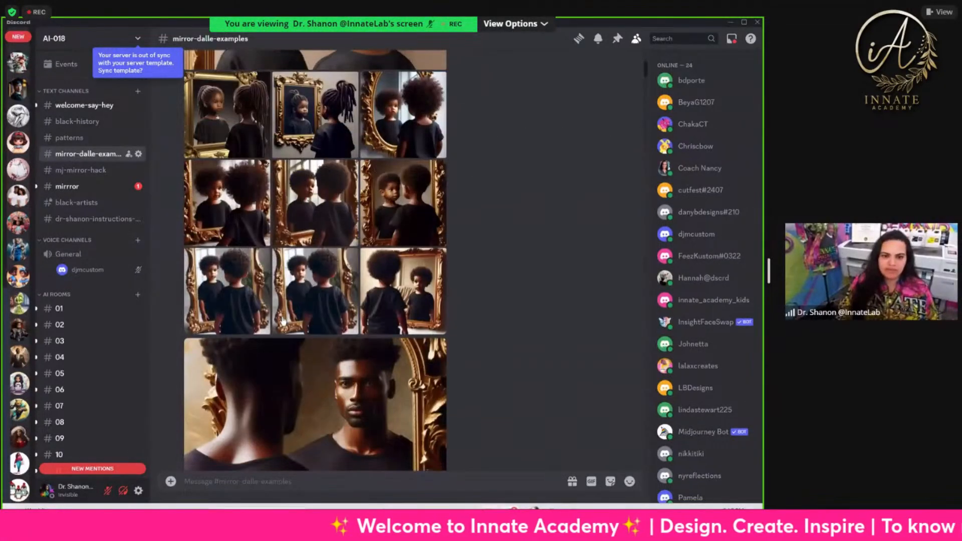
scroll(282, 321, down, 5)
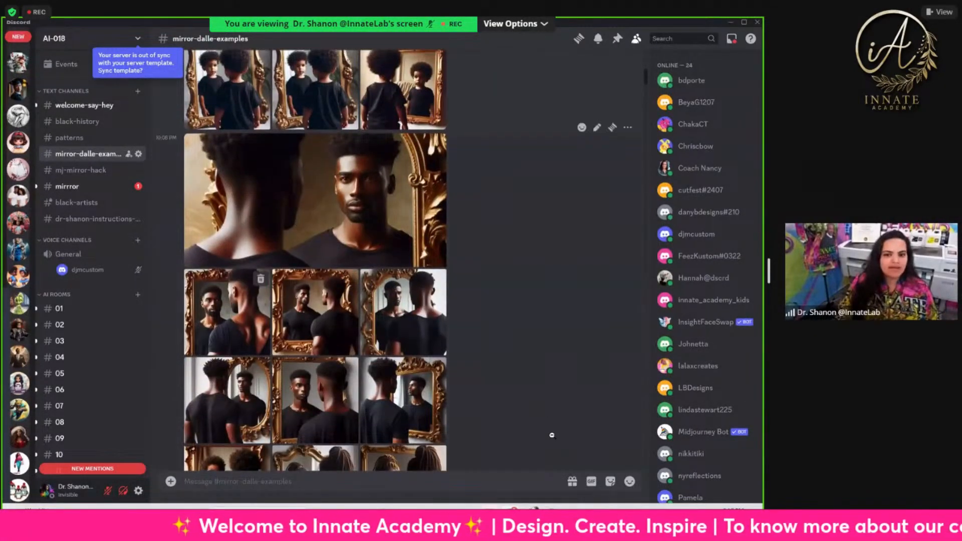
Step: Open the picture of the bearded man at the gold mirror full size in the browser, close the older tabs and return to Discord
click(376, 307)
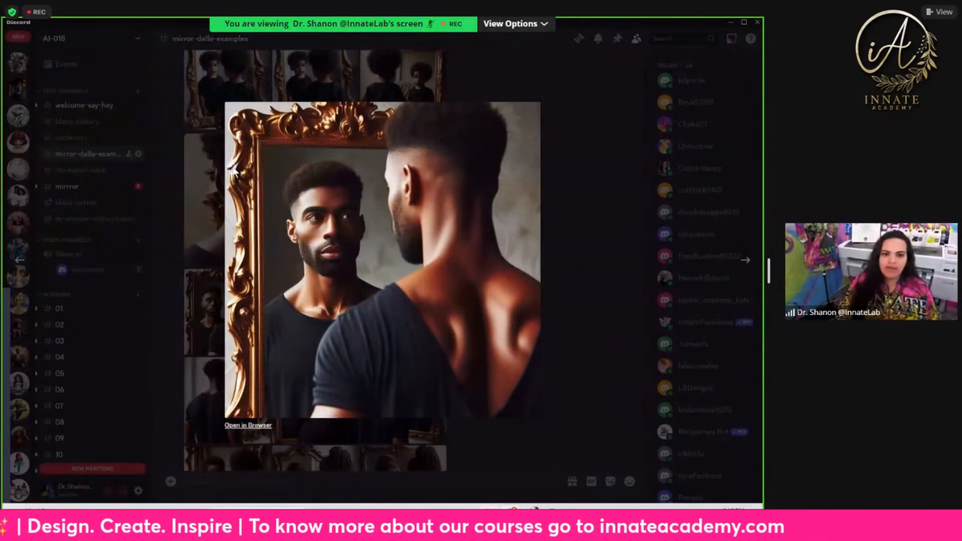
click(248, 425)
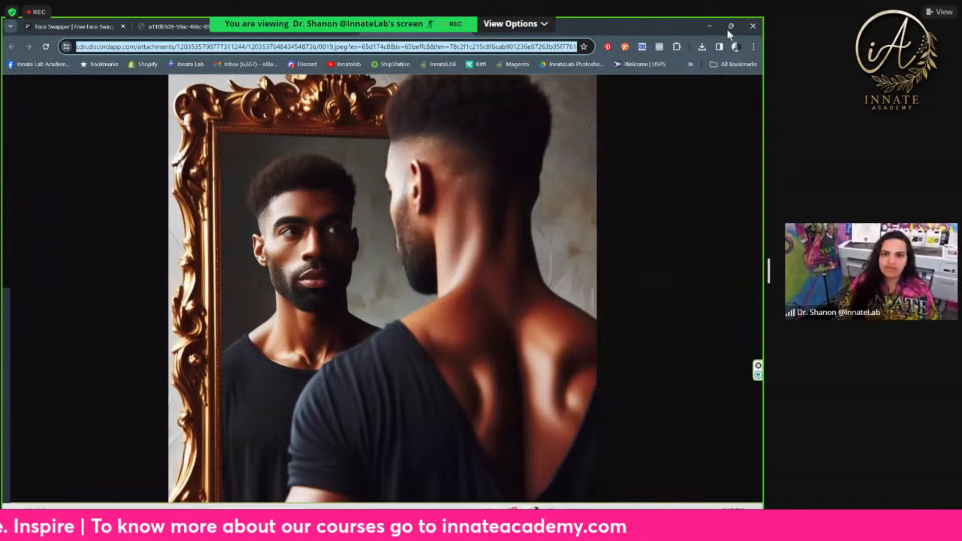
click(123, 26)
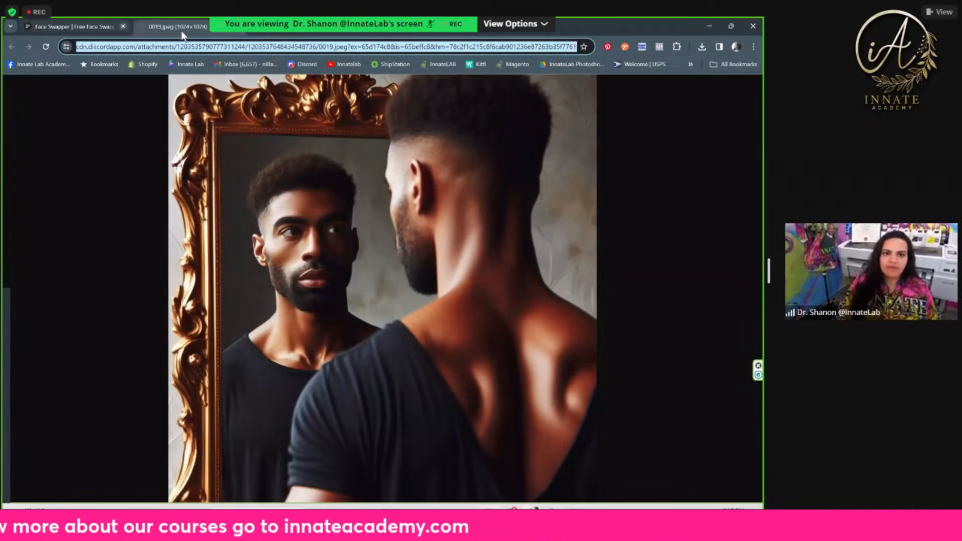
click(123, 26)
click(714, 27)
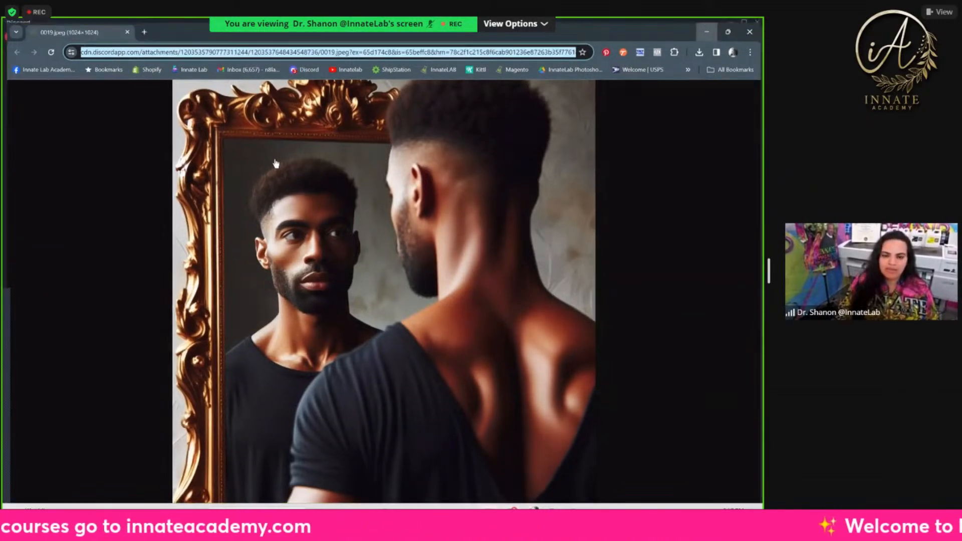
Step: Find the picture of the woman with long tied-back braids at the mirror, open it full size in the browser and return to Discord
scroll(233, 182, down, 5)
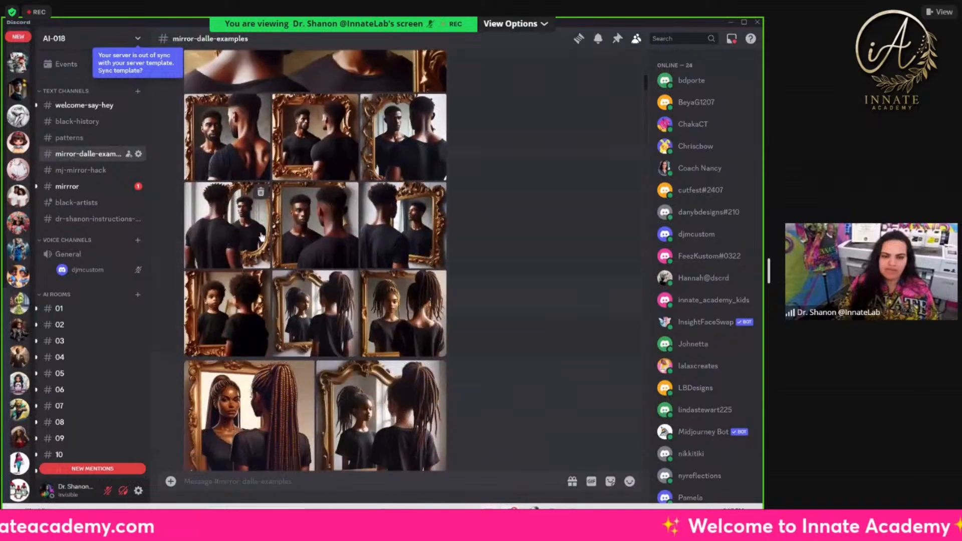
scroll(233, 249, down, 6)
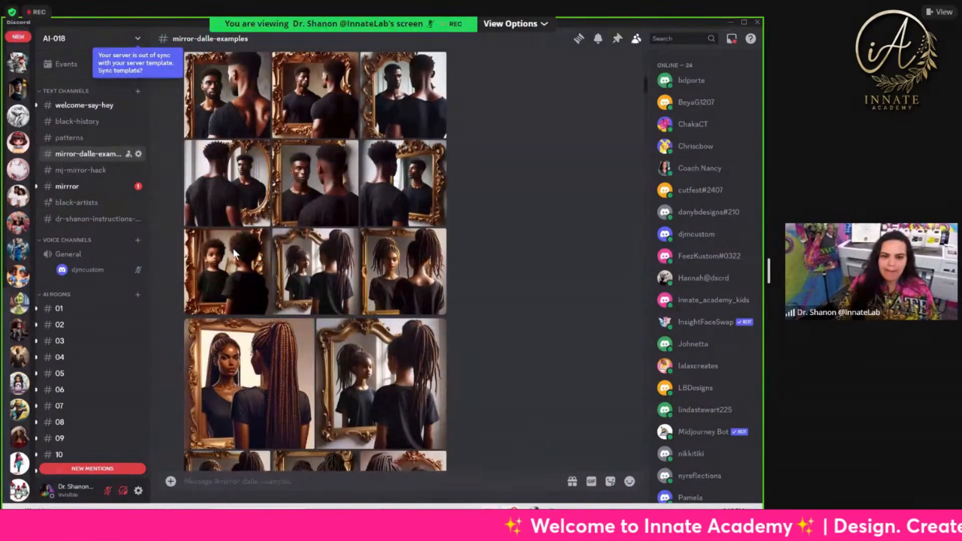
scroll(233, 255, down, 8)
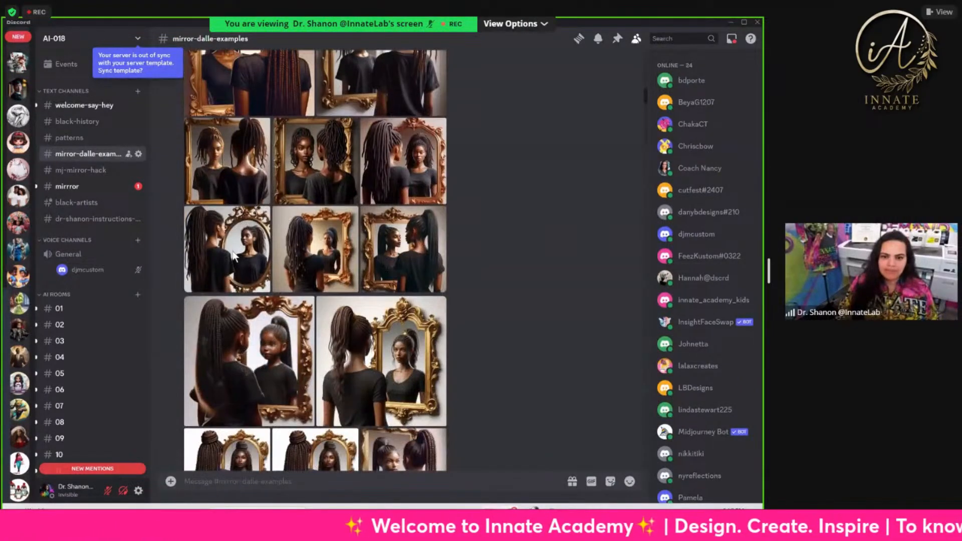
scroll(233, 301, down, 1)
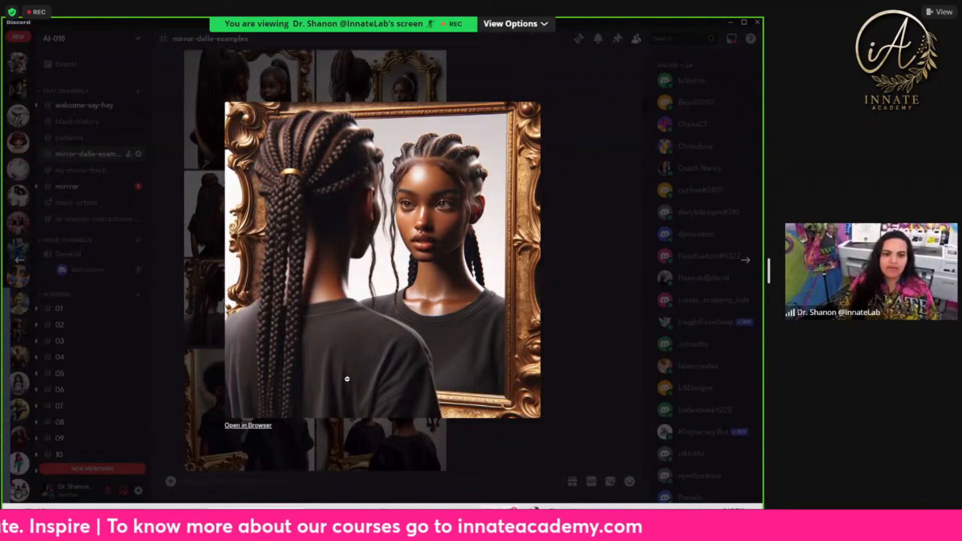
click(265, 425)
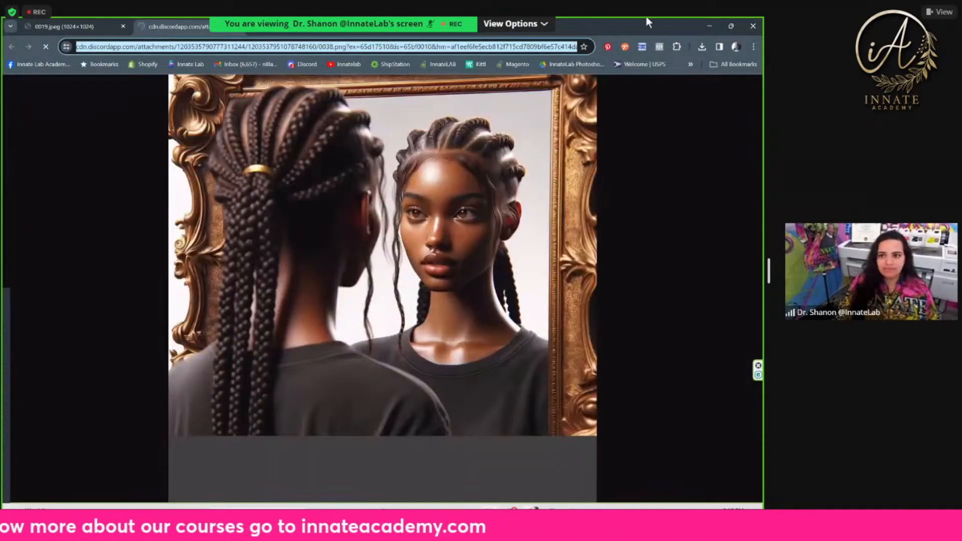
click(705, 25)
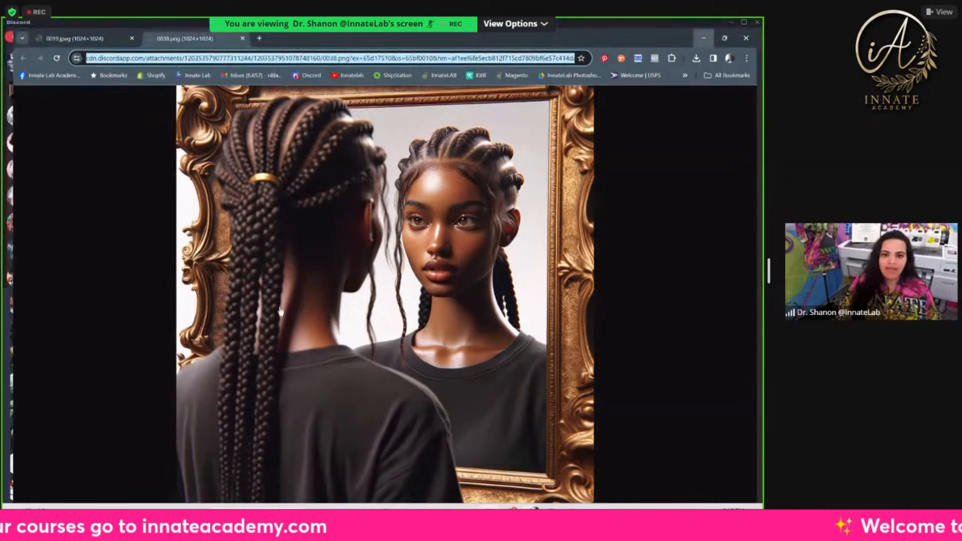
Step: Look through the remaining mirror example images down to the February 5, 2024 posts
scroll(320, 279, down, 5)
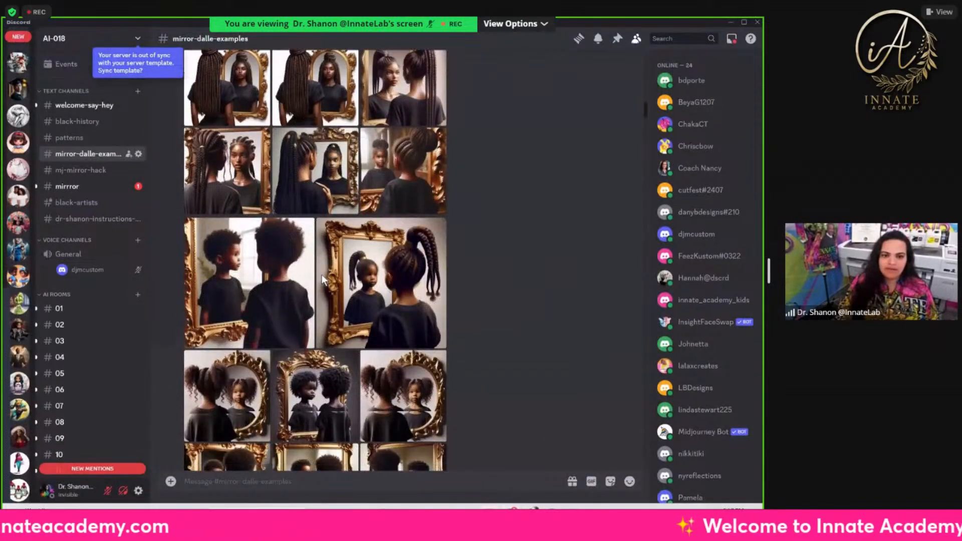
scroll(379, 204, down, 8)
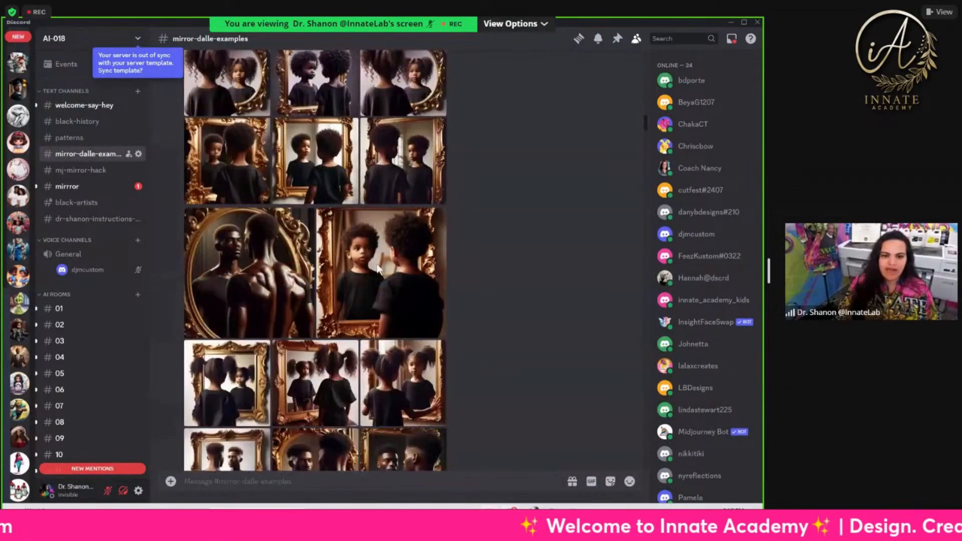
scroll(376, 268, down, 7)
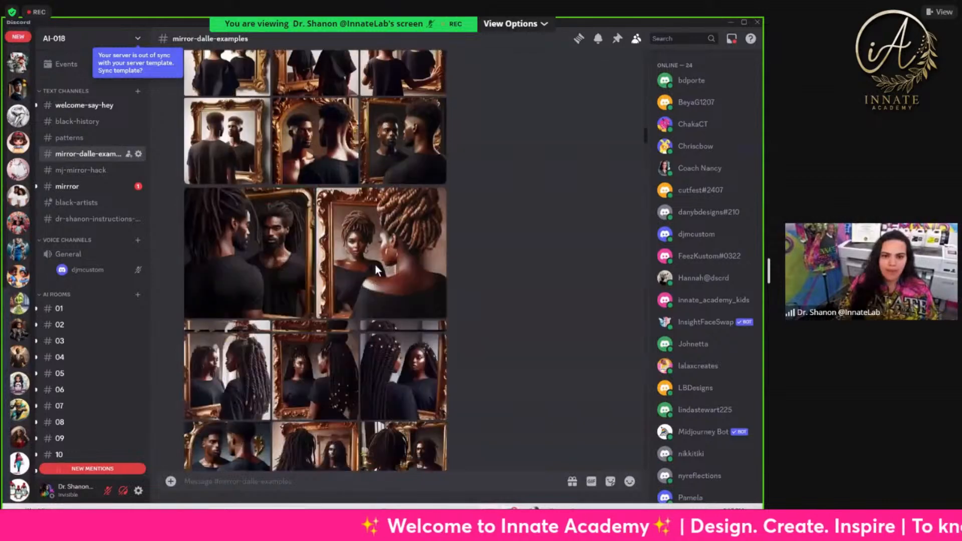
scroll(377, 269, down, 8)
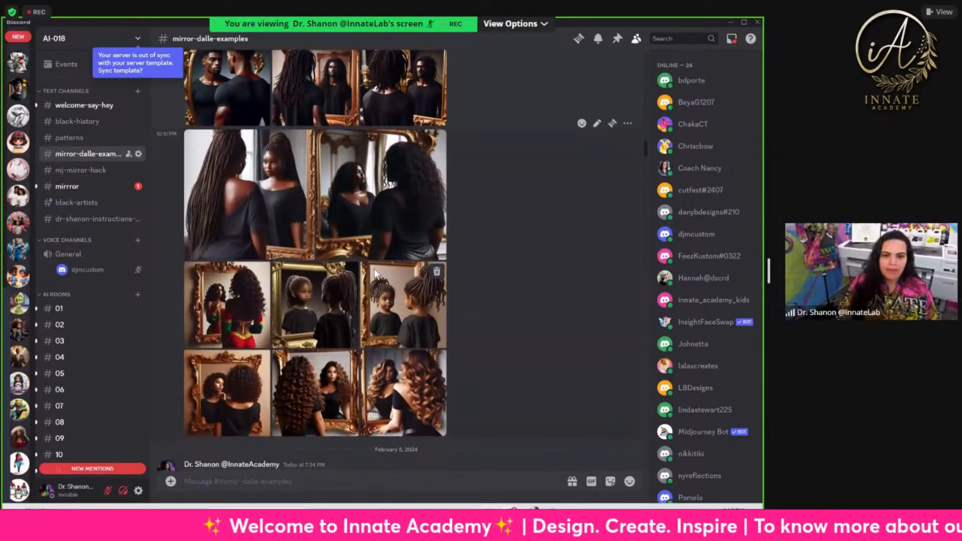
scroll(373, 268, down, 5)
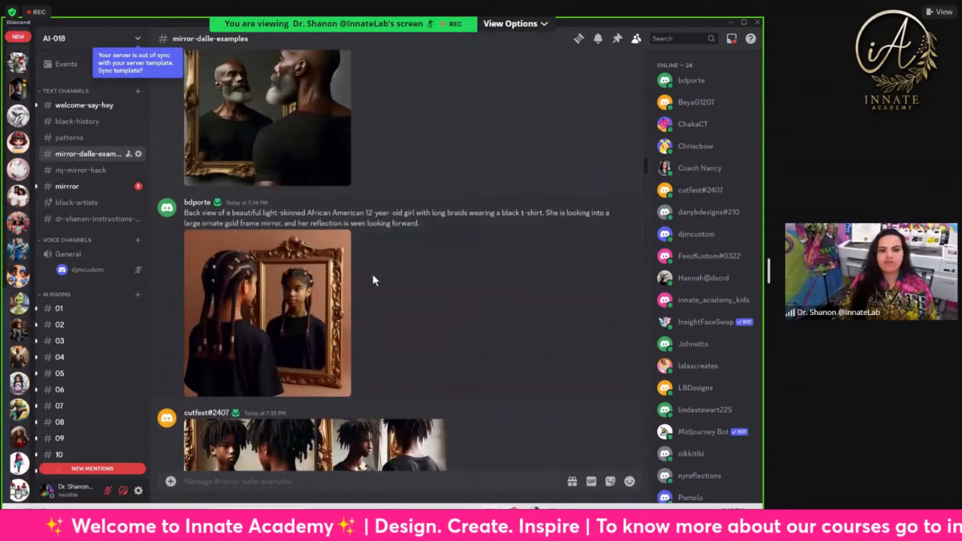
Step: Look through the black-history and patterns channels, and the window curtain and 1920s couple images in the mj-mirror-hack channel
scroll(372, 274, down, 2)
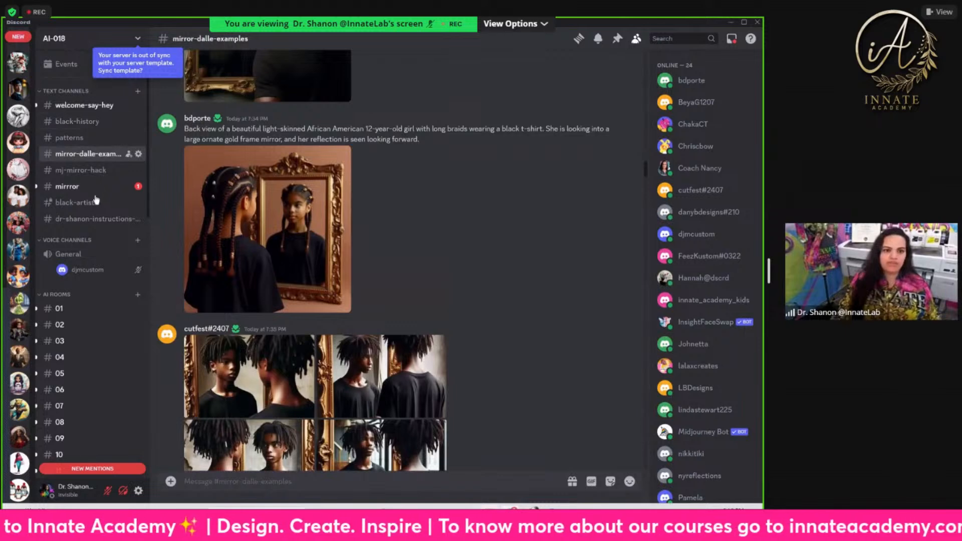
click(91, 123)
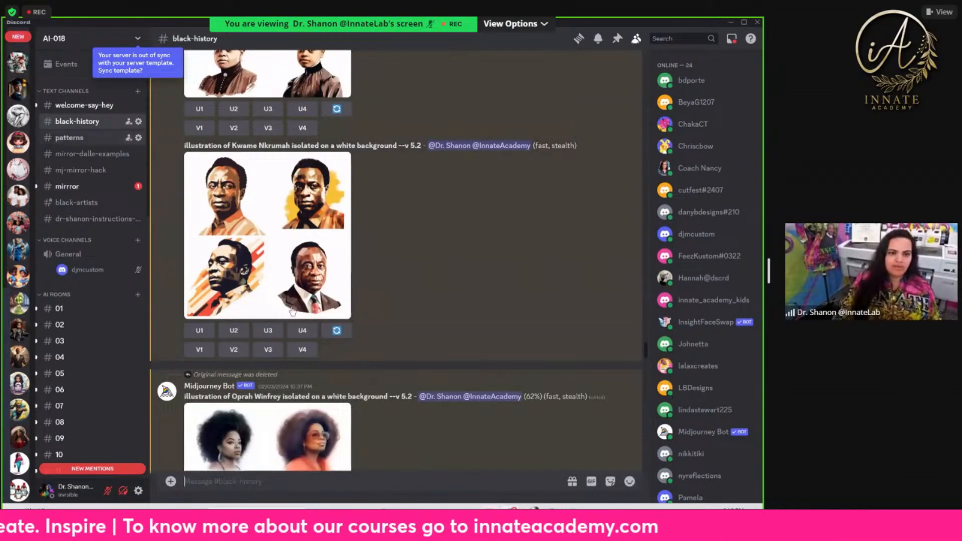
click(91, 138)
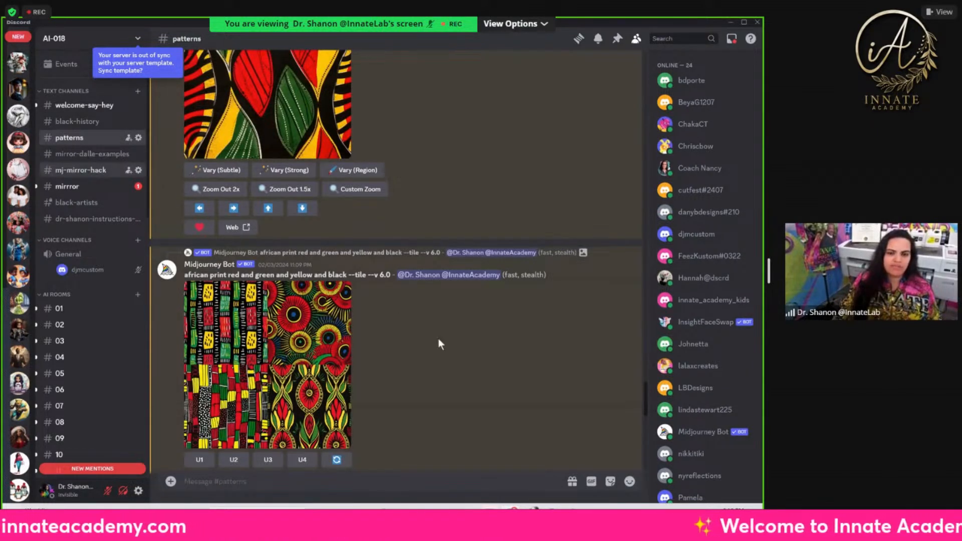
click(81, 170)
scroll(281, 323, up, 8)
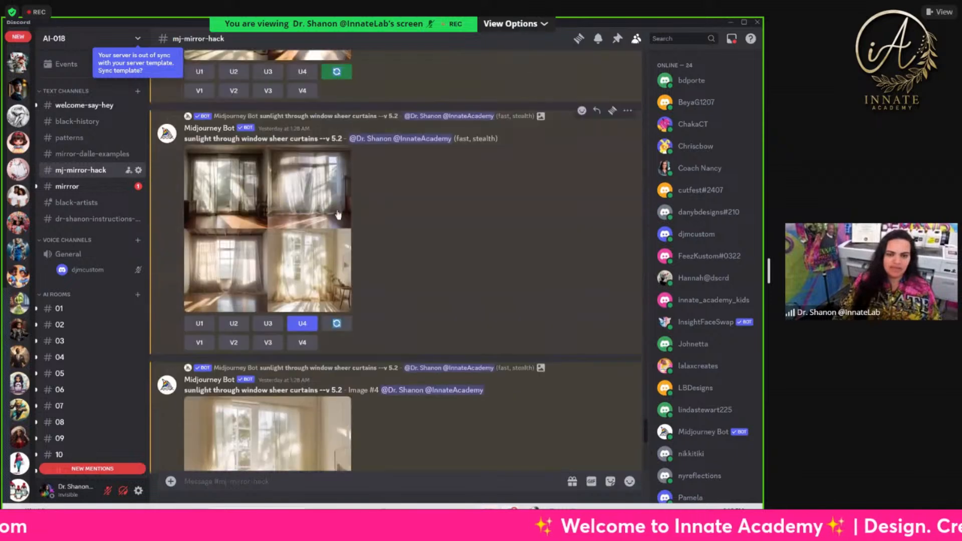
scroll(295, 204, up, 3)
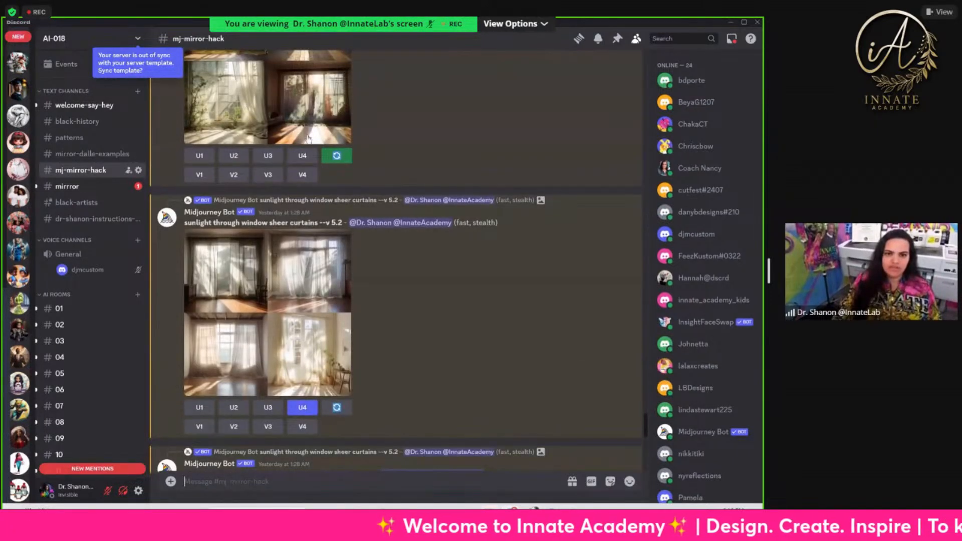
scroll(308, 139, up, 10)
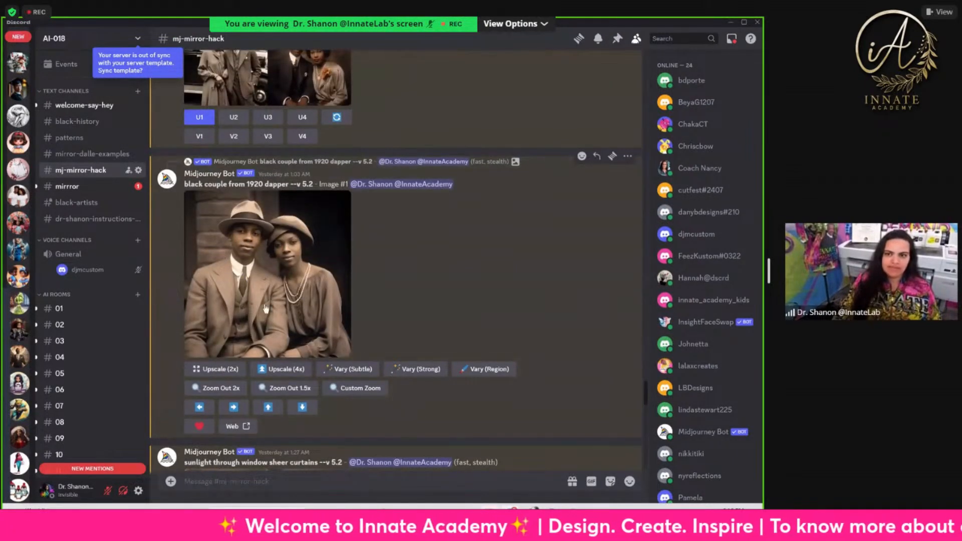
Step: Switch to Photoshop, open the recent file 258.tif and examine how its text, pattern and color fill layers are built
click(730, 22)
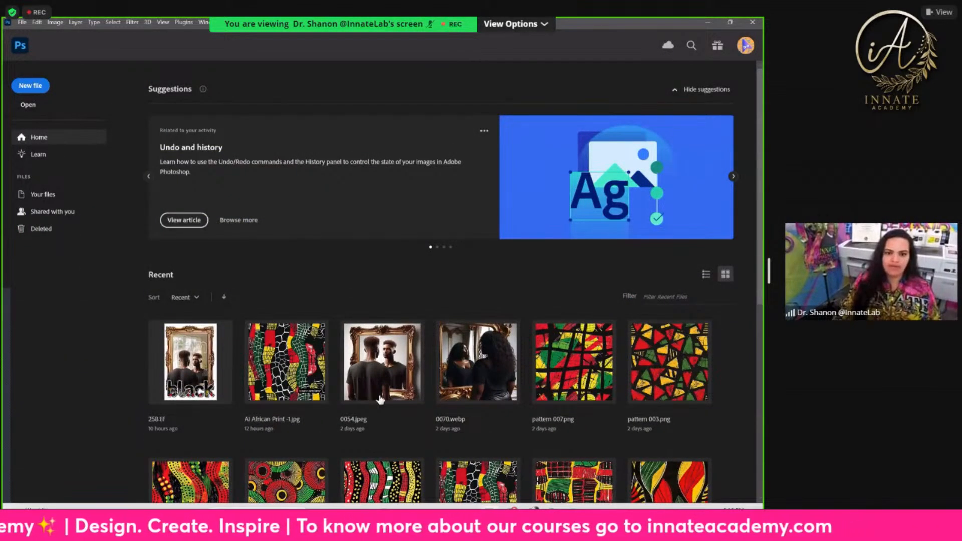
click(192, 375)
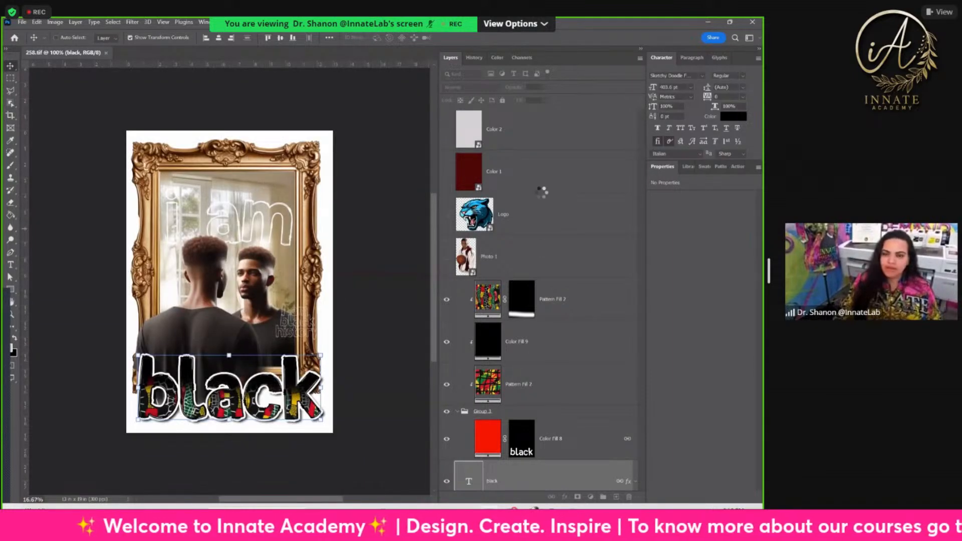
click(537, 230)
click(554, 221)
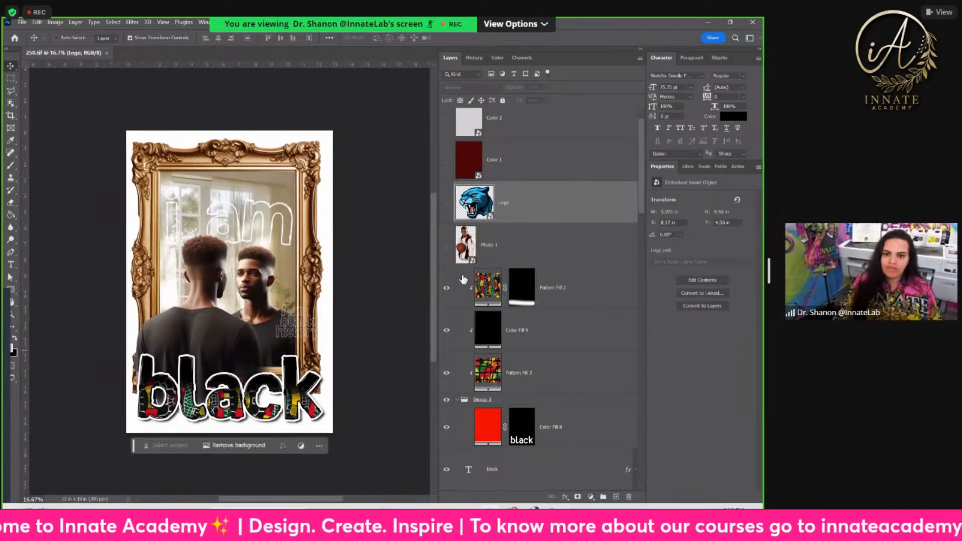
scroll(238, 293, up, 1)
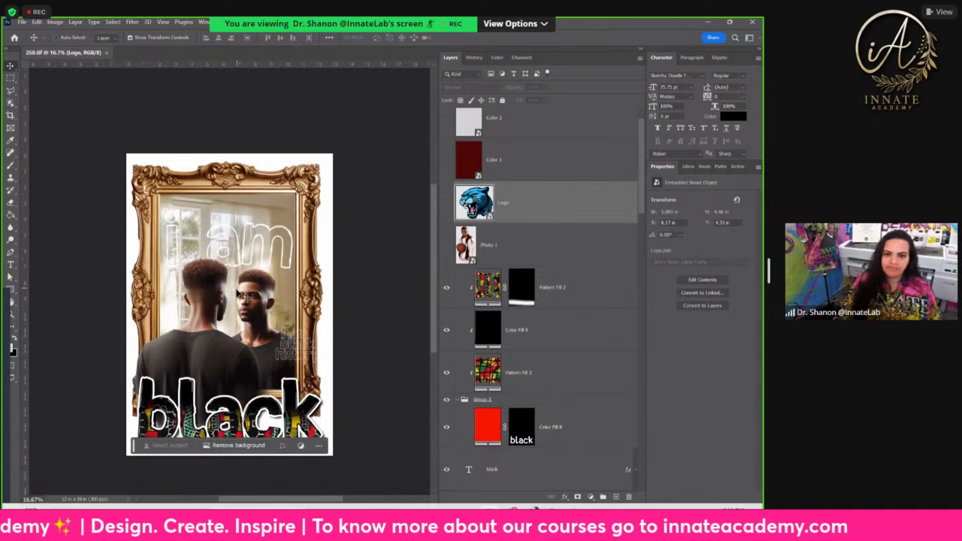
scroll(466, 211, down, 3)
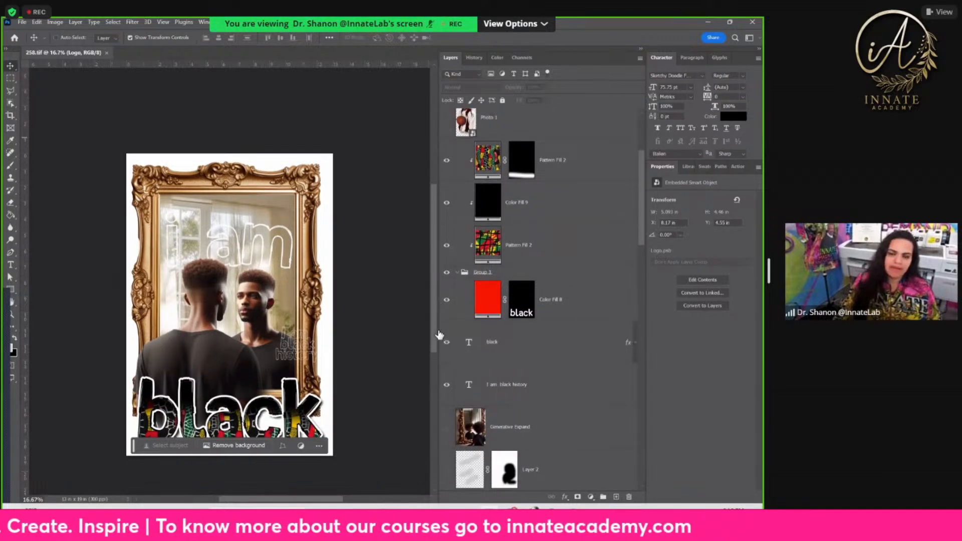
click(516, 274)
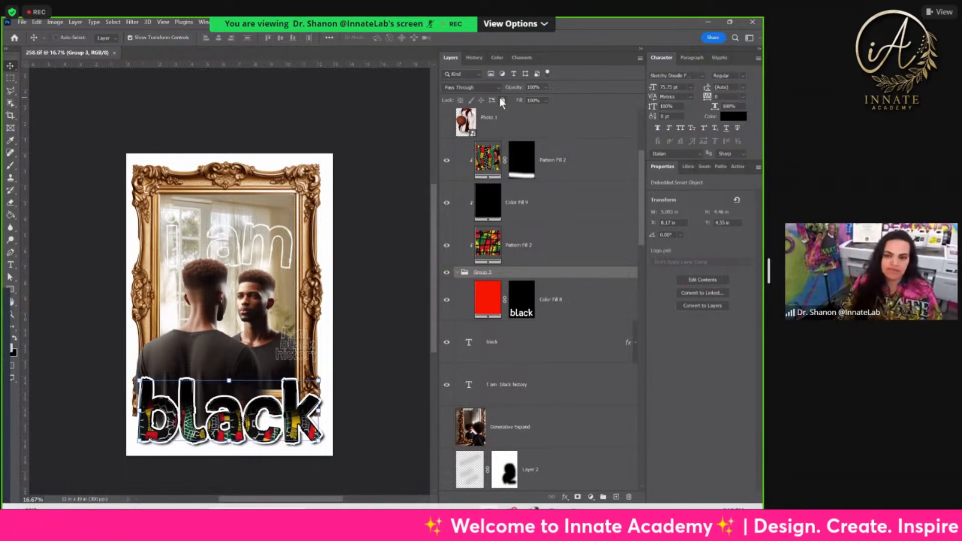
click(497, 315)
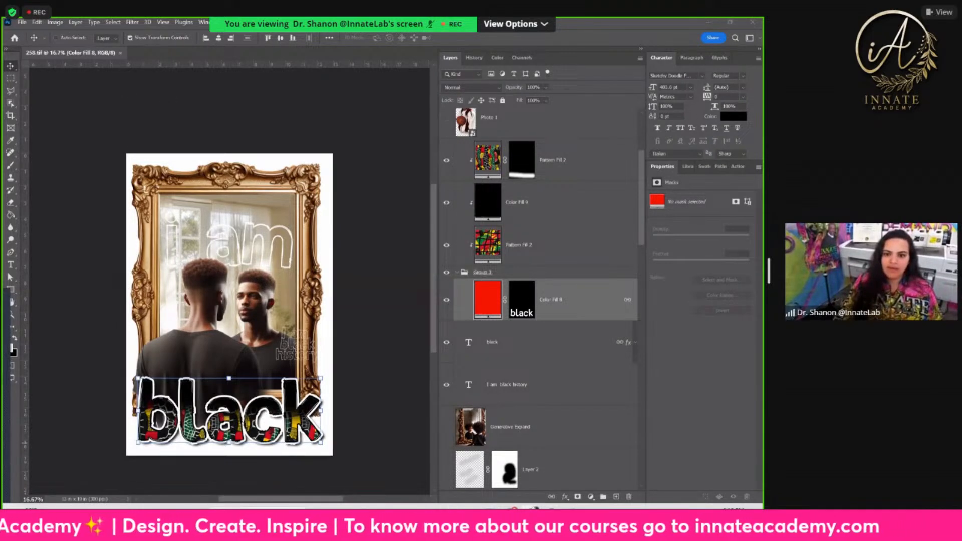
Step: Switch to the browser and save the picture of the braided woman to Downloads as 0038-new
click(651, 452)
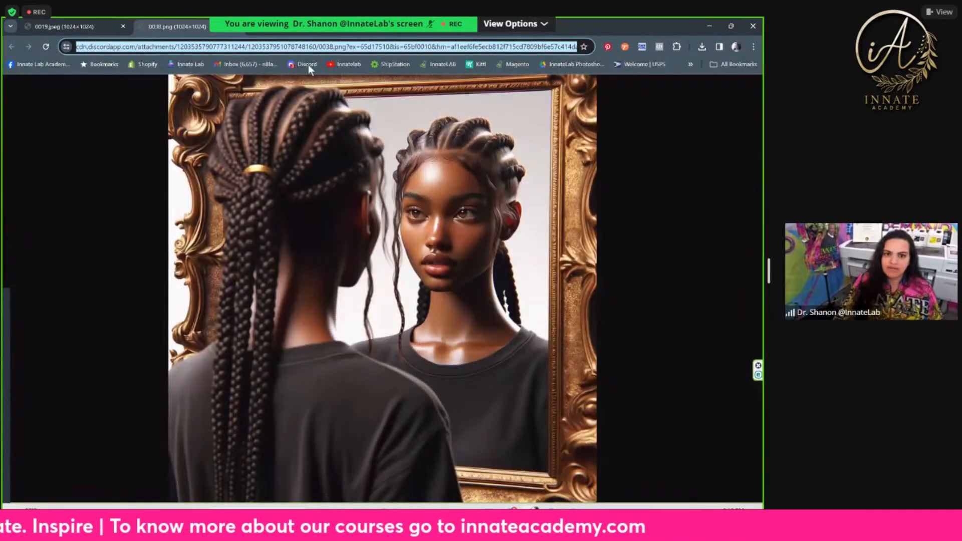
right_click(401, 177)
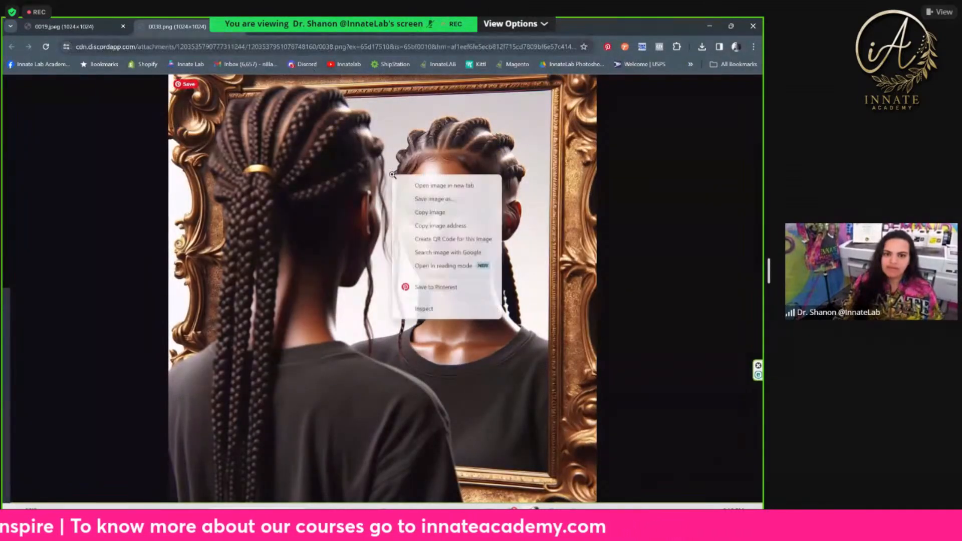
click(452, 201)
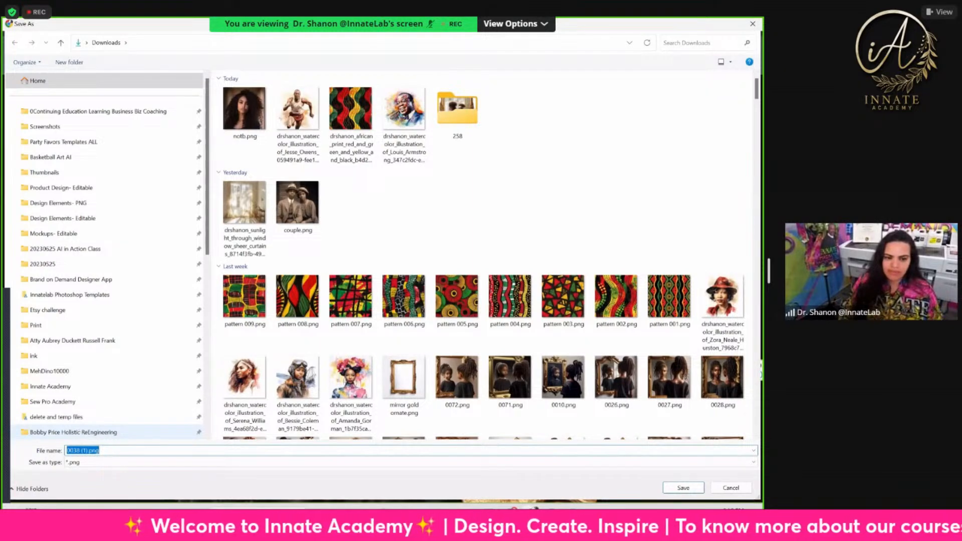
text(0038-)
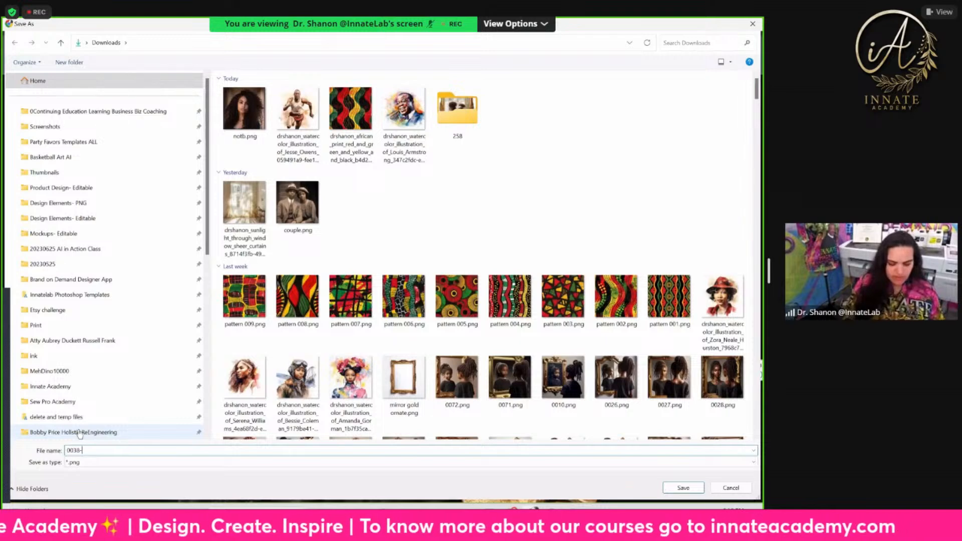
text(new)
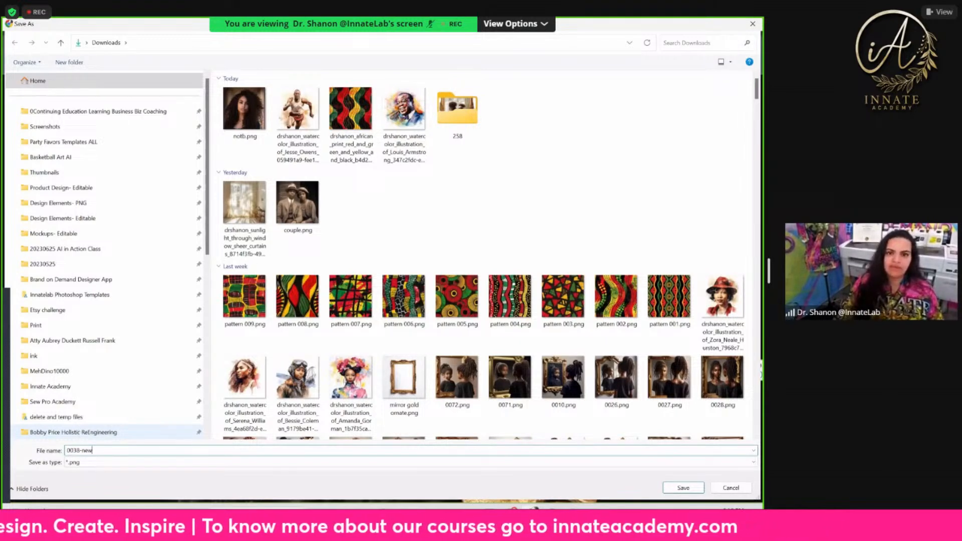
key(Return)
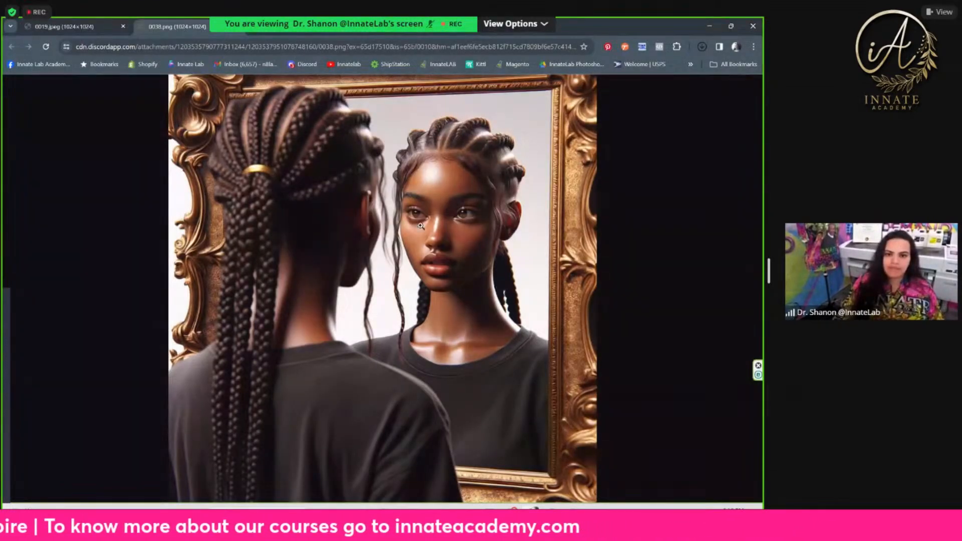
Step: Save the picture of the bearded man to Downloads as 0019-new and open it in Photoshop
key(ctrl+shift+Tab)
right_click(356, 163)
click(389, 188)
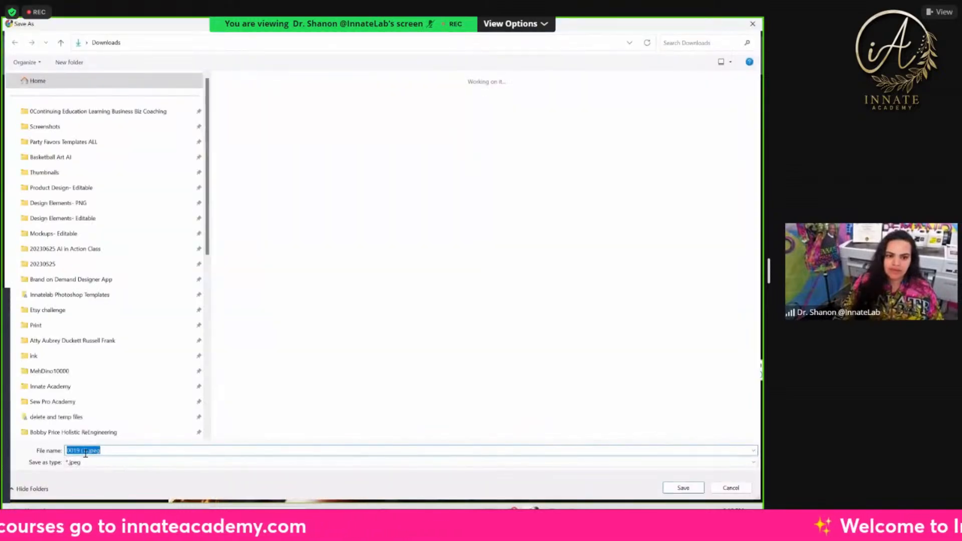
click(82, 451)
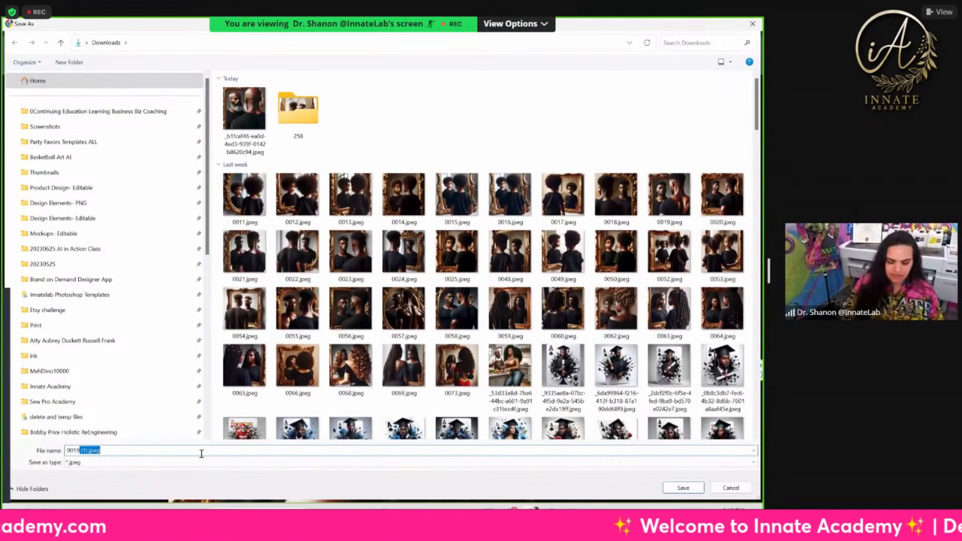
text(-new)
key(Return)
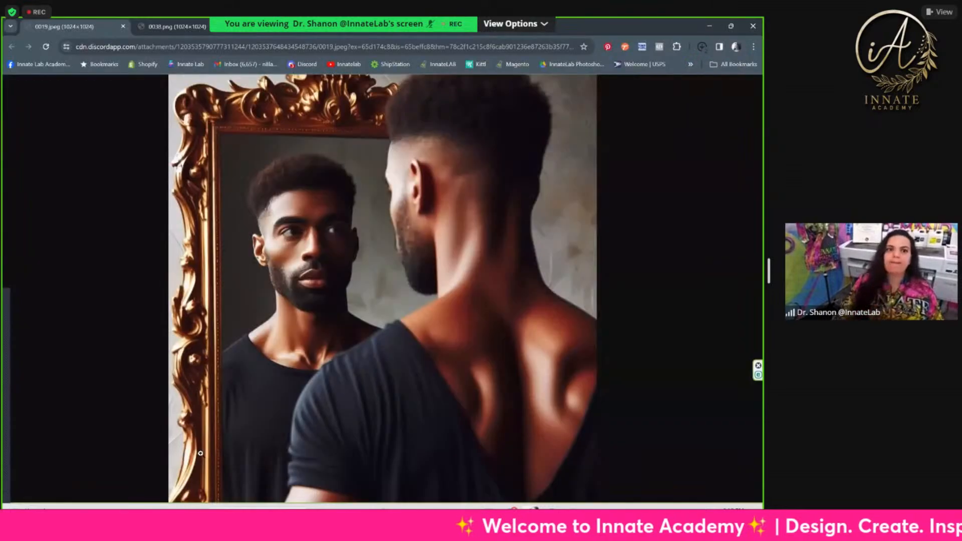
click(445, 515)
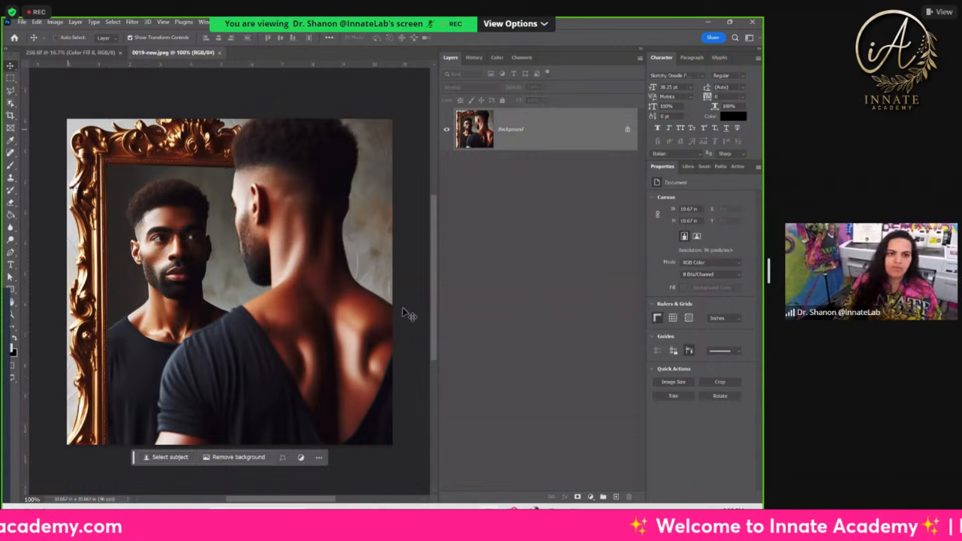
Step: Lasso the man's bare back and the edge of his shirt, and run Generative Fill without a prompt
click(10, 91)
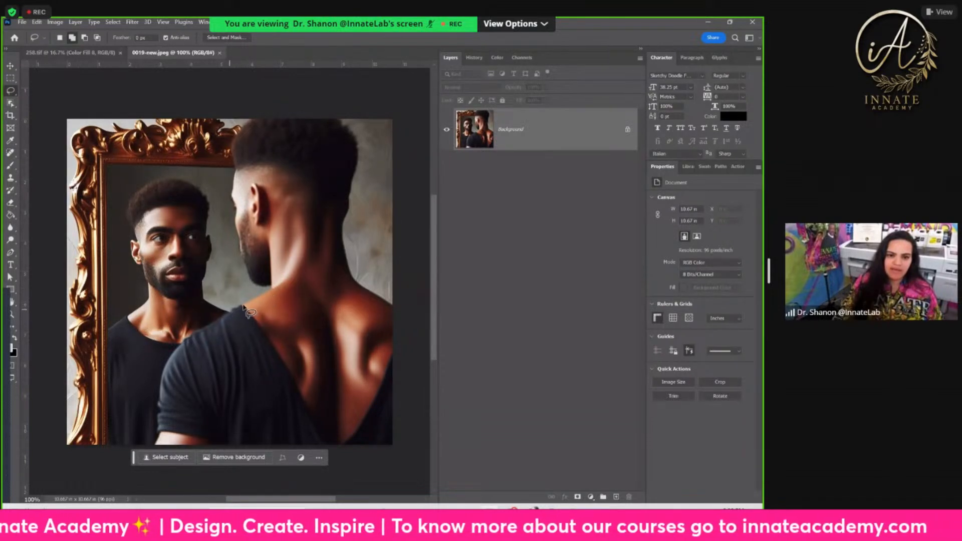
mouse_move(229, 315)
mouse_down()
mouse_move(250, 303)
mouse_move(393, 301)
mouse_move(423, 361)
mouse_move(419, 451)
mouse_move(327, 459)
mouse_move(283, 446)
mouse_move(228, 351)
mouse_move(231, 328)
mouse_up()
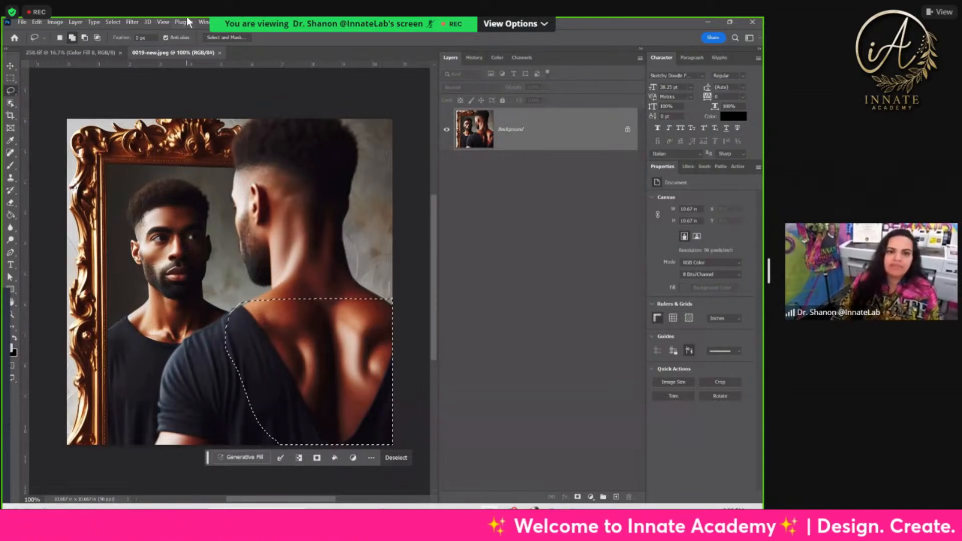
click(245, 457)
click(403, 458)
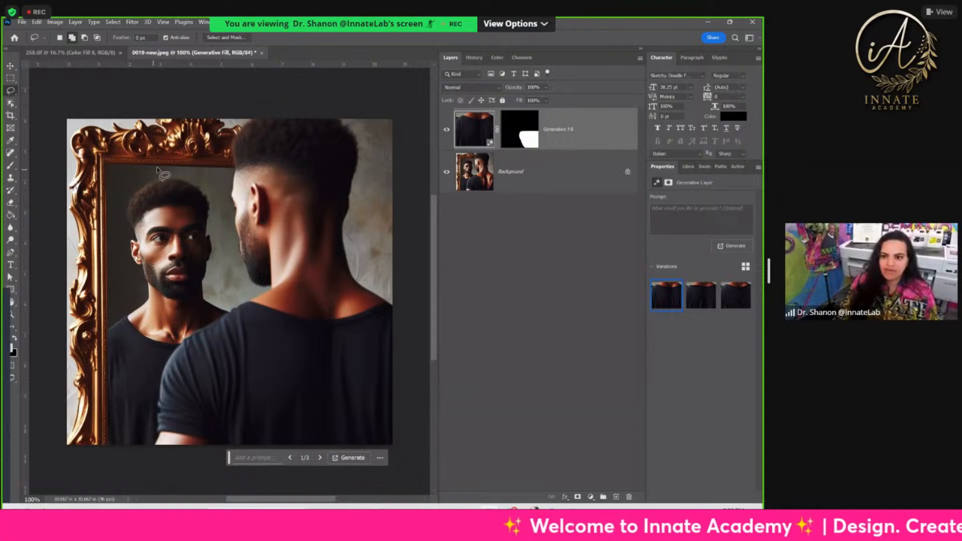
Step: Compare the generated shirt variations, choose the first one and merge the fill layer down into the background
click(730, 301)
click(702, 303)
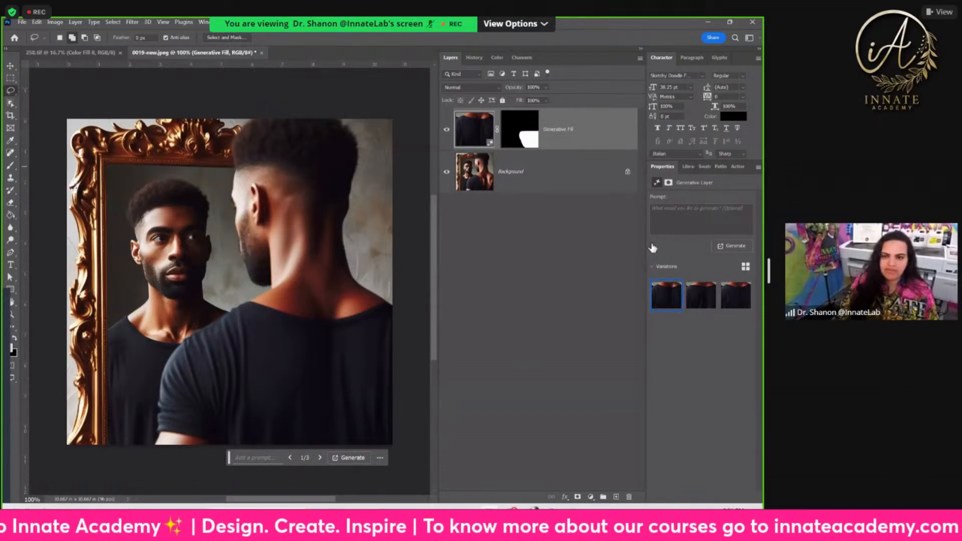
right_click(578, 132)
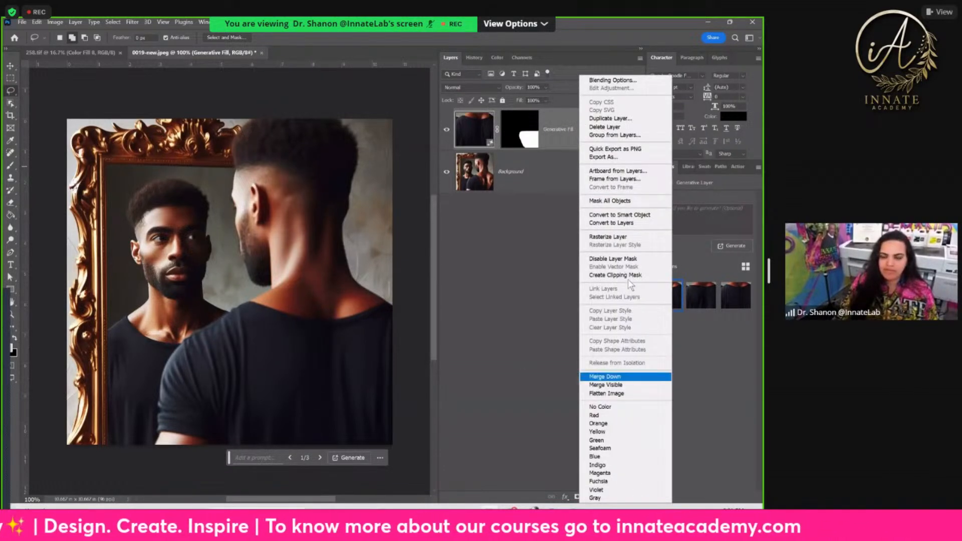
click(605, 376)
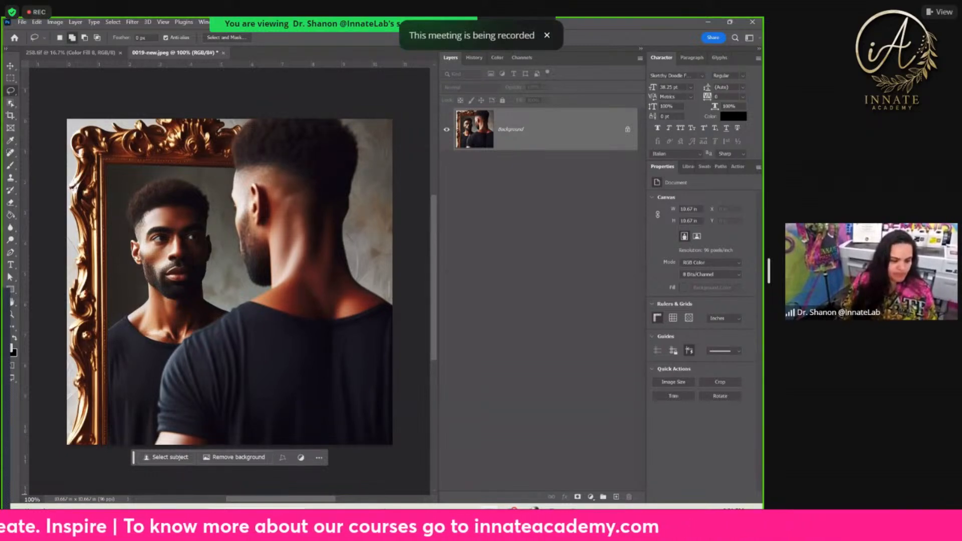
Step: Revert the image to its opened state in the history and return to the layers
click(548, 36)
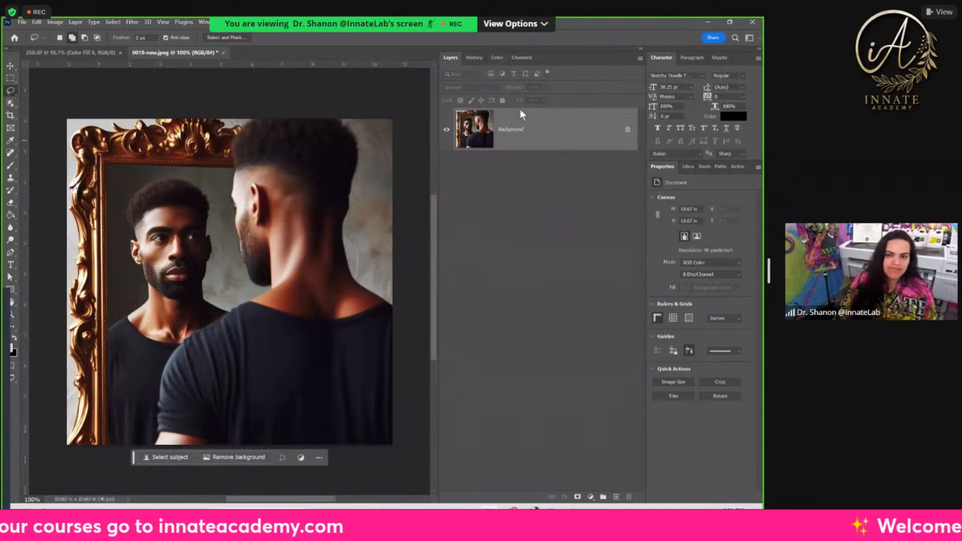
click(474, 58)
click(473, 93)
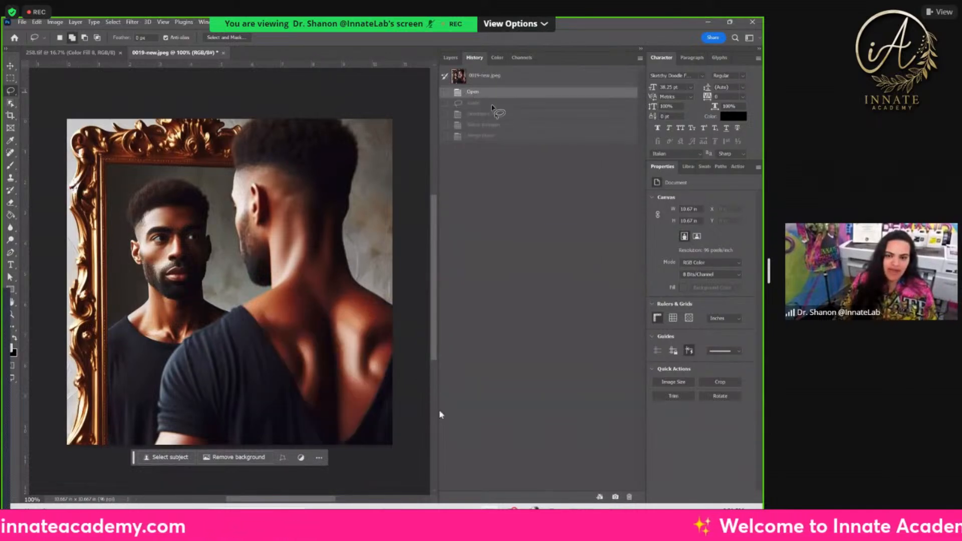
click(454, 59)
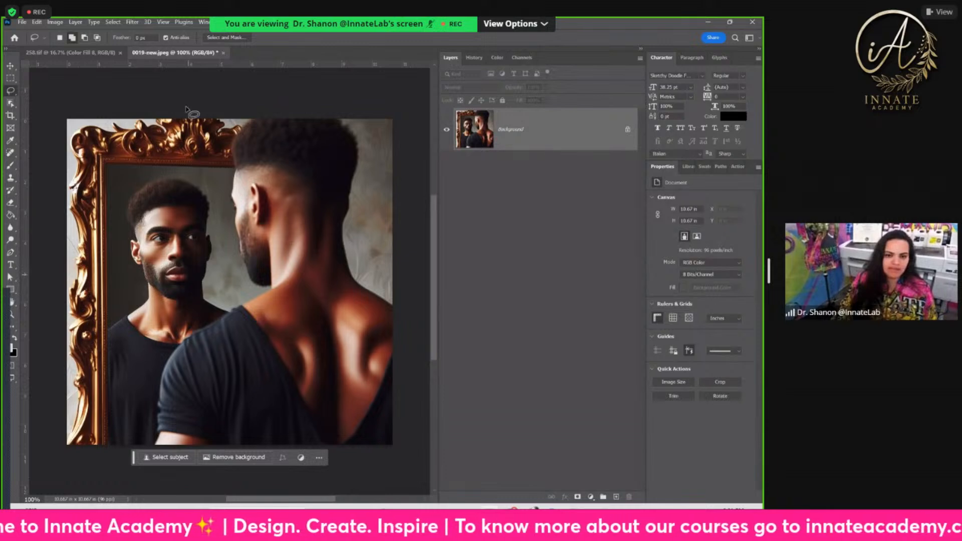
Step: Lasso the man's exposed back again from shoulder to lower image edge and fill it using Generative Fill without a prompt
mouse_move(241, 307)
mouse_down()
mouse_move(223, 322)
mouse_move(246, 300)
mouse_move(420, 298)
mouse_move(440, 346)
mouse_move(438, 311)
mouse_move(453, 378)
mouse_move(436, 444)
mouse_move(408, 466)
mouse_move(308, 470)
mouse_move(262, 427)
mouse_move(224, 322)
mouse_up()
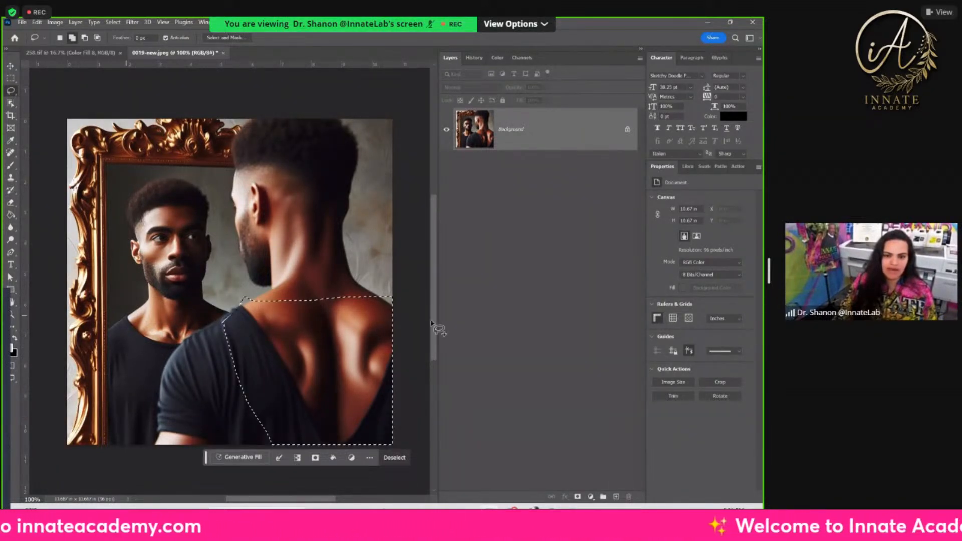
click(238, 457)
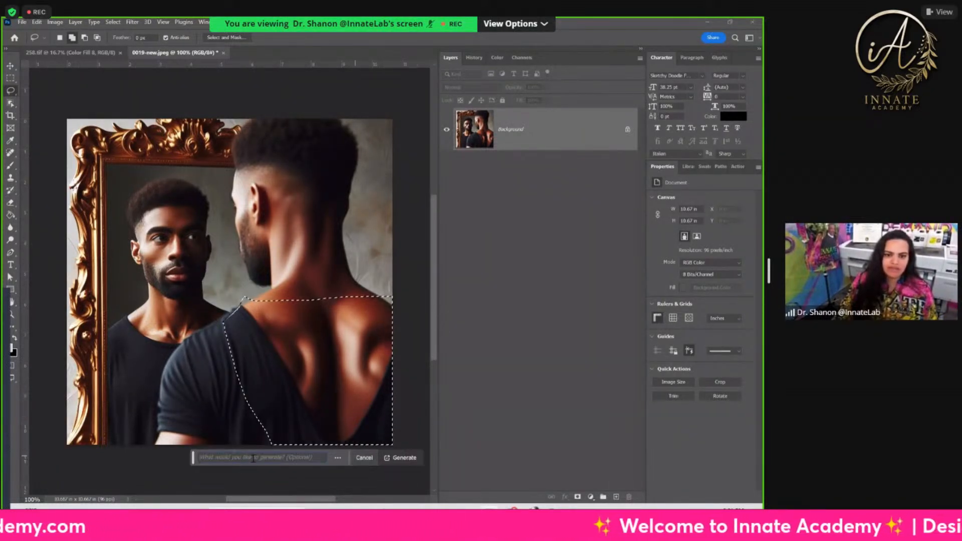
click(377, 457)
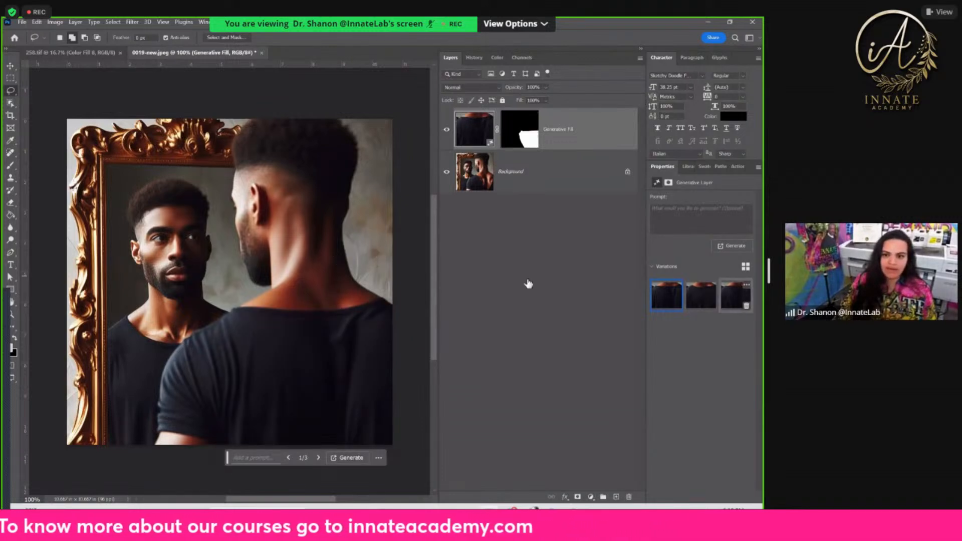
Step: Merge the generated shirt fill layer down into the background
click(724, 305)
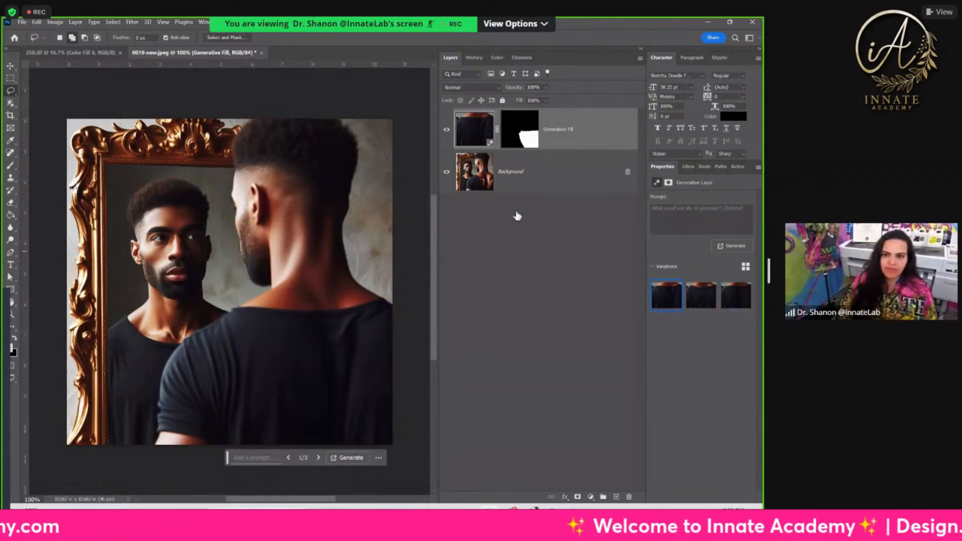
right_click(558, 138)
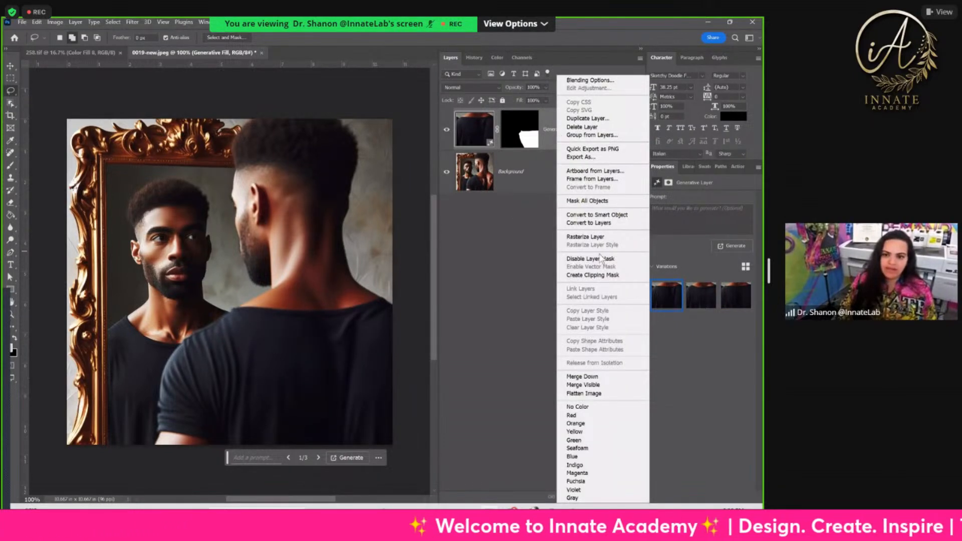
click(591, 377)
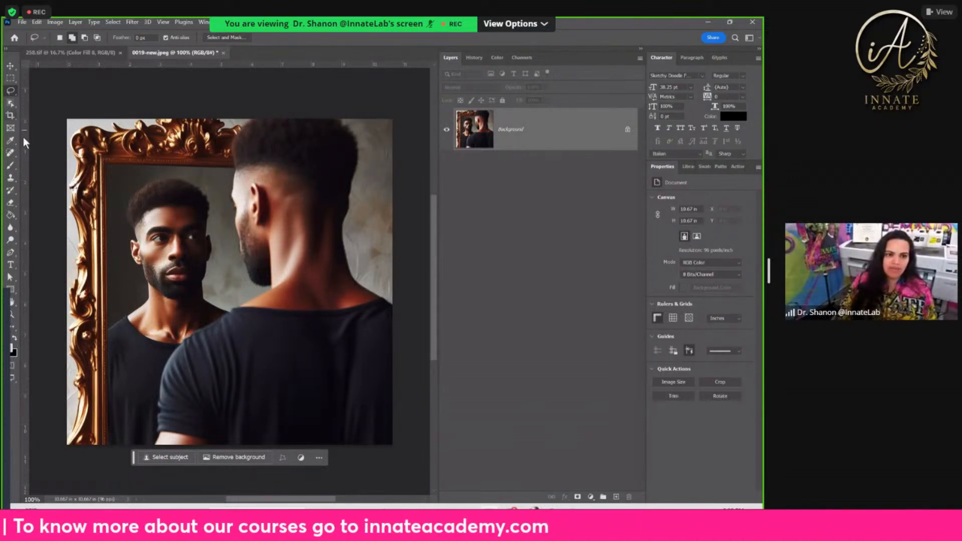
Step: Crop with the fill set to Generative Expand, extending the canvas above the mirror to about 12.56 in high, and generate without a prompt
click(12, 115)
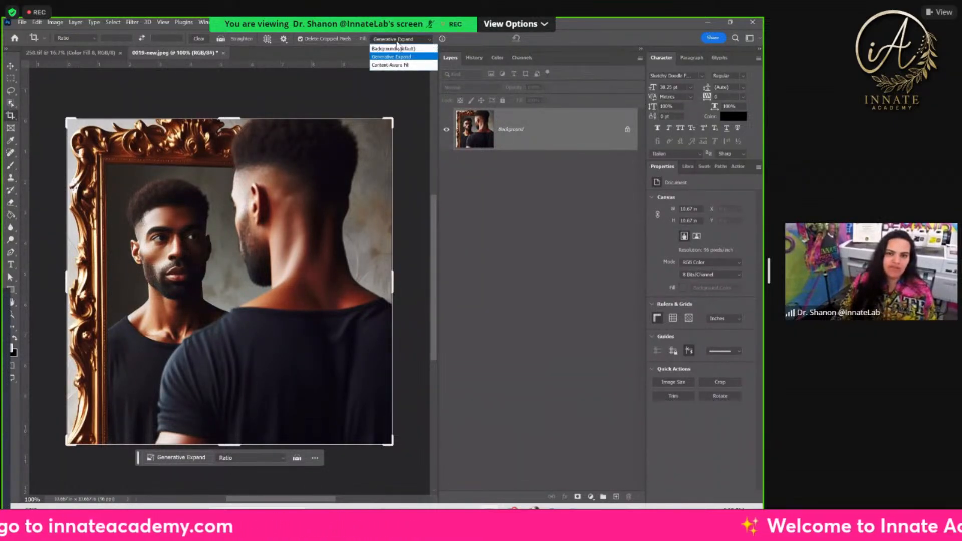
click(401, 58)
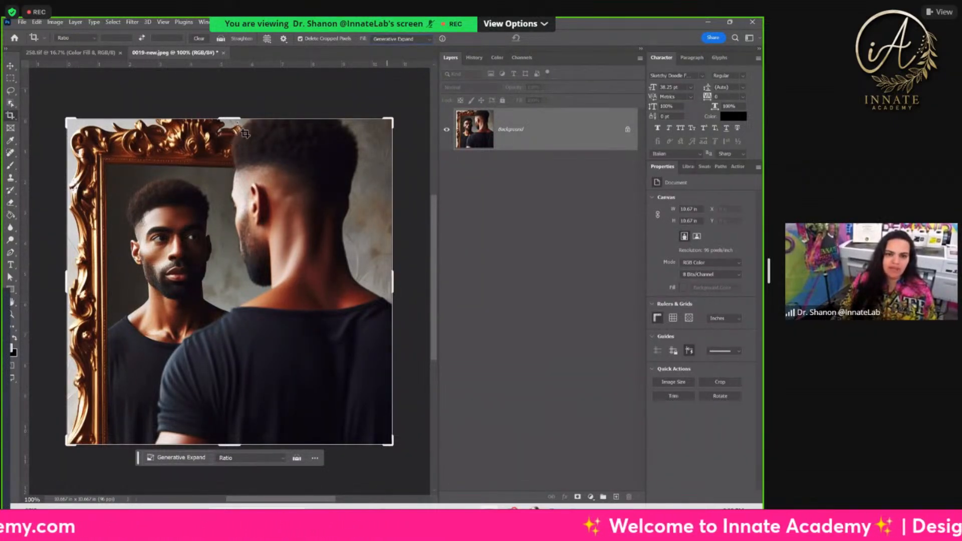
drag(237, 119, 238, 92)
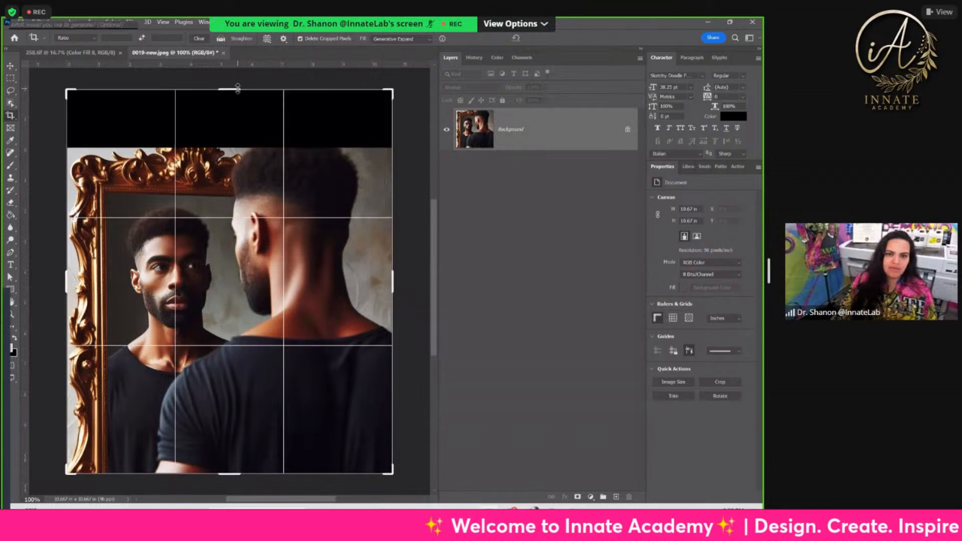
key(Return)
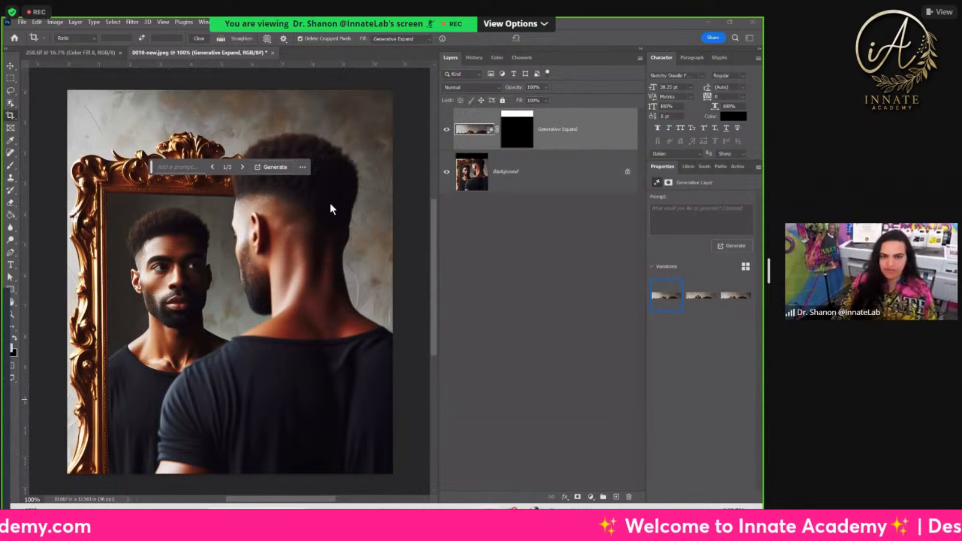
click(274, 52)
click(380, 208)
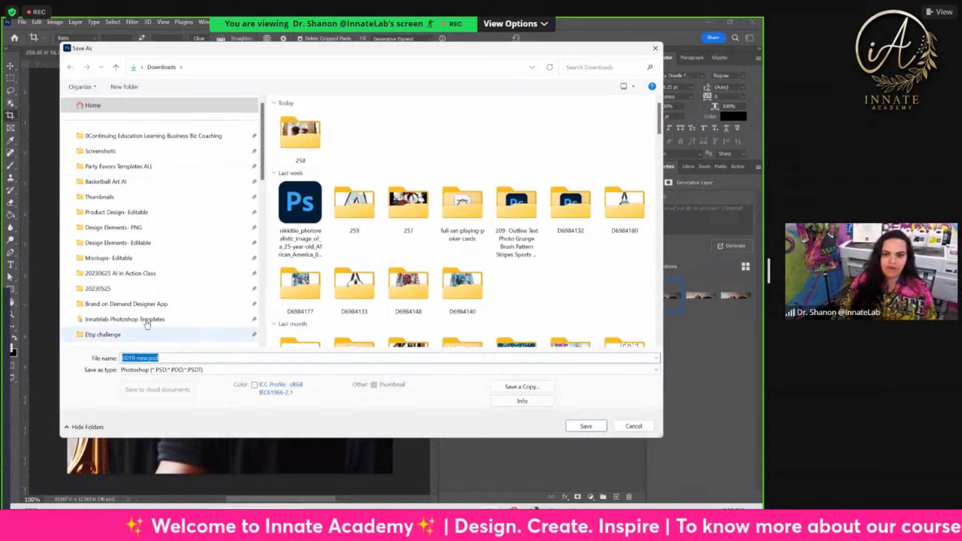
click(632, 426)
Step: Merge the Generative Expand layer down into the background and close 0019-new.jpeg, saving its changes
right_click(592, 134)
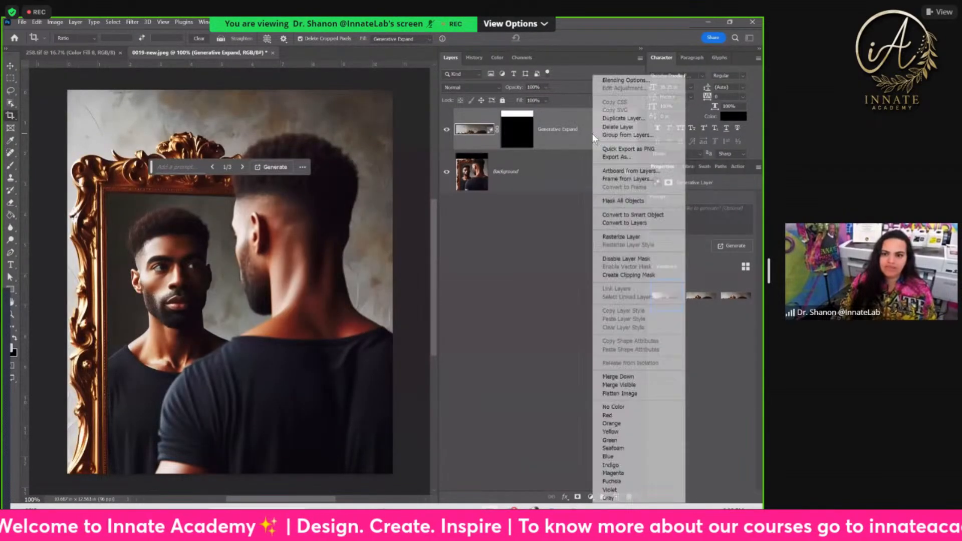
click(622, 376)
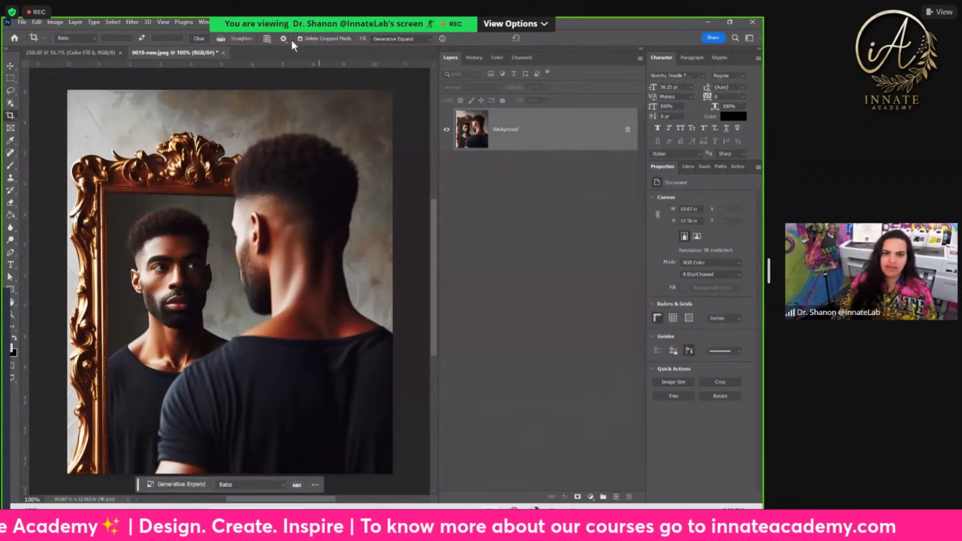
click(224, 52)
click(377, 209)
click(434, 141)
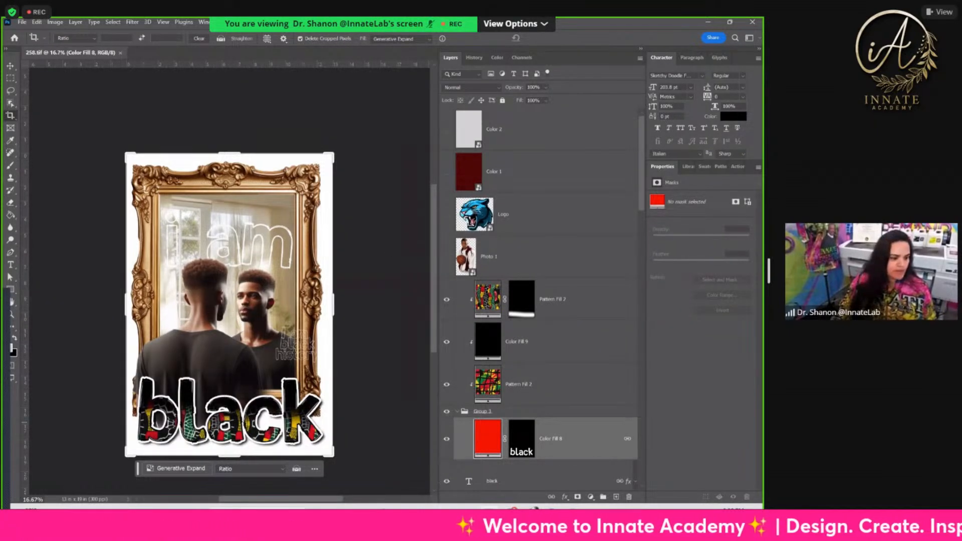
Step: Open 0038-new.png and extend the canvas below the woman to about 18.9 in high using Generative Expand without a prompt
key(alt+Tab)
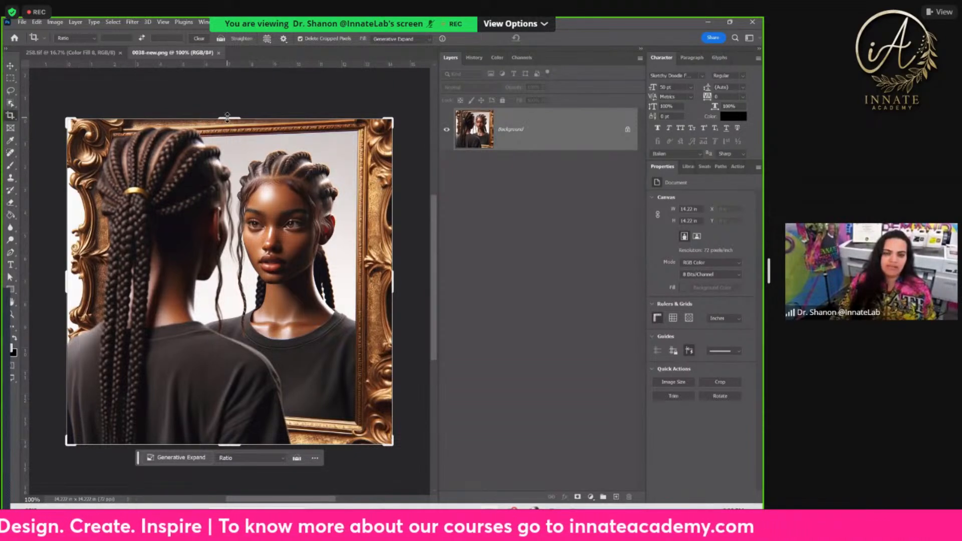
scroll(224, 426, down, 1)
drag(223, 418, 225, 467)
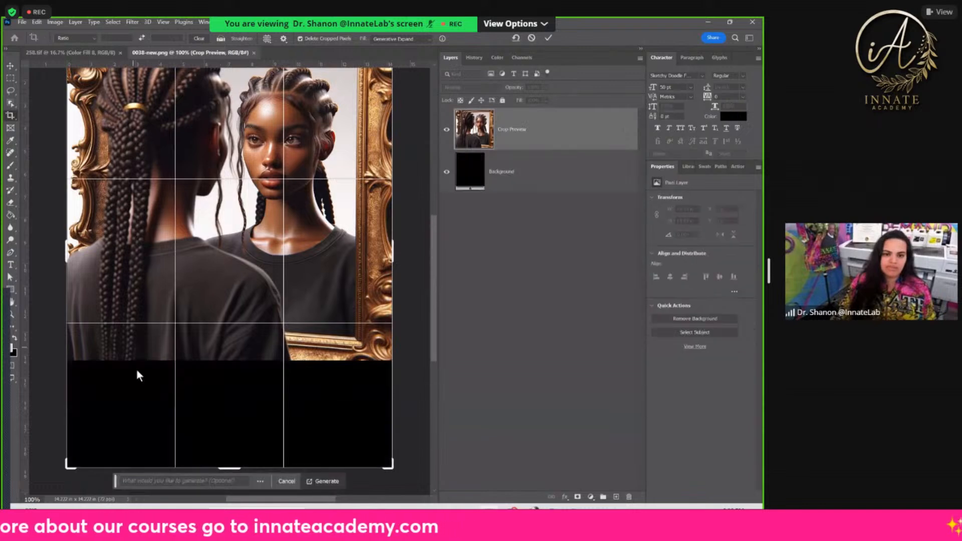
click(331, 482)
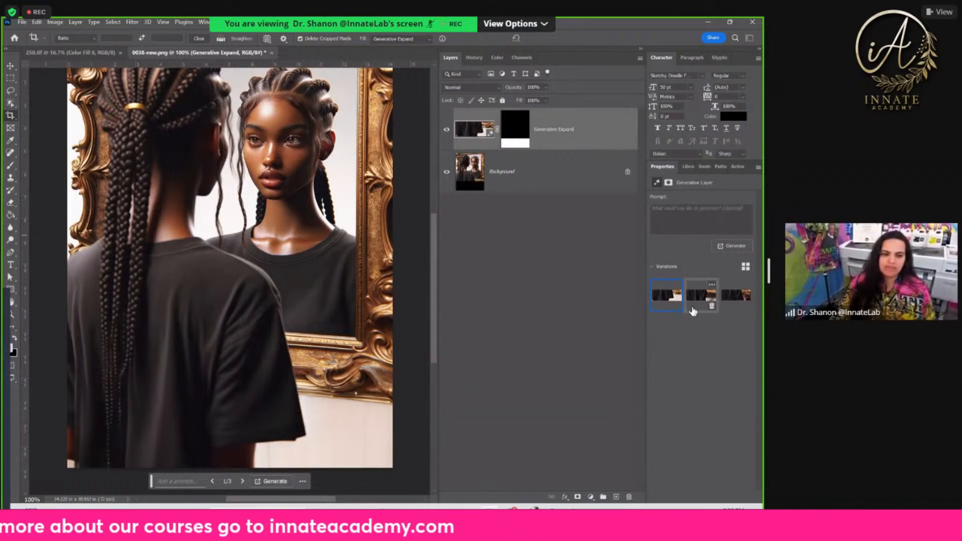
Step: Choose the third variation of the expanded lower area and merge its layer down into the background
click(700, 296)
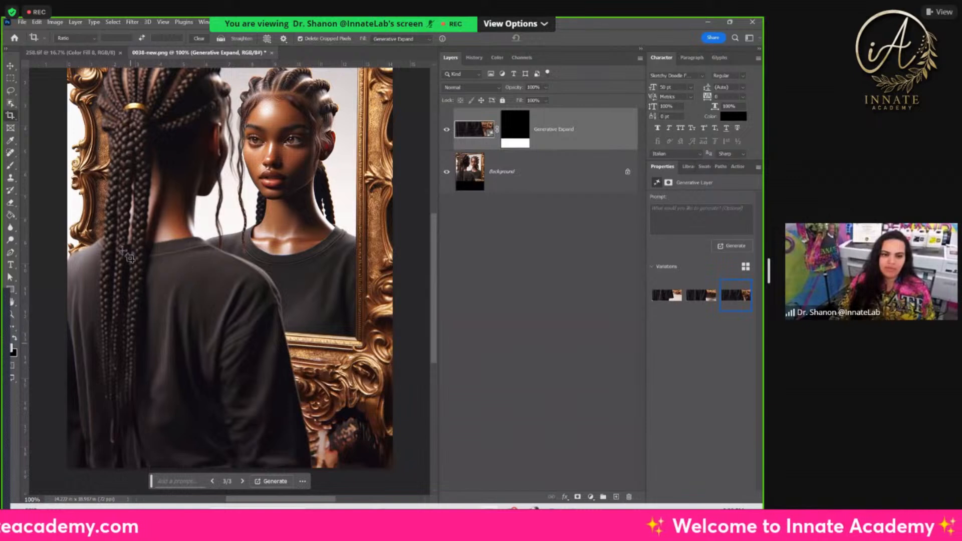
right_click(589, 144)
click(613, 376)
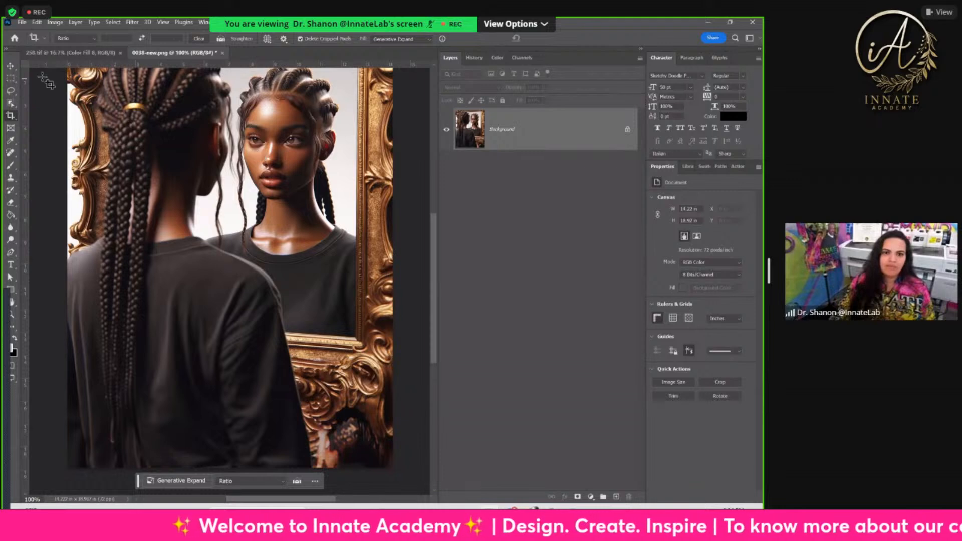
Step: Lasso a wide area around the woman's long braids down to the lower image edge and run Generative Fill without a prompt
click(11, 91)
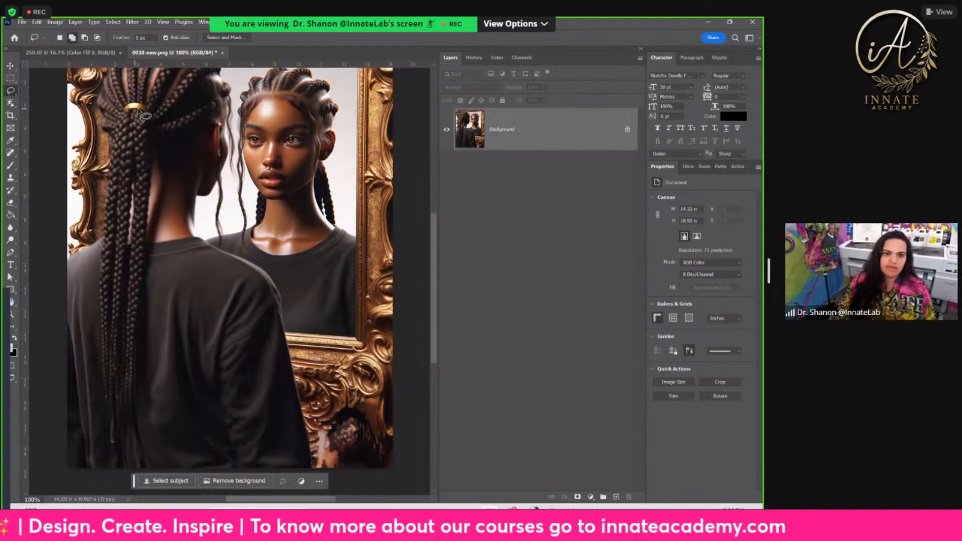
mouse_move(124, 113)
mouse_down()
mouse_move(108, 125)
mouse_move(90, 190)
mouse_move(70, 381)
mouse_move(83, 433)
mouse_move(116, 469)
mouse_move(169, 474)
mouse_move(200, 329)
mouse_move(198, 245)
mouse_move(167, 132)
mouse_move(103, 141)
mouse_up()
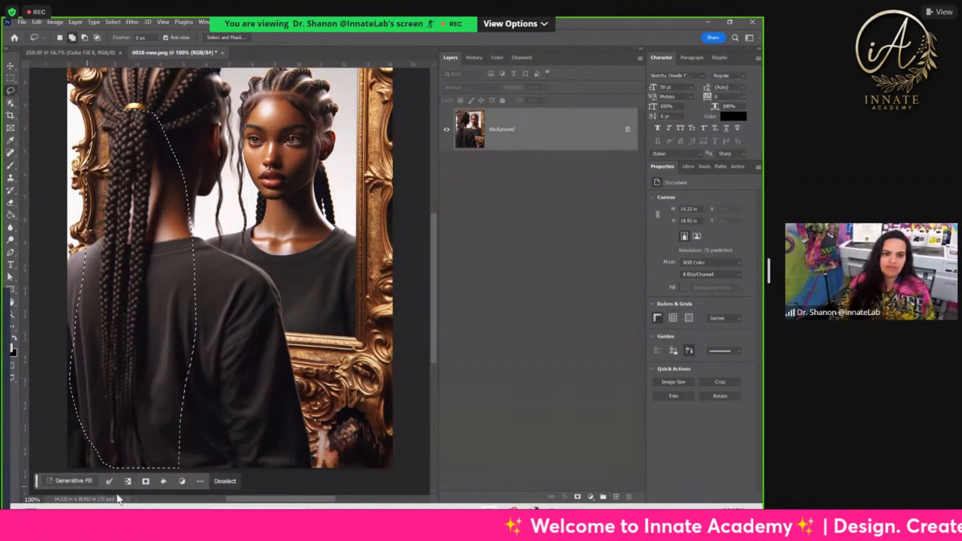
click(82, 482)
click(251, 482)
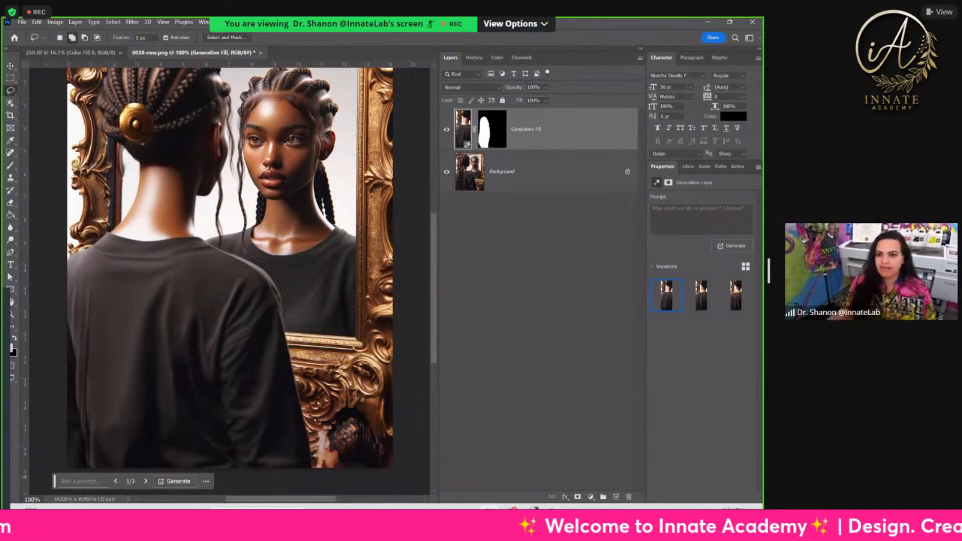
Step: Compare the second and third fill variations, revert the image to the Lasso state in the history and return to the layers
click(701, 296)
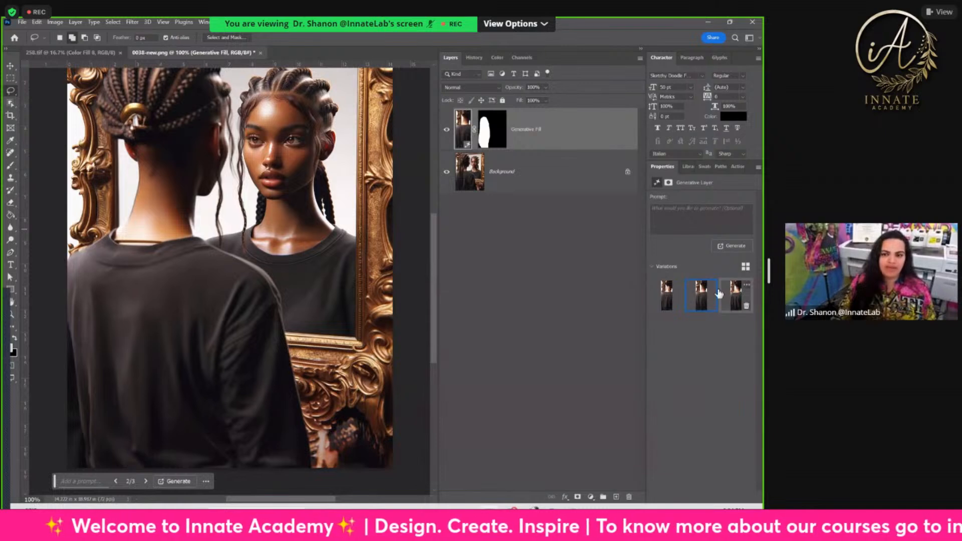
click(733, 299)
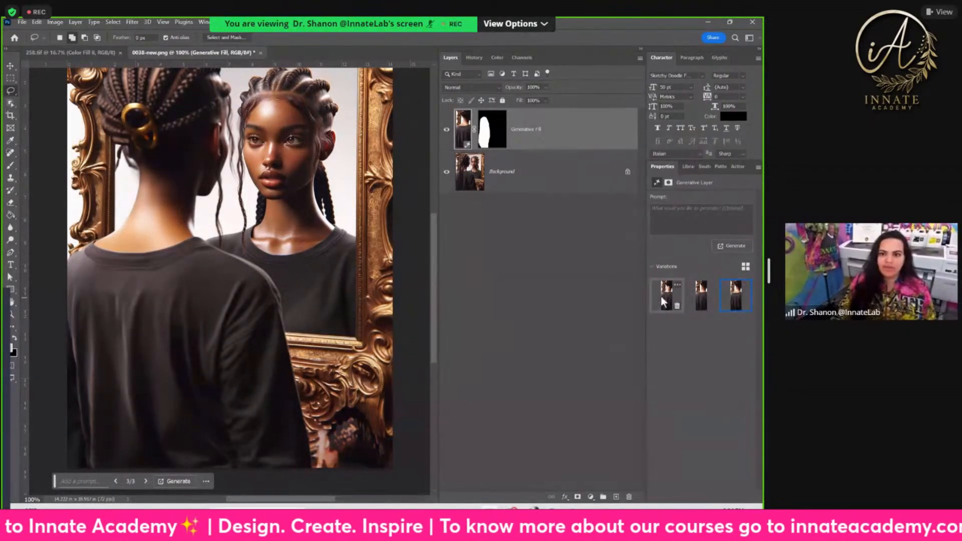
right_click(551, 145)
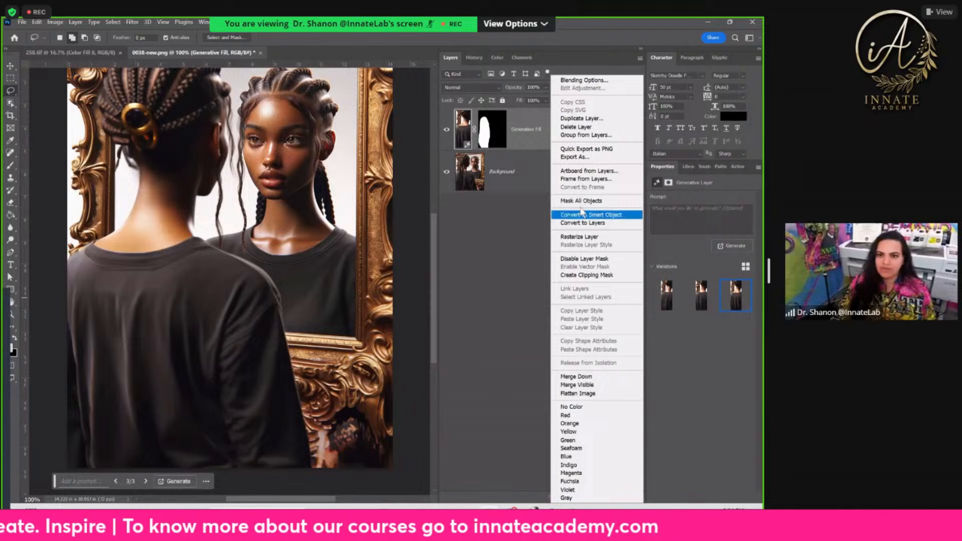
click(522, 127)
click(474, 57)
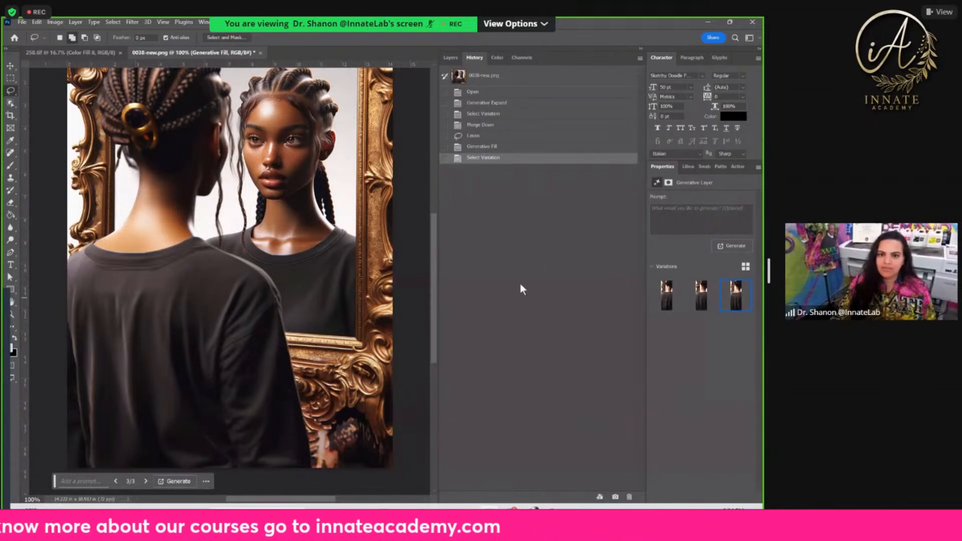
click(481, 146)
click(480, 136)
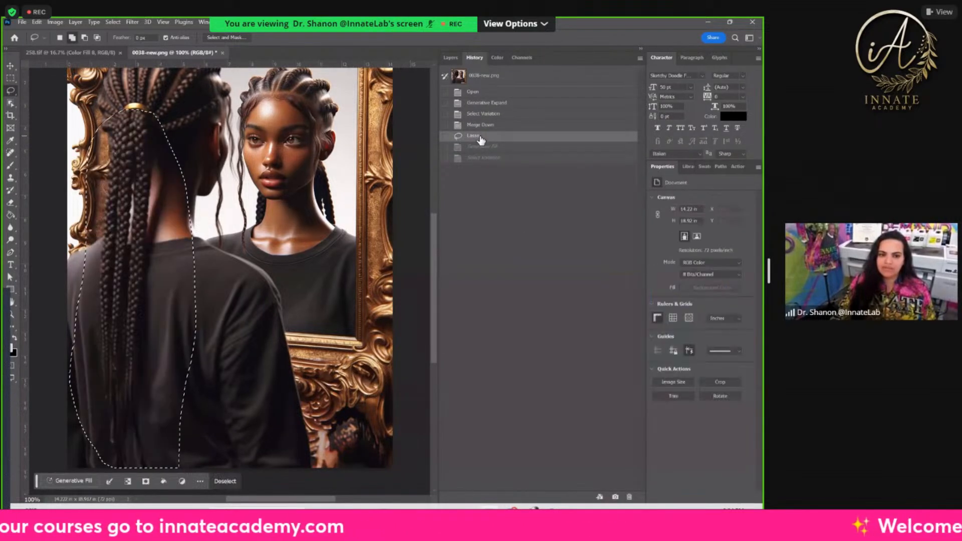
click(446, 57)
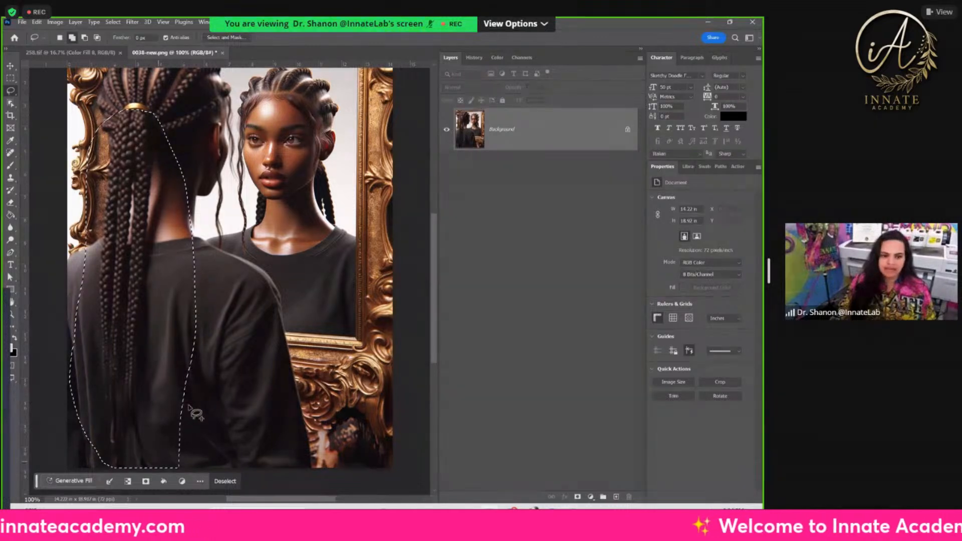
Step: Run Generative Fill on the selected braids area with the prompt "long braids"
click(60, 480)
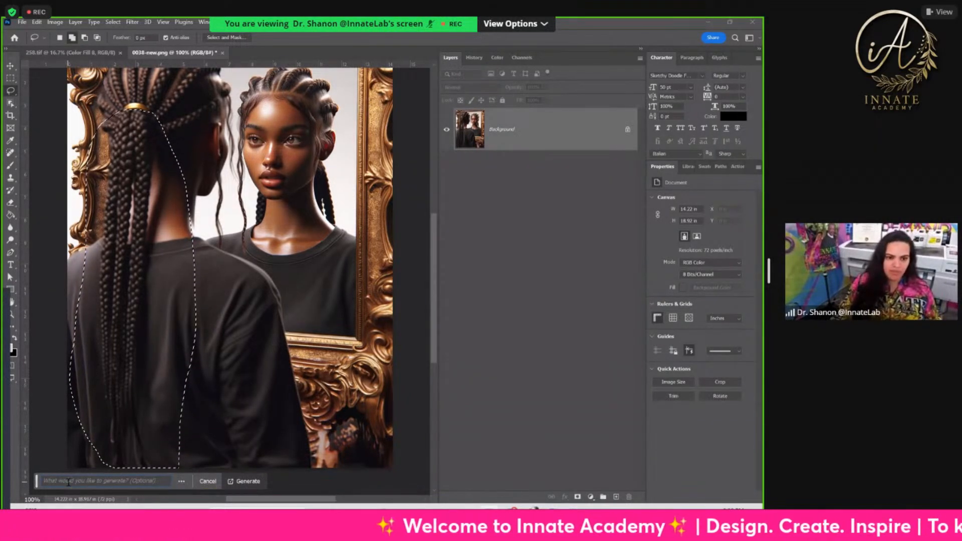
text(long brain)
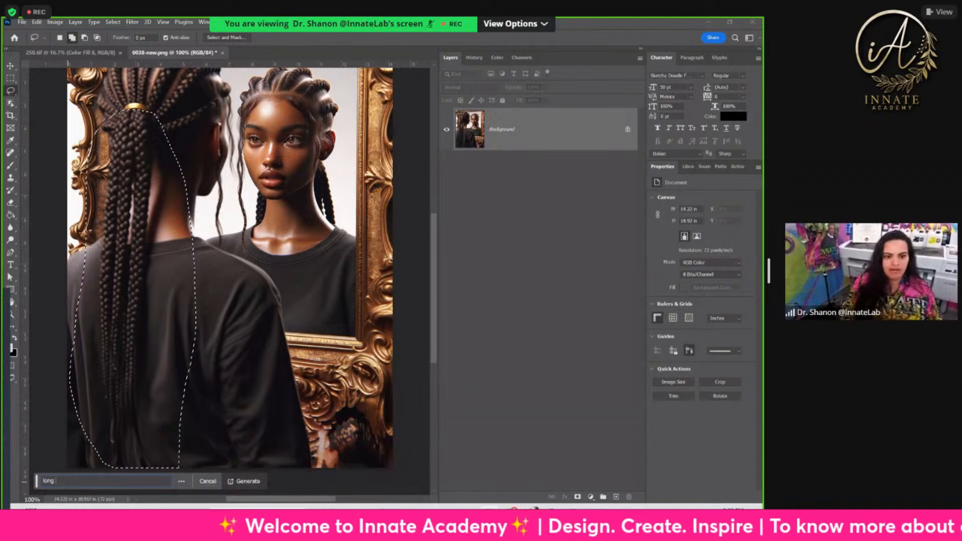
key(BackSpace)
text(ids)
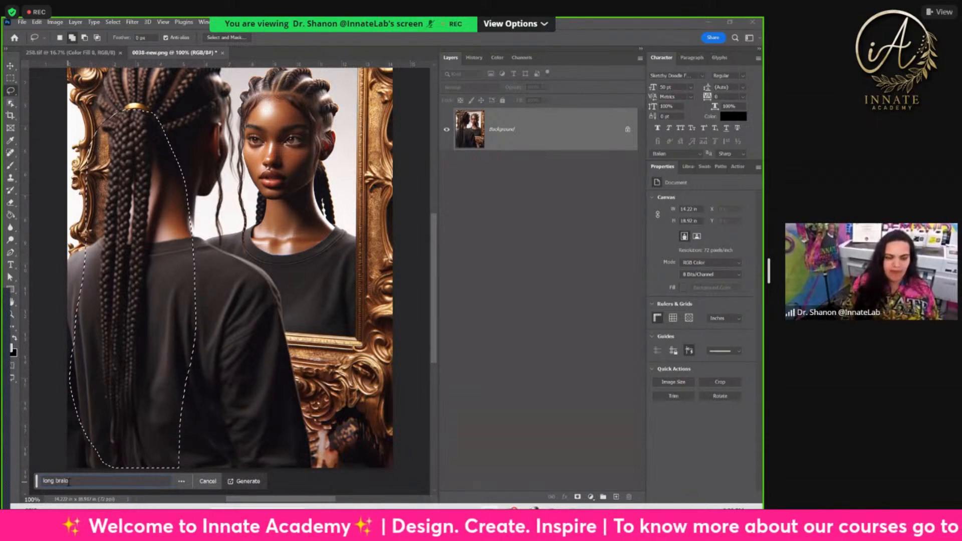
click(243, 481)
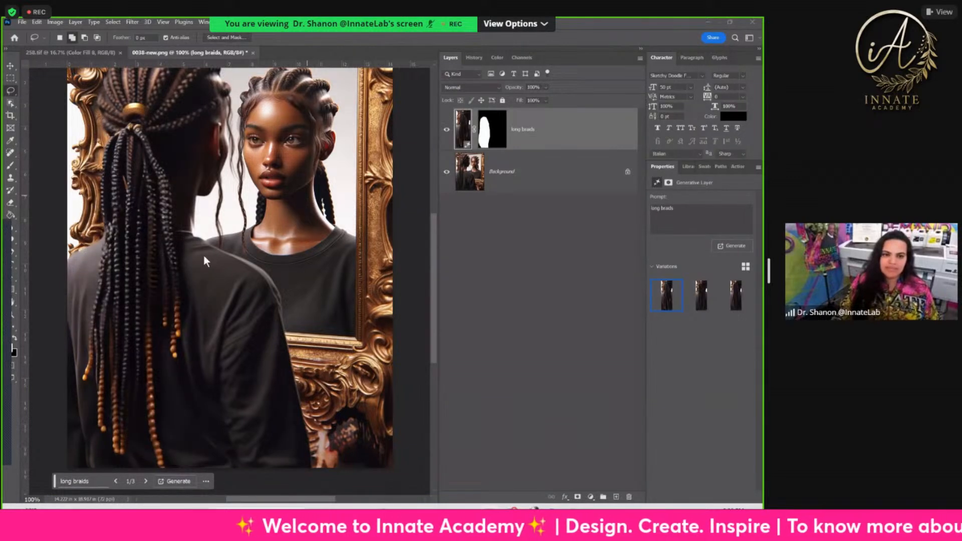
Step: Compare the generated braid variations, revert the image to the Merge Down state in the history and return to the layers
click(702, 295)
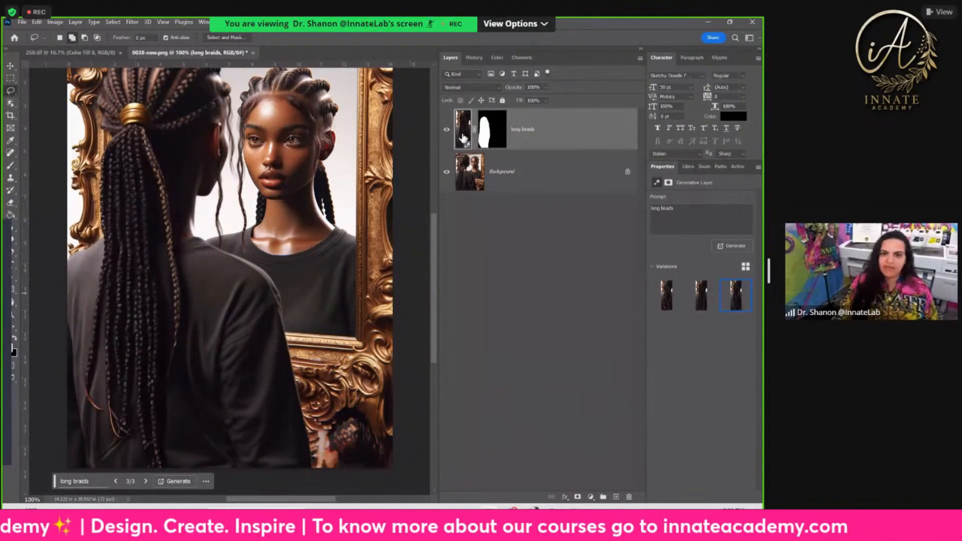
click(474, 58)
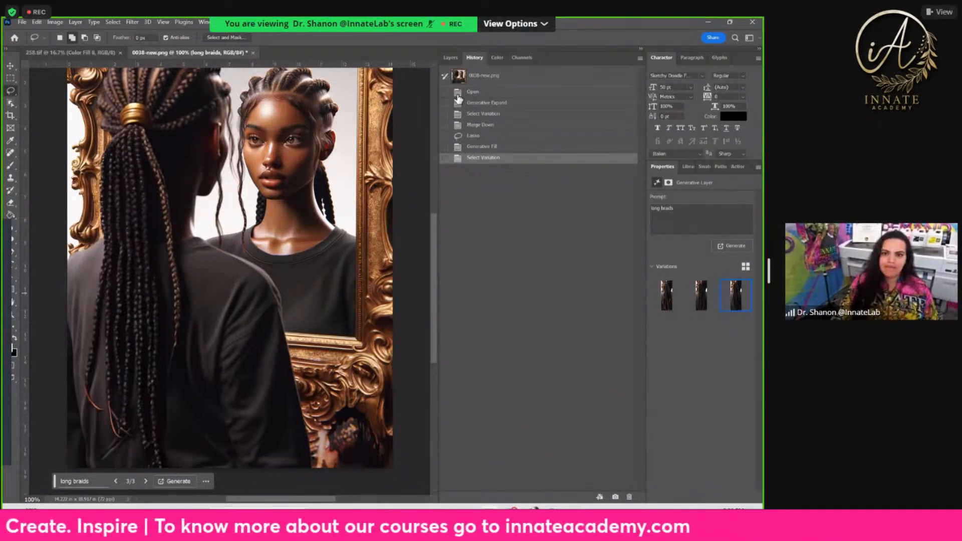
click(481, 125)
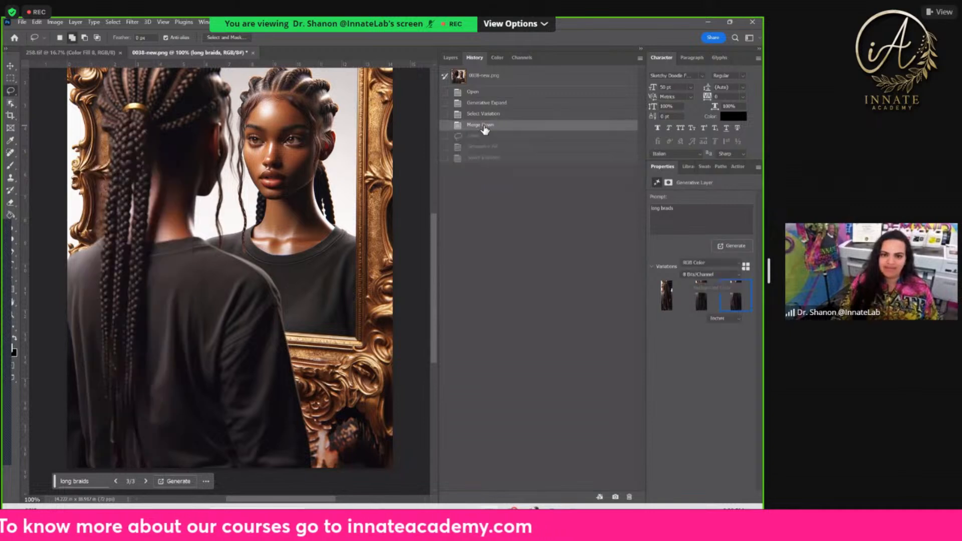
click(450, 59)
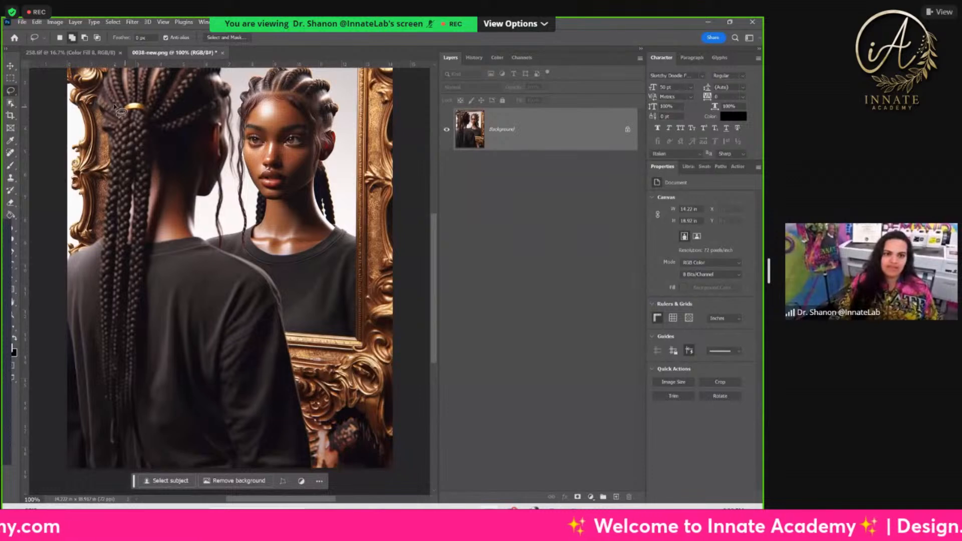
Step: Lasso the woman's long braids from the gold hair band to the lower image edge, copy them to a new layer and hide the Background
drag(116, 114, 125, 109)
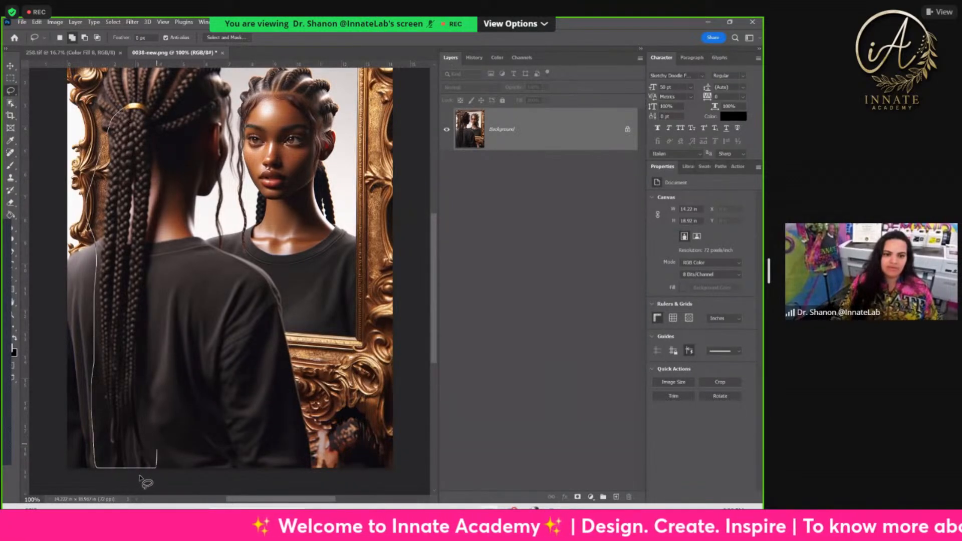
mouse_move(170, 203)
mouse_down()
mouse_move(161, 129)
mouse_move(153, 112)
mouse_move(133, 117)
mouse_up()
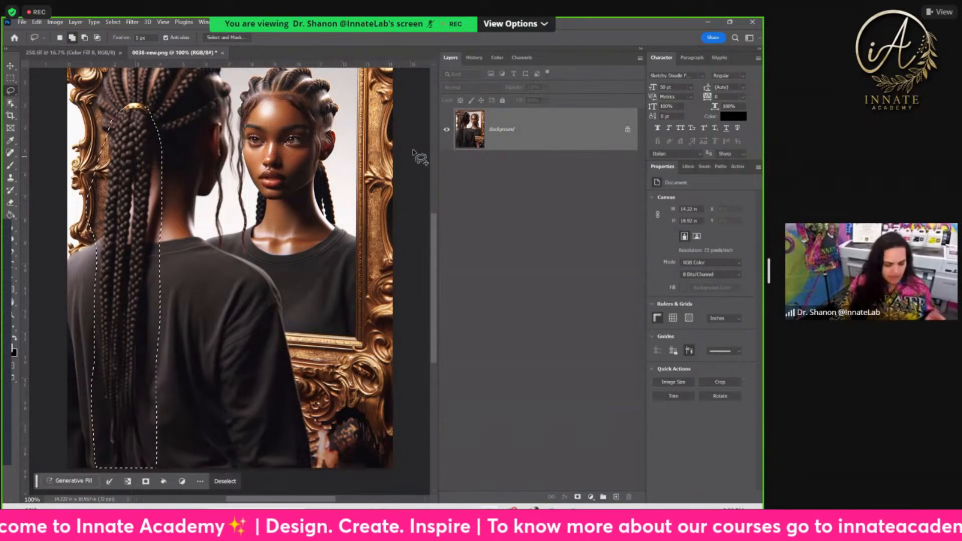
key(ctrl+j)
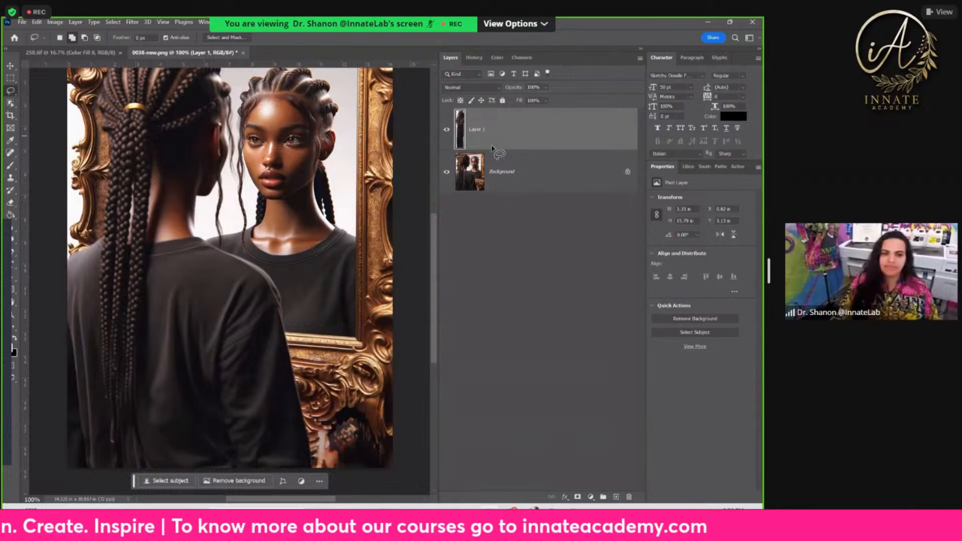
click(441, 176)
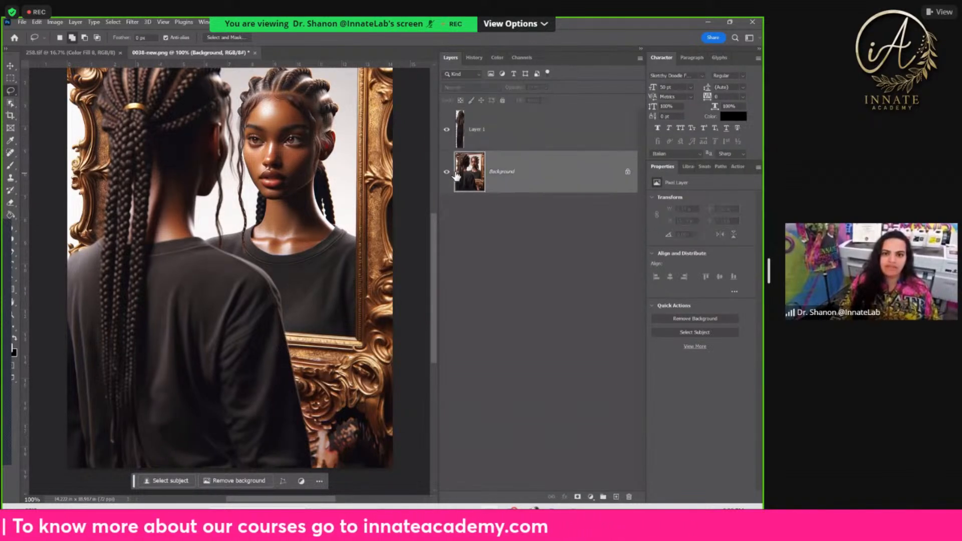
click(446, 173)
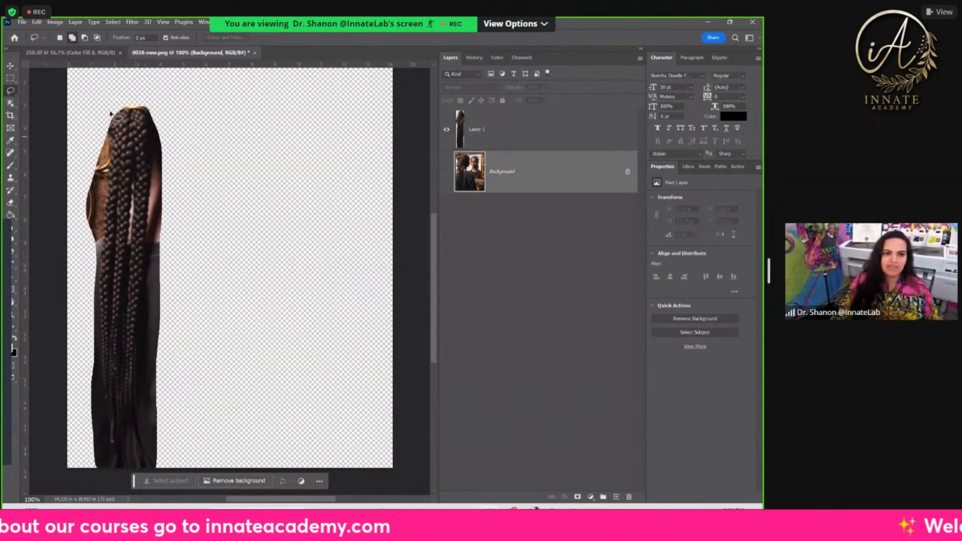
Step: Try to select the braids with the Quick Selection tool and clear the selection
right_click(11, 92)
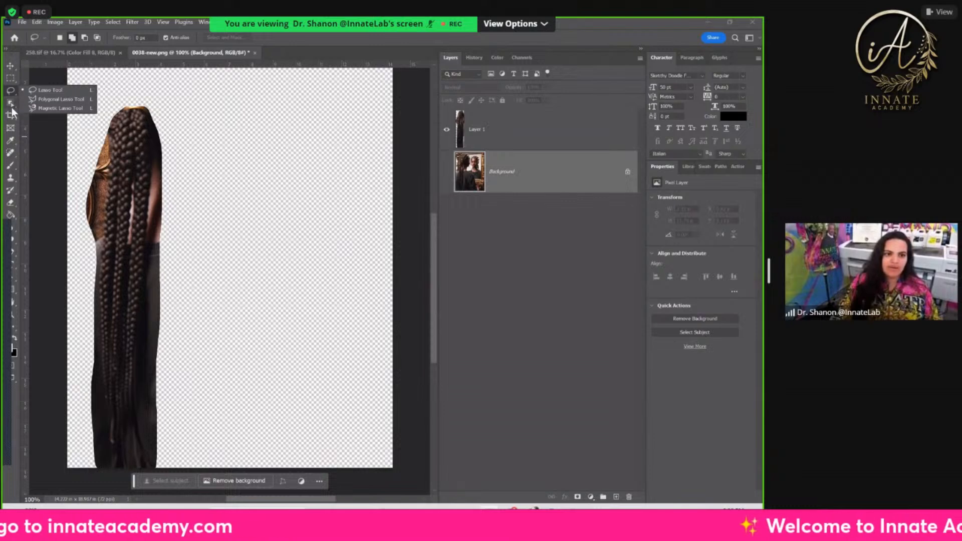
click(12, 106)
click(11, 105)
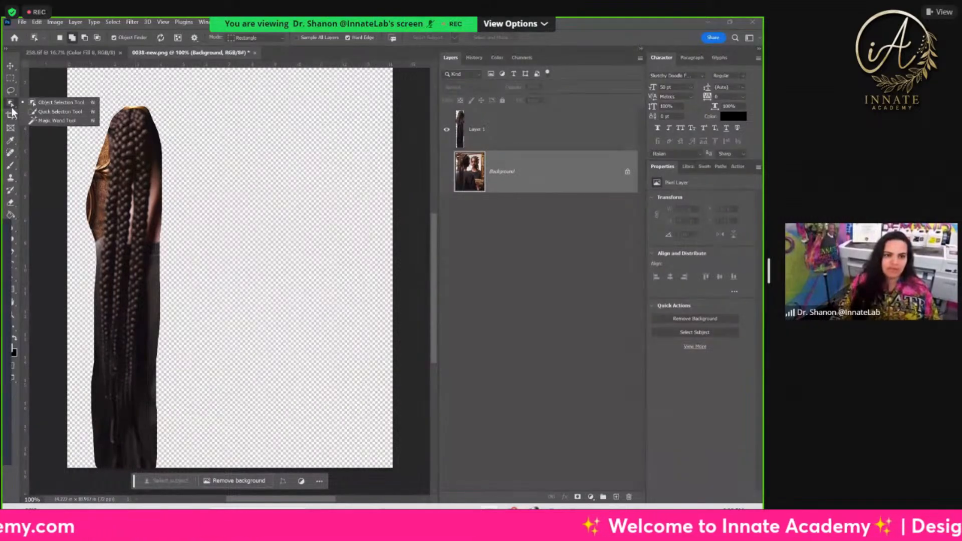
click(61, 111)
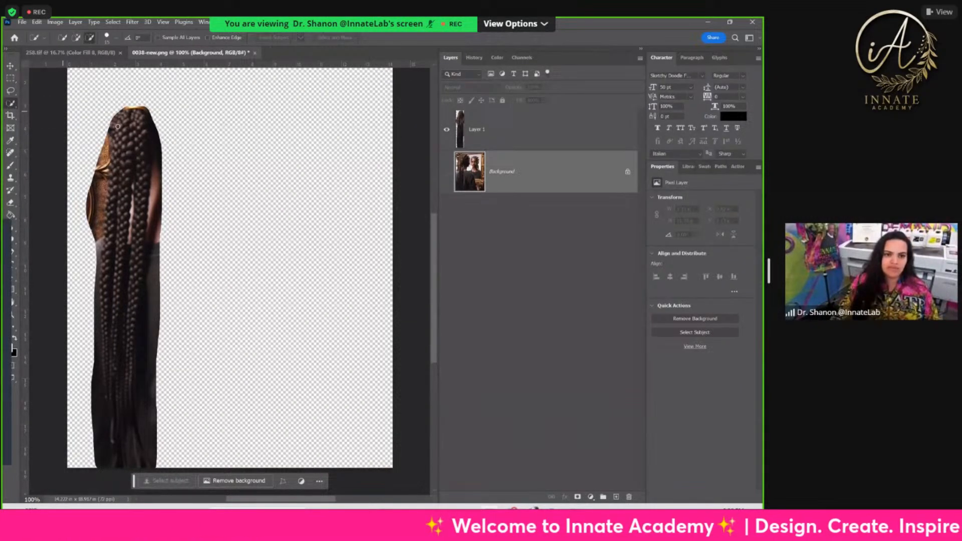
drag(123, 147, 114, 191)
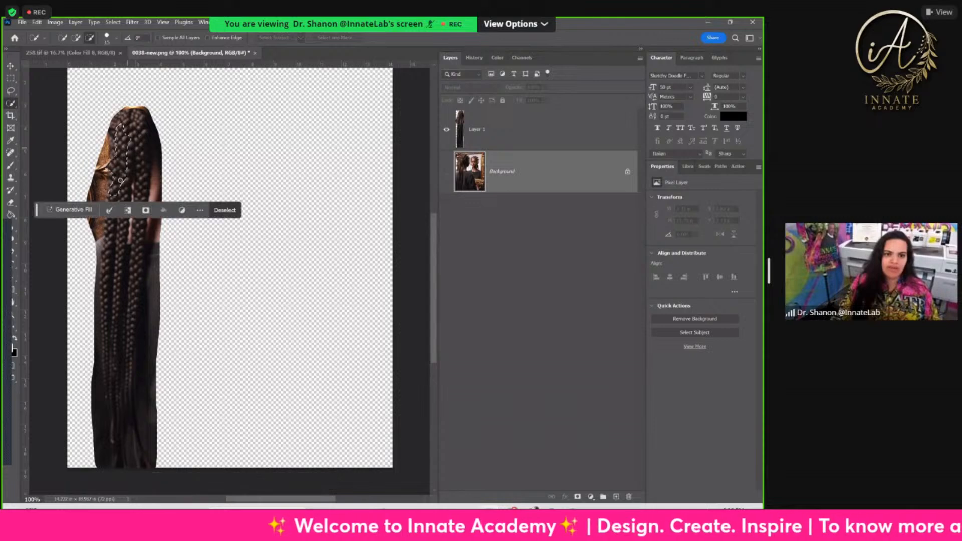
mouse_move(144, 142)
mouse_down()
mouse_move(125, 127)
mouse_move(142, 145)
mouse_move(129, 139)
mouse_move(138, 127)
mouse_move(128, 142)
mouse_move(139, 119)
mouse_move(119, 122)
mouse_move(113, 157)
mouse_move(131, 132)
mouse_move(142, 186)
mouse_up()
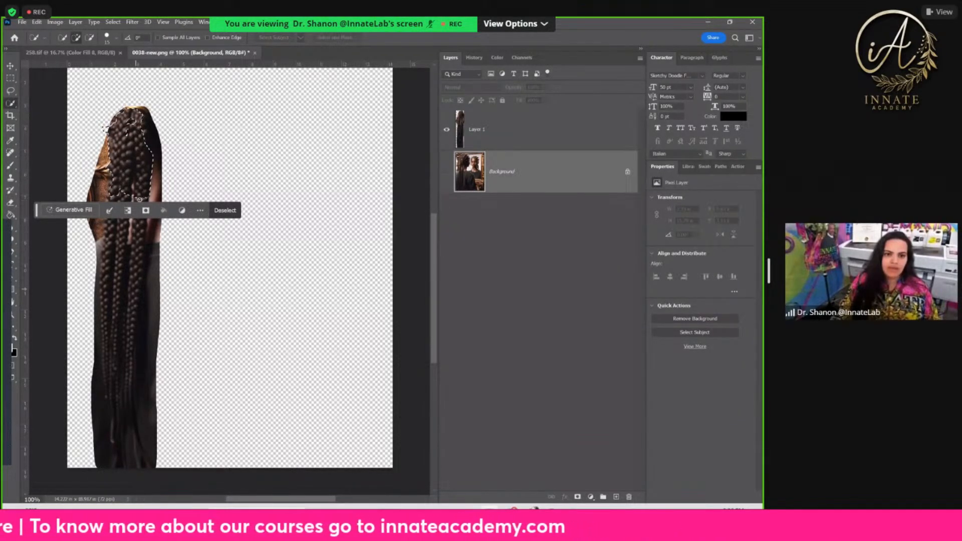
drag(135, 307, 139, 257)
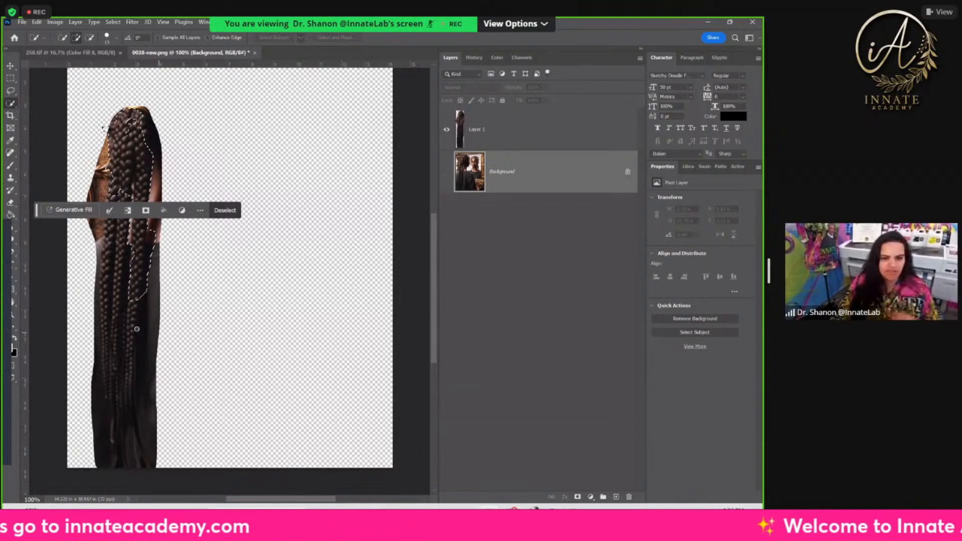
key(ctrl+d)
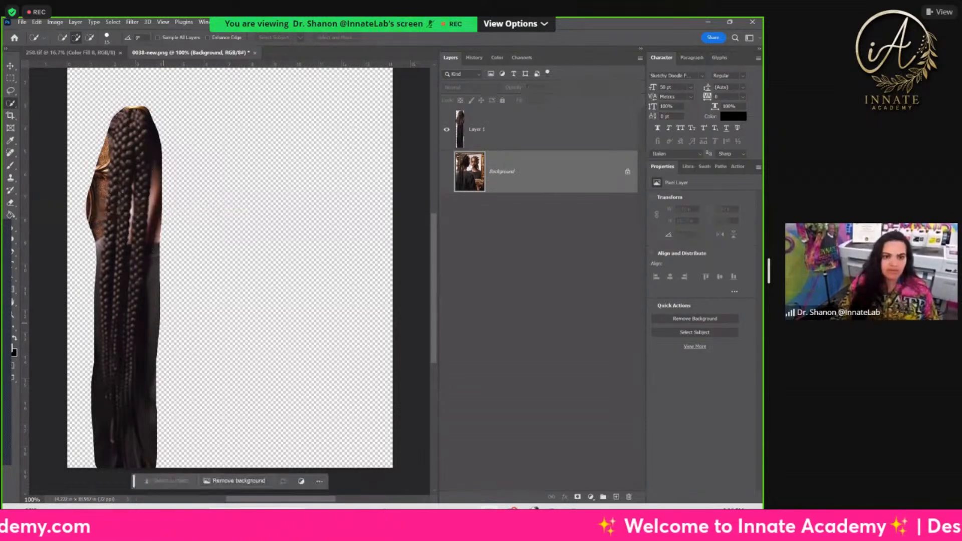
Step: Try to select the areas beside the braids with the Magic Wand at a tolerance of 32
key(ctrl+plus)
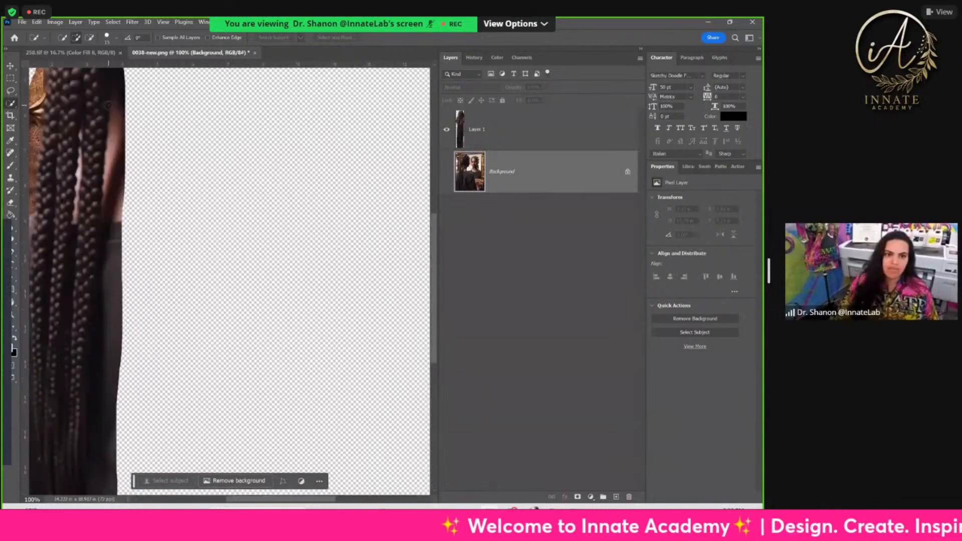
drag(140, 270, 367, 369)
drag(241, 232, 188, 281)
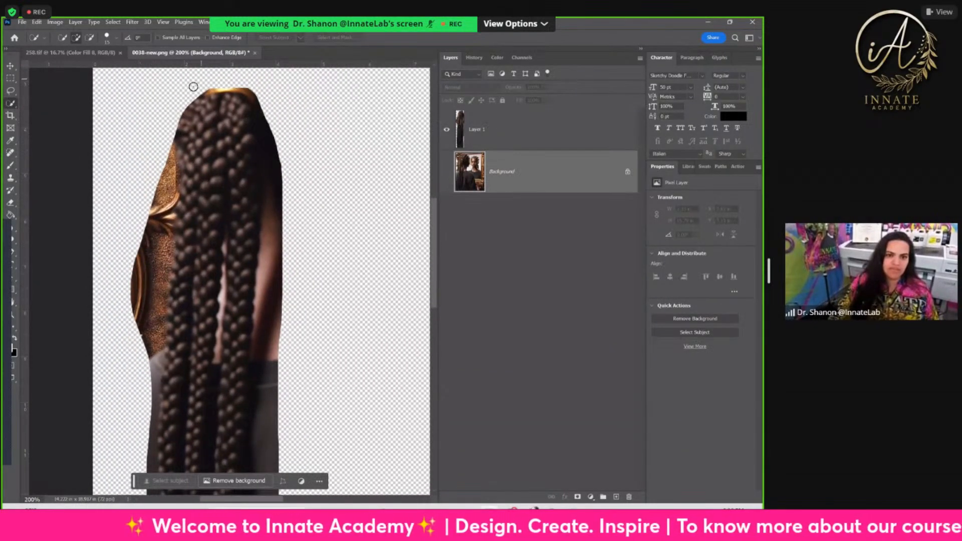
right_click(11, 102)
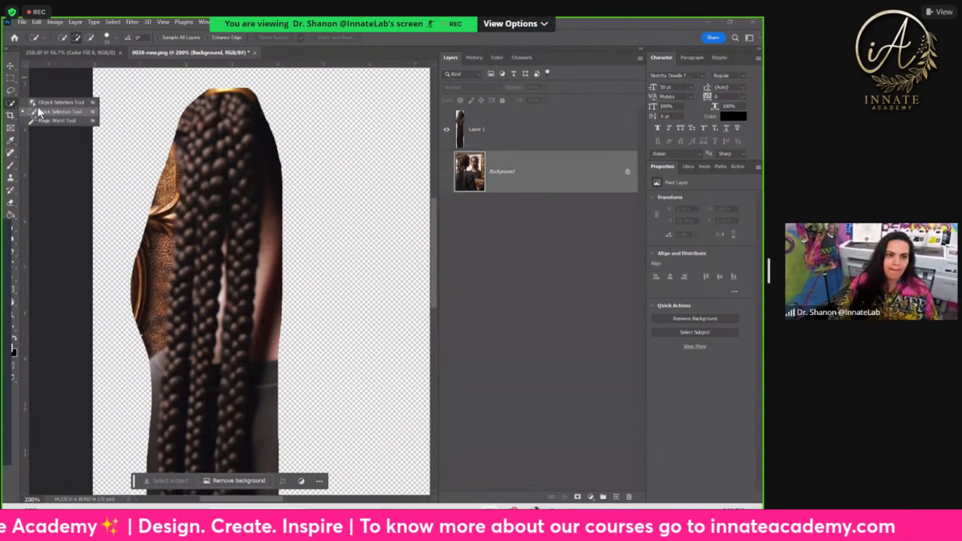
click(10, 90)
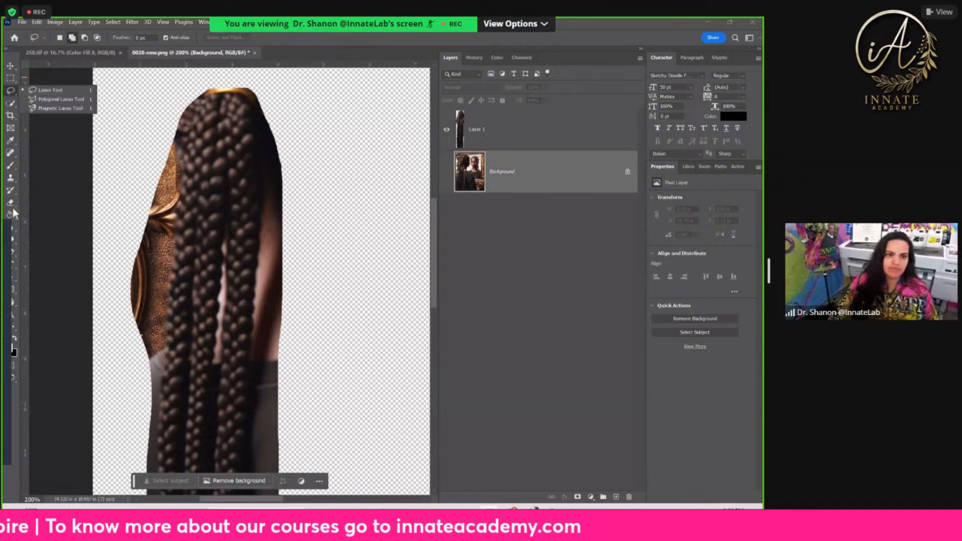
right_click(11, 103)
click(47, 121)
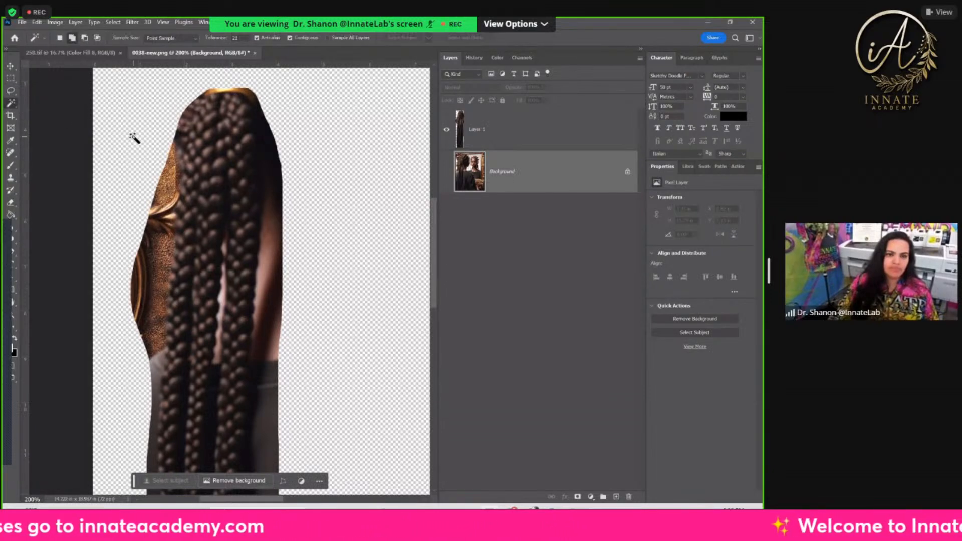
click(163, 171)
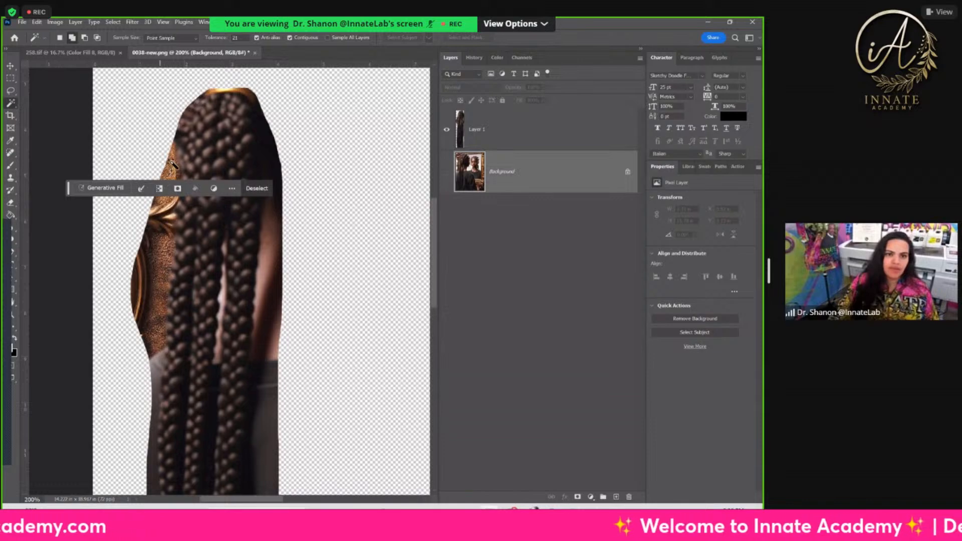
text(32)
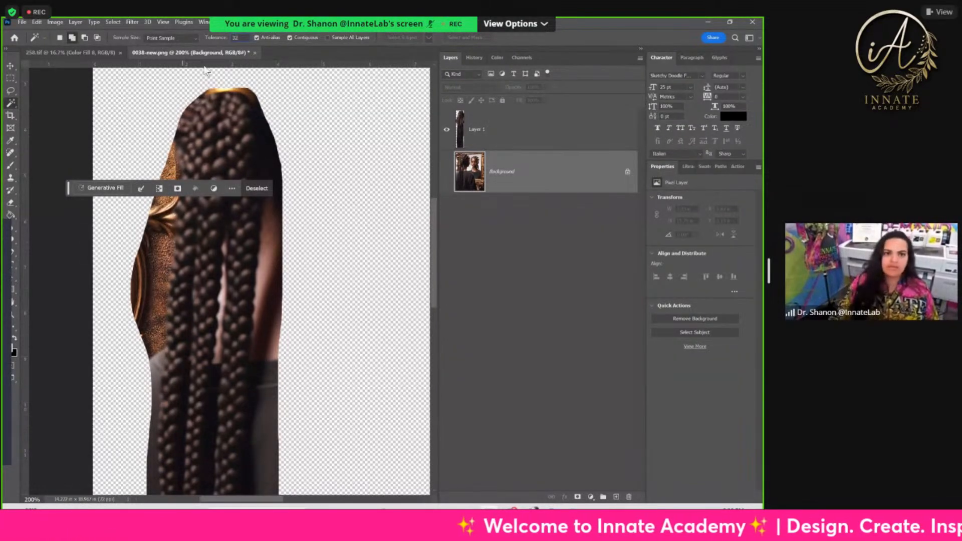
click(268, 213)
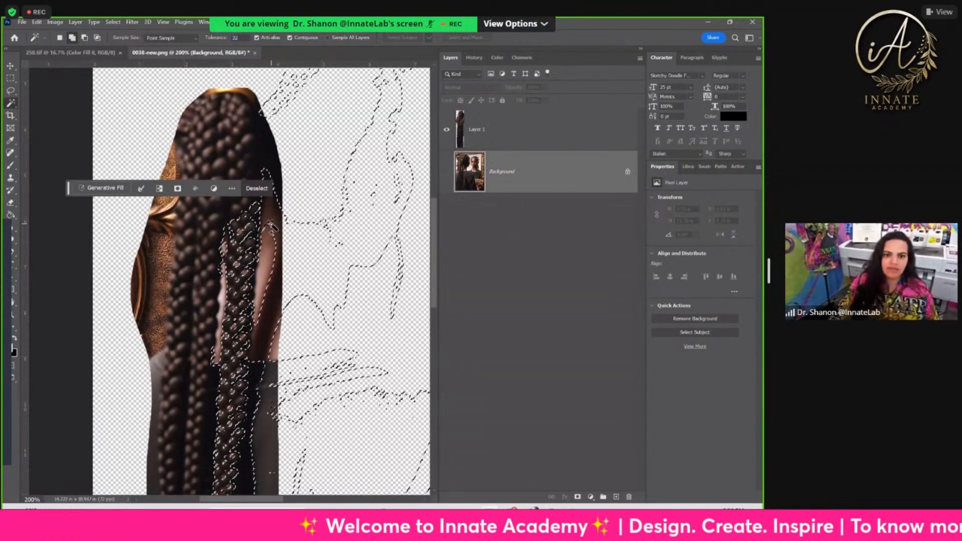
Step: Make the copied braids layer, Layer 1, active and clear the current selection
click(501, 129)
key(ctrl+d)
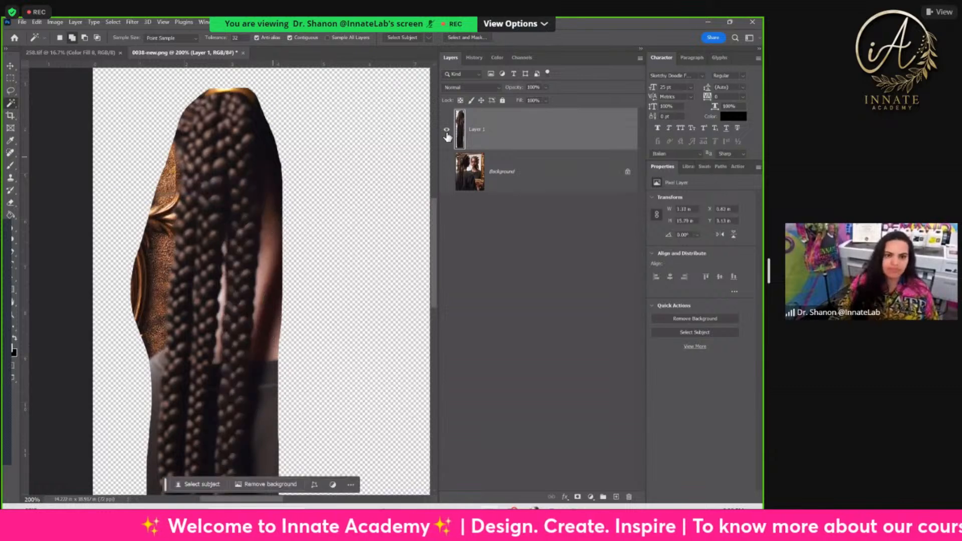
Step: Try to select the gold frame remnants beside the braids on Layer 1 with the Magic Wand, and deselect
click(169, 193)
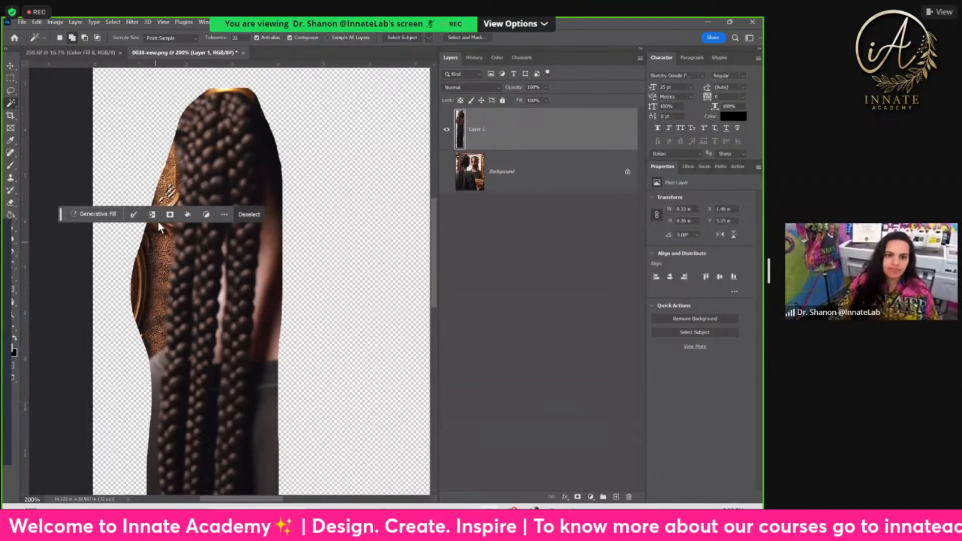
click(154, 260)
click(154, 277)
click(164, 261)
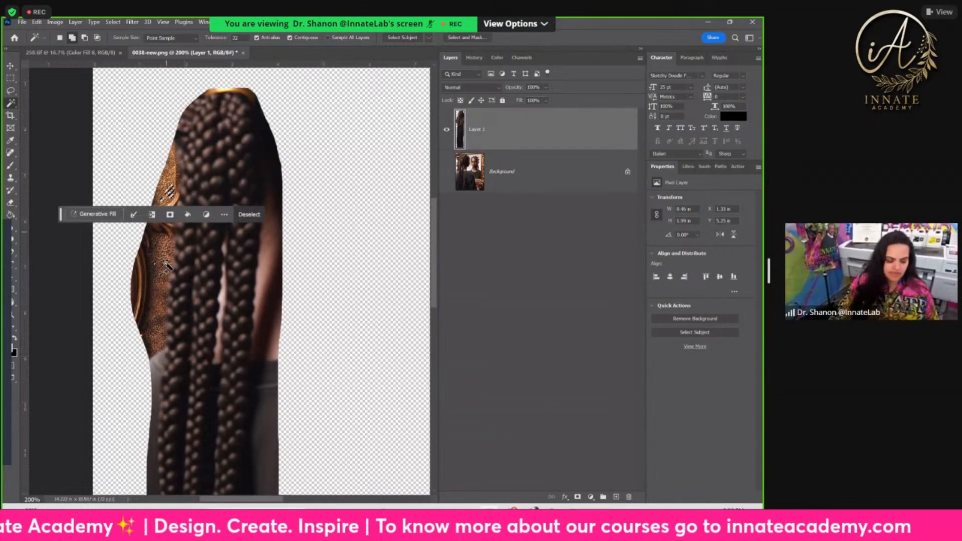
key(ctrl+d)
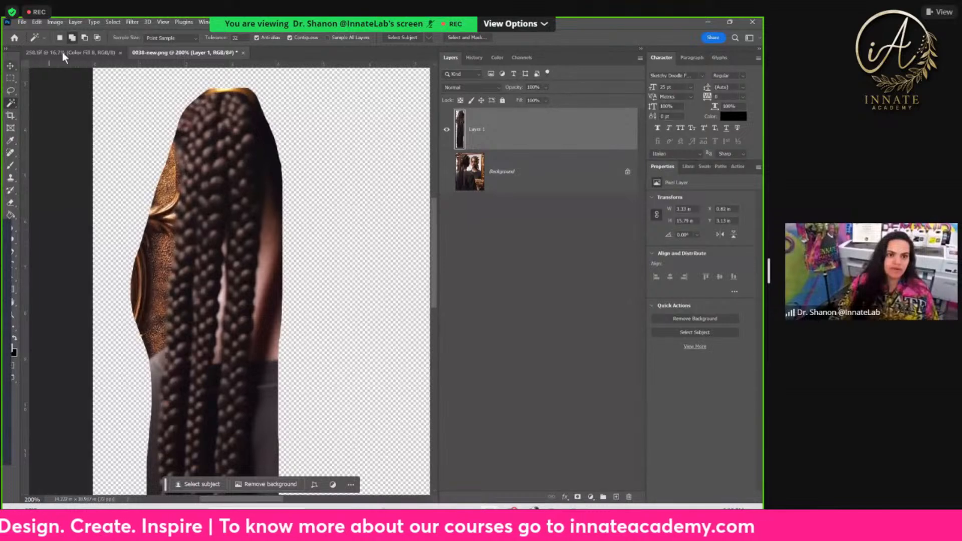
Step: Try to select the gold frame and shirt areas around the braids with the Quick Selection tool, and deselect
right_click(13, 100)
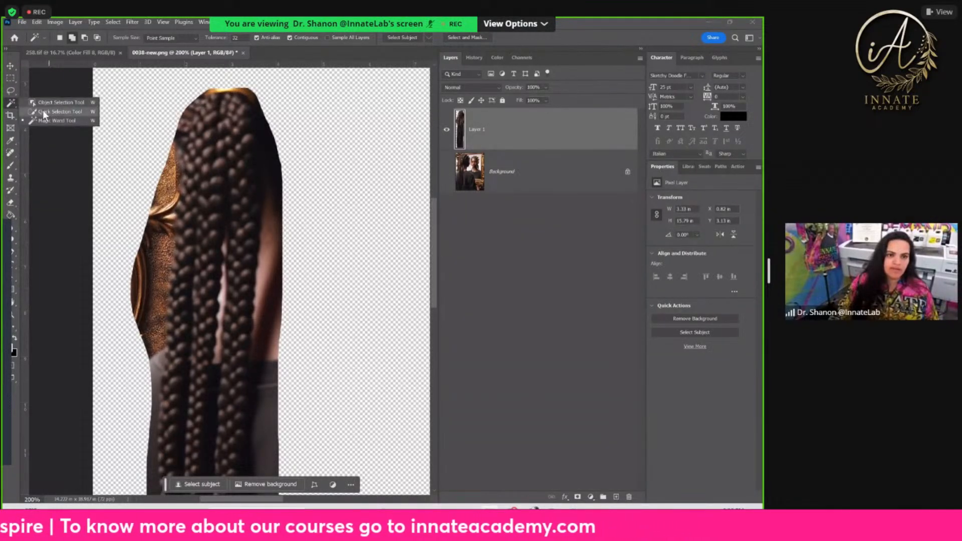
click(43, 109)
drag(162, 176, 156, 276)
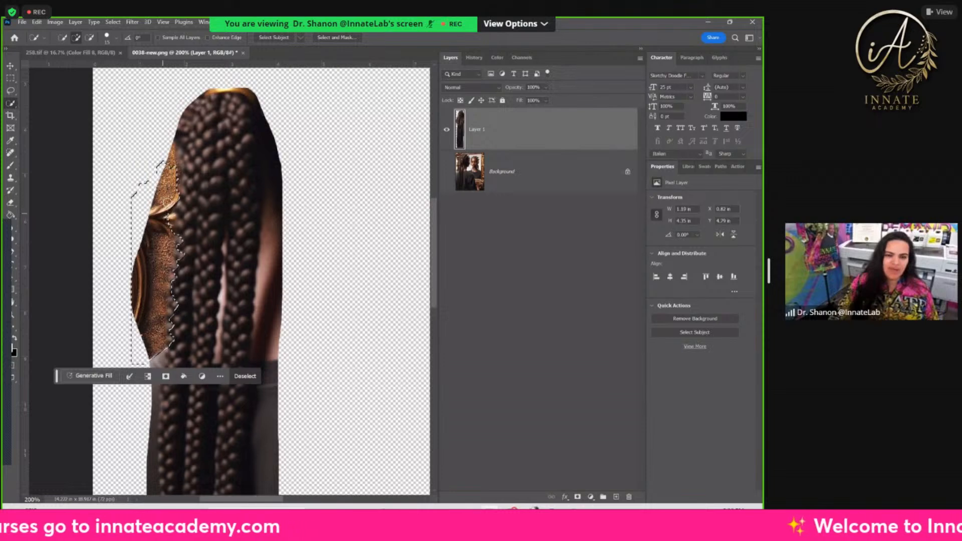
scroll(166, 198, down, 3)
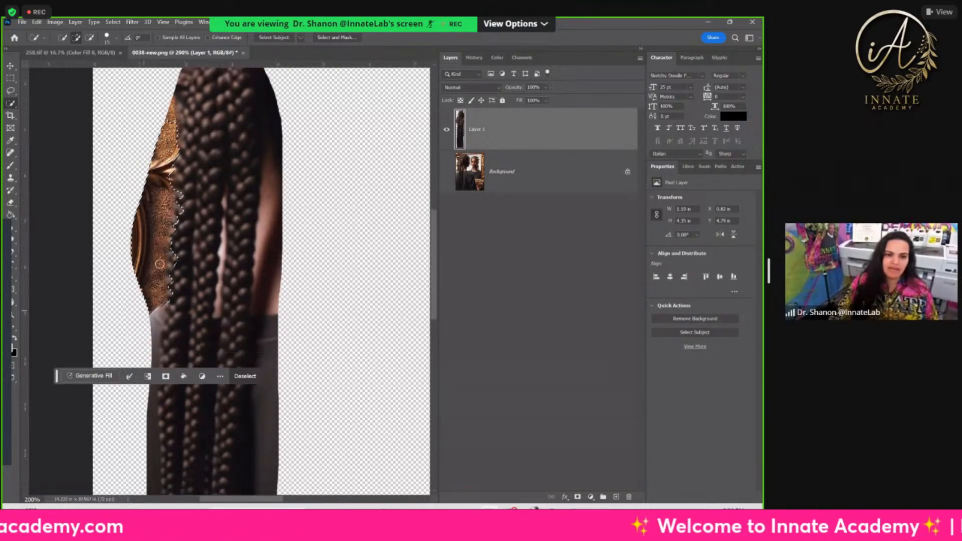
mouse_move(146, 308)
mouse_down()
mouse_move(153, 331)
mouse_move(143, 351)
mouse_up()
scroll(145, 347, down, 5)
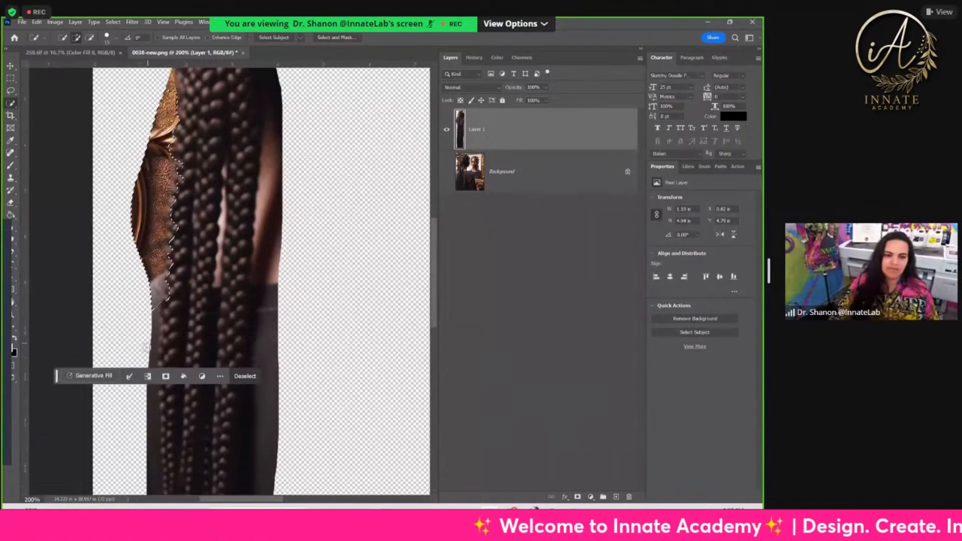
drag(268, 326, 262, 361)
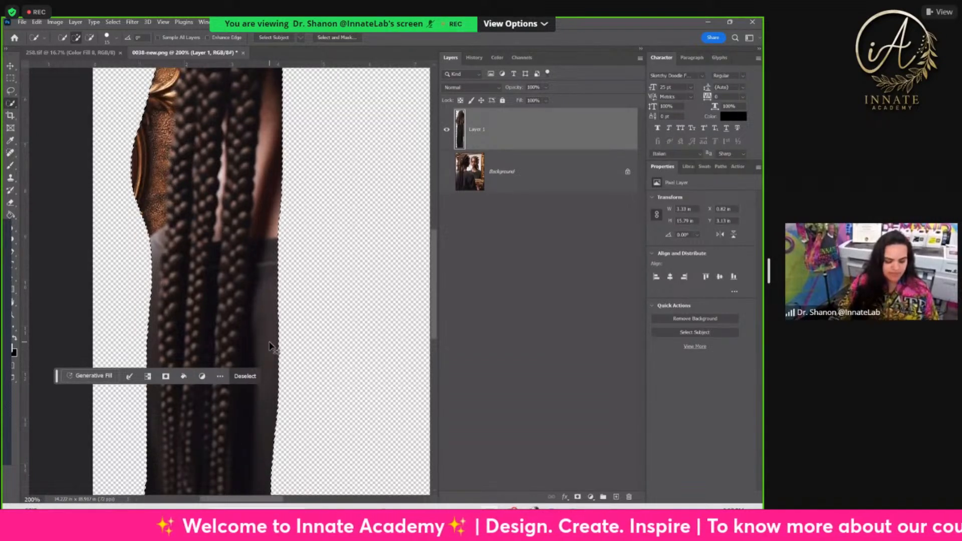
key(ctrl+d)
Step: Start a Pen tool path at the top of the braids on Layer 1 and trace the curve down to the gold frame
scroll(257, 231, up, 5)
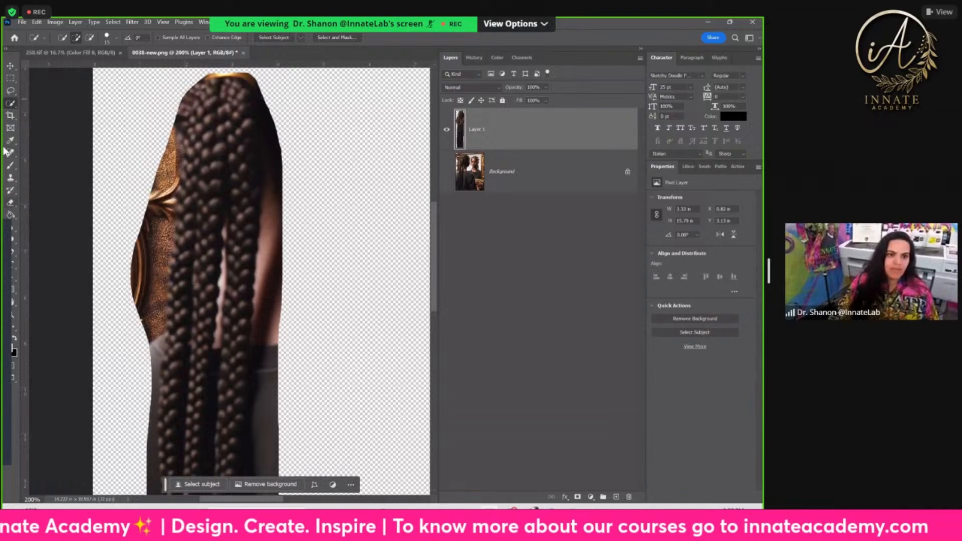
click(3, 268)
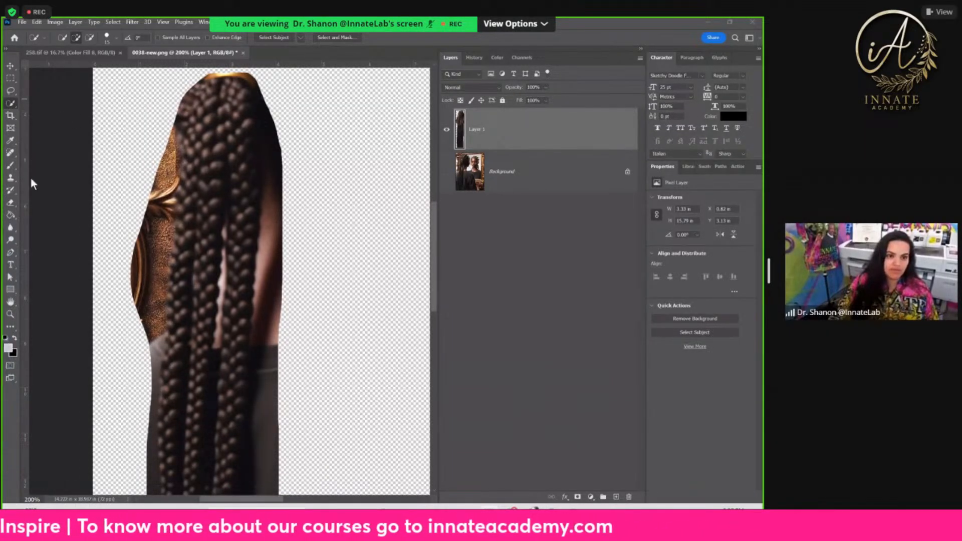
click(221, 152)
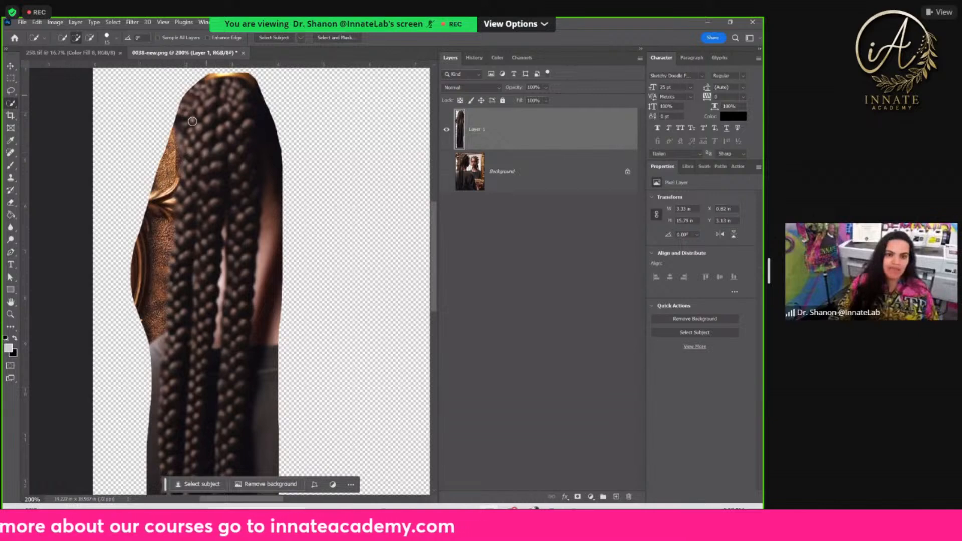
click(13, 251)
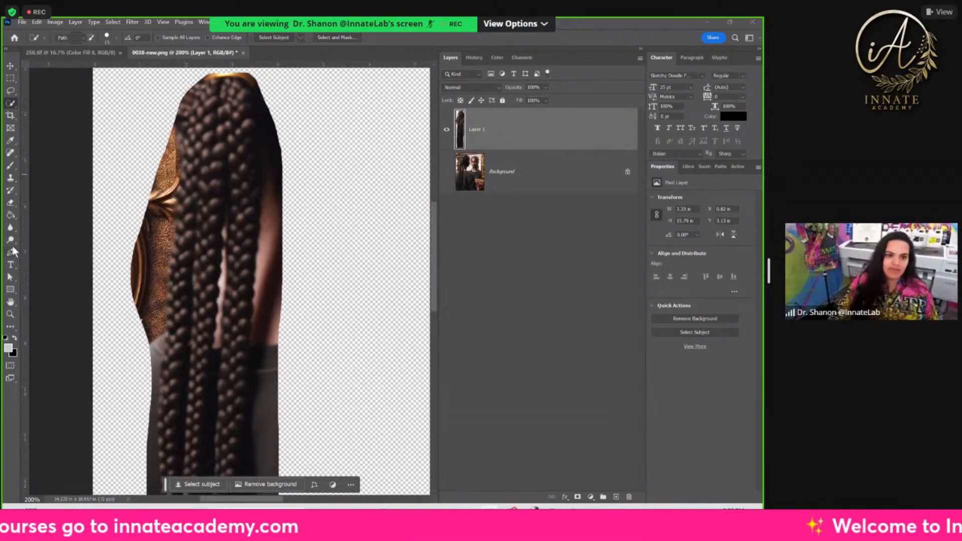
click(31, 251)
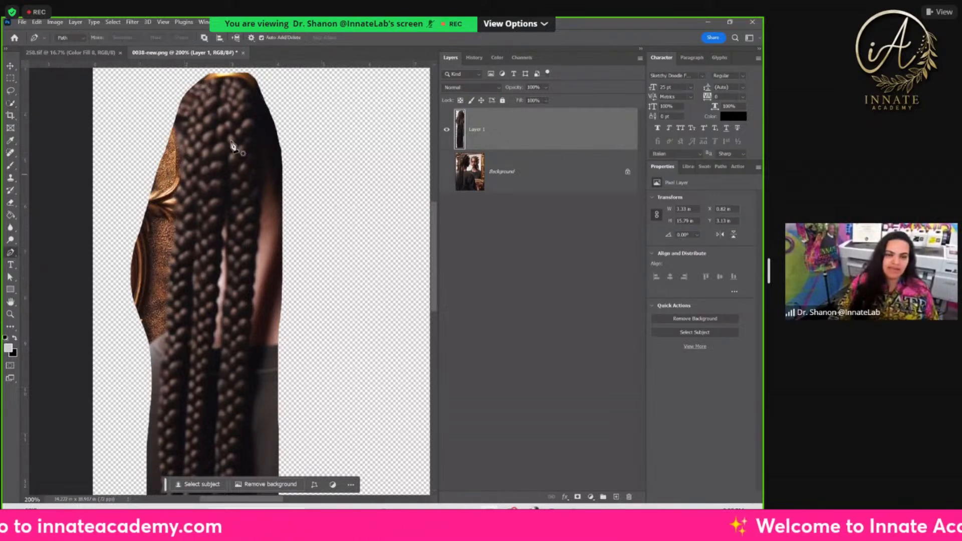
click(198, 83)
click(189, 95)
click(182, 102)
click(176, 120)
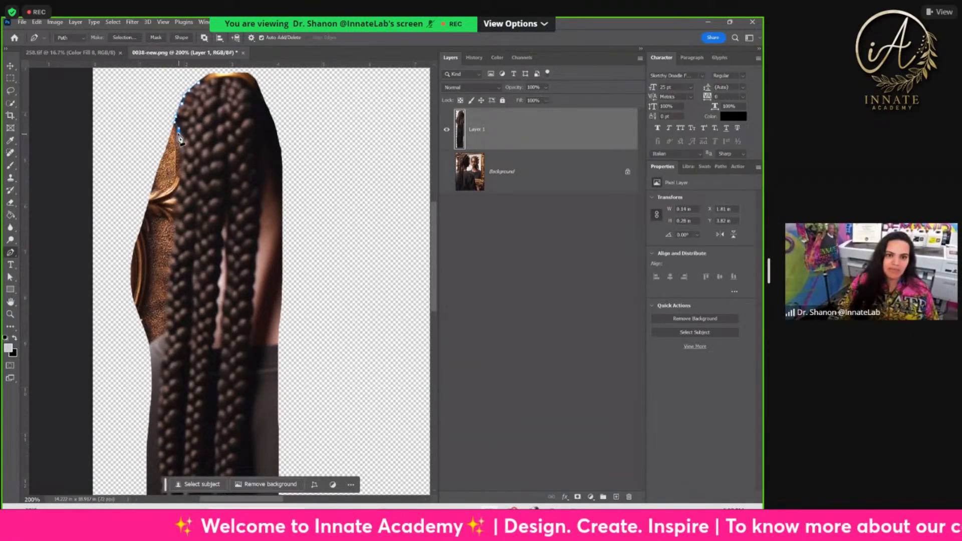
click(177, 144)
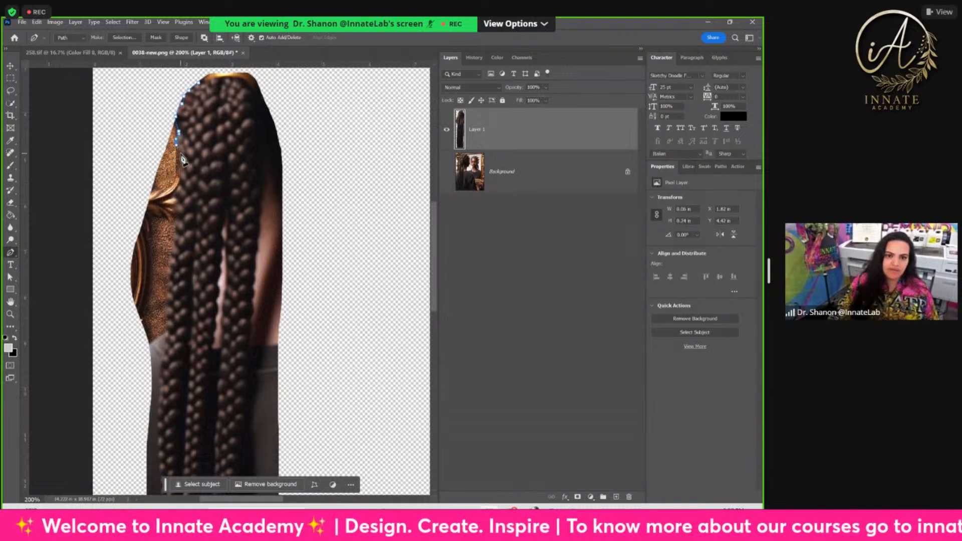
Step: Continue the path down the braids' left edge past the upper gold frame ornament
click(180, 169)
click(180, 177)
click(180, 190)
click(180, 197)
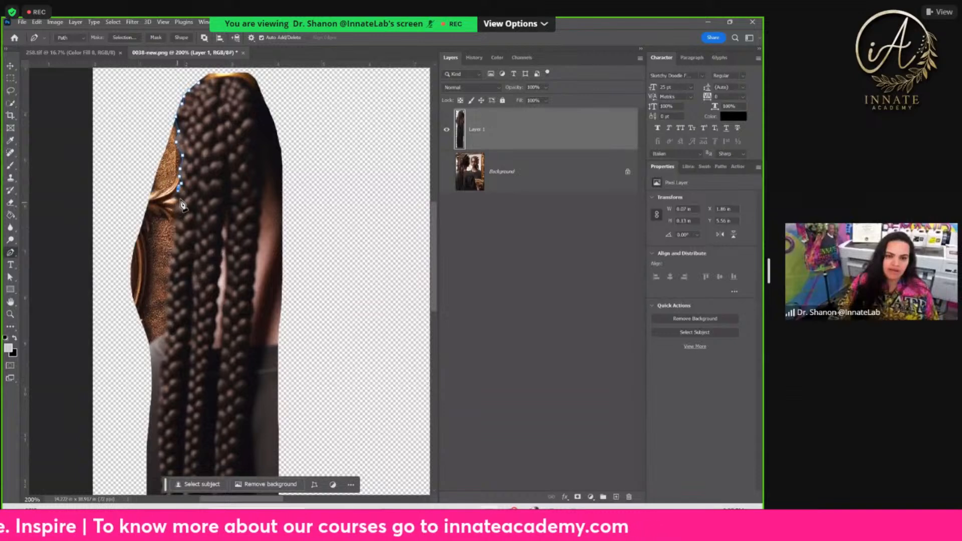
click(180, 213)
click(180, 218)
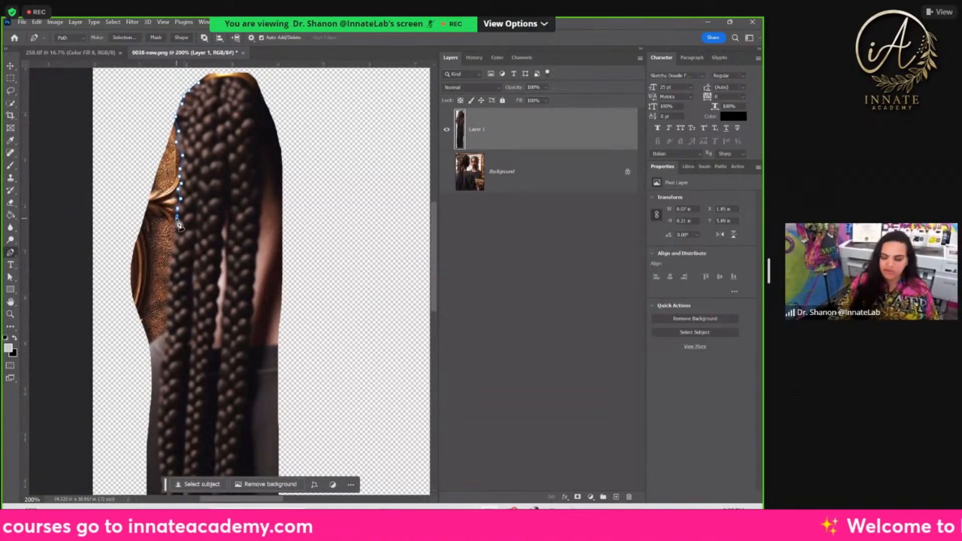
Step: Trace the braids' left edge closely at higher magnification along the textured gold part of the frame
key(ctrl+plus)
key(ctrl+plus)
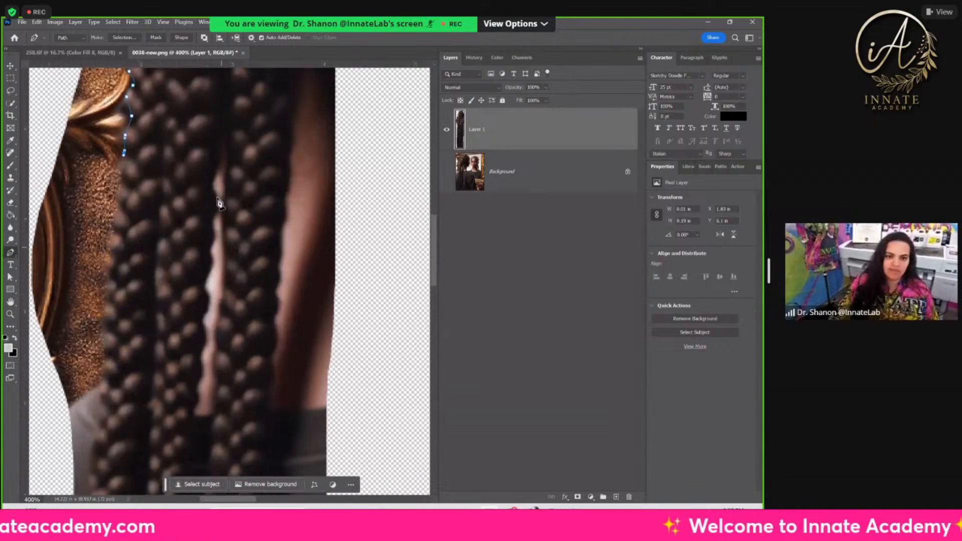
scroll(219, 203, left, 2)
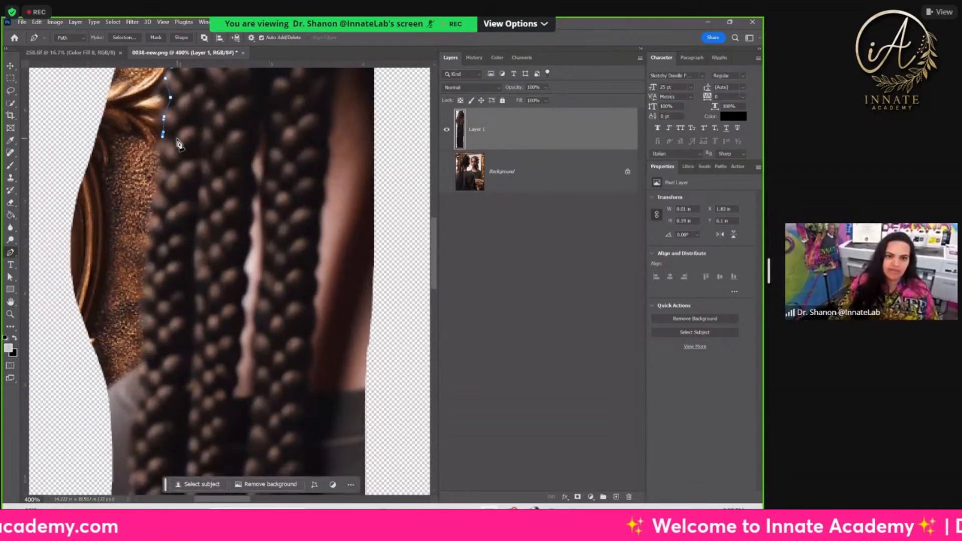
click(162, 162)
click(161, 179)
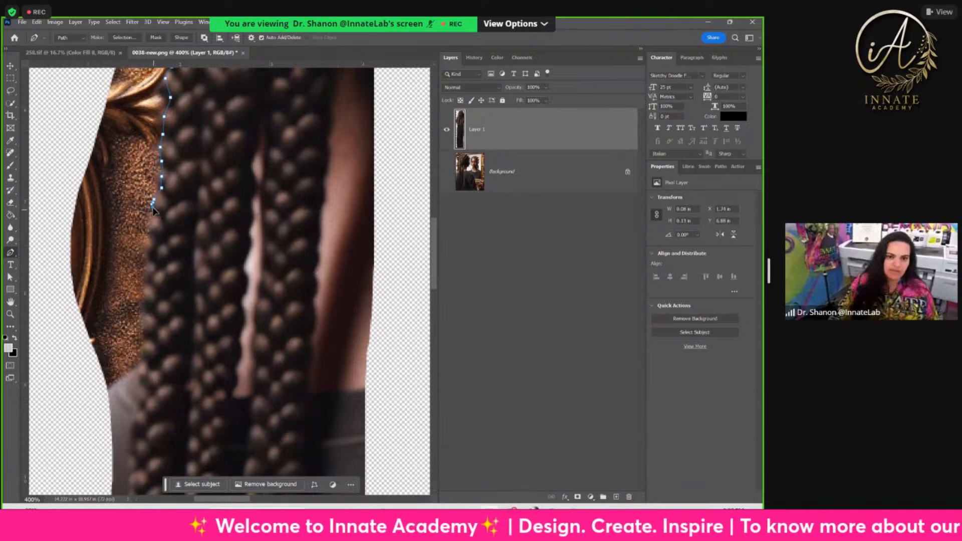
click(148, 232)
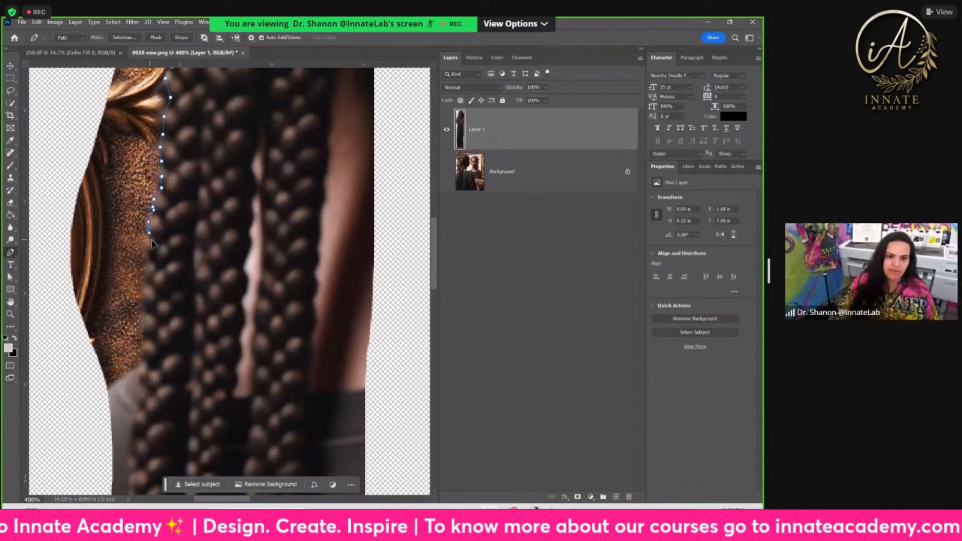
click(152, 249)
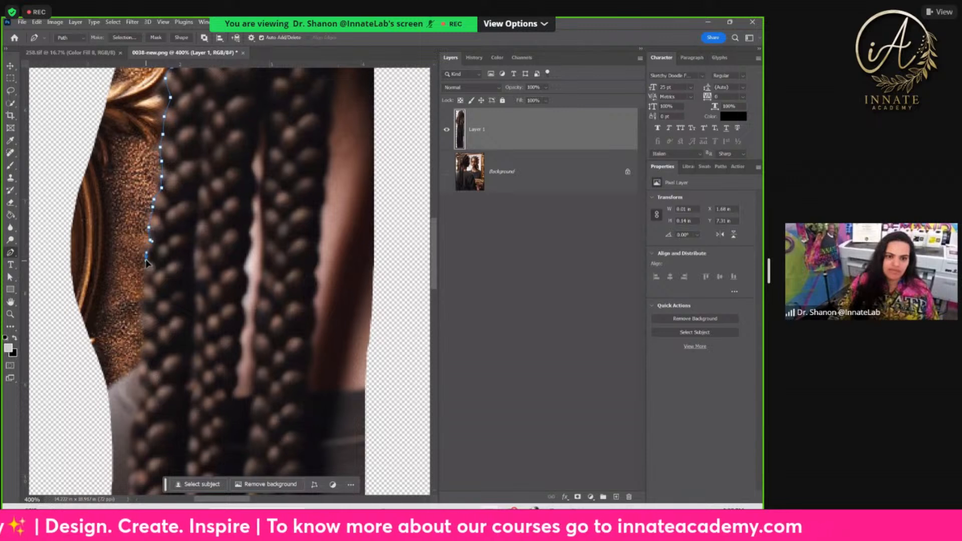
click(145, 278)
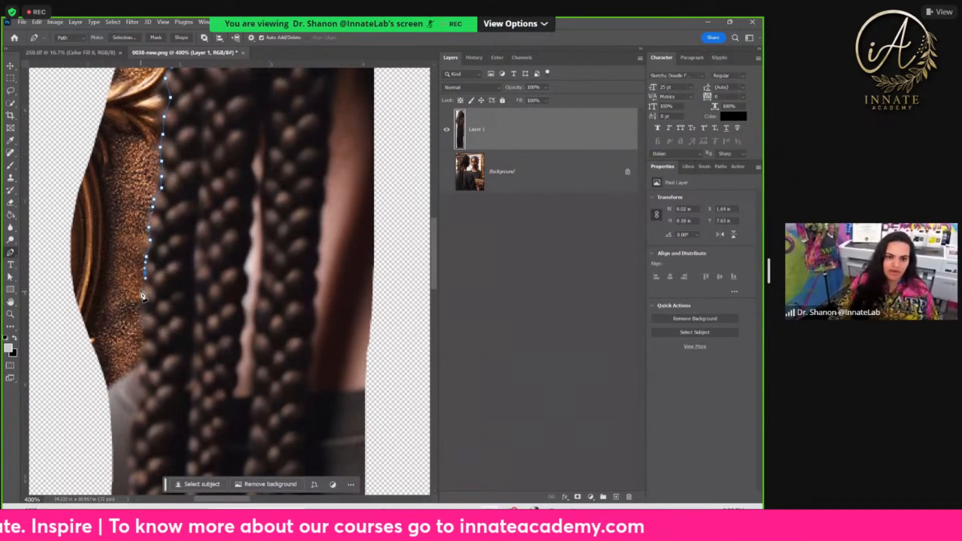
click(144, 302)
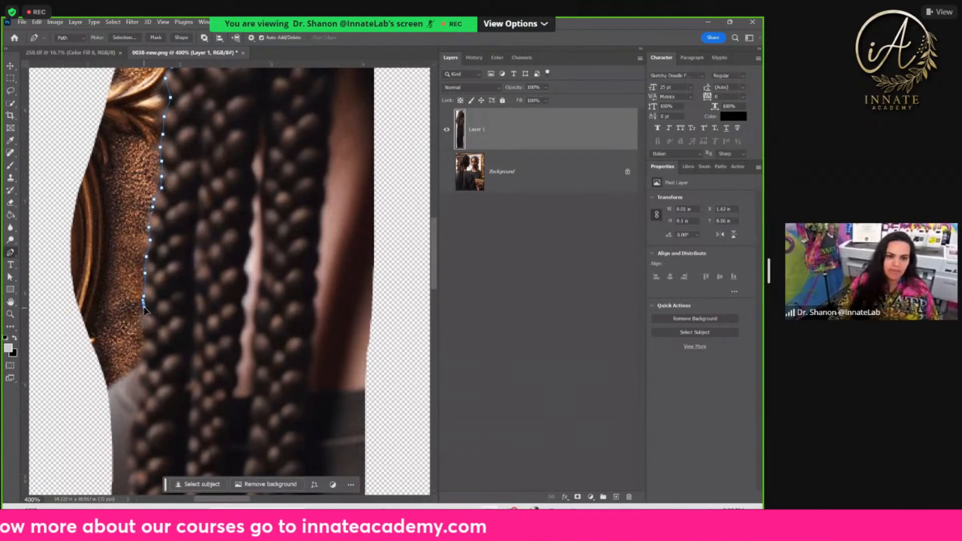
Step: Extend the path down the left edge to just below where the gold frame meets the shirt
scroll(144, 311, down, 1)
click(143, 304)
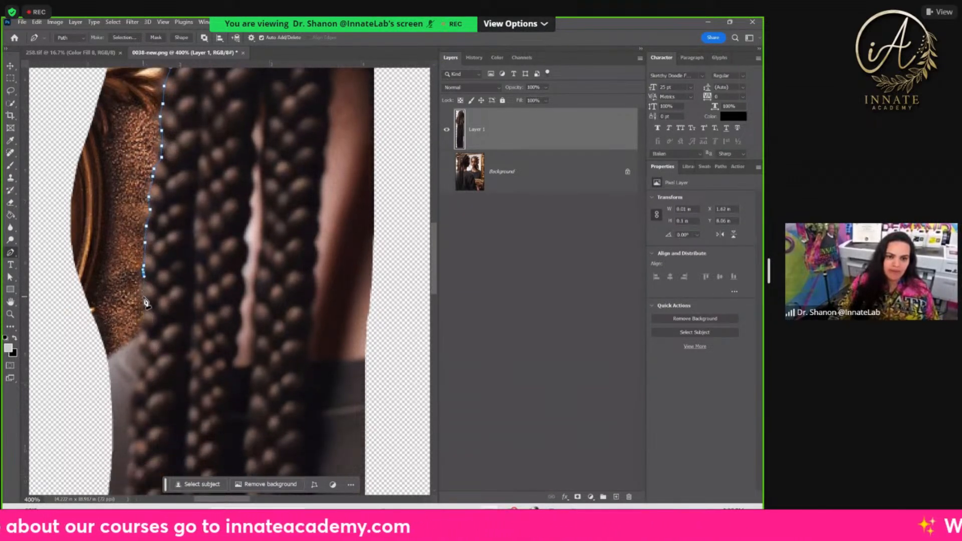
click(141, 324)
click(143, 346)
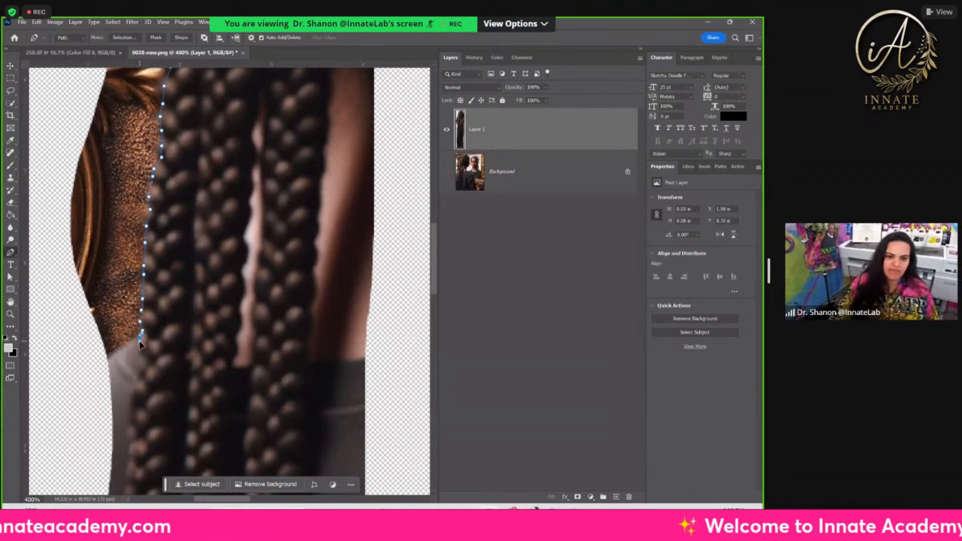
click(141, 358)
click(139, 367)
Step: Trace the left edge of the braids down along the grey shoulder of the shirt
drag(141, 372, 184, 239)
drag(190, 379, 210, 161)
click(152, 151)
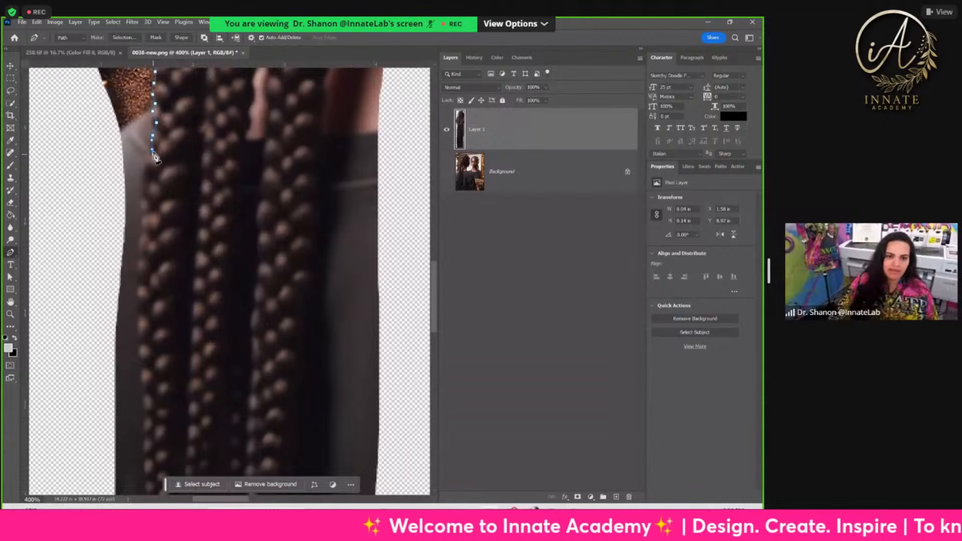
click(146, 164)
click(146, 178)
click(145, 192)
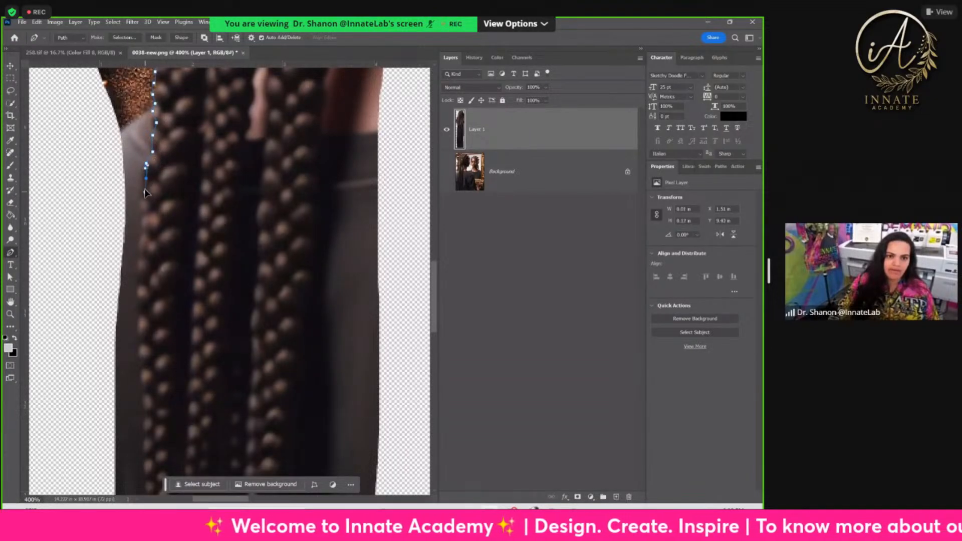
click(141, 204)
click(140, 219)
click(139, 233)
click(137, 256)
click(136, 267)
Step: Continue the path along the left edge of the braids at mid-length, against the dark shirt
drag(160, 314, 164, 225)
click(139, 127)
click(137, 135)
click(139, 156)
click(140, 184)
click(140, 198)
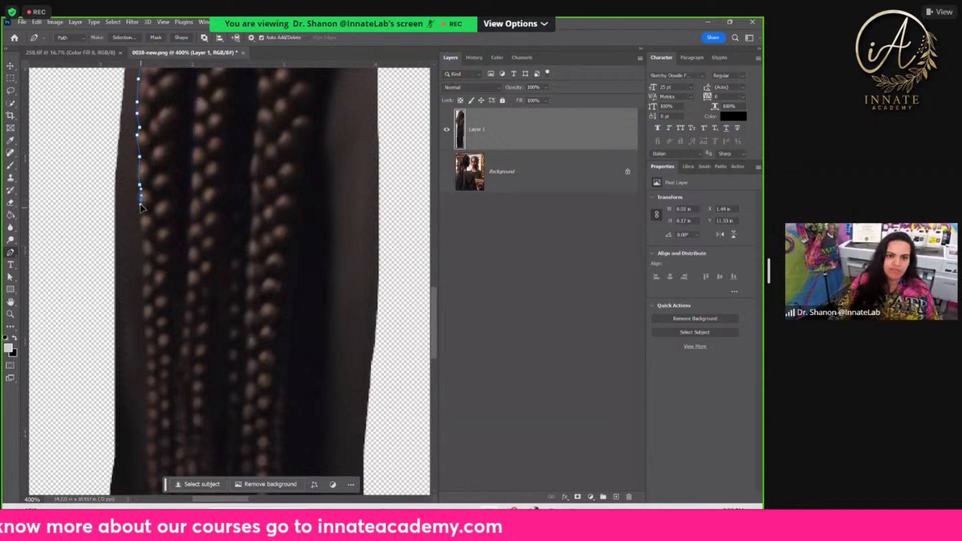
click(140, 220)
click(142, 236)
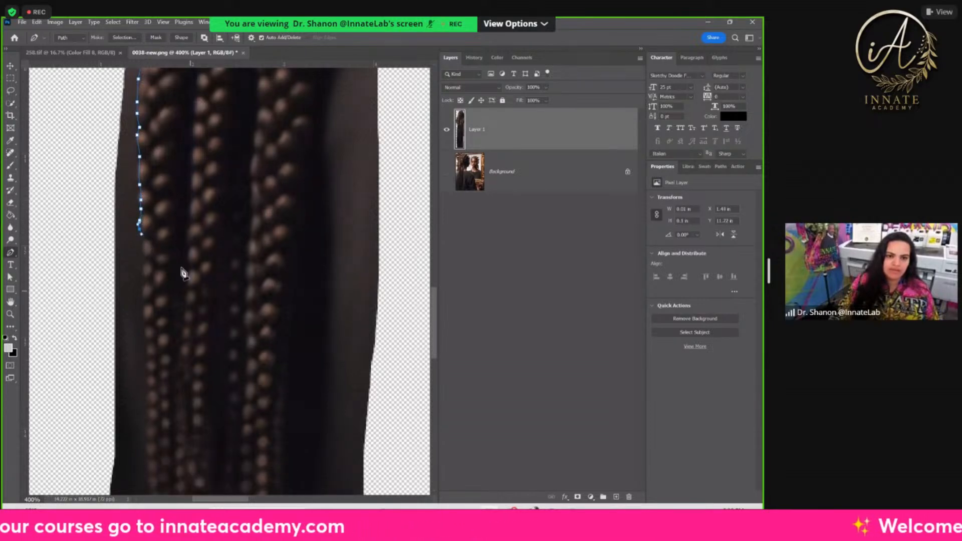
Step: Add anchor points down the left edge where the braids start to thin out, following the inward notch
scroll(151, 243, down, 3)
click(143, 156)
click(145, 166)
click(140, 174)
click(144, 221)
drag(143, 236, 143, 247)
click(149, 261)
click(141, 286)
click(144, 301)
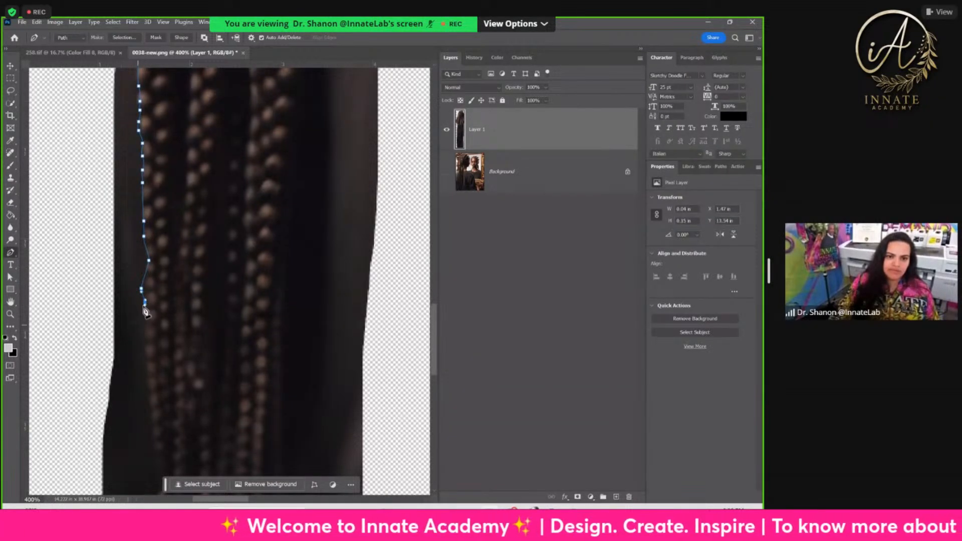
Step: Trace the left edge of the thin lower braids as they taper inward
click(147, 327)
click(147, 359)
click(150, 368)
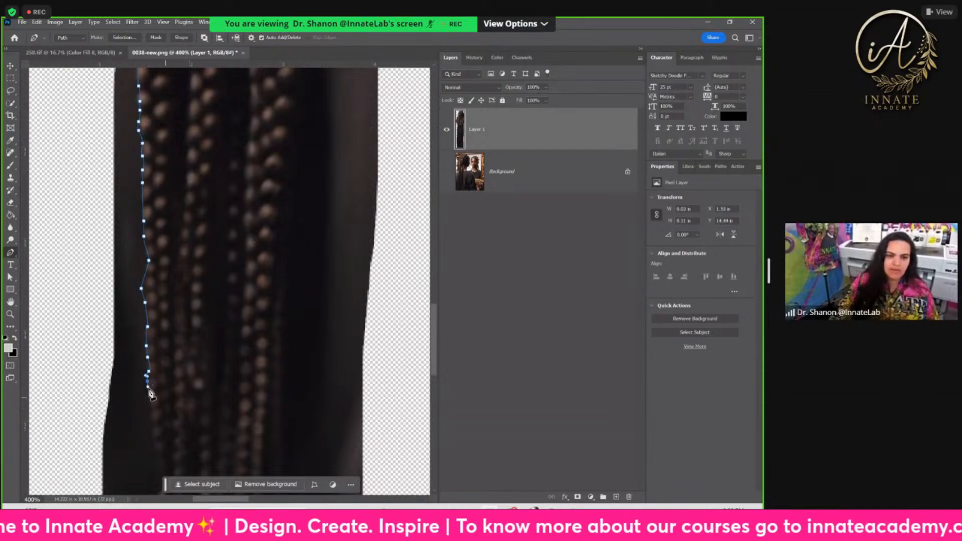
drag(175, 405, 171, 280)
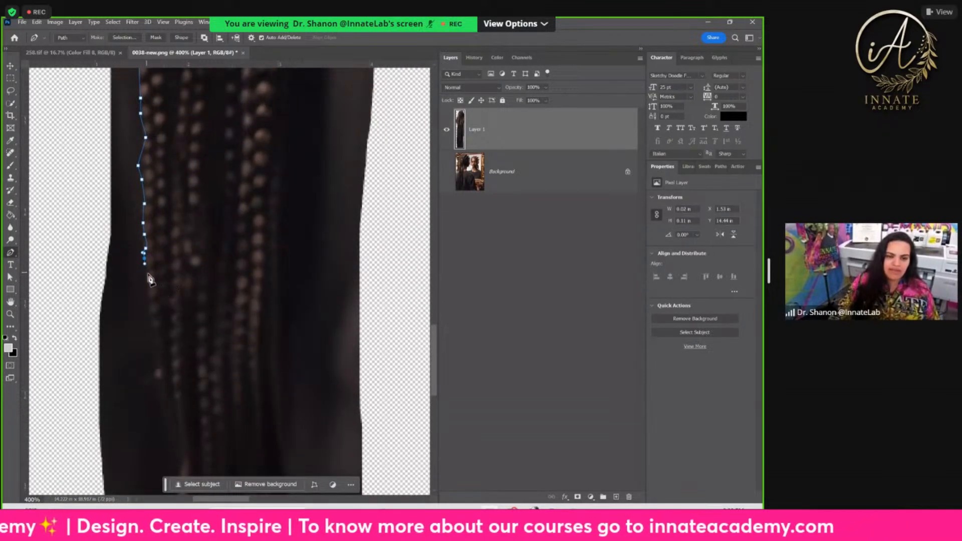
click(148, 290)
click(152, 309)
click(154, 323)
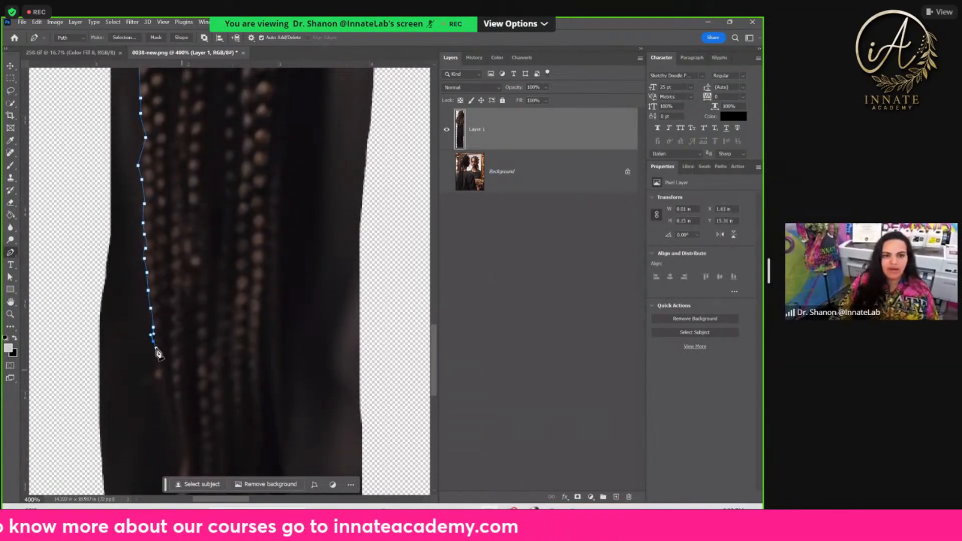
Step: Bring the path down the left side of the loose hair ends to the image's bottom edge
scroll(158, 354, down, 2)
click(158, 262)
drag(164, 283, 173, 315)
drag(254, 340, 218, 239)
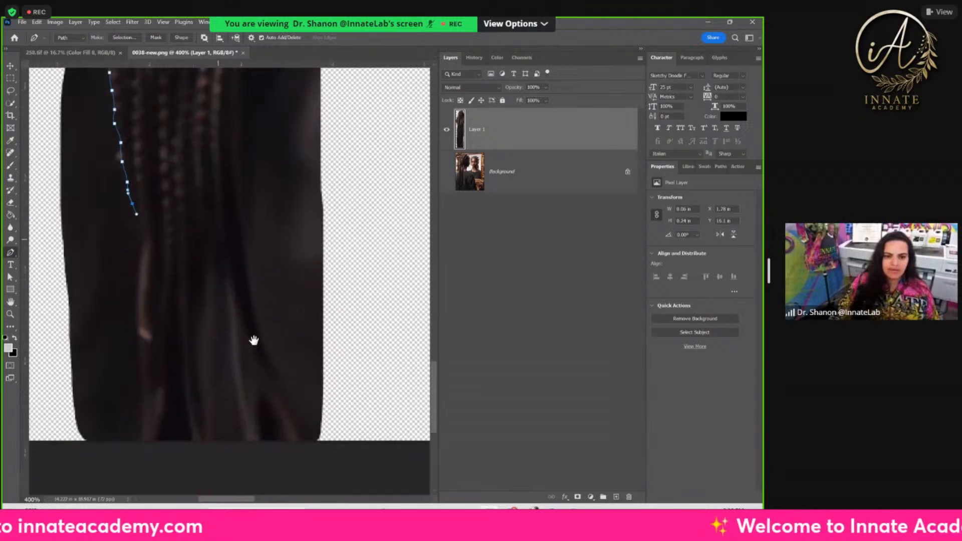
drag(139, 225, 139, 280)
drag(138, 314, 142, 322)
drag(148, 423, 149, 431)
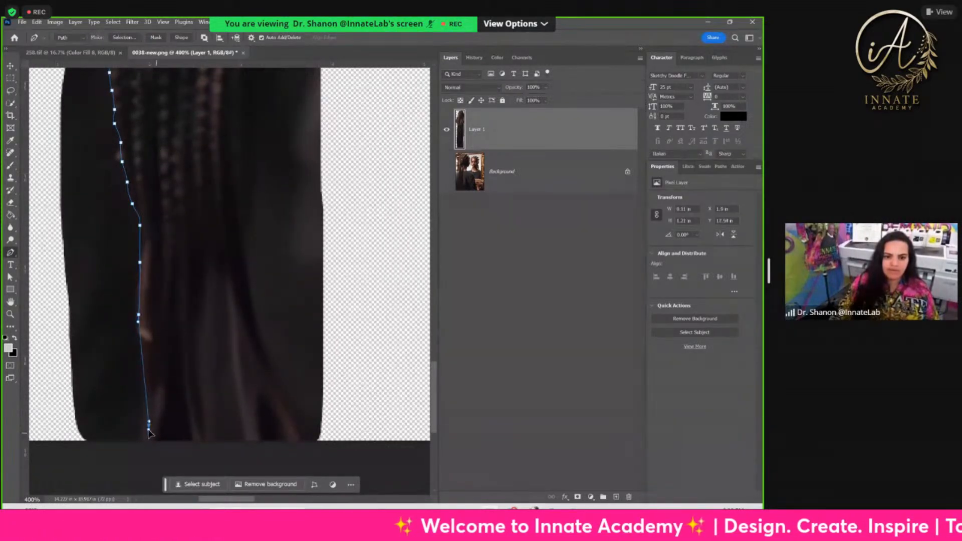
Step: Trace a zigzag around the separate hair tips along the bottom edge of the image
click(158, 432)
click(178, 387)
click(197, 436)
click(208, 437)
click(215, 275)
click(245, 434)
click(259, 437)
click(244, 311)
click(290, 440)
click(300, 439)
Step: Trace the path back up the right edge of the hair ends and lower braids with smooth curves
click(250, 275)
click(242, 234)
click(236, 194)
drag(236, 194, 231, 165)
key(space)
drag(264, 127, 254, 257)
drag(223, 194, 225, 157)
key(space)
drag(273, 130, 280, 278)
drag(202, 155, 217, 244)
drag(257, 272, 257, 229)
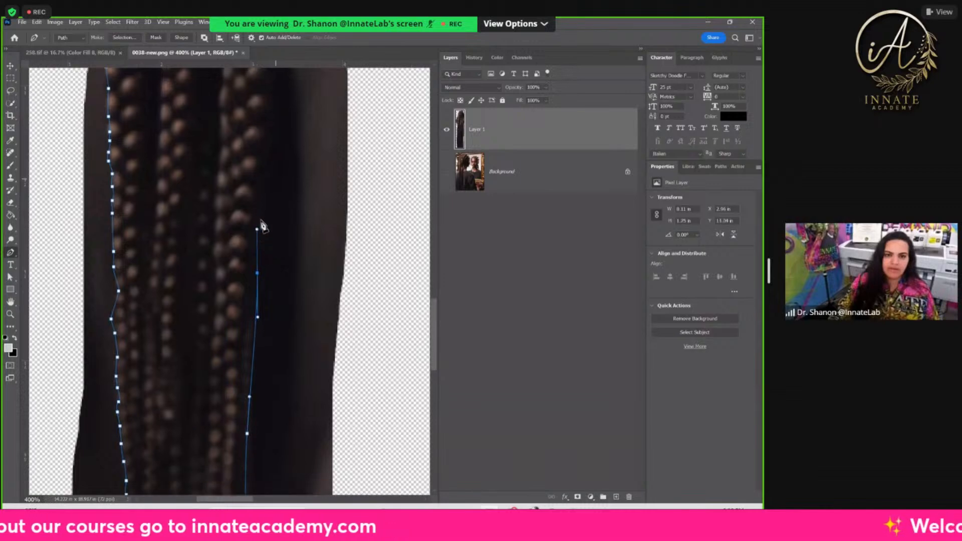
Step: Continue the curved path up the braids' right edge past the shirt neckline
key(space)
drag(284, 145, 264, 251)
drag(250, 219, 232, 296)
key(space)
drag(234, 241, 235, 211)
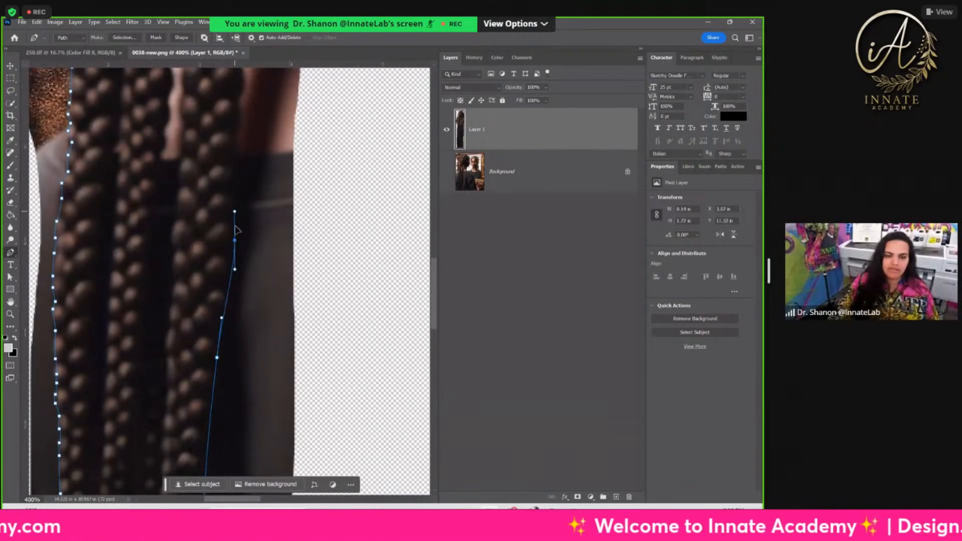
key(space)
drag(259, 166, 231, 220)
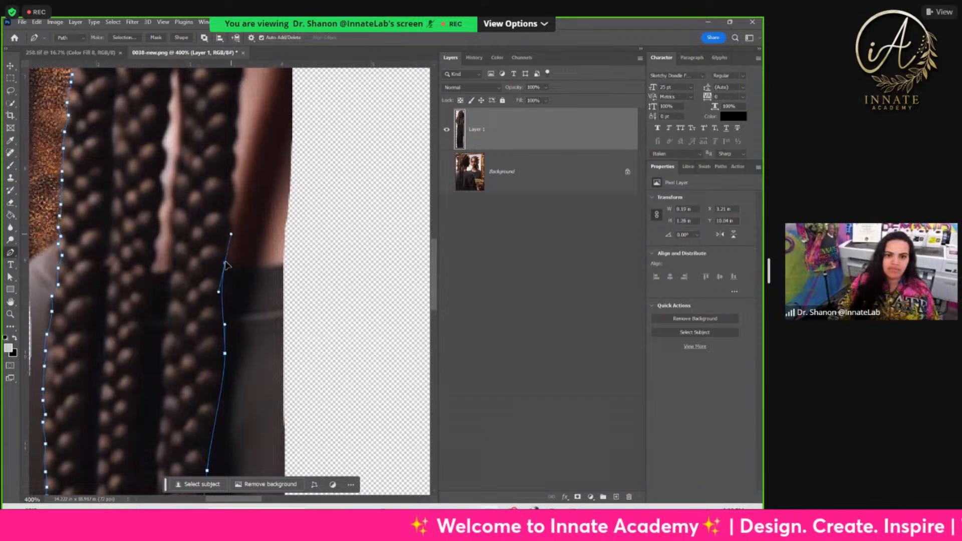
Step: Trace the right edge of the braids upward along the bare skin of the neck
key(space)
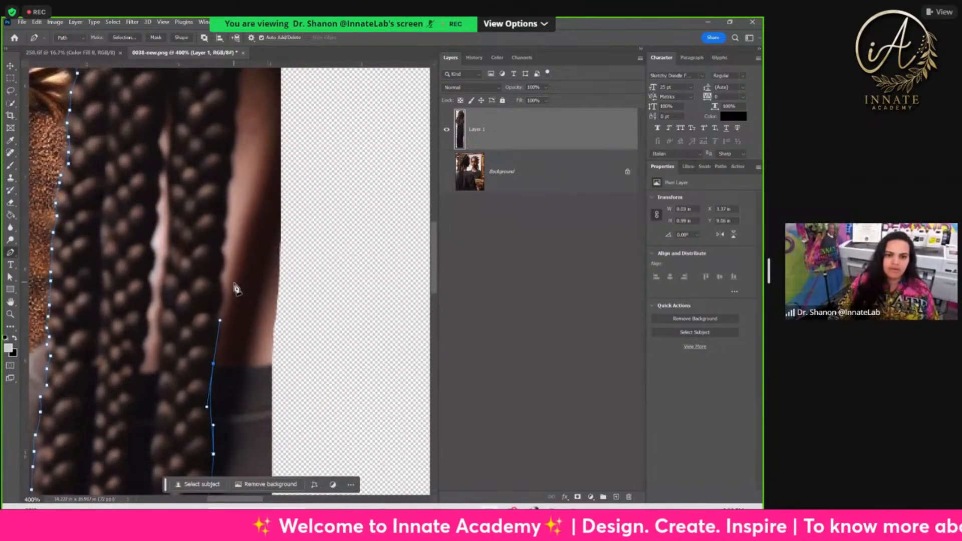
click(220, 277)
click(221, 252)
click(224, 208)
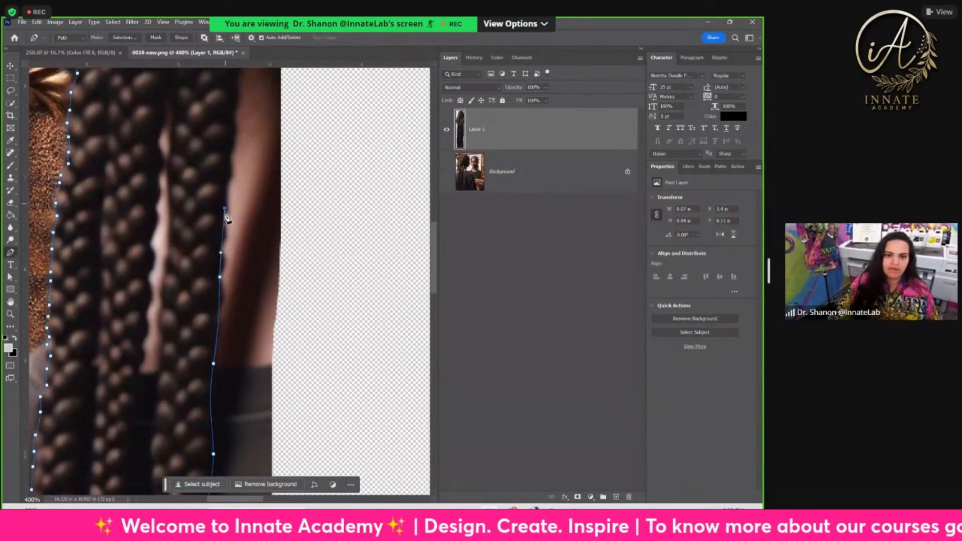
drag(256, 182, 241, 324)
drag(223, 260, 233, 343)
drag(229, 280, 227, 248)
Step: Curve the path around the upper right and top of the braids and close it at its starting point
click(226, 176)
click(225, 152)
click(214, 100)
click(205, 93)
click(179, 73)
click(157, 74)
click(135, 76)
click(100, 83)
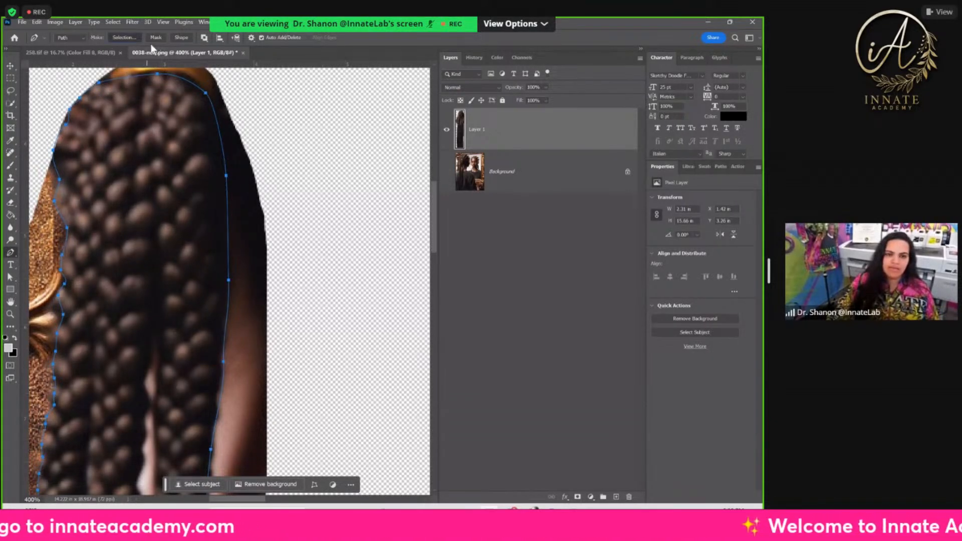
Step: Turn the closed braid path into a selection and mask Layer 1 with it so only the braids show
click(127, 38)
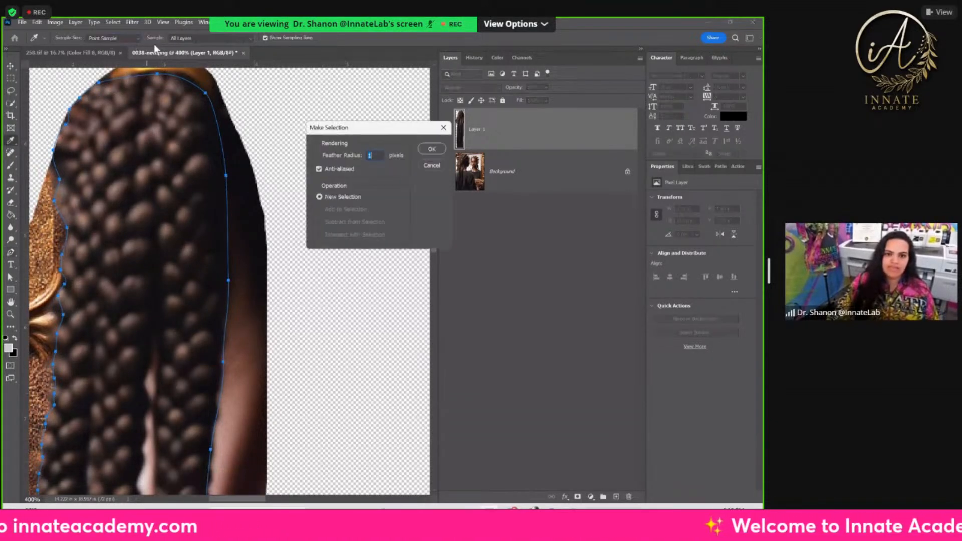
click(431, 149)
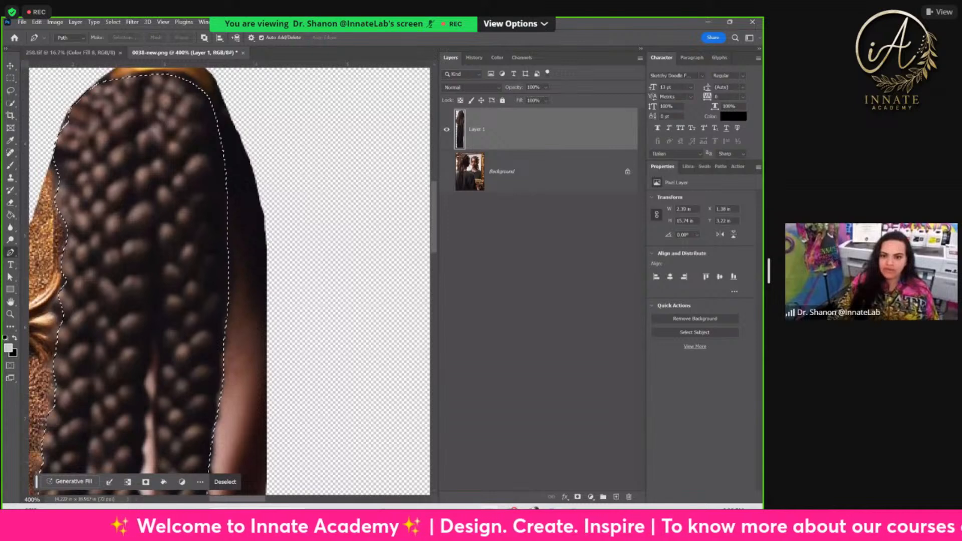
click(578, 497)
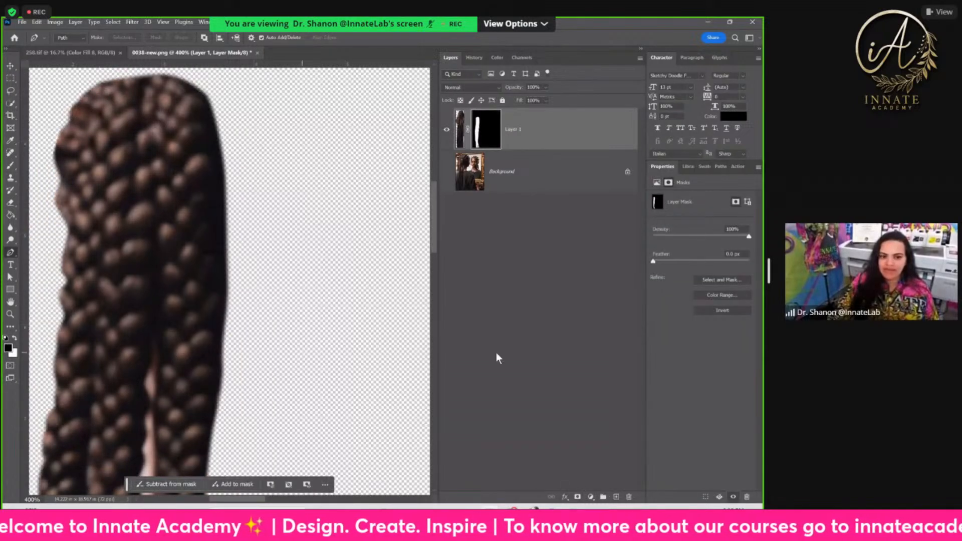
Step: Target the braids layer's image instead of its mask and show the Background layer again
scroll(216, 339, down, 2)
scroll(205, 356, up, 1)
key(ctrl+minus)
key(ctrl+minus)
key(ctrl+minus)
key(ctrl+minus)
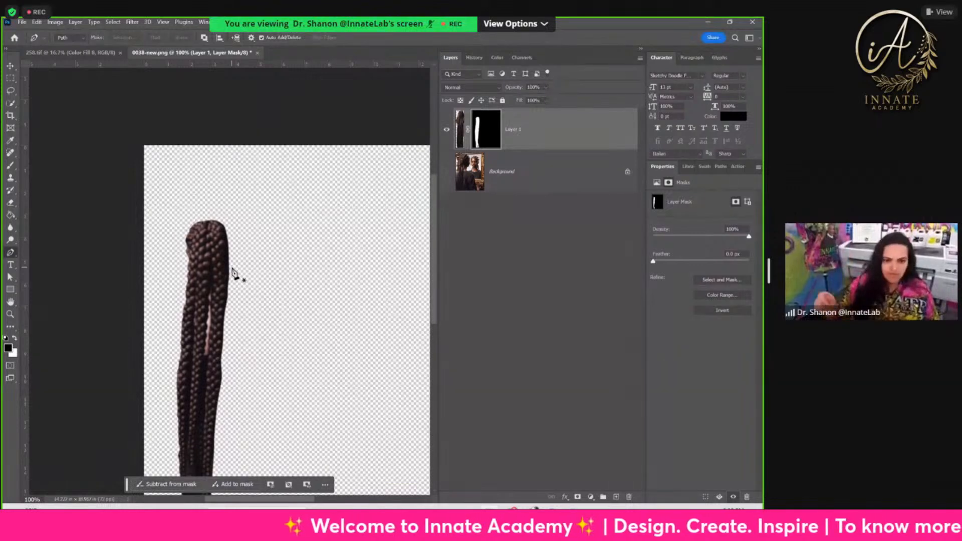
click(460, 129)
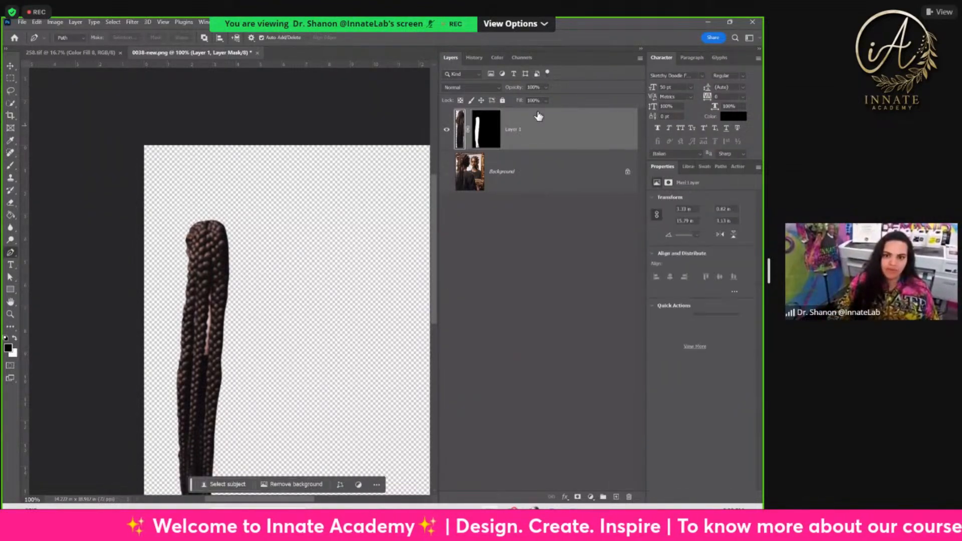
click(447, 173)
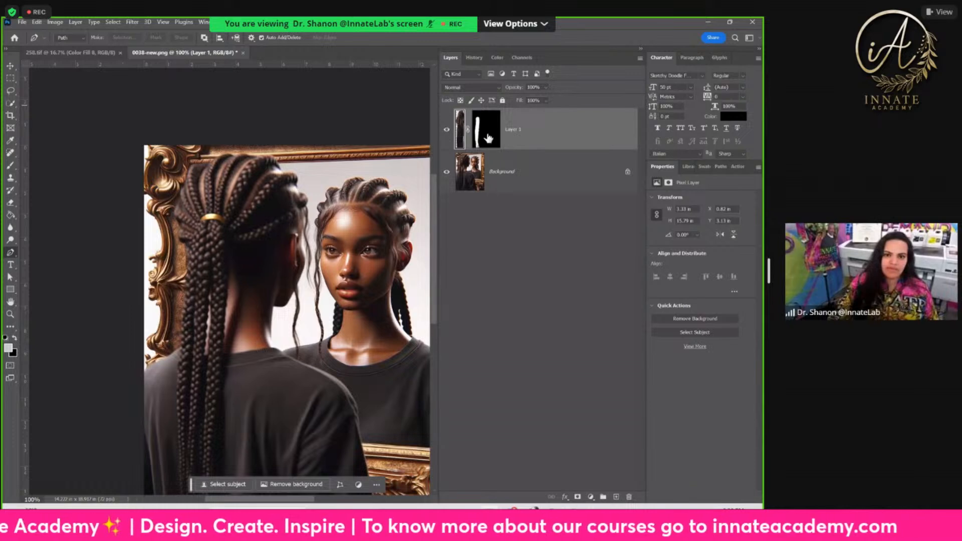
Step: Duplicate the masked braids three times, arranging the copies side by side below the hair tie to fill out the hair
click(10, 66)
drag(233, 269, 247, 244)
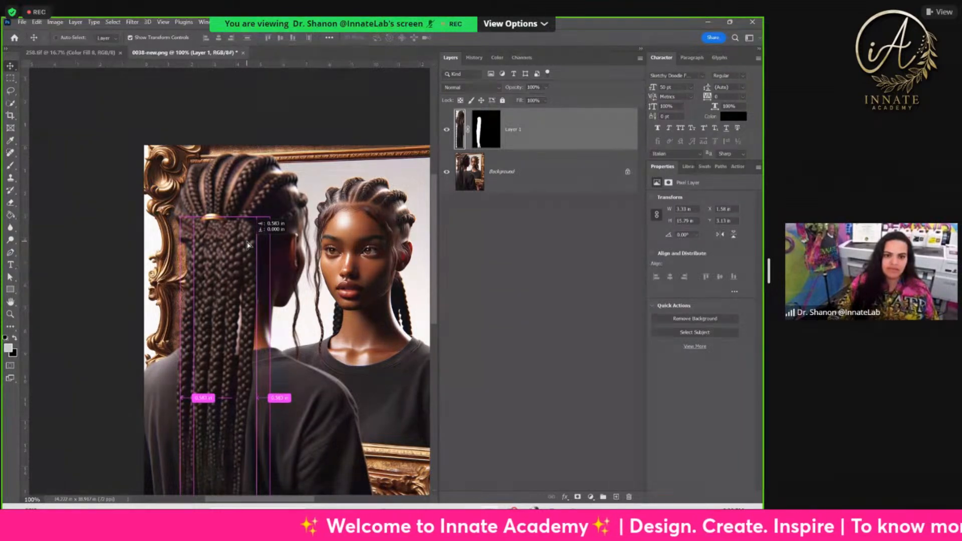
drag(247, 242, 221, 236)
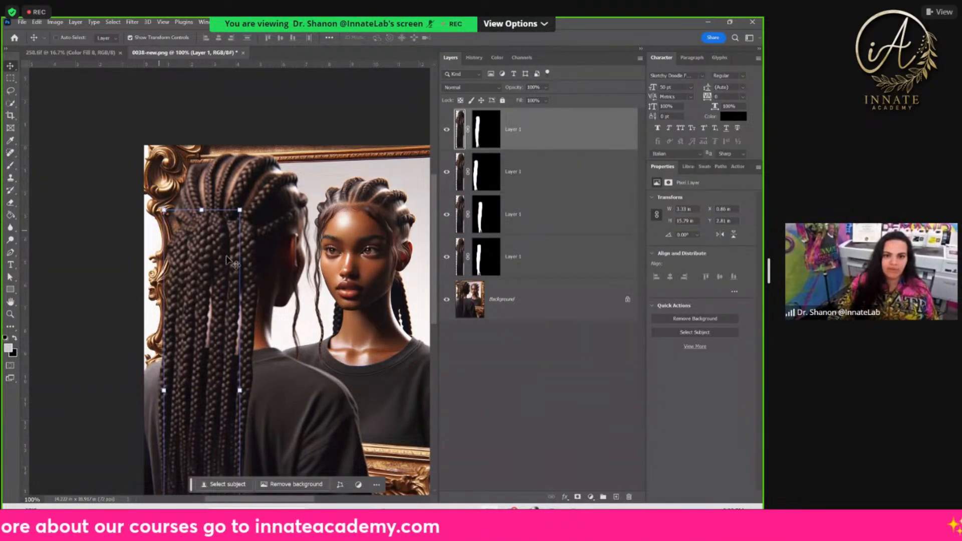
drag(210, 251, 216, 255)
Step: Paint black with the Brush on the topmost braids layer's mask to hide the left skin-coloured gap between the braids
key(ctrl+plus)
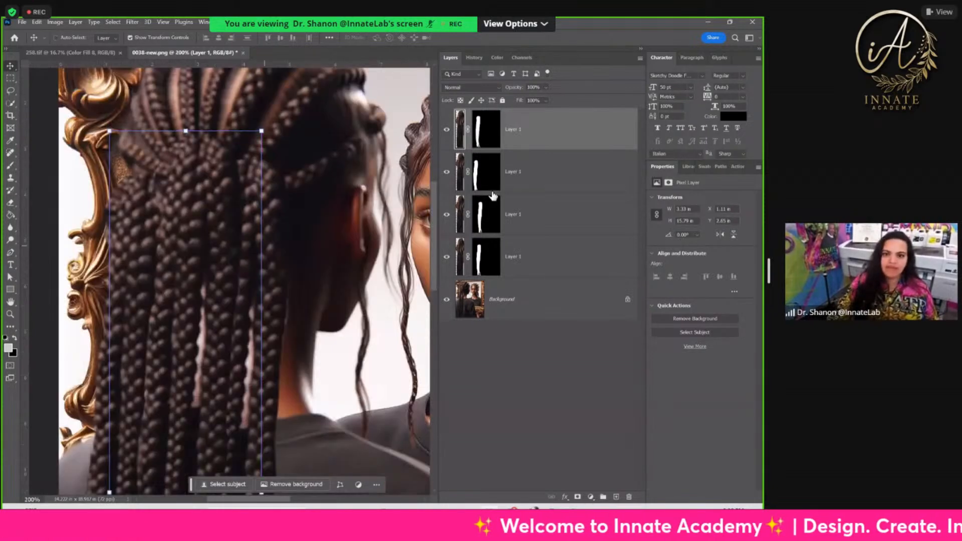
click(486, 129)
scroll(171, 301, down, 1)
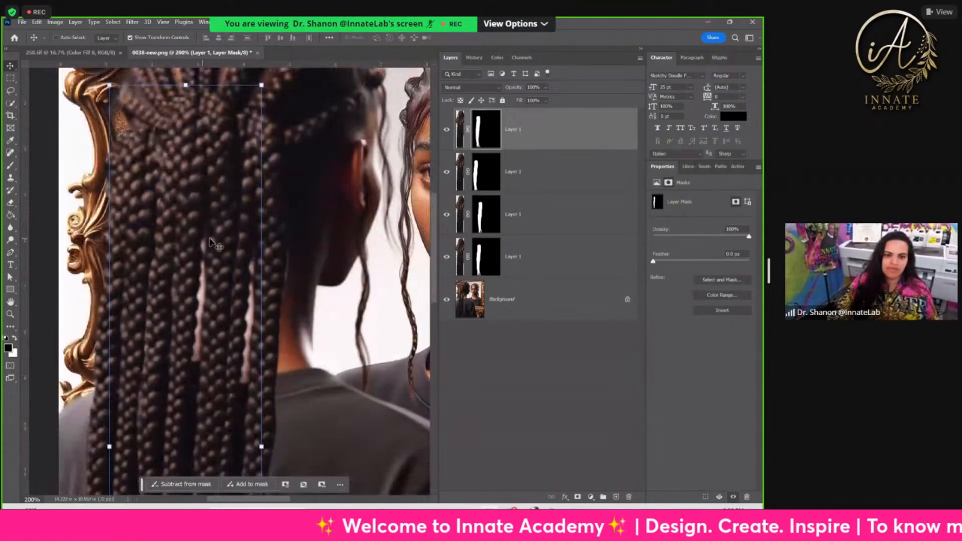
scroll(193, 390, down, 1)
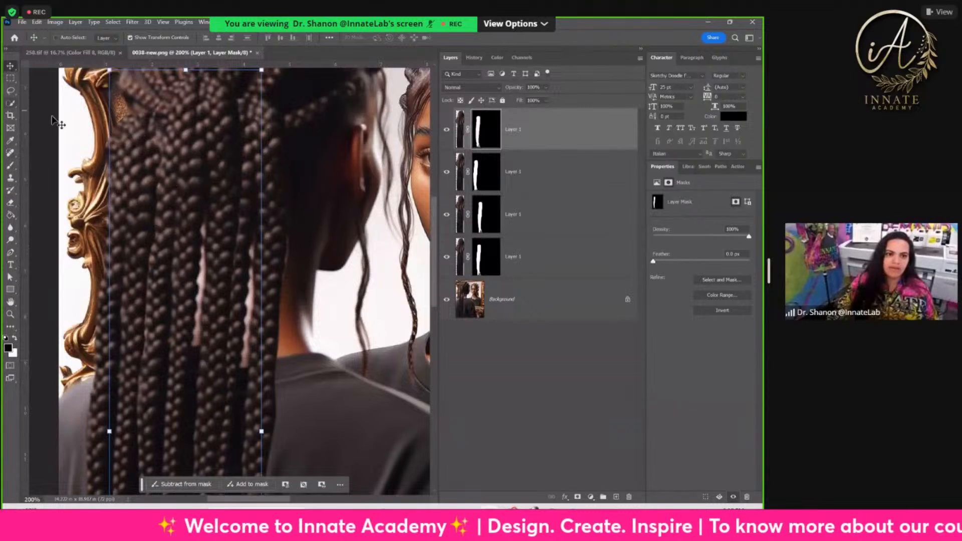
click(10, 164)
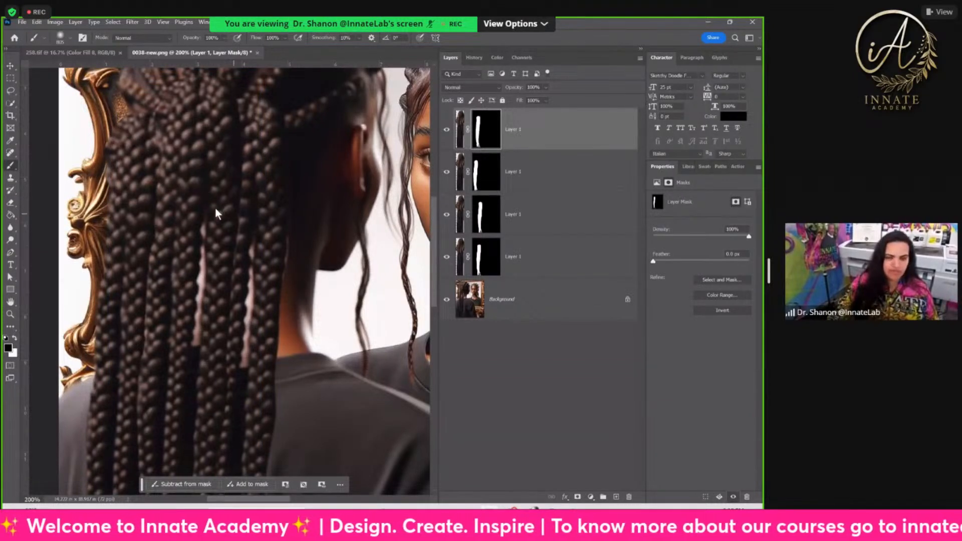
drag(239, 219, 122, 237)
drag(212, 241, 117, 246)
mouse_move(240, 256)
mouse_down()
mouse_move(167, 262)
mouse_move(223, 261)
mouse_move(186, 262)
mouse_up()
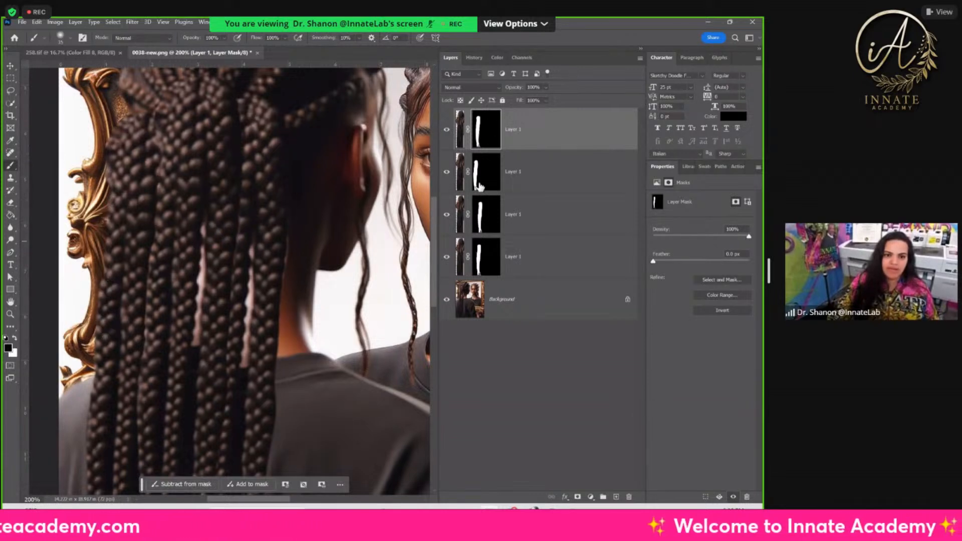
drag(202, 215, 182, 441)
Step: Paint black on the mask of the third braids layer from the top to hide the right skin-coloured gap
scroll(189, 401, down, 2)
scroll(195, 399, down, 1)
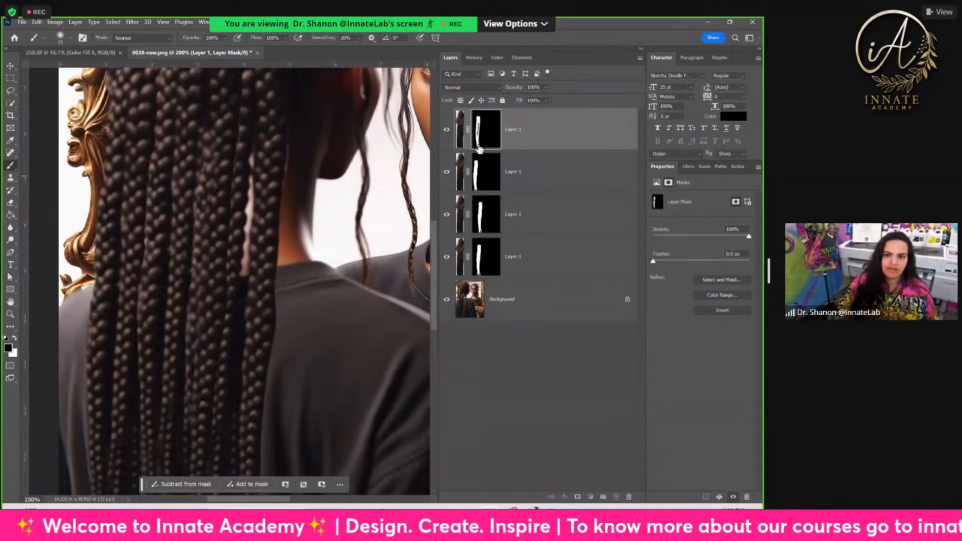
click(479, 173)
click(492, 226)
click(447, 215)
click(447, 214)
drag(253, 158, 235, 378)
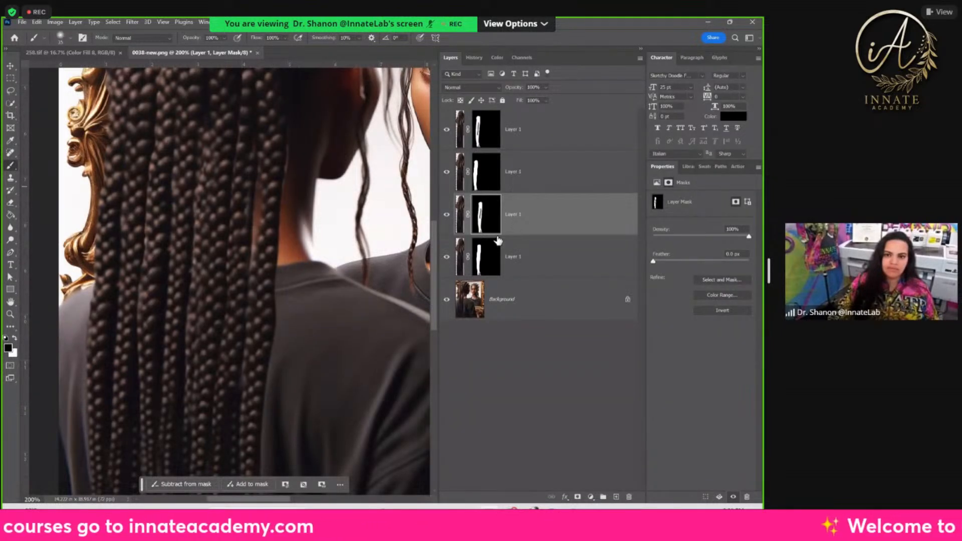
Step: Toggle the third braids layer off and on to check its masked area against the neighbouring braids
click(460, 214)
scroll(312, 217, up, 3)
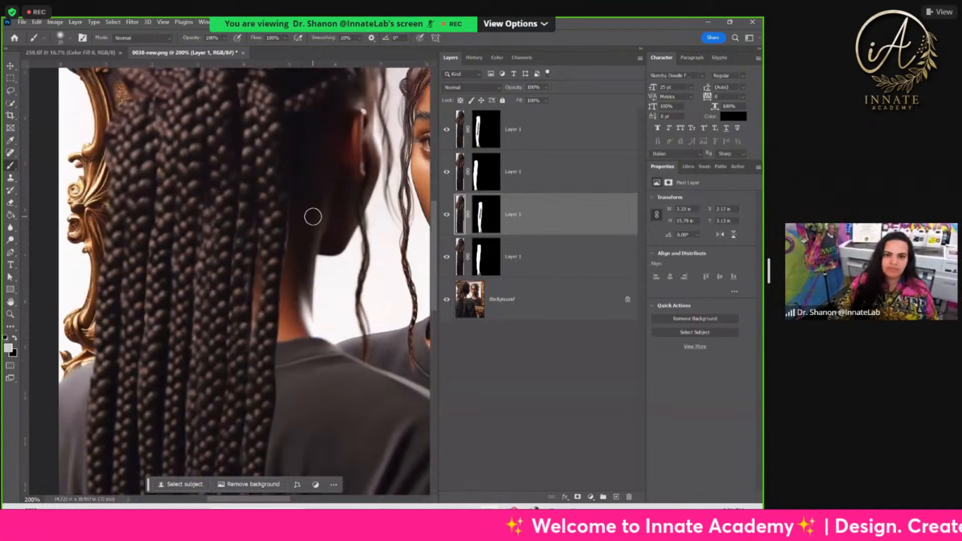
scroll(313, 217, up, 1)
click(447, 216)
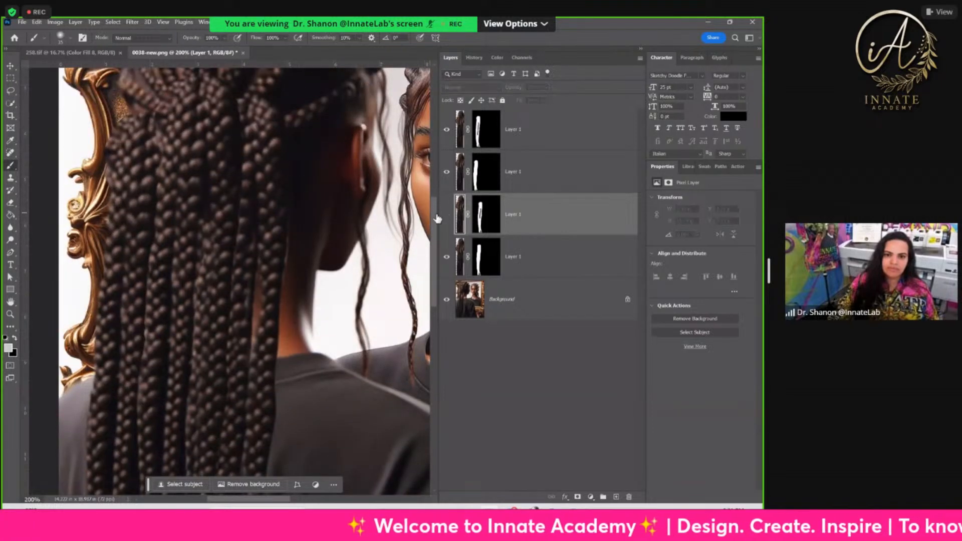
click(447, 216)
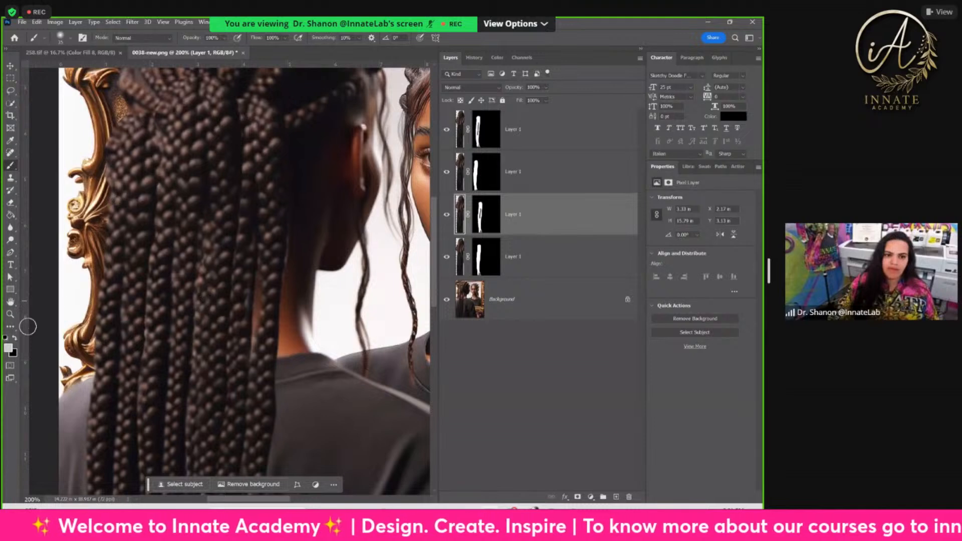
Step: Restore the hidden strip of the third braids layer with white on its mask, and mask it out again with black
click(487, 215)
key(x)
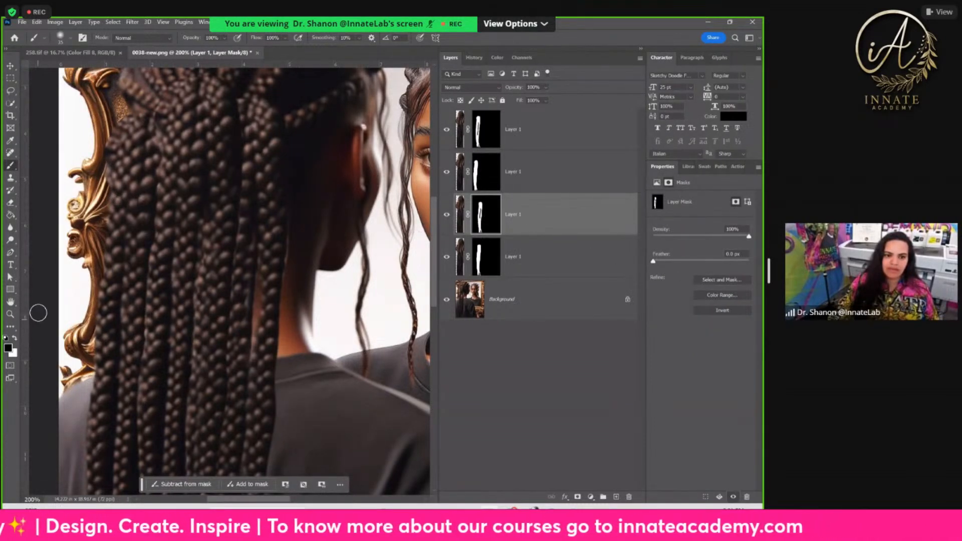
click(14, 338)
mouse_move(272, 258)
mouse_down()
mouse_move(257, 313)
mouse_move(257, 394)
mouse_up()
click(15, 338)
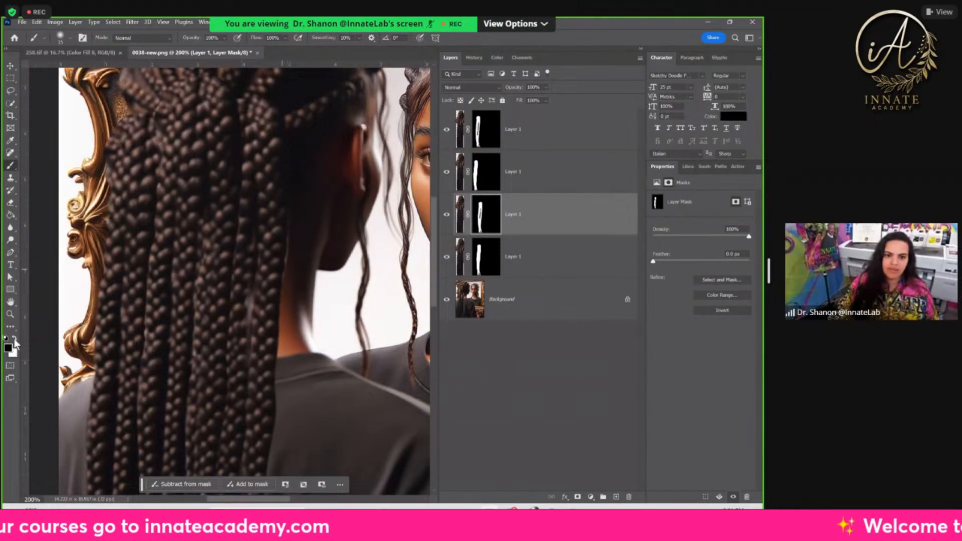
drag(245, 259, 242, 382)
Step: Select all four braids layers, flatten the image, and close 0038-new.png with its changes saved
key(ctrl+minus)
key(ctrl+minus)
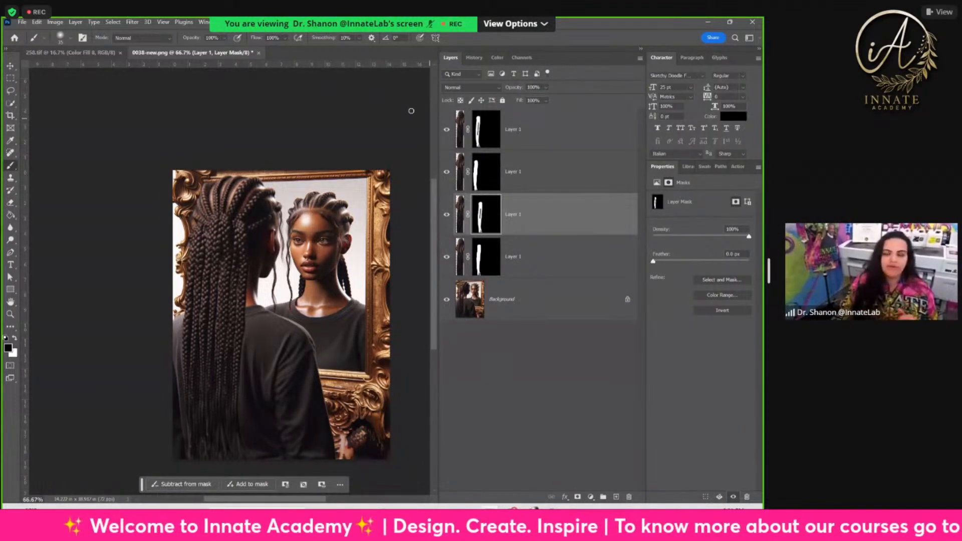
click(526, 132)
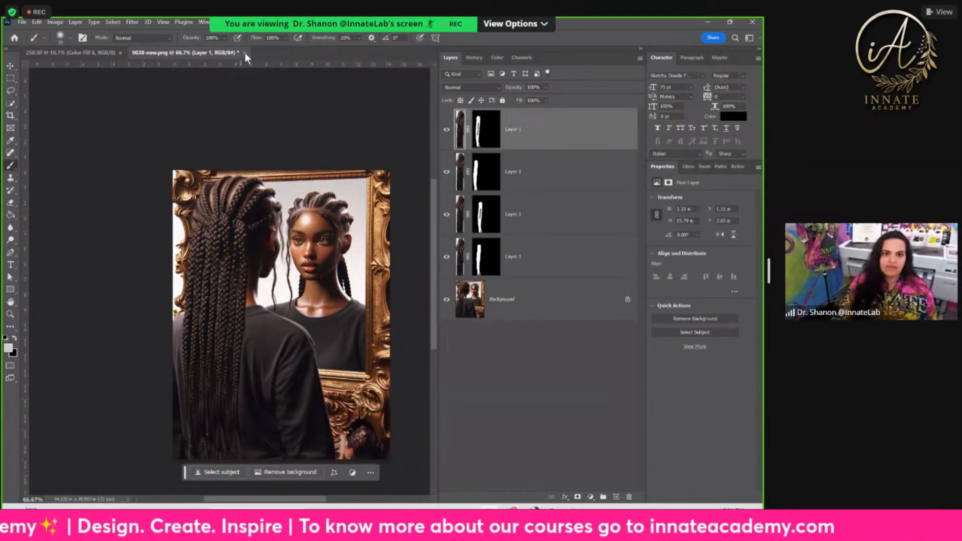
click(245, 52)
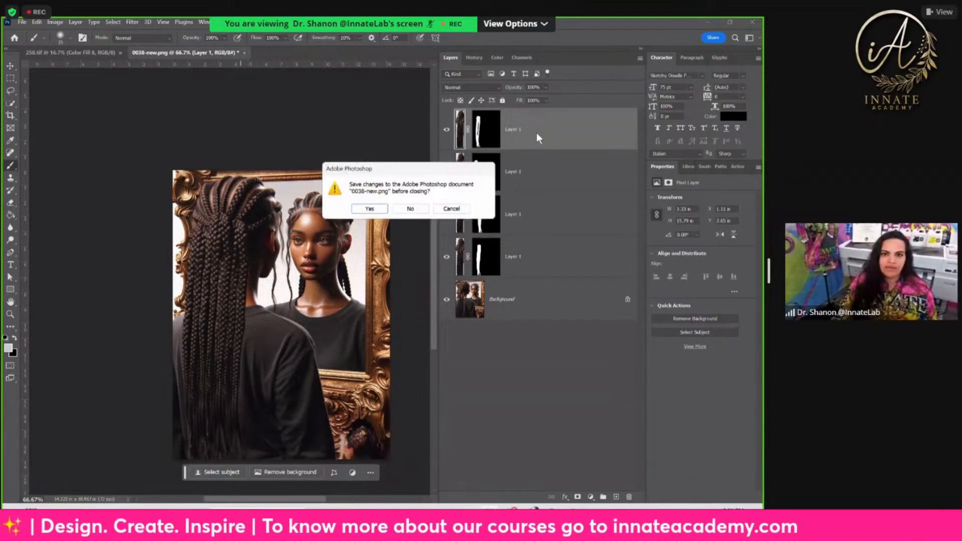
click(455, 213)
shift+click(562, 266)
right_click(561, 258)
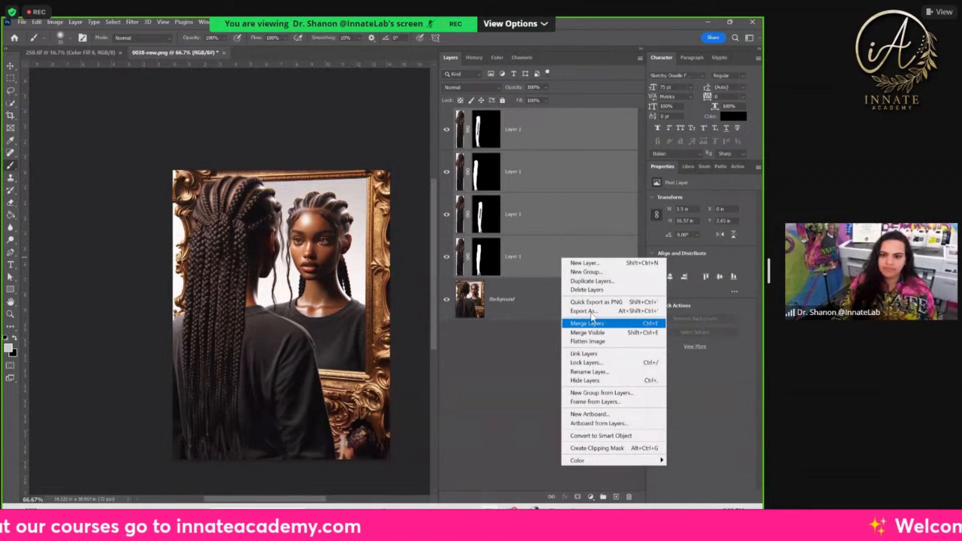
click(577, 341)
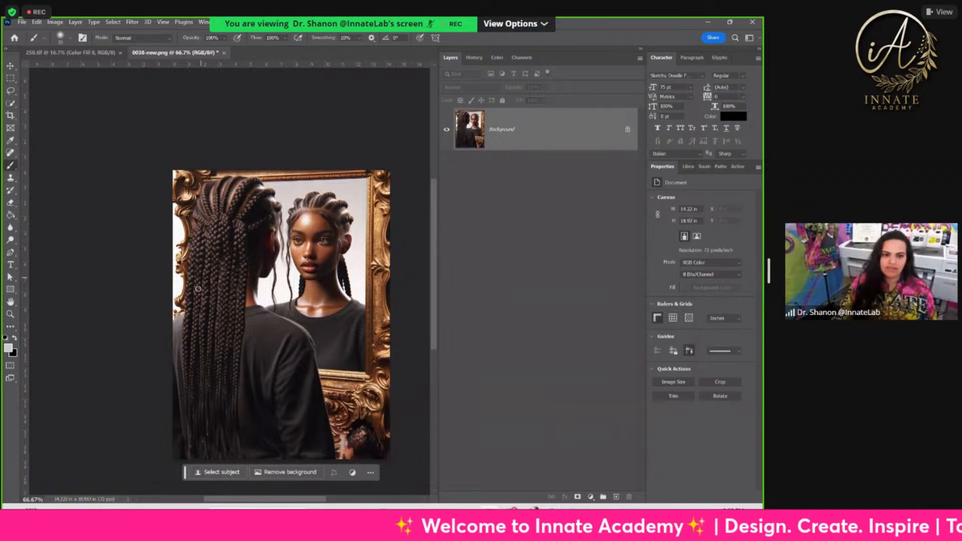
click(224, 53)
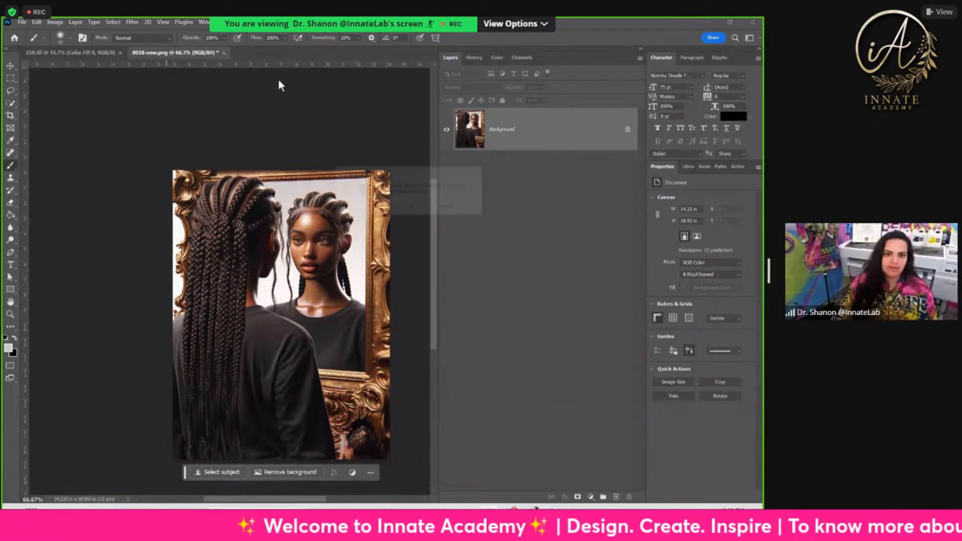
click(372, 208)
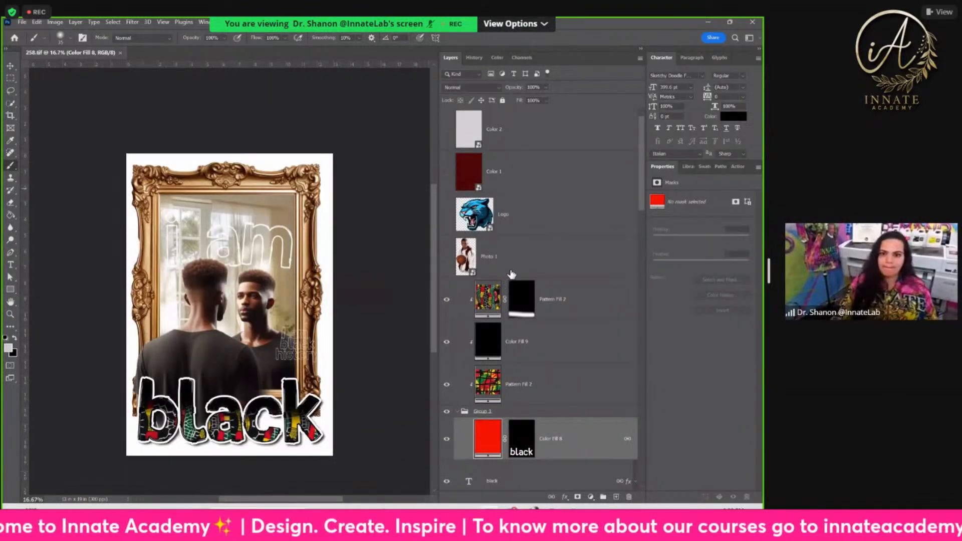
Step: Examine how the masked portrait layers and groups are stacked in 258.tif, and select the top Pattern Fill 2 layer
scroll(529, 265, down, 5)
scroll(529, 276, down, 6)
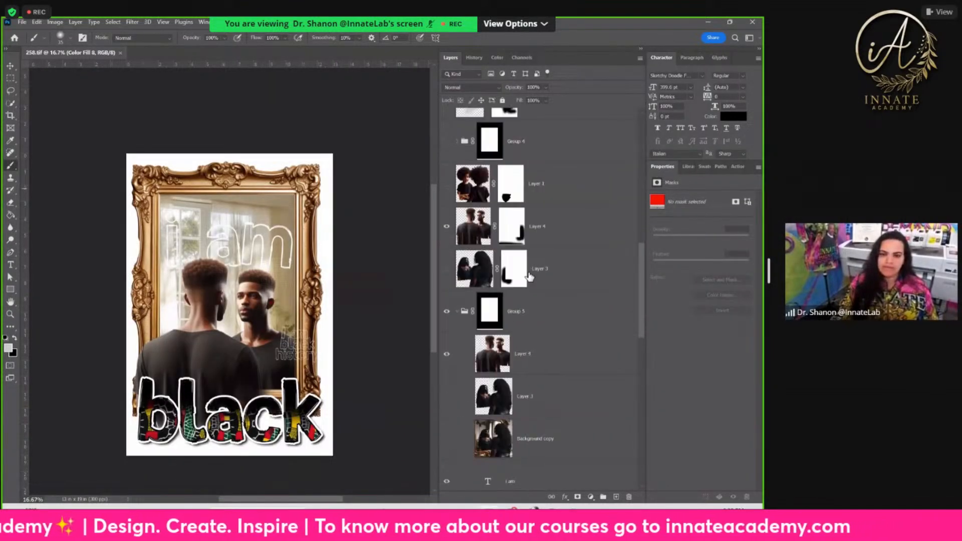
click(515, 239)
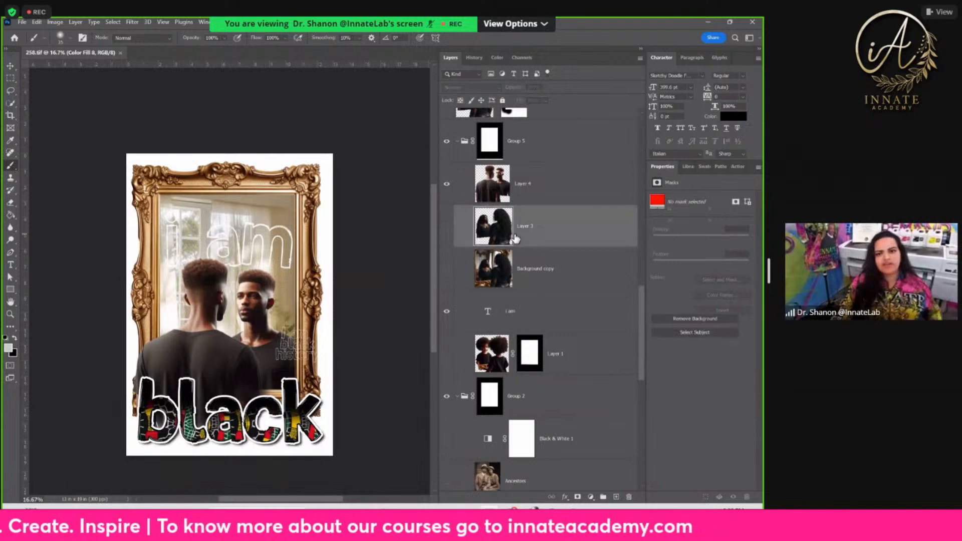
scroll(497, 313, up, 3)
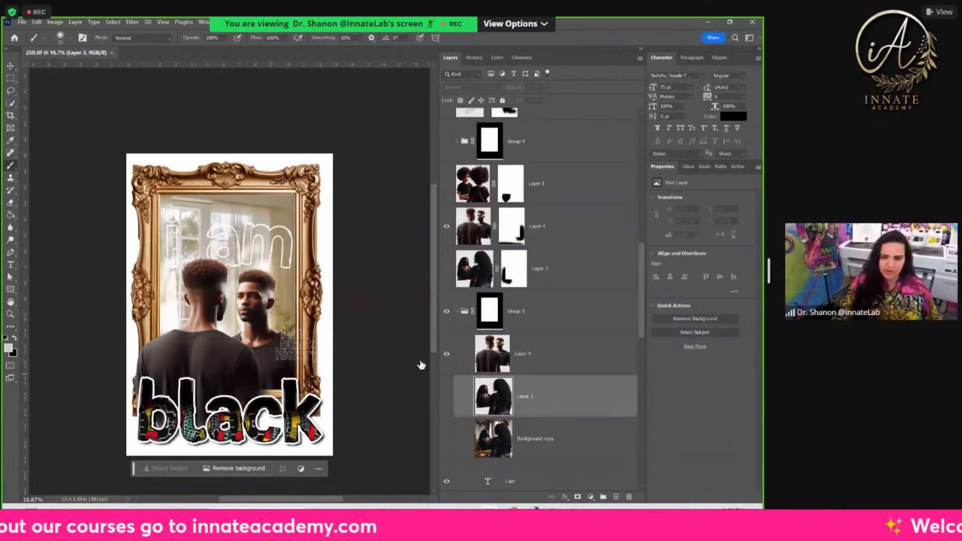
scroll(487, 411, up, 2)
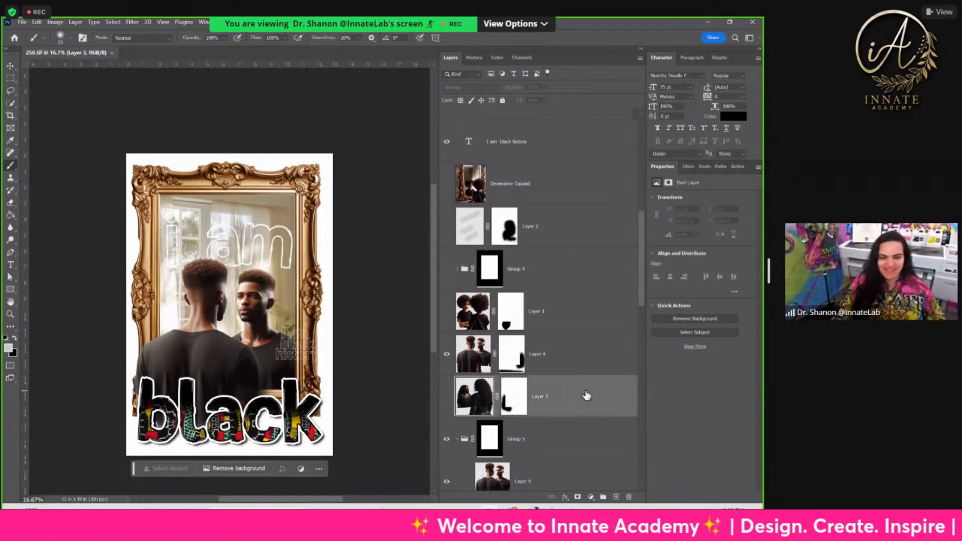
scroll(573, 396, up, 6)
click(523, 300)
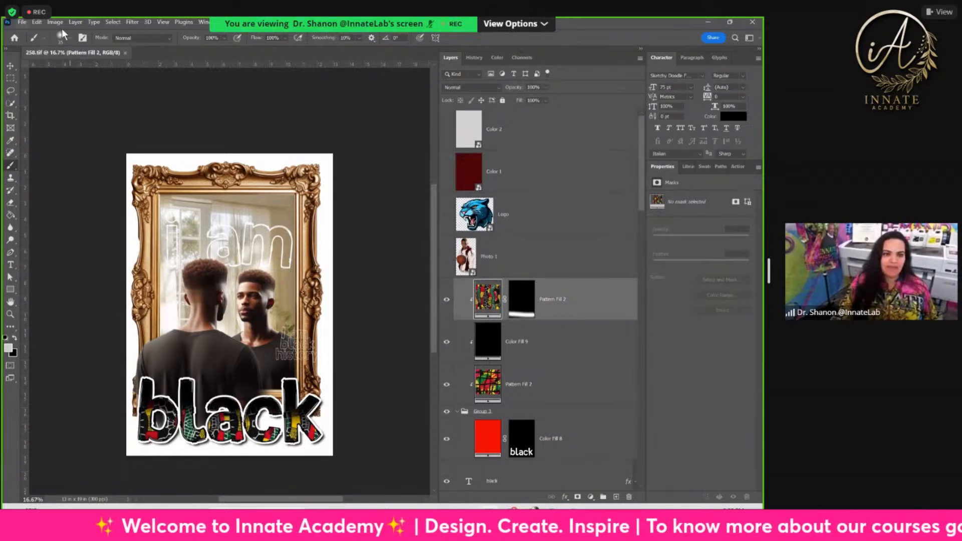
Step: Switch to Discord, showing the mj-mirror-hack channel with the Midjourney images
click(22, 23)
click(447, 516)
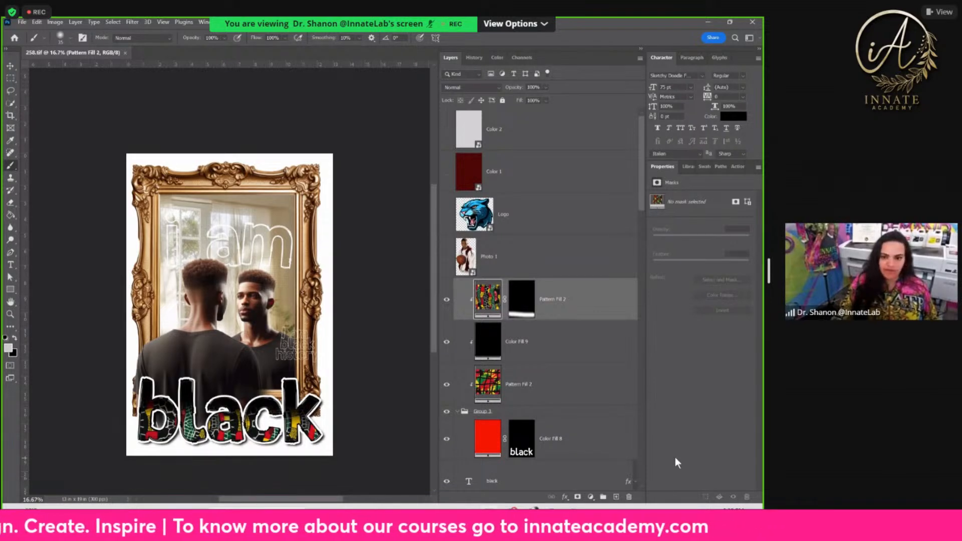
mouse_move(446, 524)
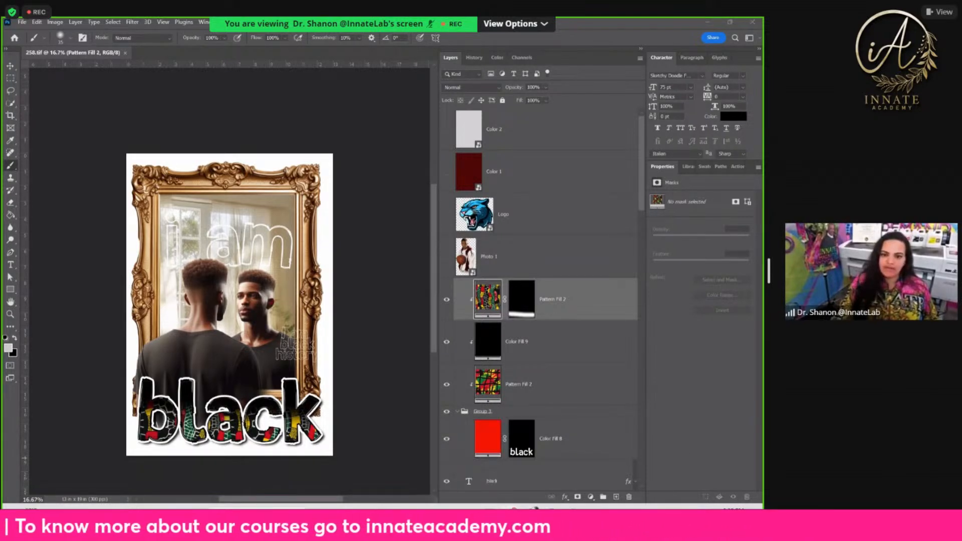
click(526, 519)
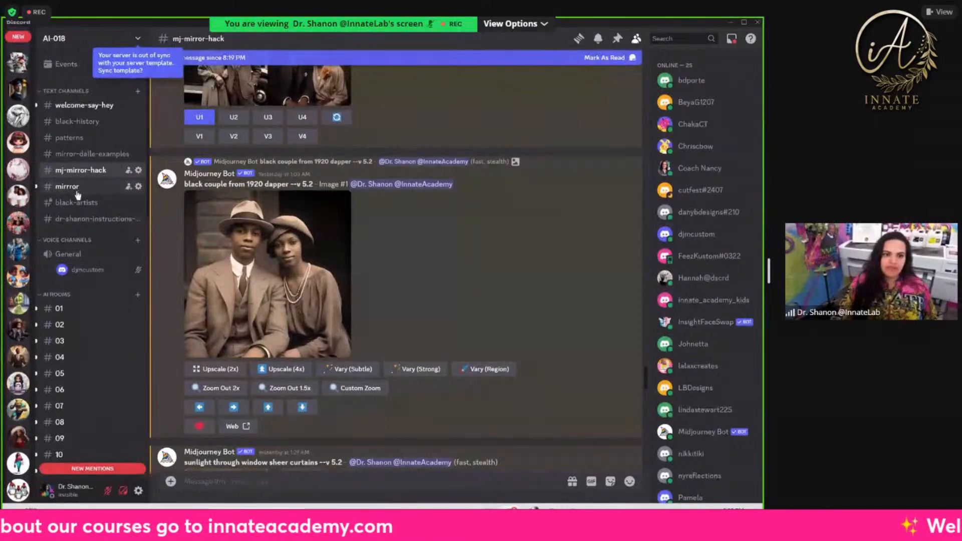
Step: Open the upscaled red, green, yellow and black African print tile (Image #3) from the patterns channel in the browser
click(44, 141)
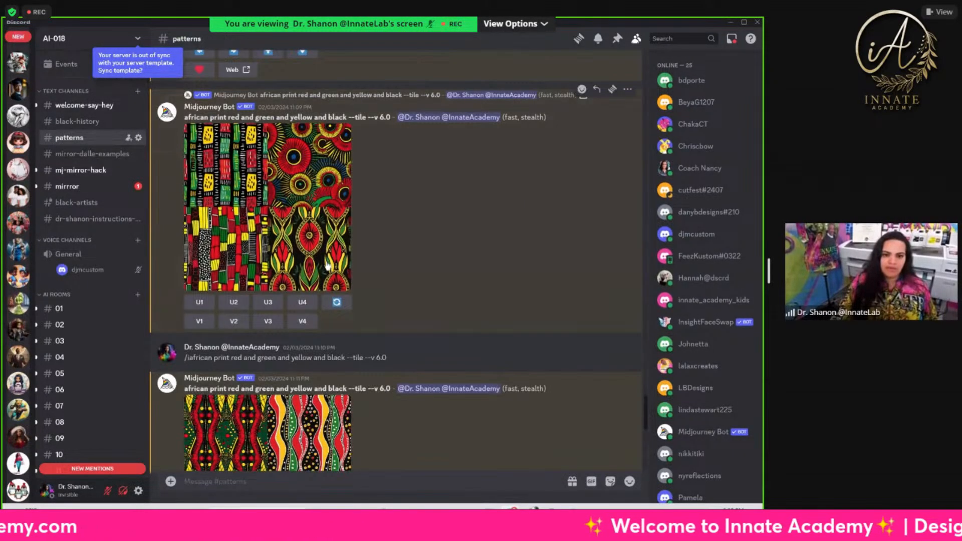
scroll(327, 266, down, 5)
click(327, 265)
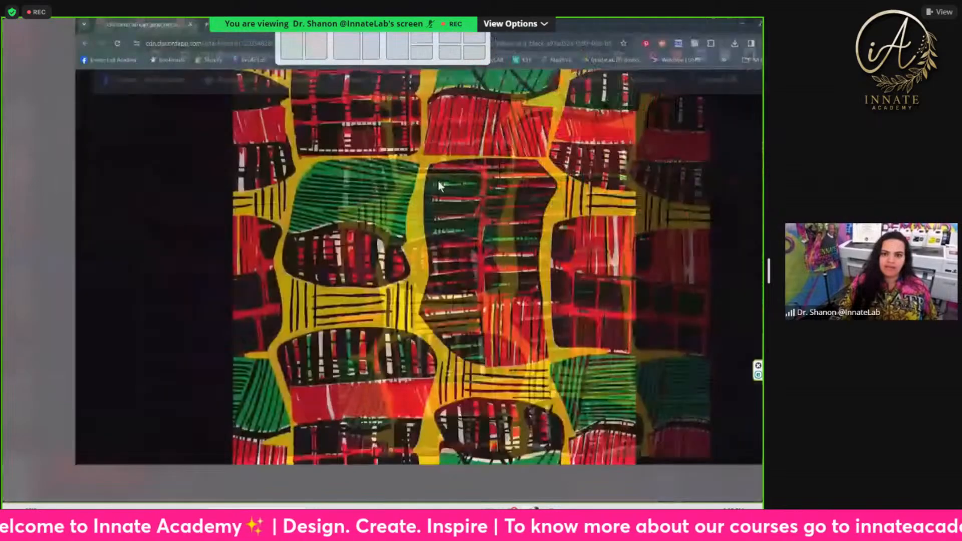
Step: Save the African print image to the Downloads folder as pattern 009b in PNG format
key(ctrl+s)
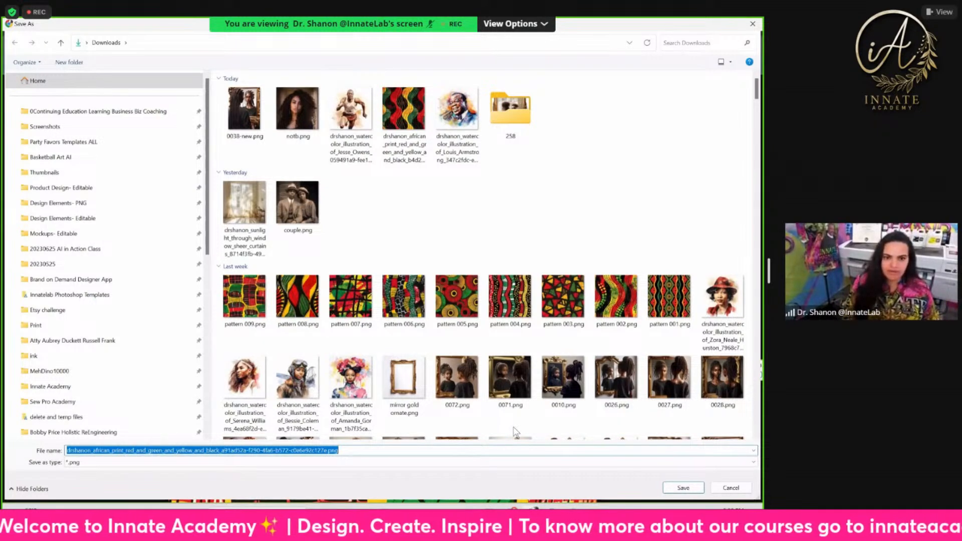
text(pa)
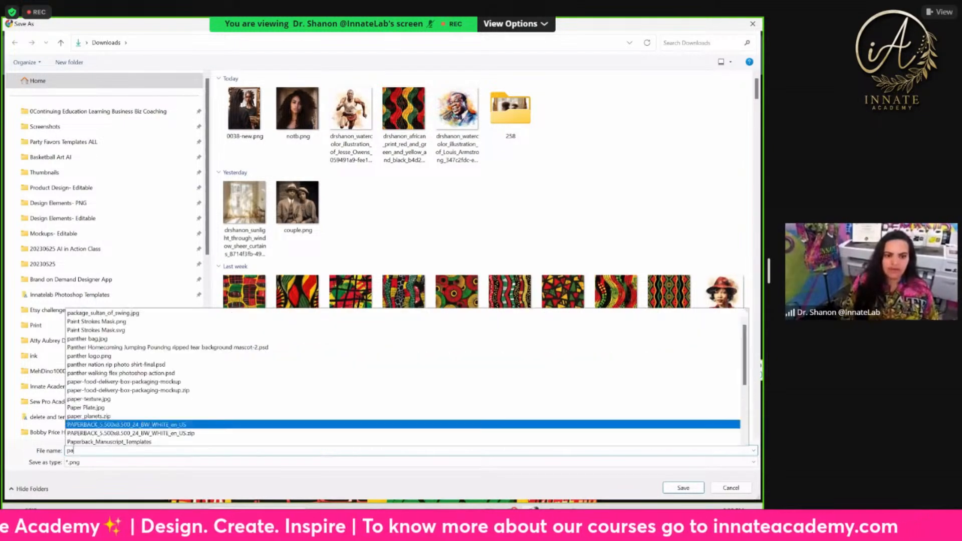
text(ttern)
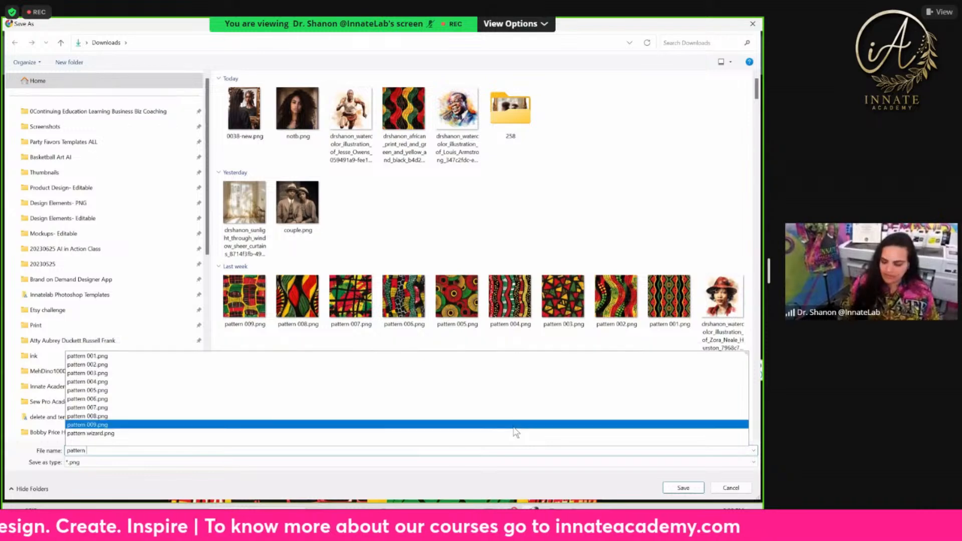
text( 00)
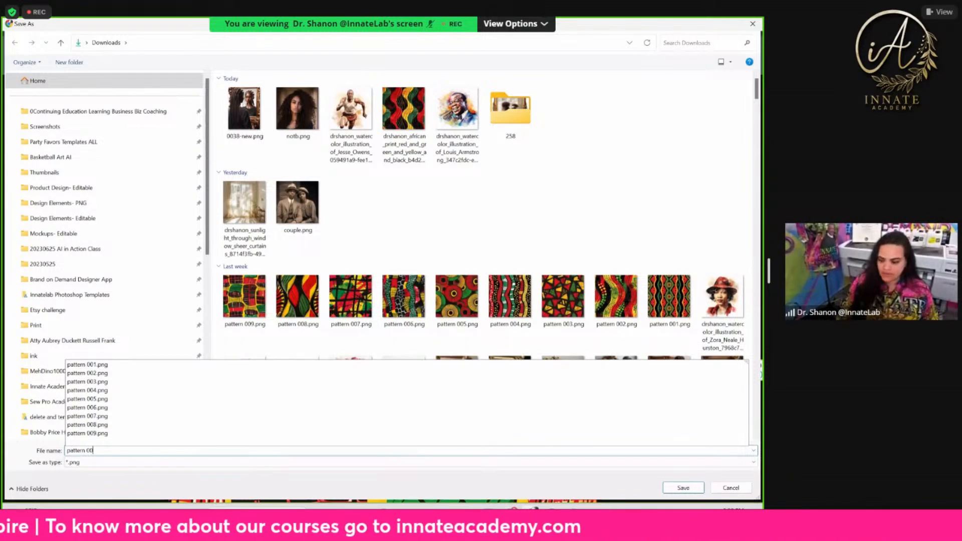
text(9b)
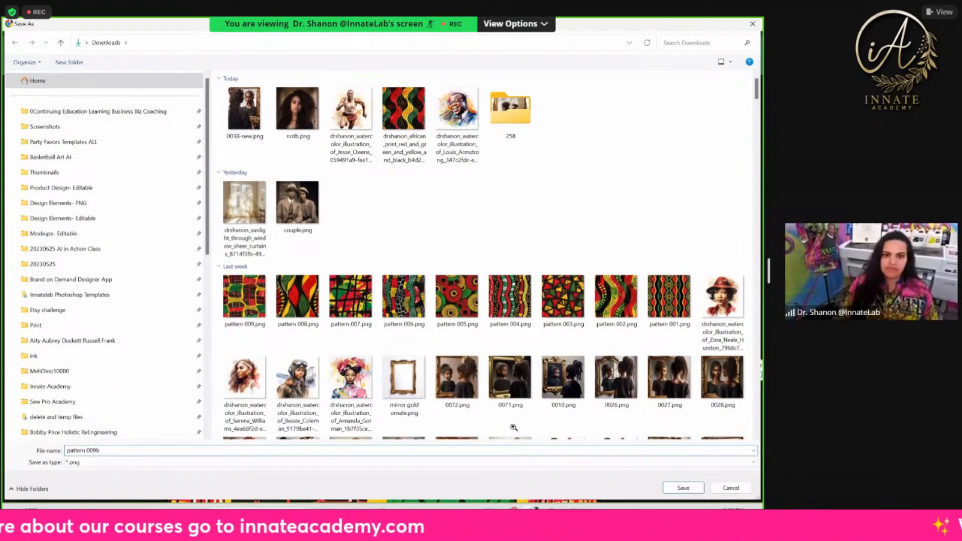
key(Return)
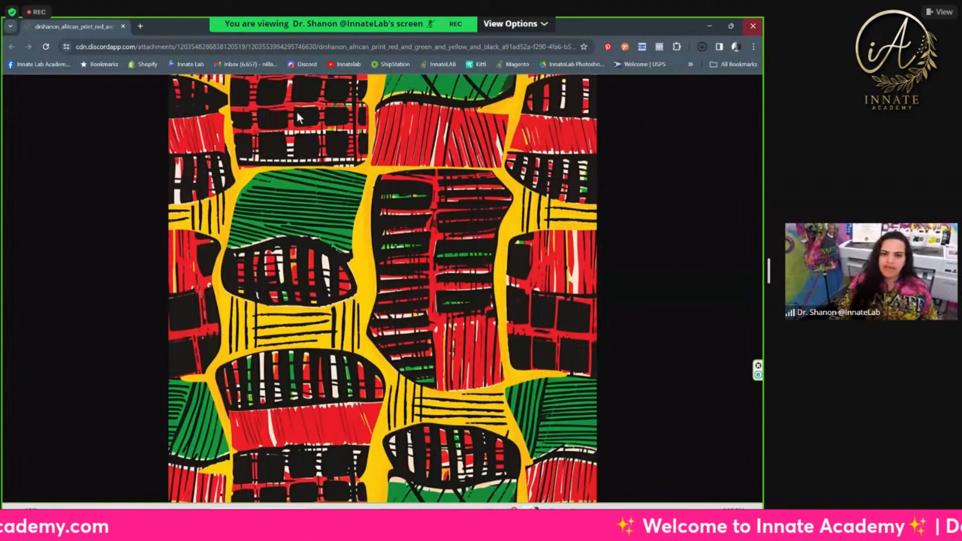
Step: Switch back to Photoshop and open pattern 009b.png from the Downloads folder
click(709, 26)
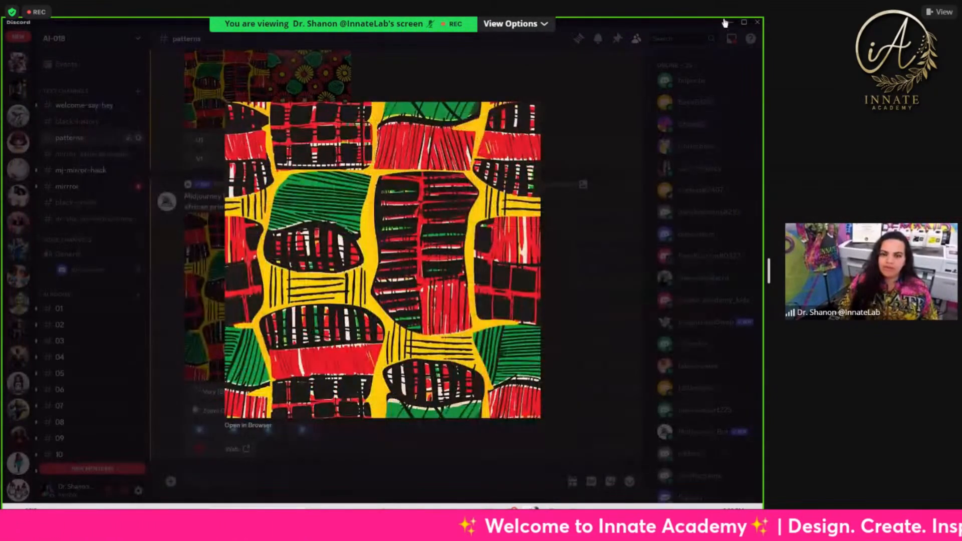
click(726, 23)
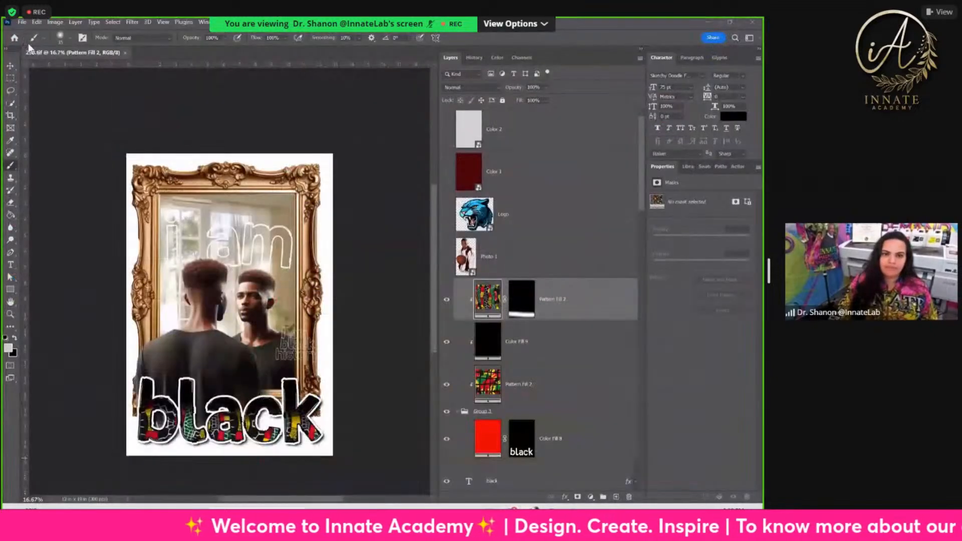
click(23, 23)
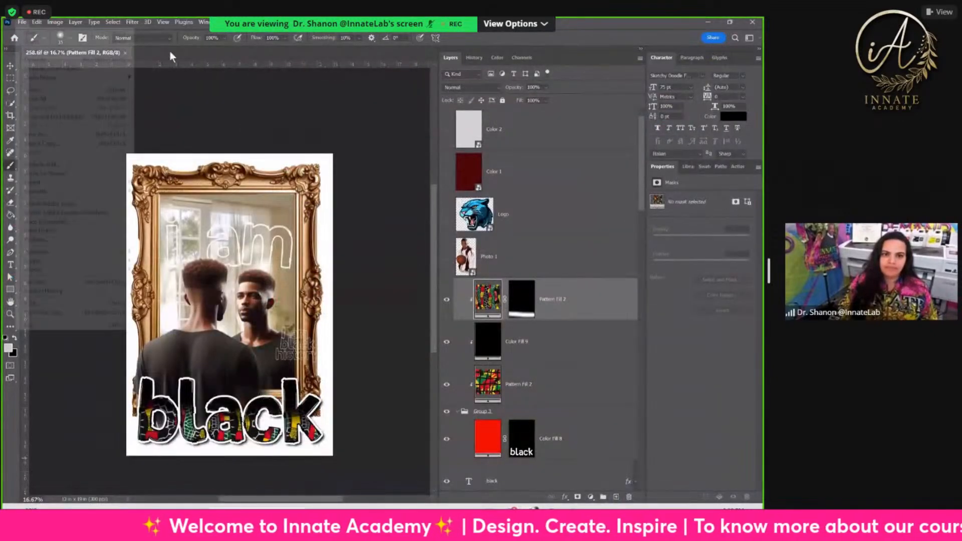
click(161, 67)
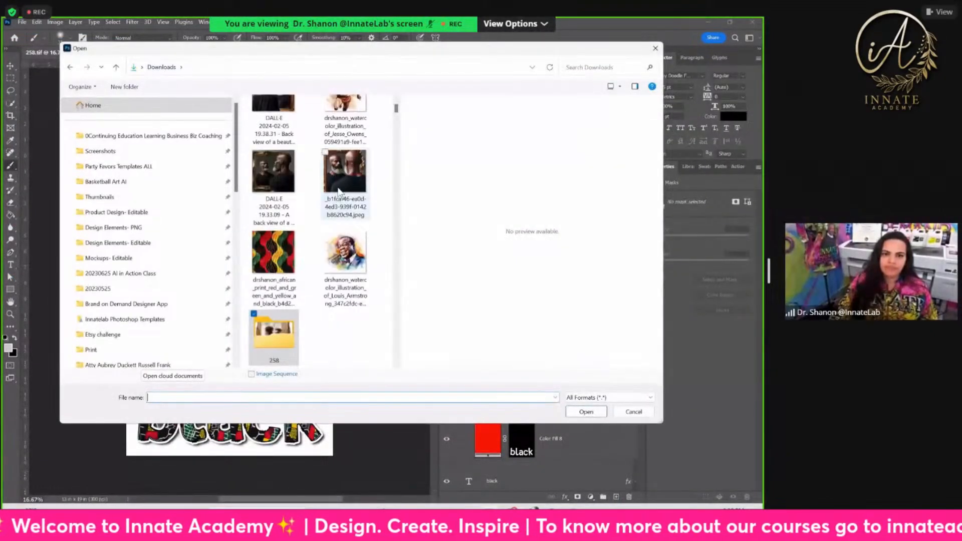
click(260, 132)
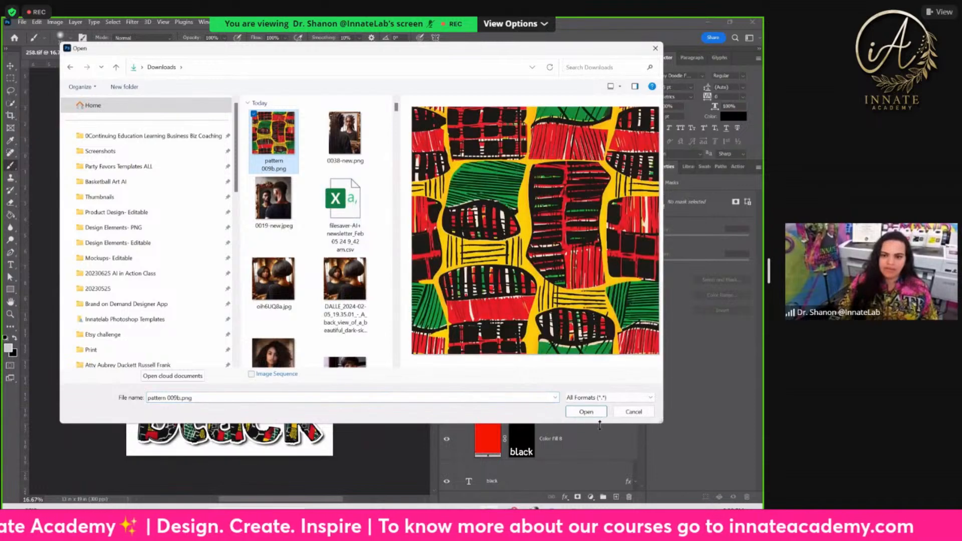
click(586, 412)
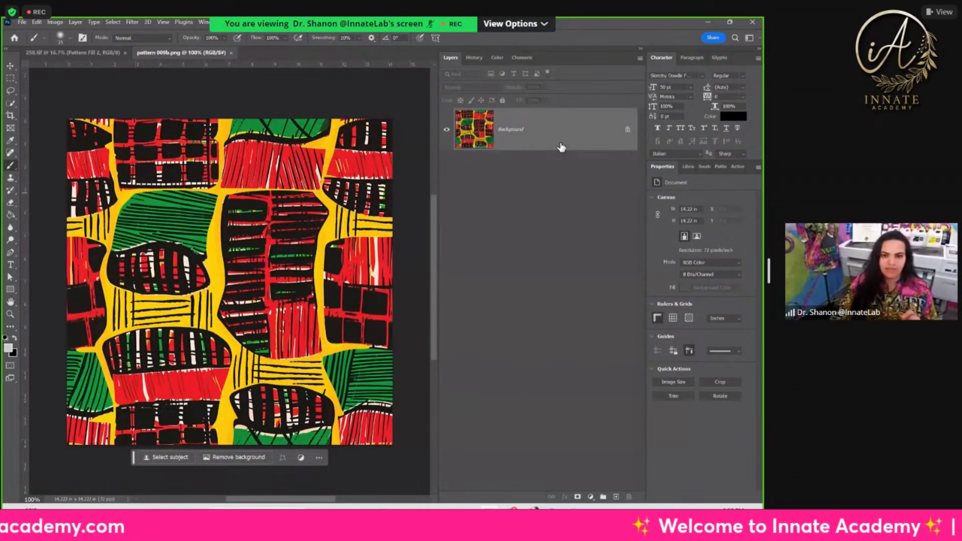
Step: Define the whole image as a pattern named pattern 009b.png, and close the image
click(38, 22)
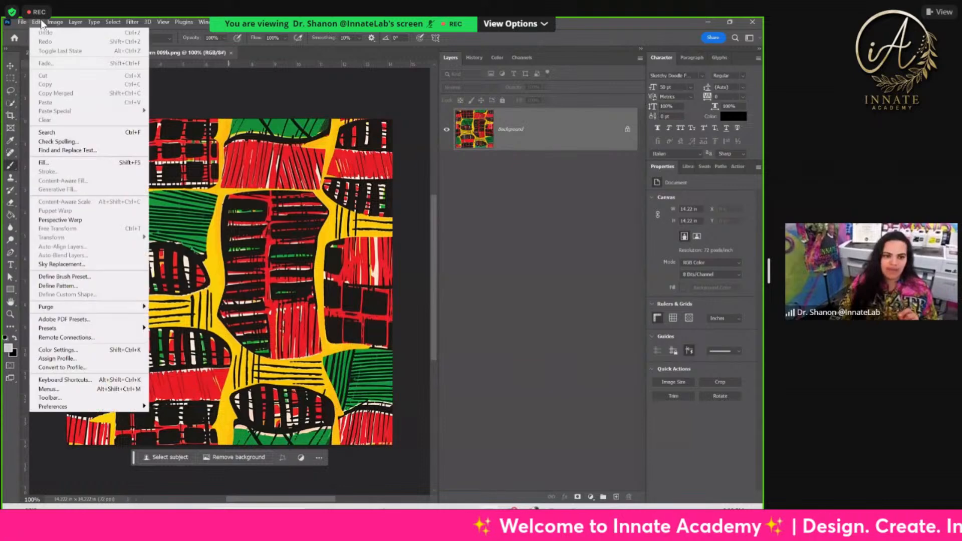
click(80, 285)
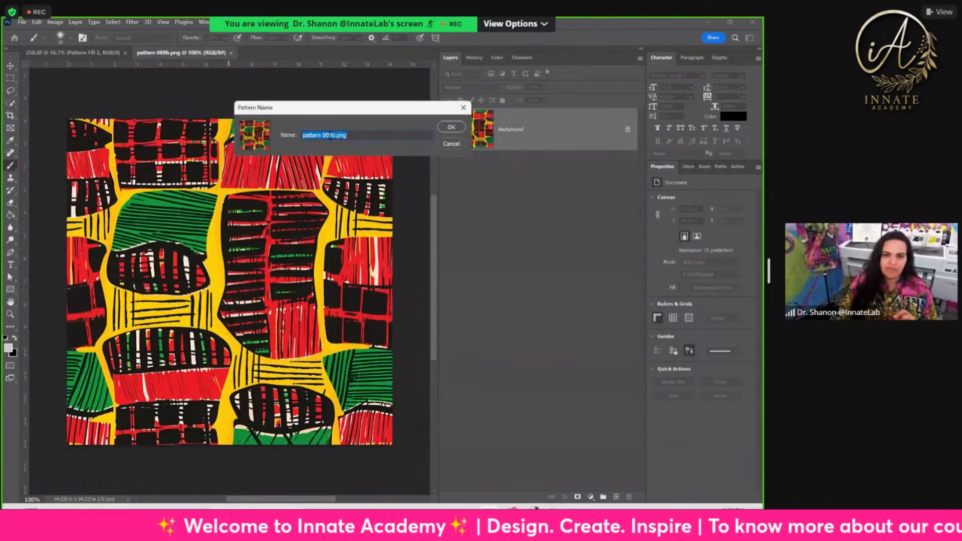
click(454, 127)
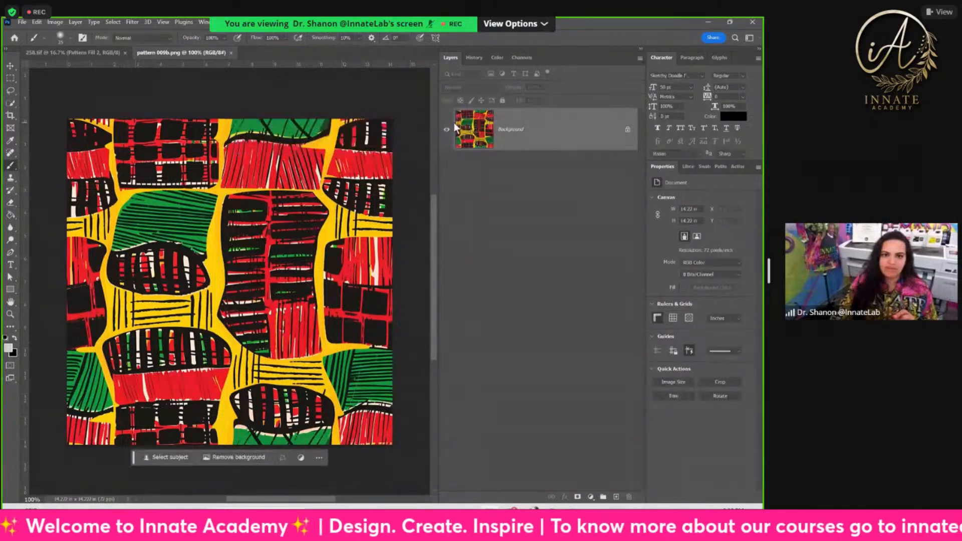
click(232, 53)
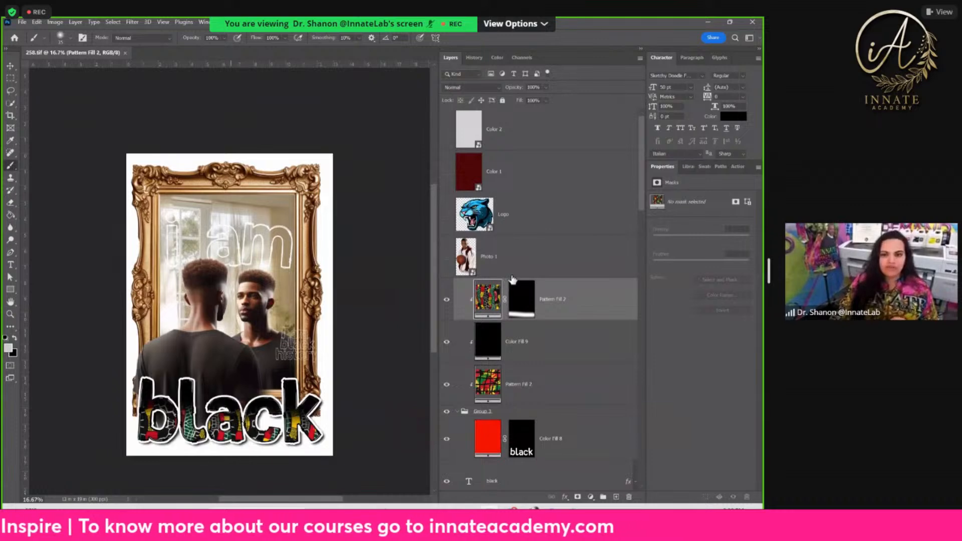
Step: Collapse and hide Group 3 in 258.tif, and hide the "black" and "I am black history" text layers
scroll(492, 350, down, 3)
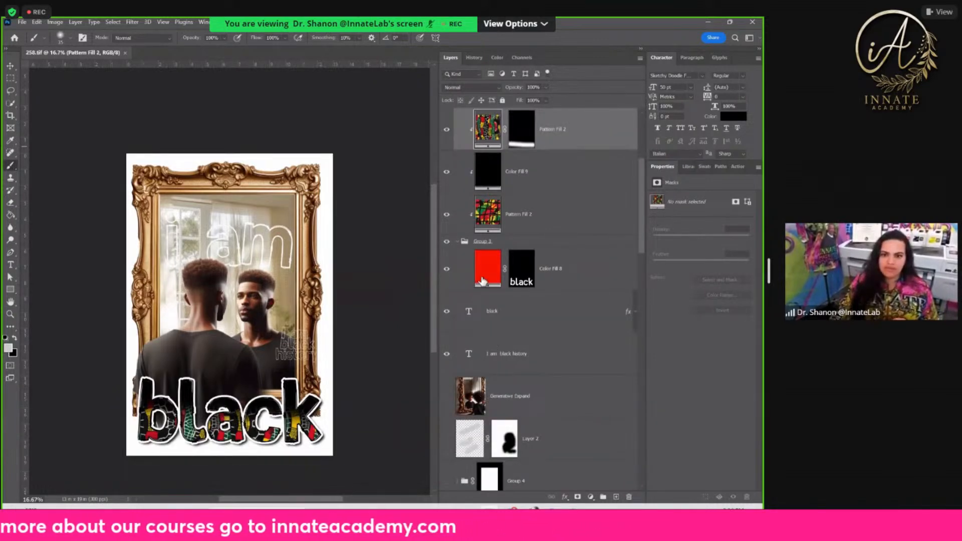
click(460, 242)
click(446, 241)
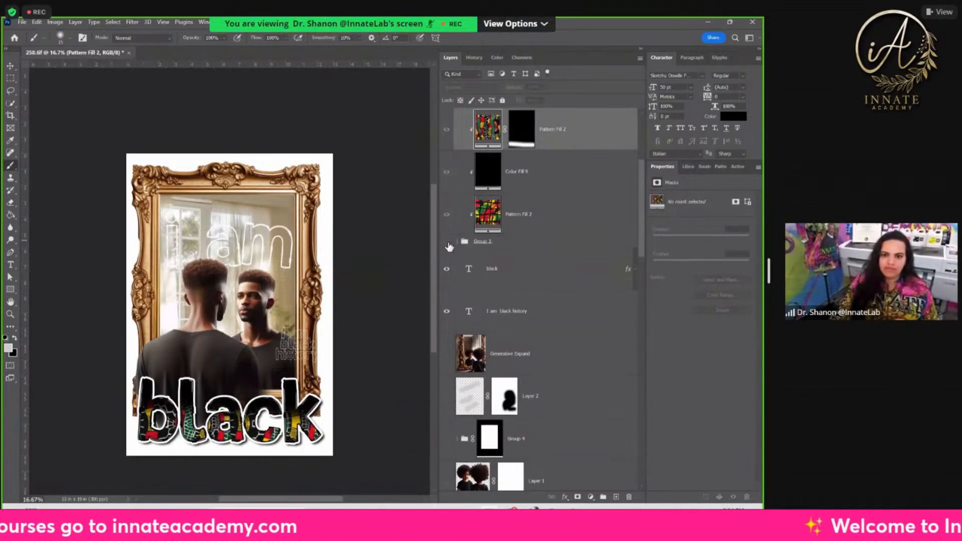
click(447, 311)
click(447, 268)
scroll(446, 265, up, 2)
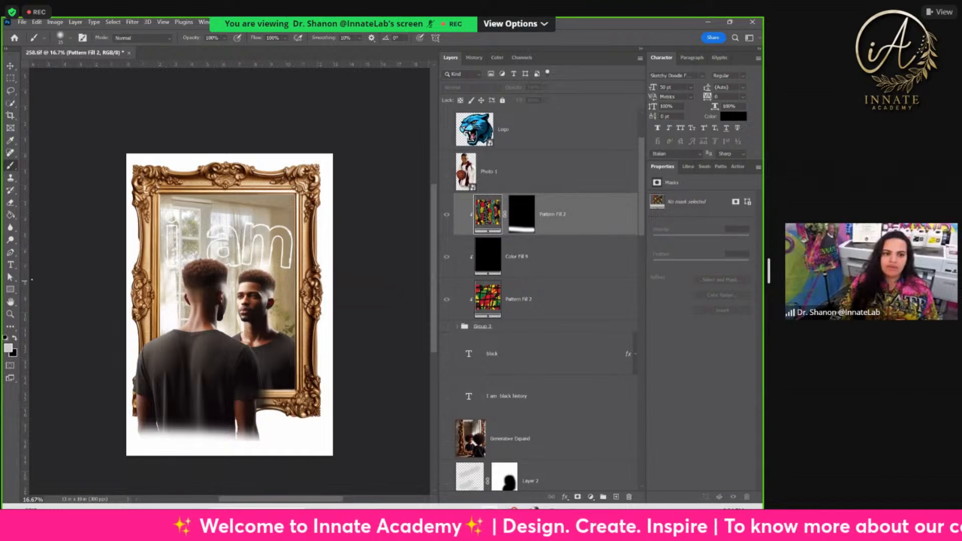
Step: Add a black 50 pt text layer reading "Yourtext" in the Impact font over the man's shoulder
click(14, 266)
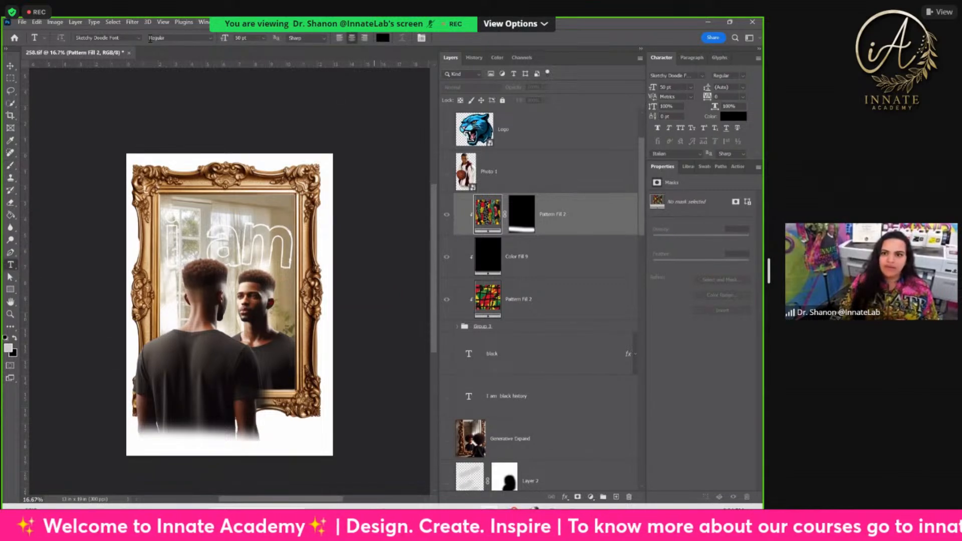
click(702, 75)
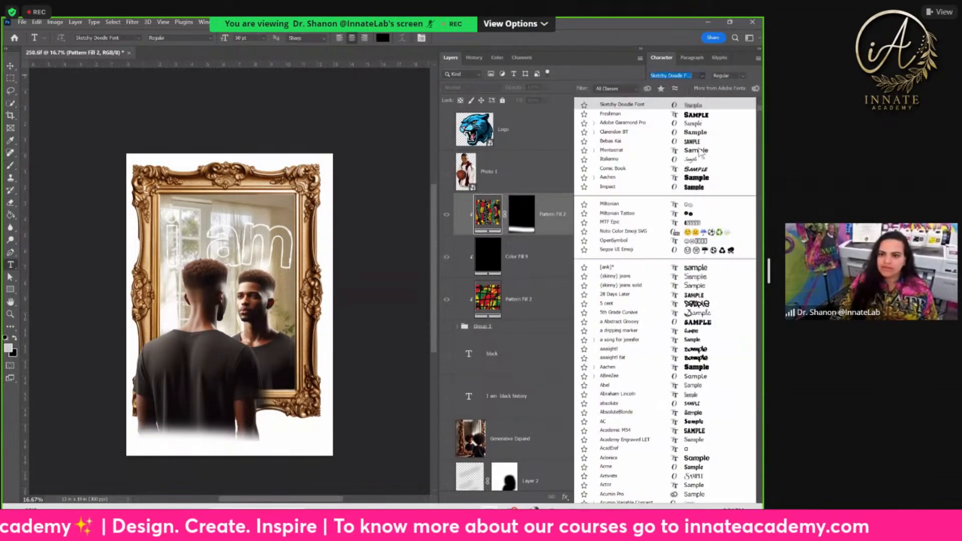
click(690, 187)
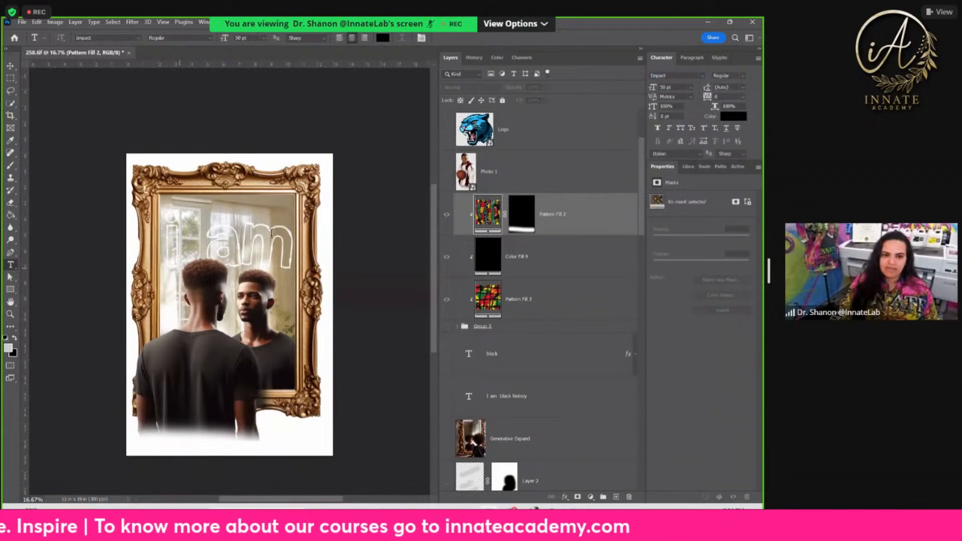
click(165, 323)
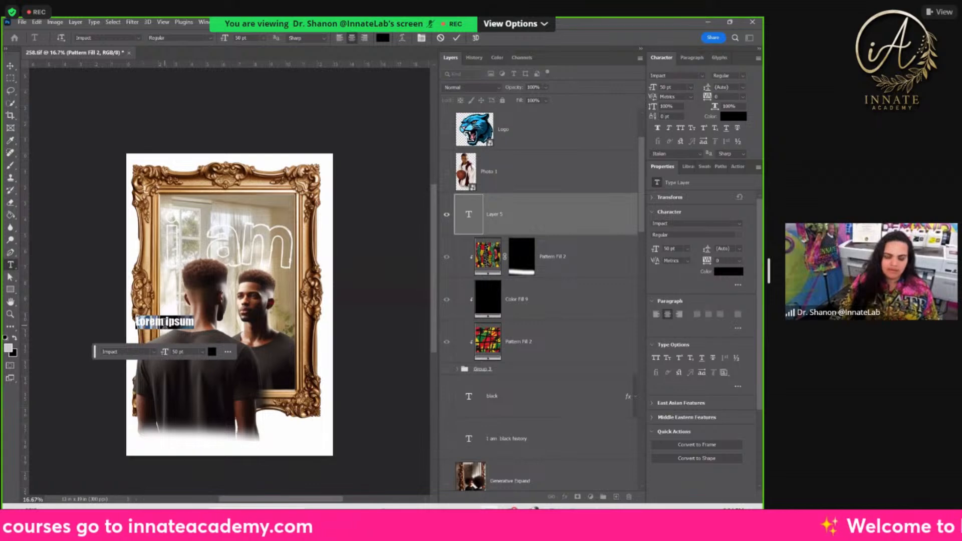
text(Your)
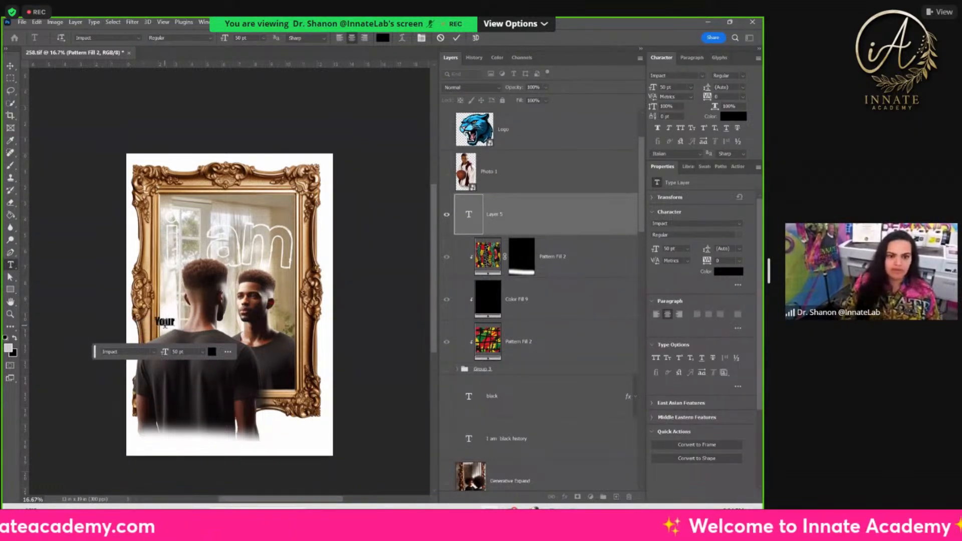
text( text)
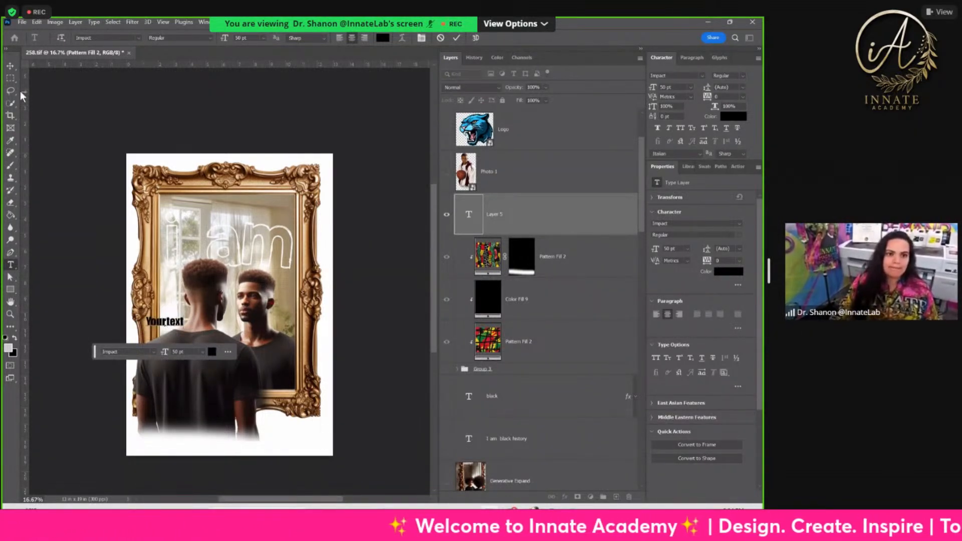
Step: Enlarge the "Yourtext" layer to about 231 pt across the lower part of the frame, and set it in all caps
click(10, 67)
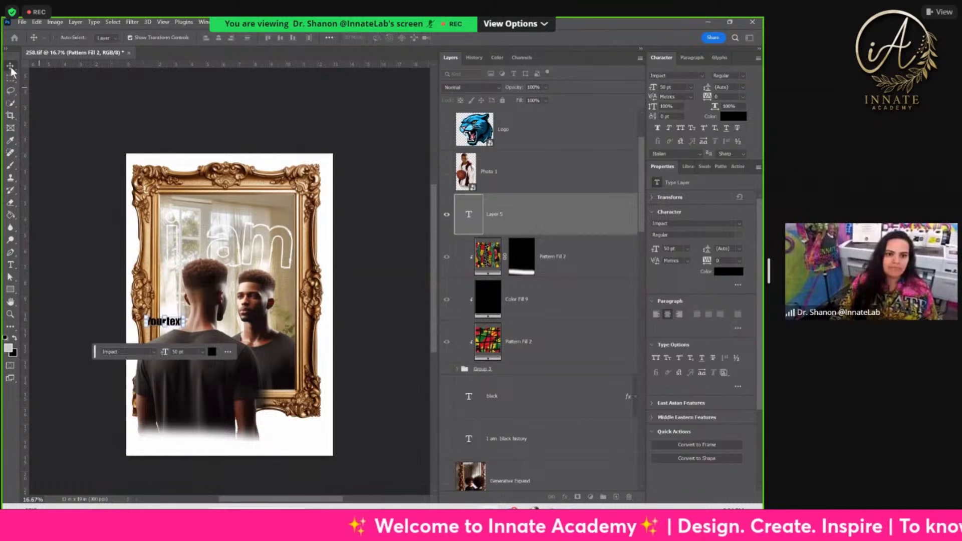
key(ctrl+t)
drag(186, 316, 283, 390)
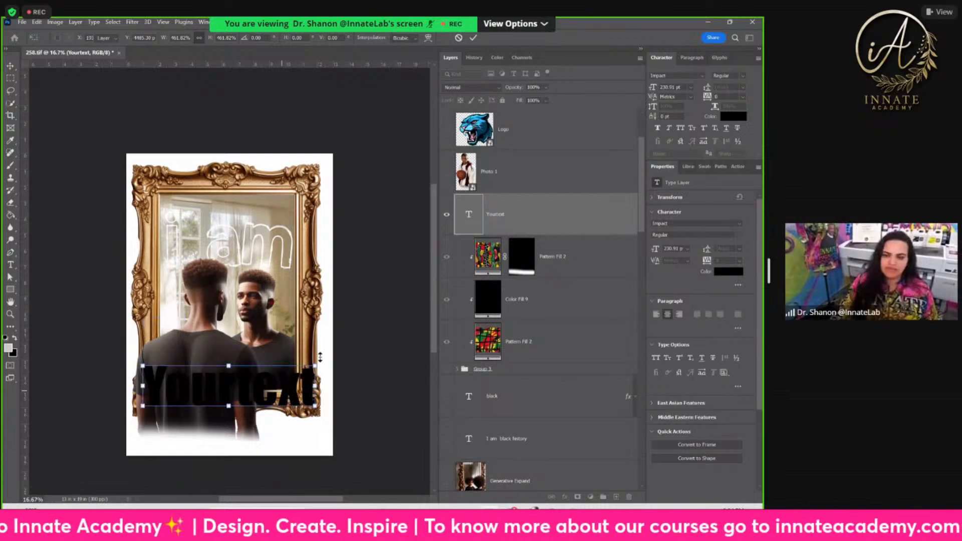
key(Return)
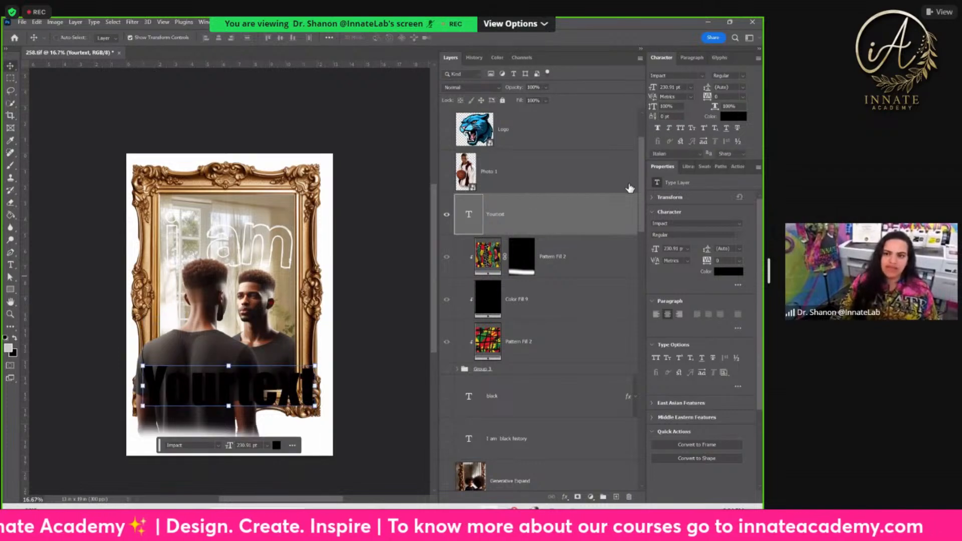
click(681, 128)
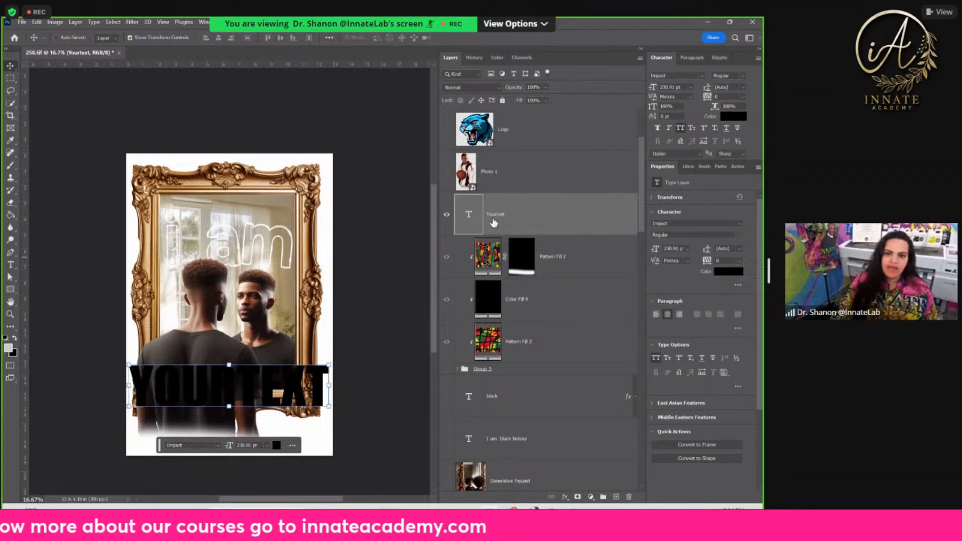
Step: Add a pattern fill layer above the "Yourtext" layer, using the newly defined red, green and yellow woven African print
click(592, 497)
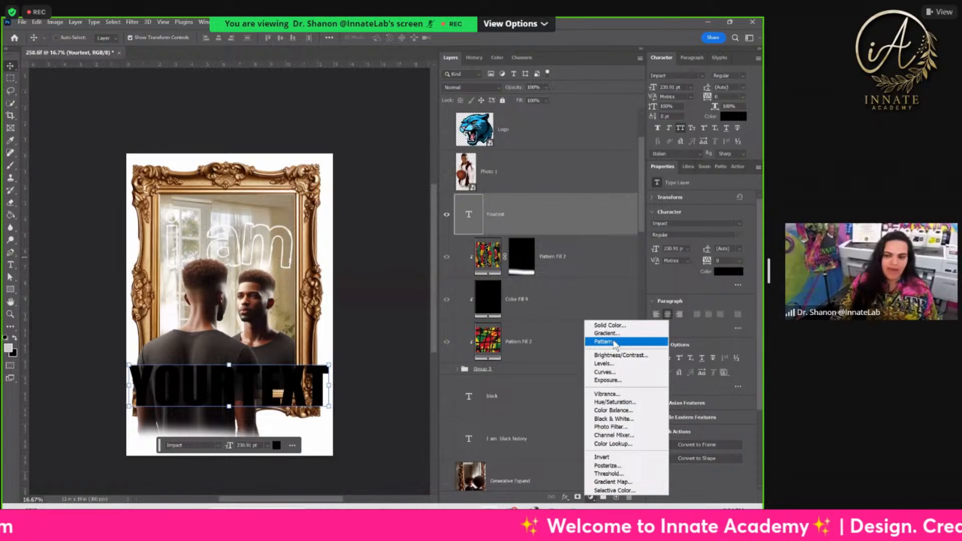
click(612, 342)
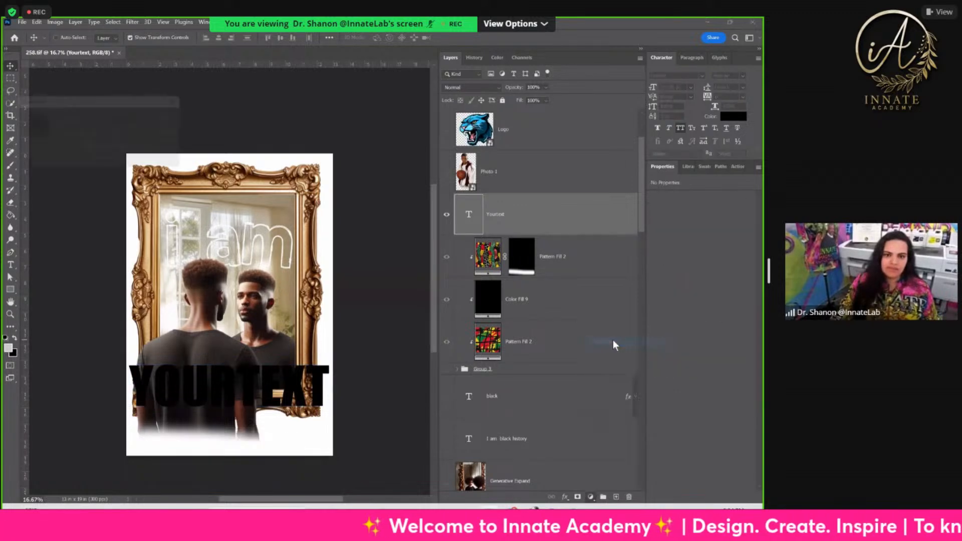
click(46, 129)
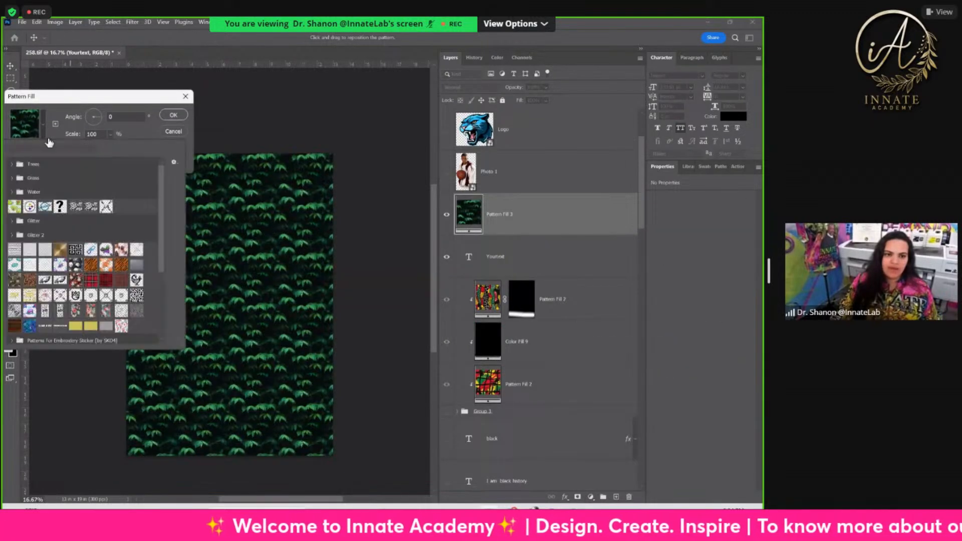
scroll(114, 253, down, 5)
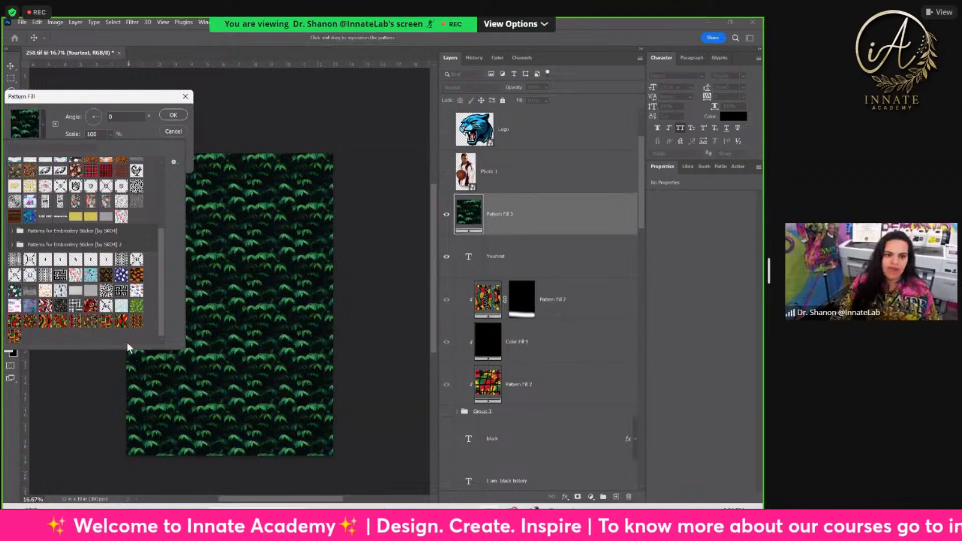
click(15, 338)
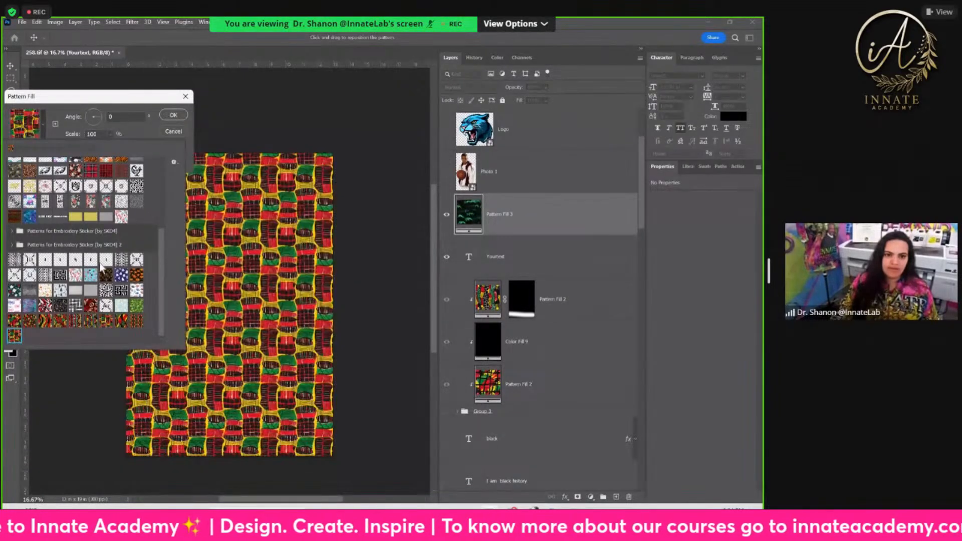
Step: Set the pattern fill's scale to 188% and its angle to 48.41°, and clip the fill layer to the "Yourtext" layer
click(109, 130)
click(110, 134)
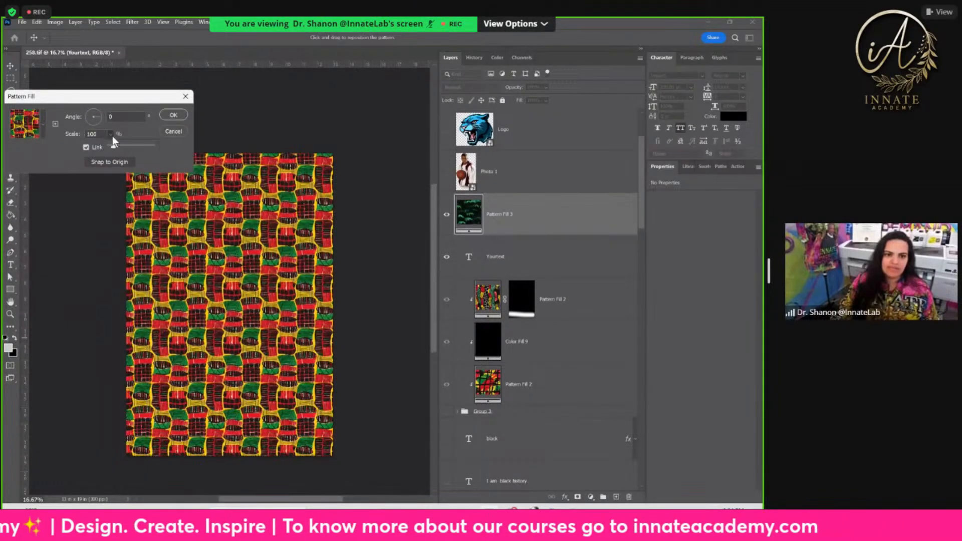
click(120, 146)
drag(119, 147, 117, 146)
click(99, 112)
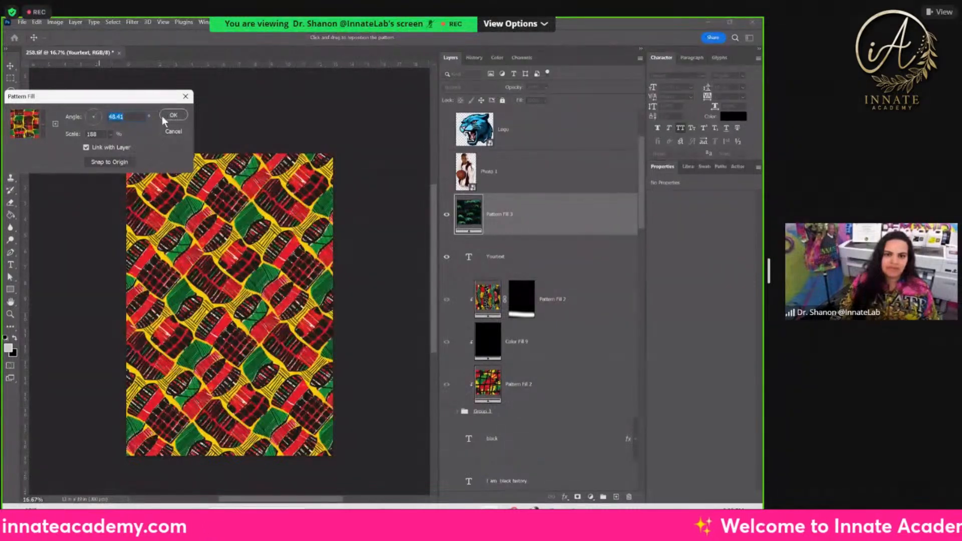
click(173, 116)
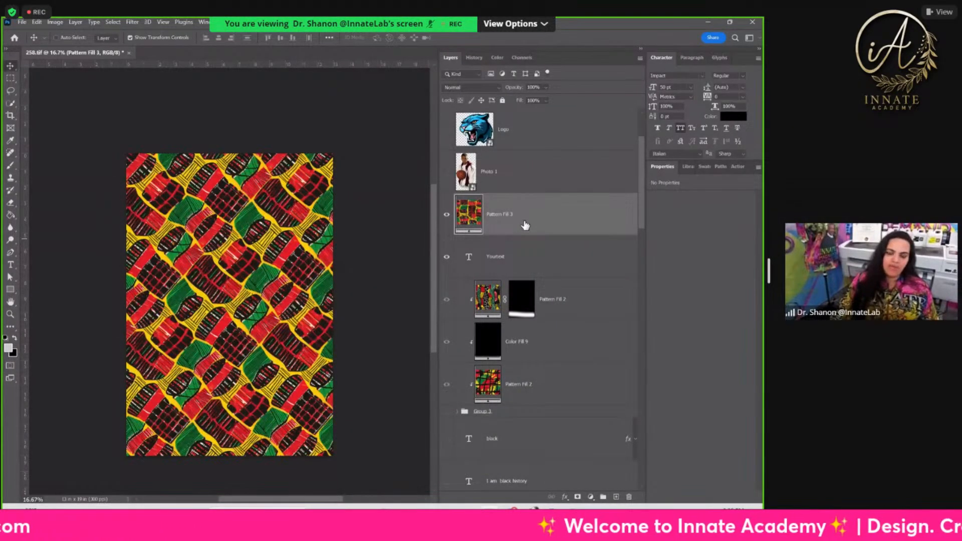
right_click(524, 226)
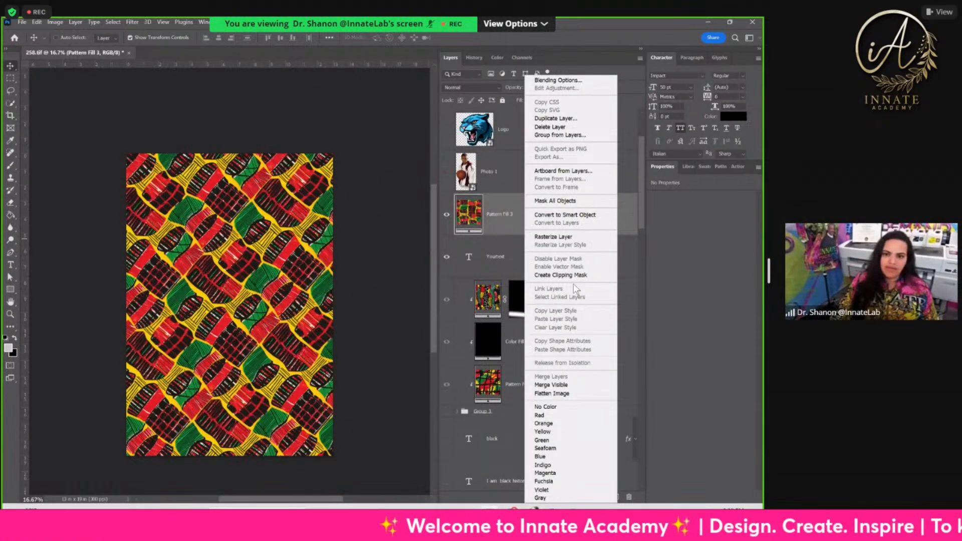
click(575, 276)
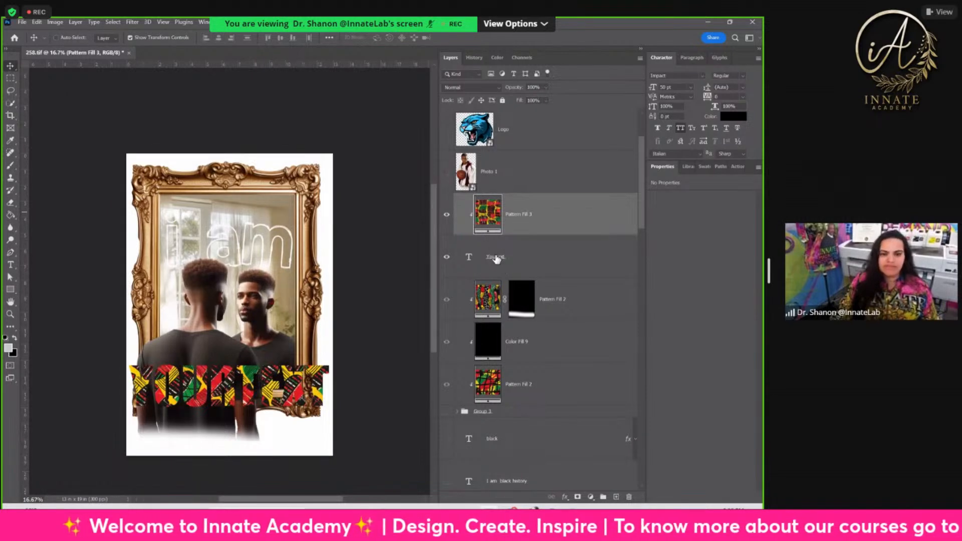
Step: Add a 24 px black stroke positioned outside to the "Yourtext" layer
click(521, 257)
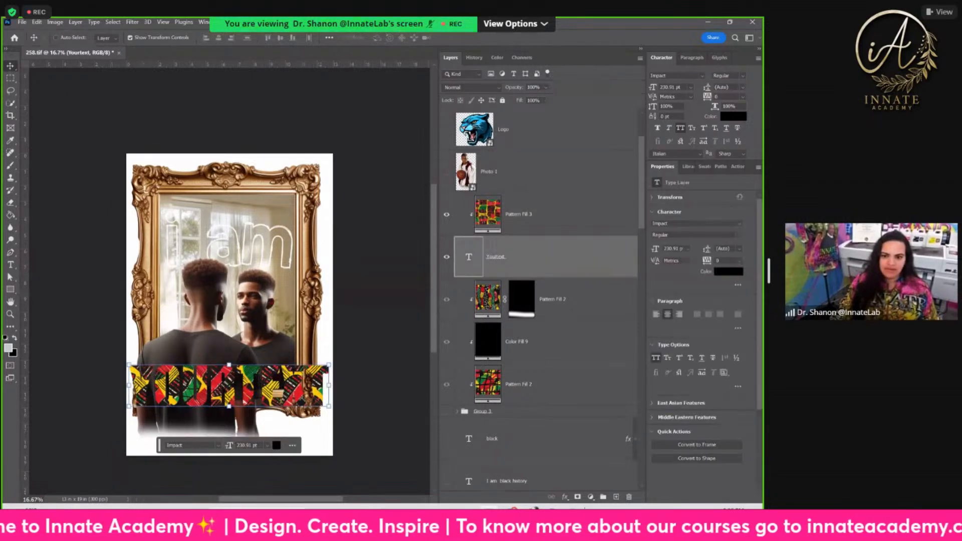
click(565, 497)
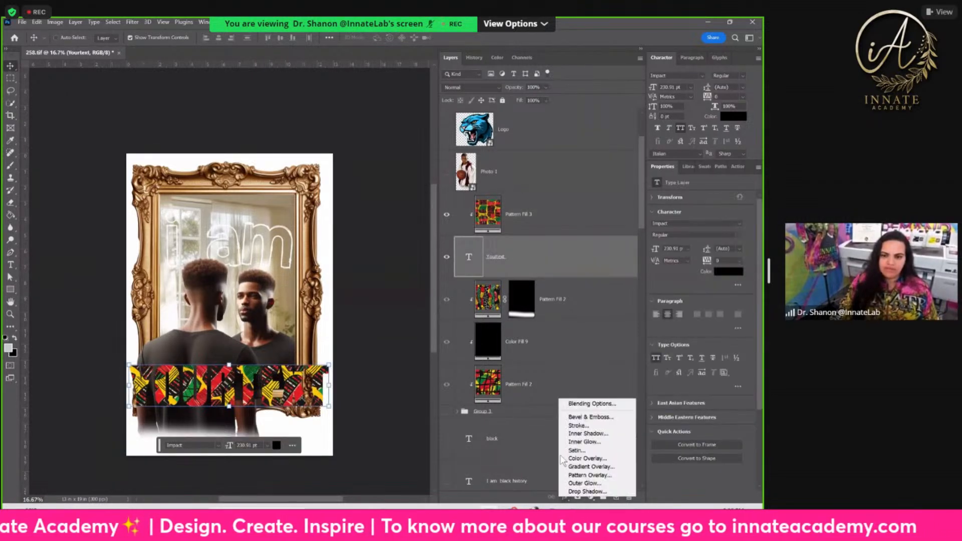
click(585, 426)
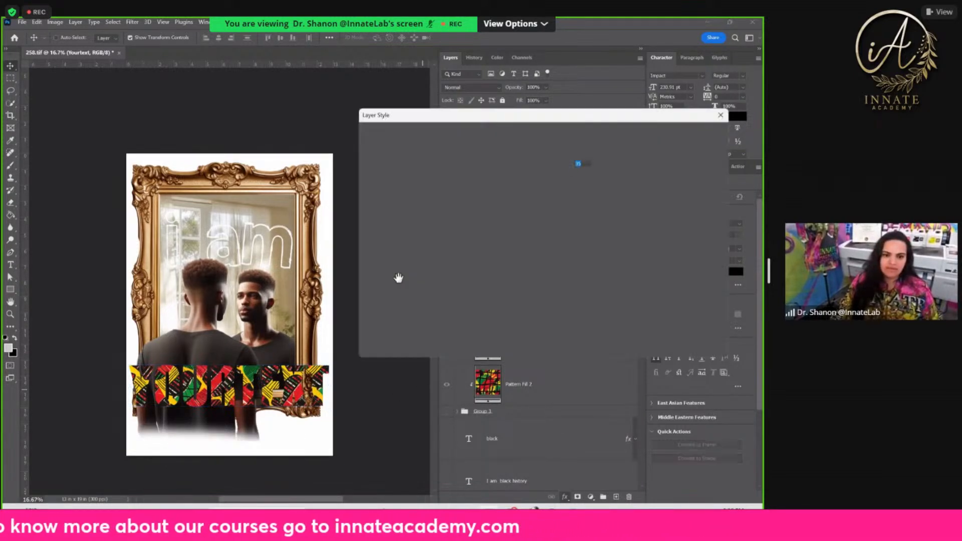
drag(536, 163, 530, 161)
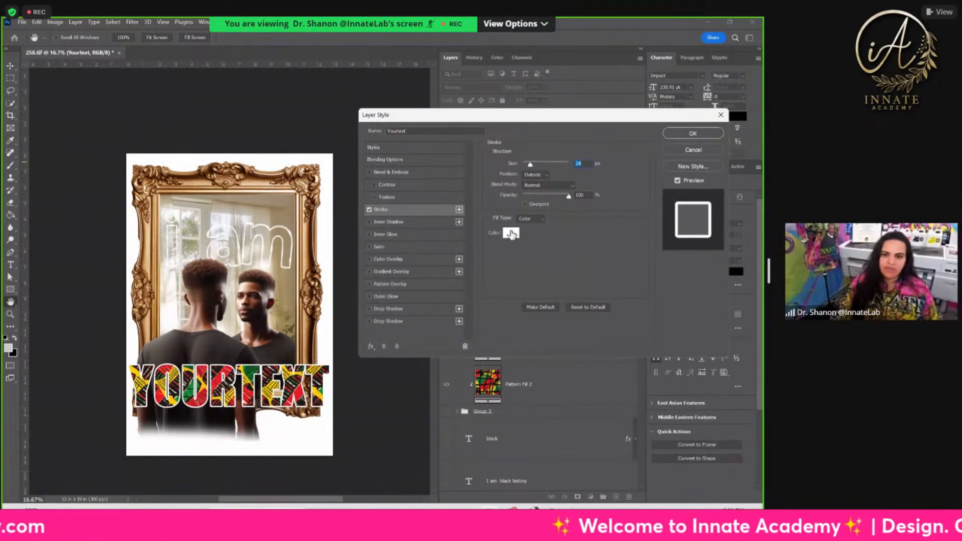
click(506, 234)
drag(427, 226, 213, 306)
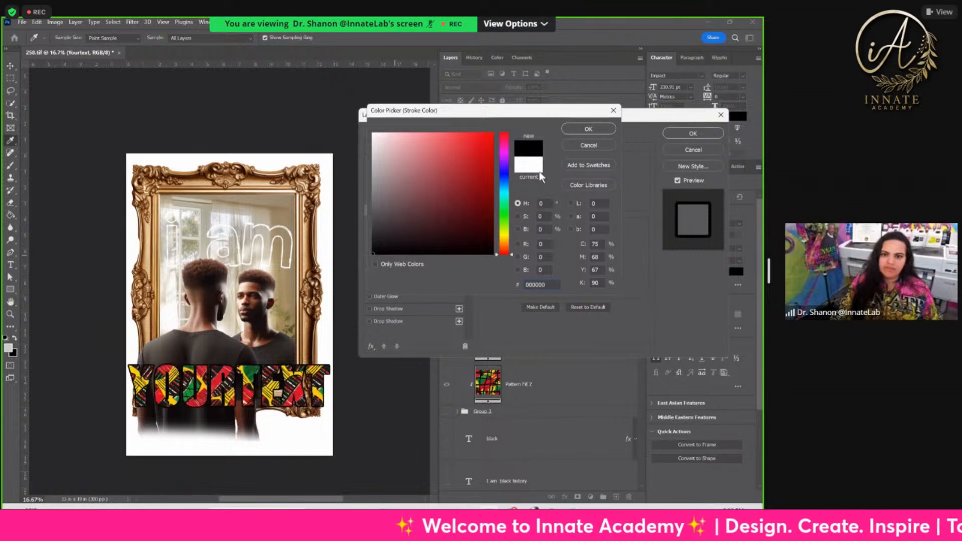
click(589, 130)
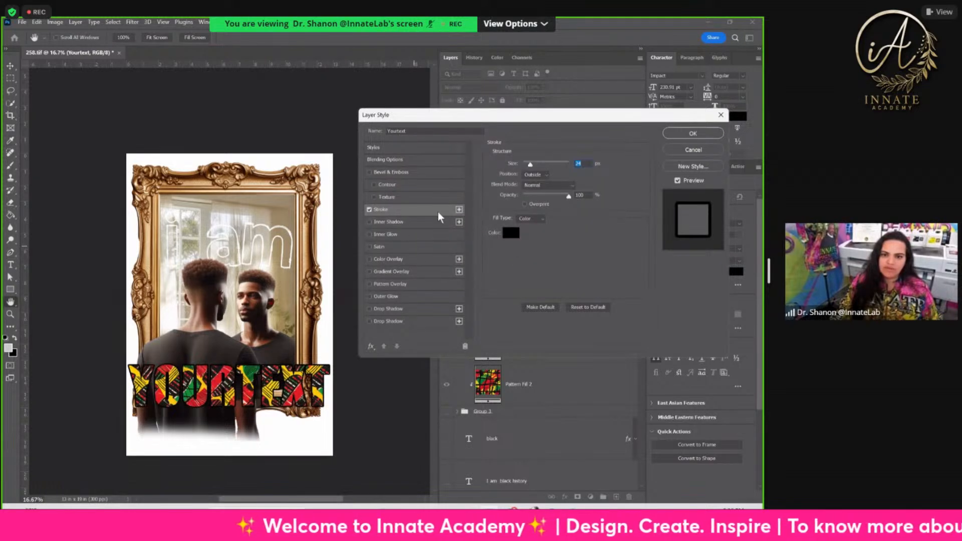
Step: Add a second outside stroke to "Yourtext" in white (ffffff), about 49 px wide, behind the black one
click(459, 210)
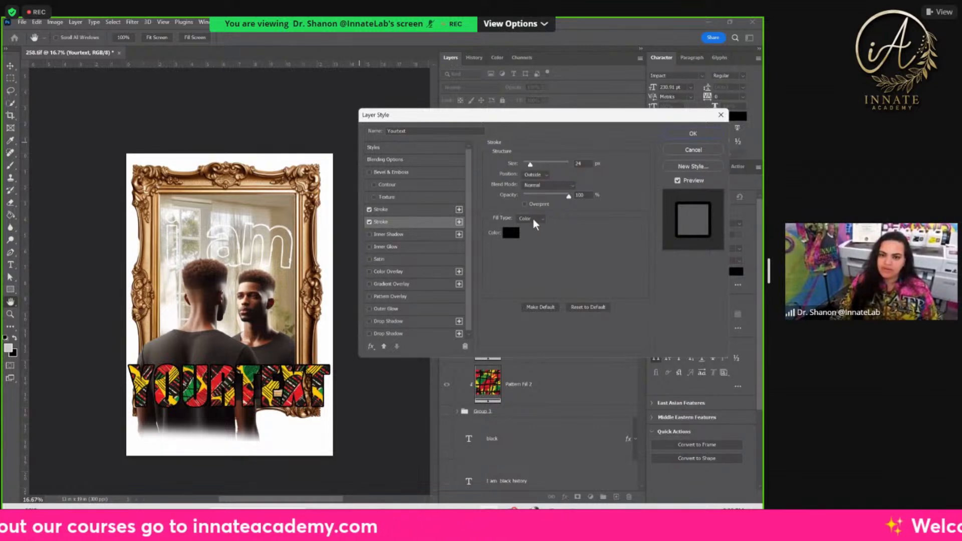
click(532, 219)
click(525, 229)
click(511, 233)
drag(406, 211, 356, 109)
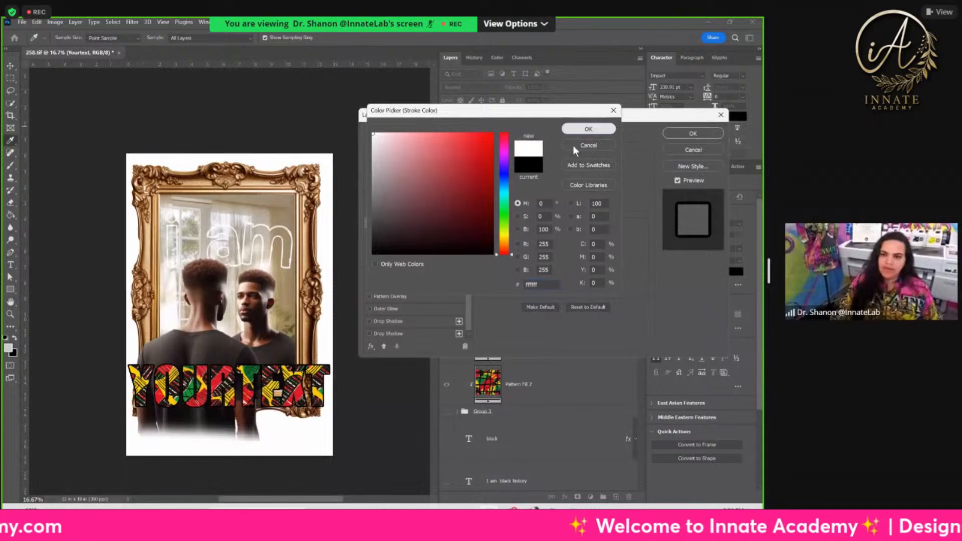
click(577, 129)
drag(529, 163, 536, 163)
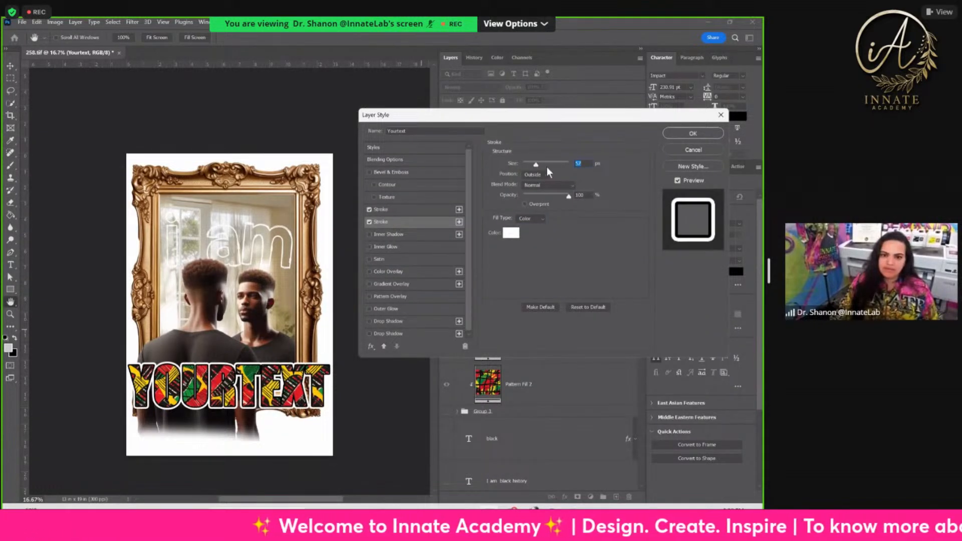
drag(539, 162, 519, 160)
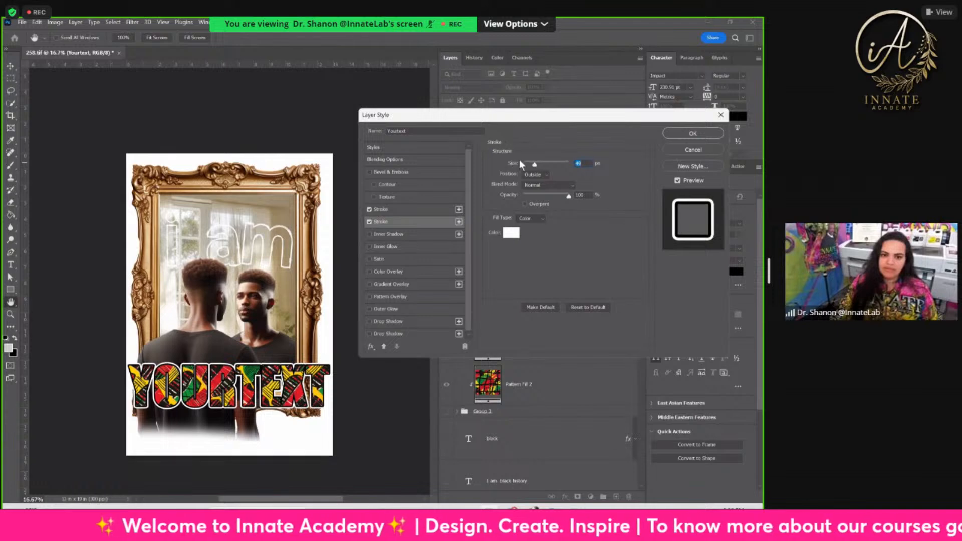
Step: Add a thinner black stroke positioned inside the "Yourtext" letters, and apply a drop shadow to the layer
click(436, 210)
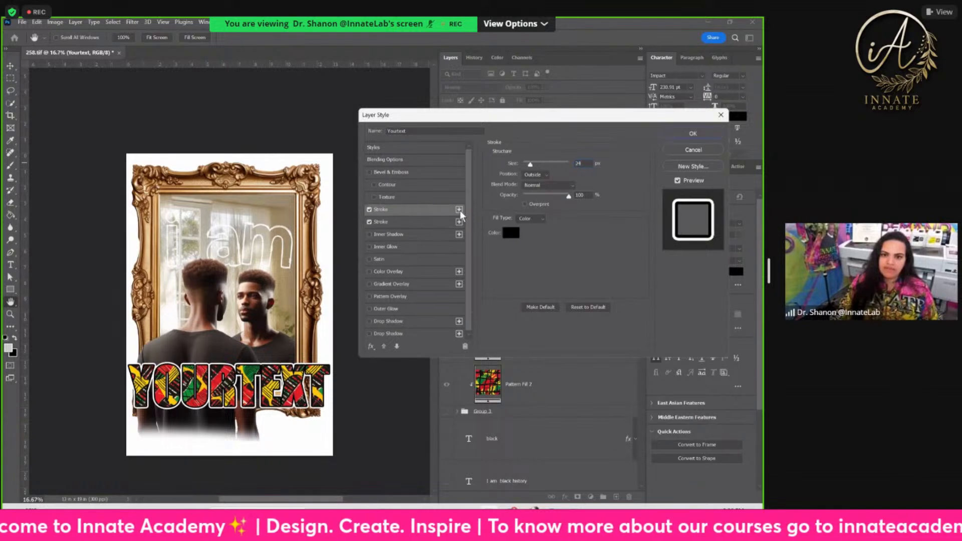
click(459, 209)
click(534, 175)
click(536, 183)
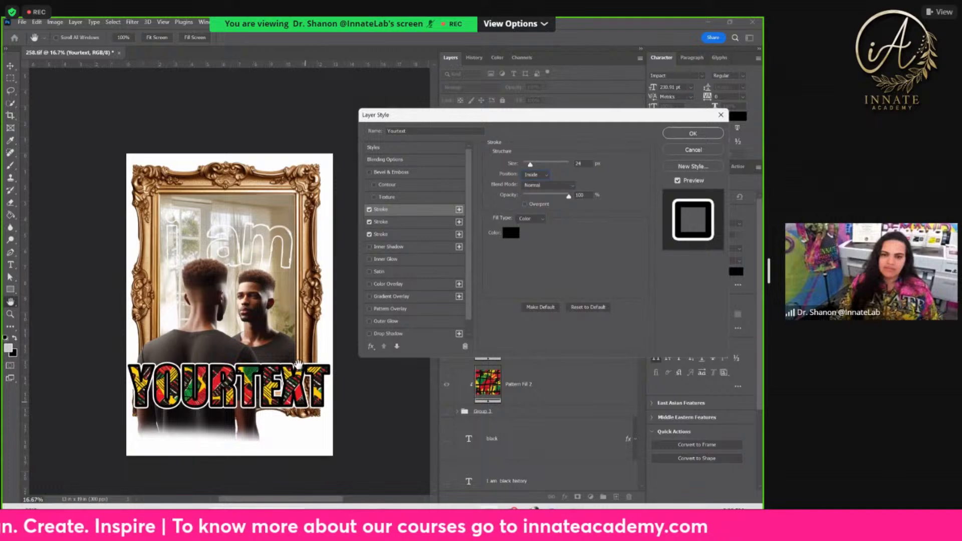
double_click(581, 163)
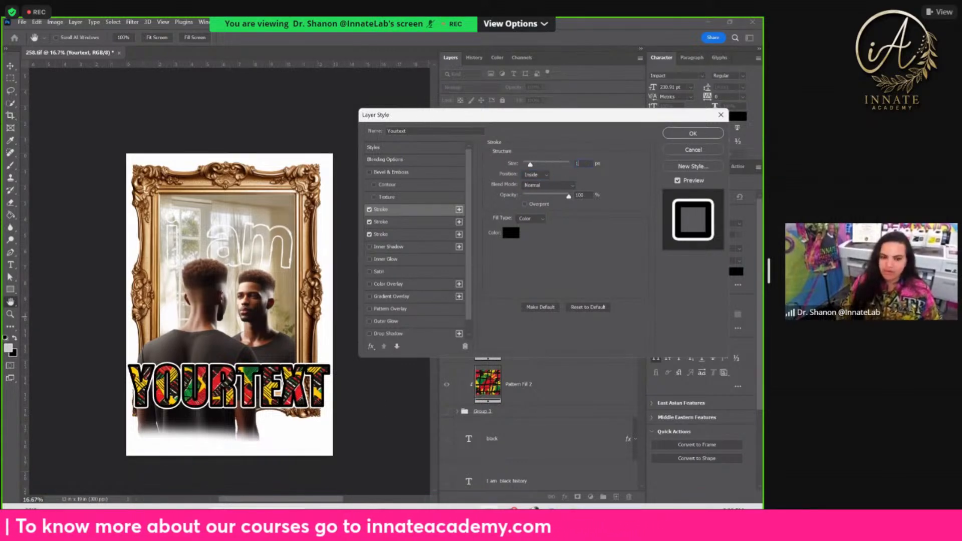
key(Return)
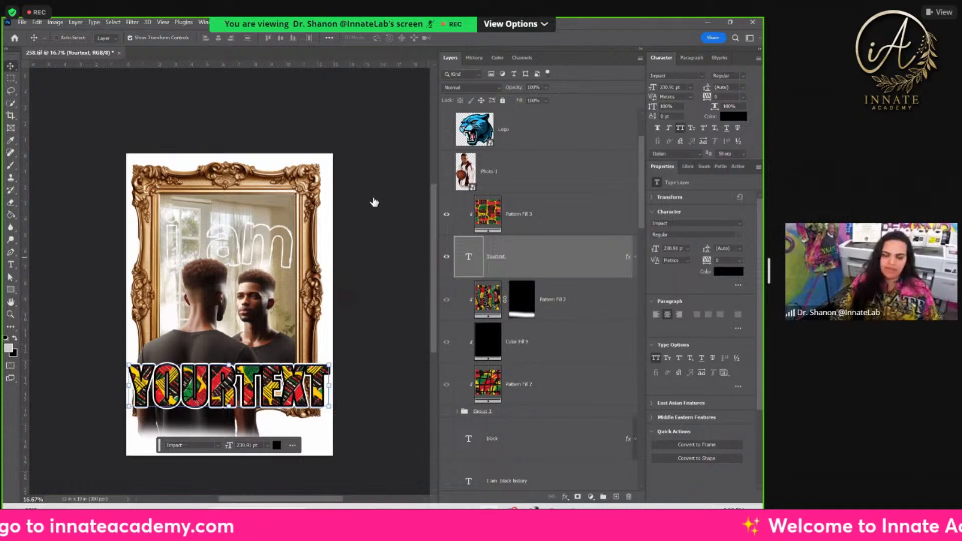
click(386, 338)
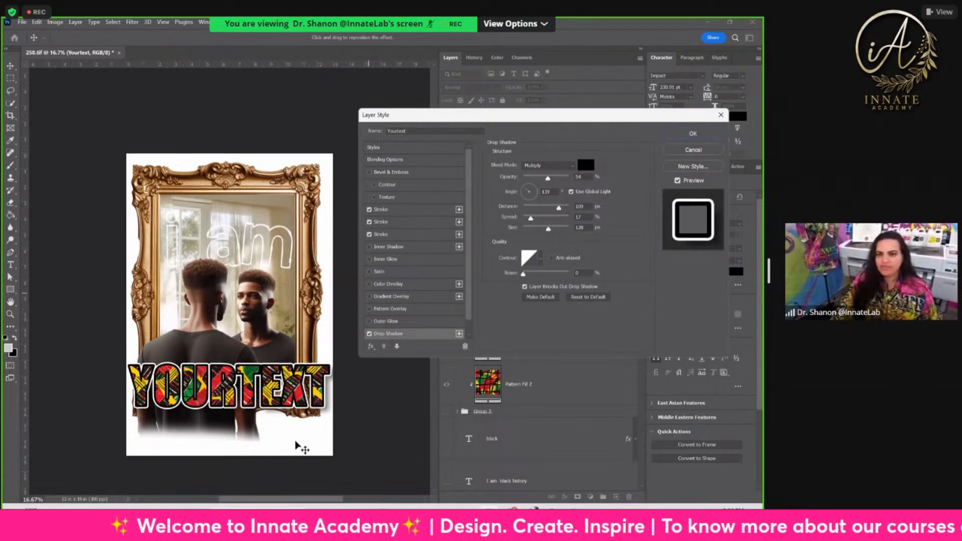
click(693, 133)
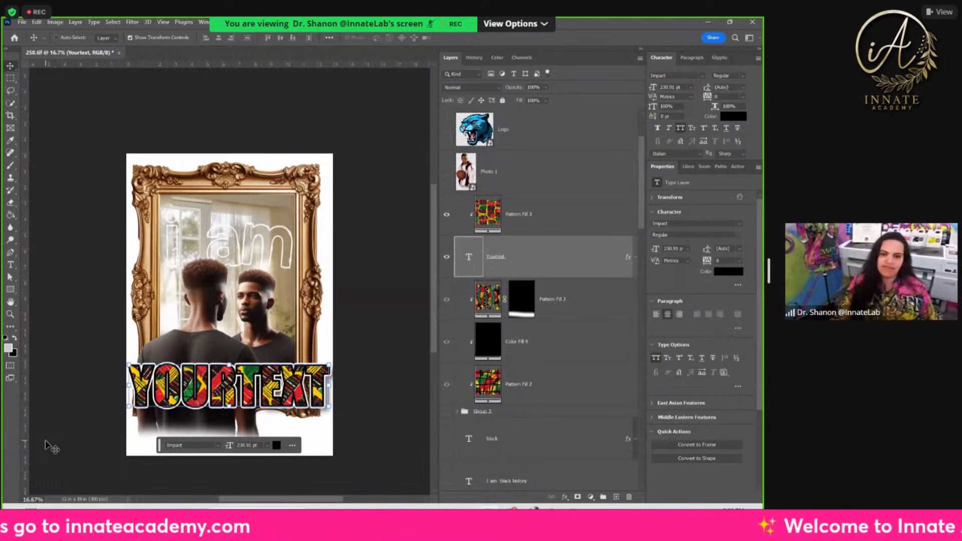
Step: Try other African prints in the pattern fill clipped to "Yourtext", and apply the vertically striped red, green and black one
double_click(487, 214)
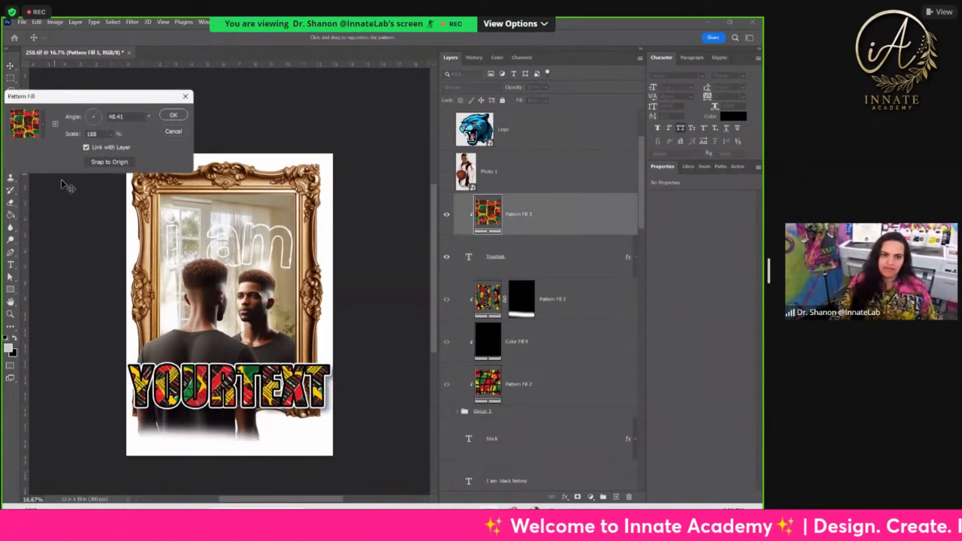
click(24, 131)
click(76, 321)
click(90, 321)
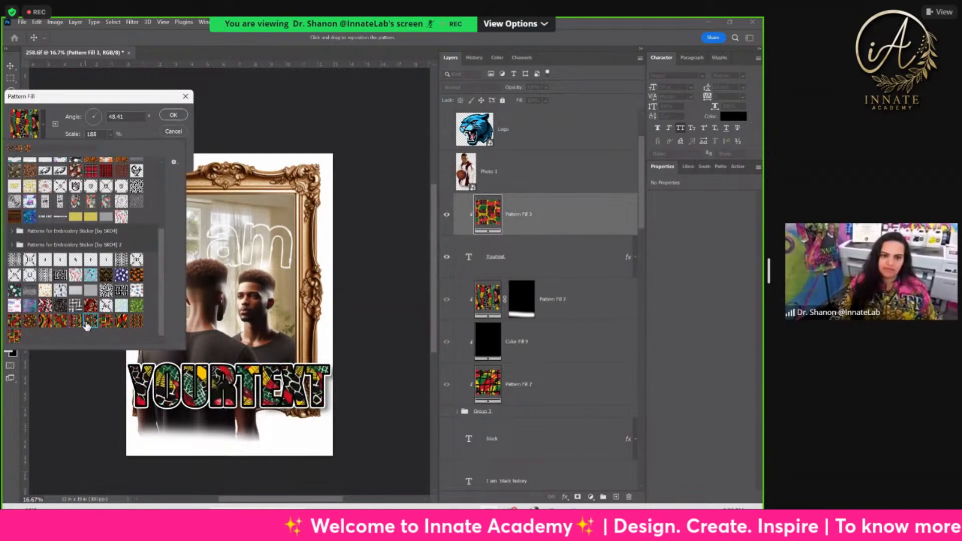
click(107, 323)
click(123, 323)
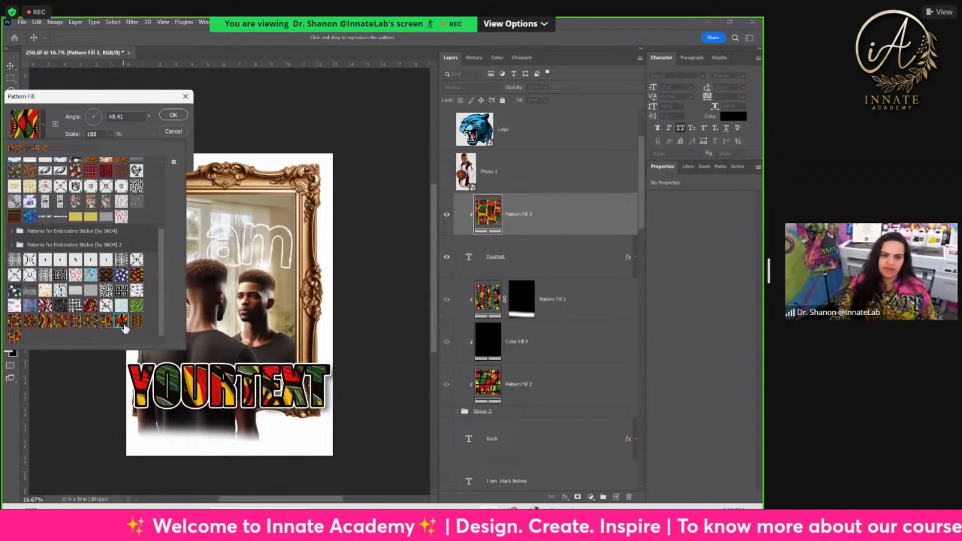
click(139, 323)
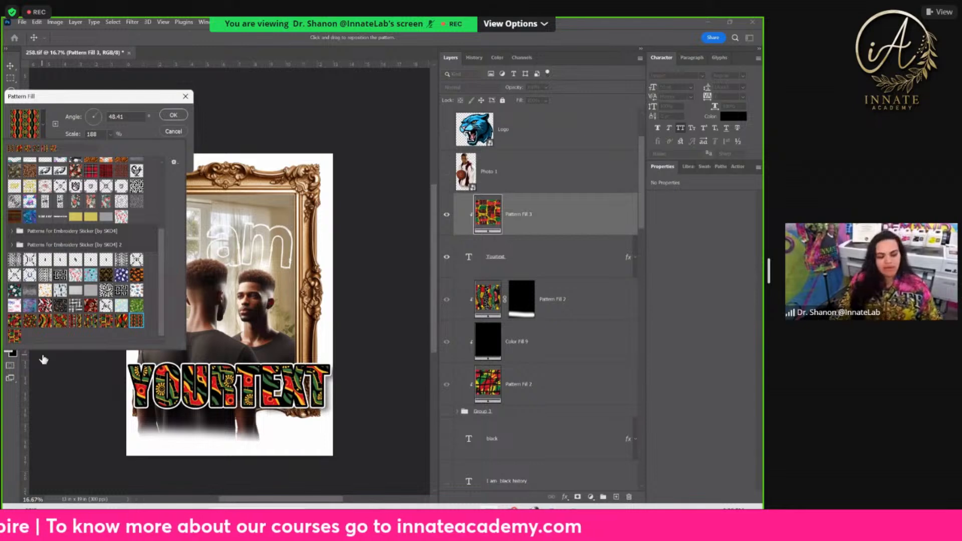
click(175, 116)
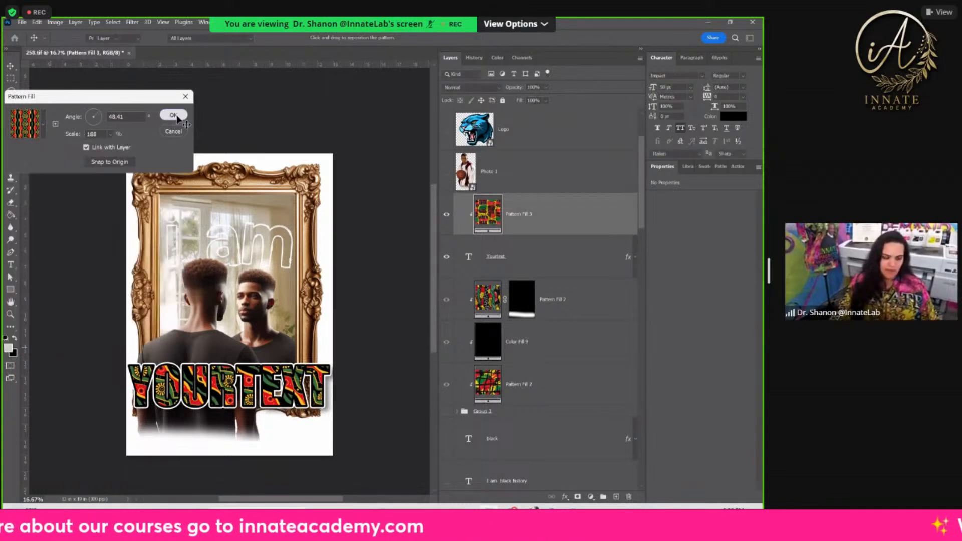
click(173, 115)
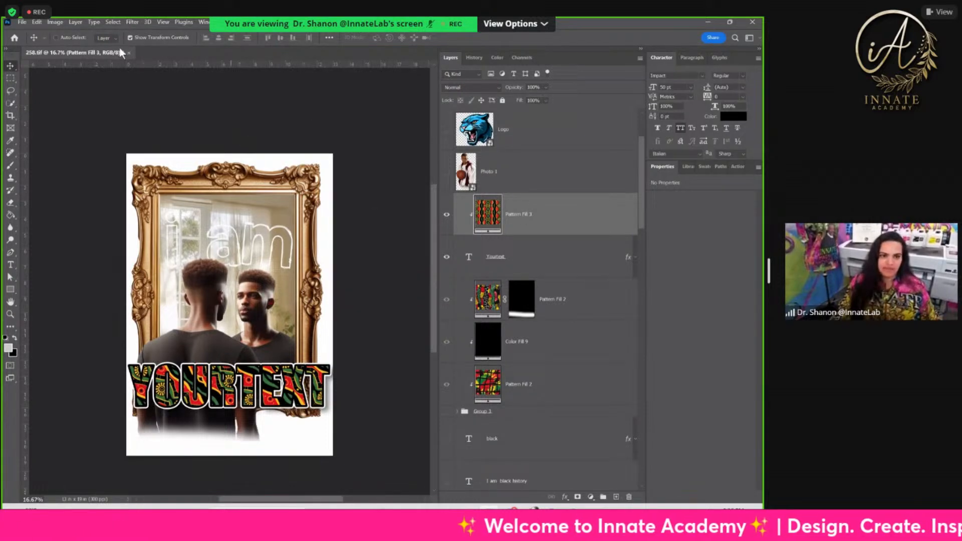
Step: Open the recent file 0038-new.png, the image of the braided woman facing the gold-framed mirror
click(22, 22)
mouse_move(51, 78)
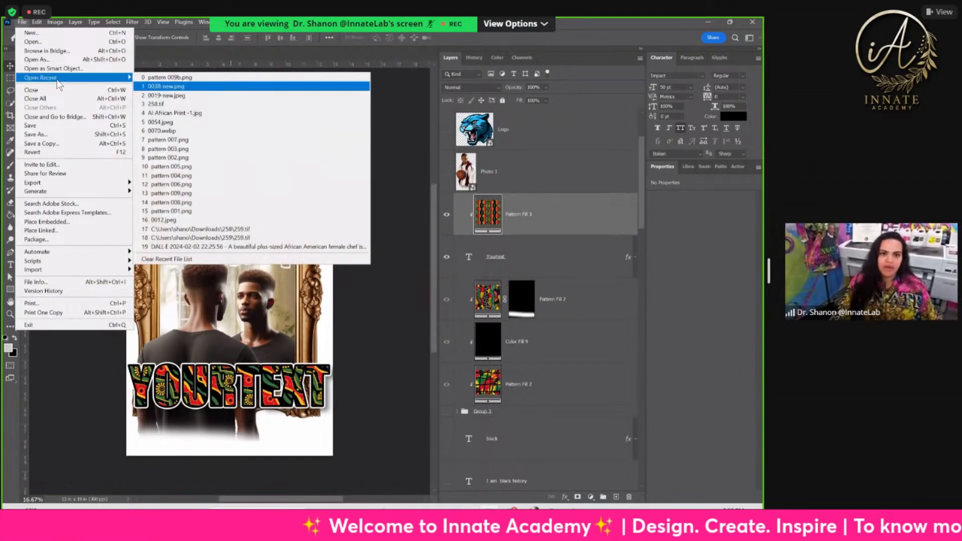
click(195, 88)
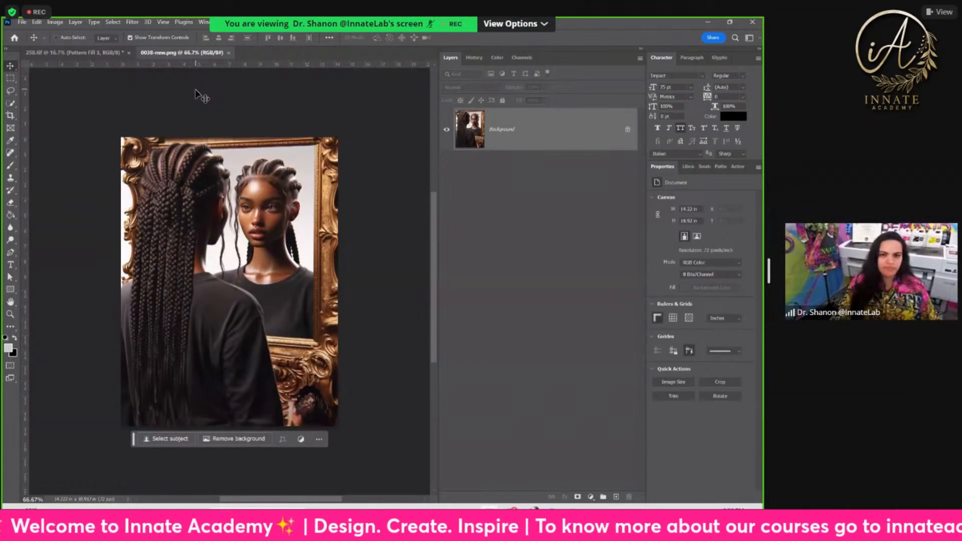
scroll(156, 163, up, 2)
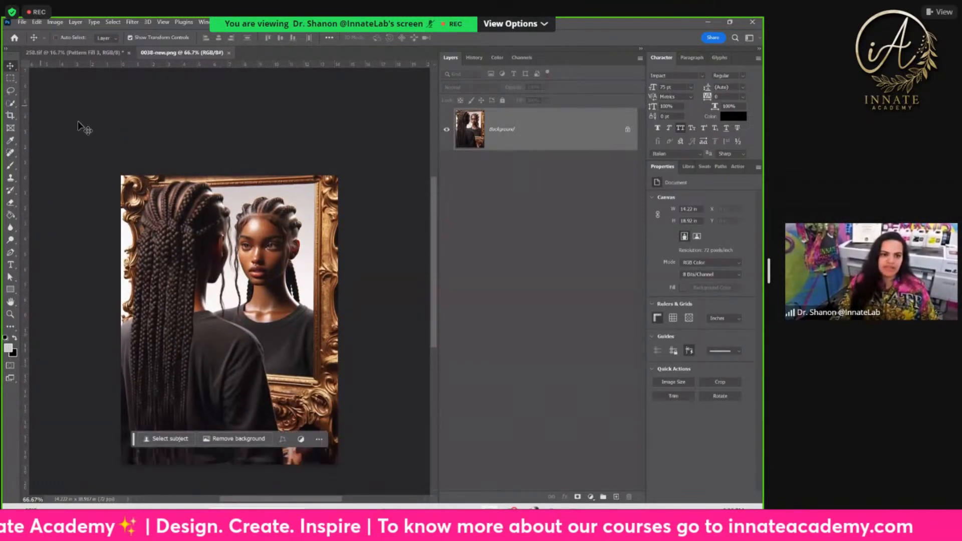
Step: Extend the canvas upward to about 24.5 in tall and fill the area above the mirror using Generative Expand without a prompt
click(10, 115)
scroll(150, 165, up, 2)
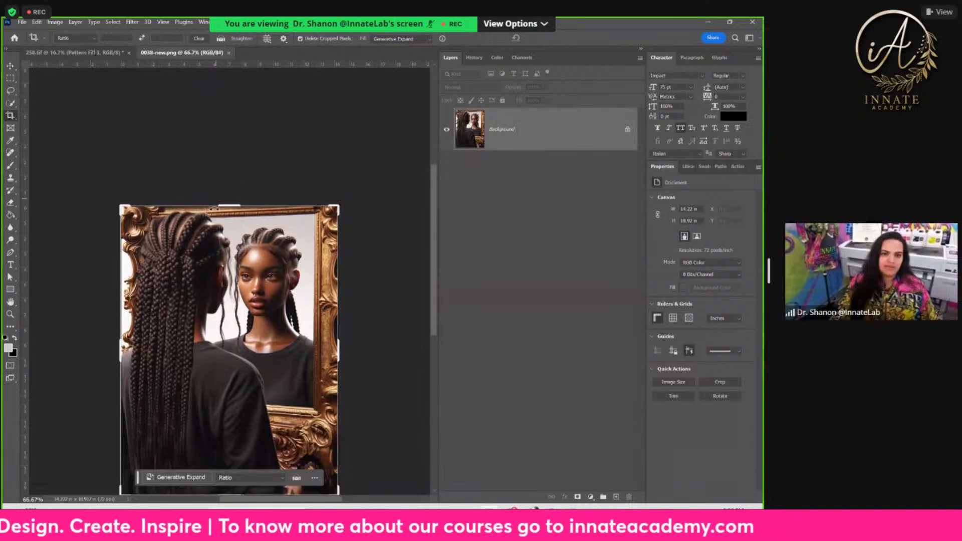
drag(228, 206, 232, 189)
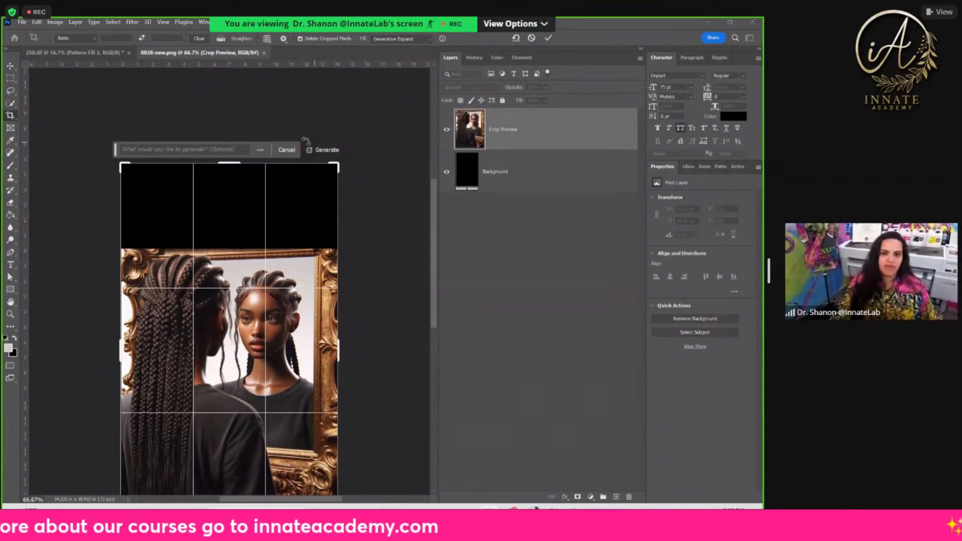
click(324, 150)
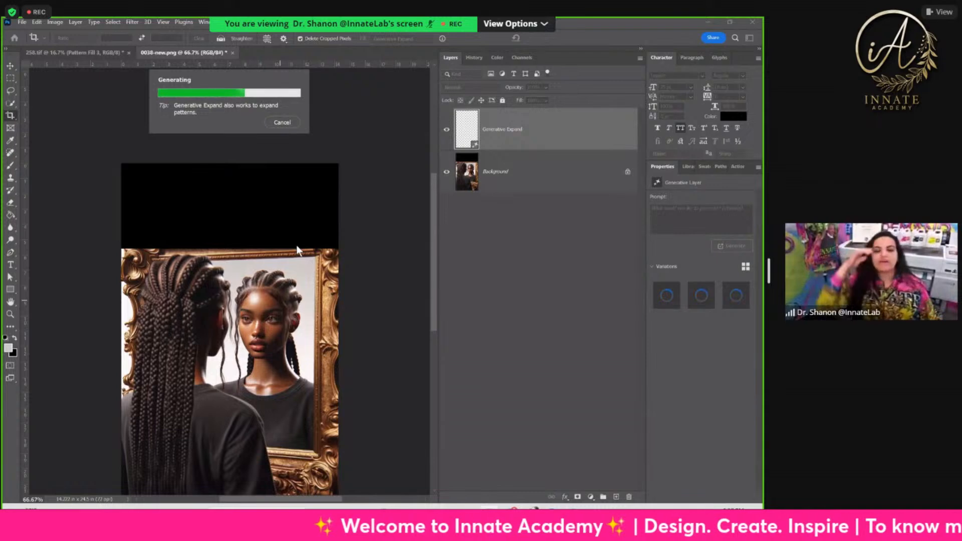
Step: Compare the generated frame tops and choose the third variation
scroll(255, 247, up, 2)
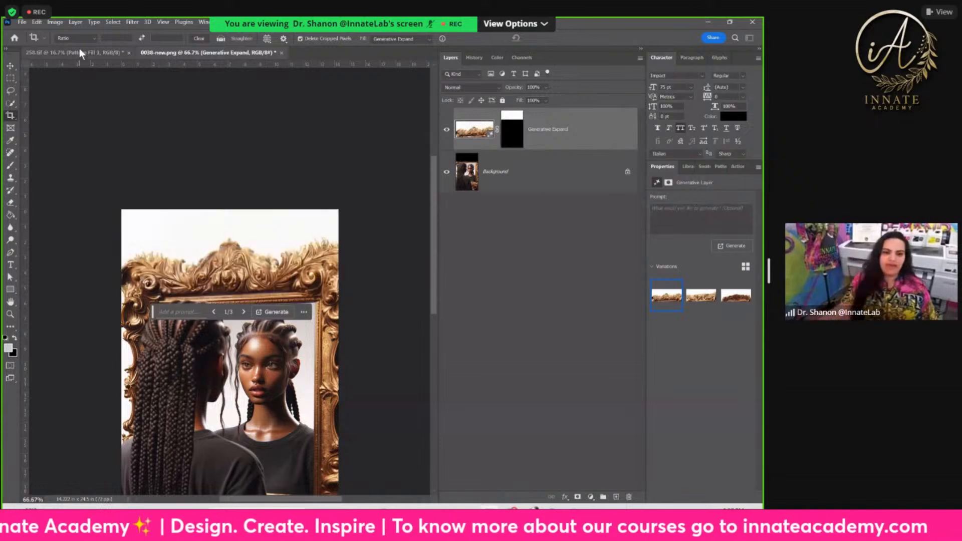
scroll(220, 245, down, 1)
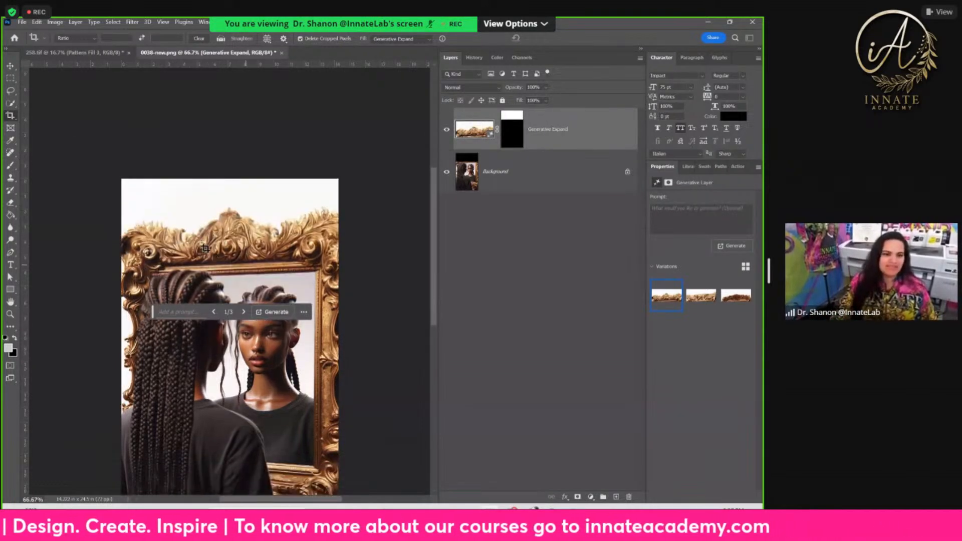
scroll(288, 305, down, 1)
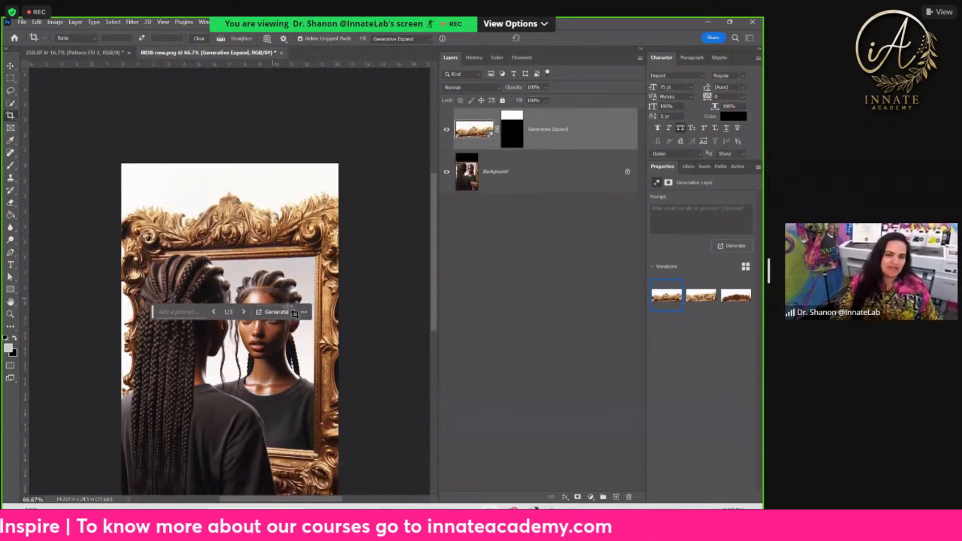
click(700, 297)
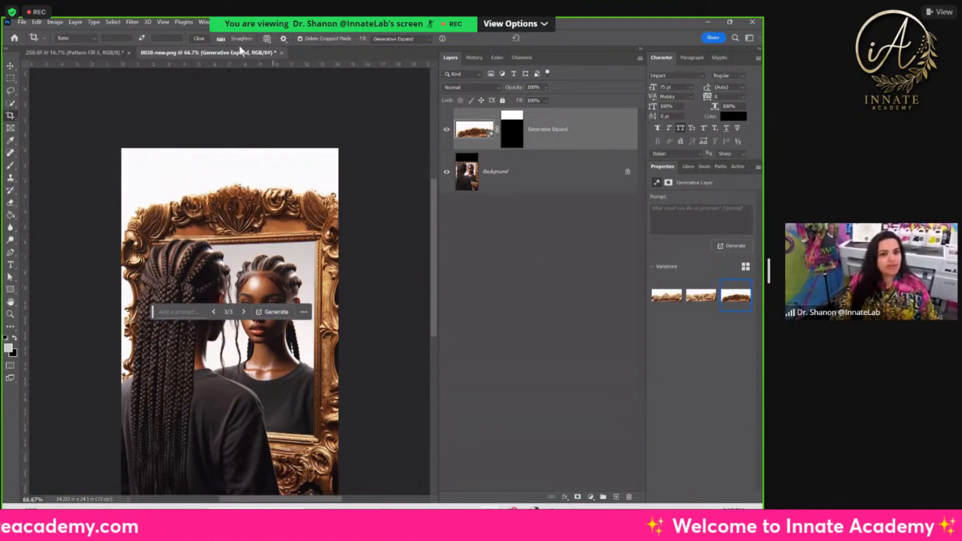
Step: Revert 0038-new.png to its opened state, discarding the generated extension above the mirror
right_click(576, 149)
click(568, 140)
click(474, 57)
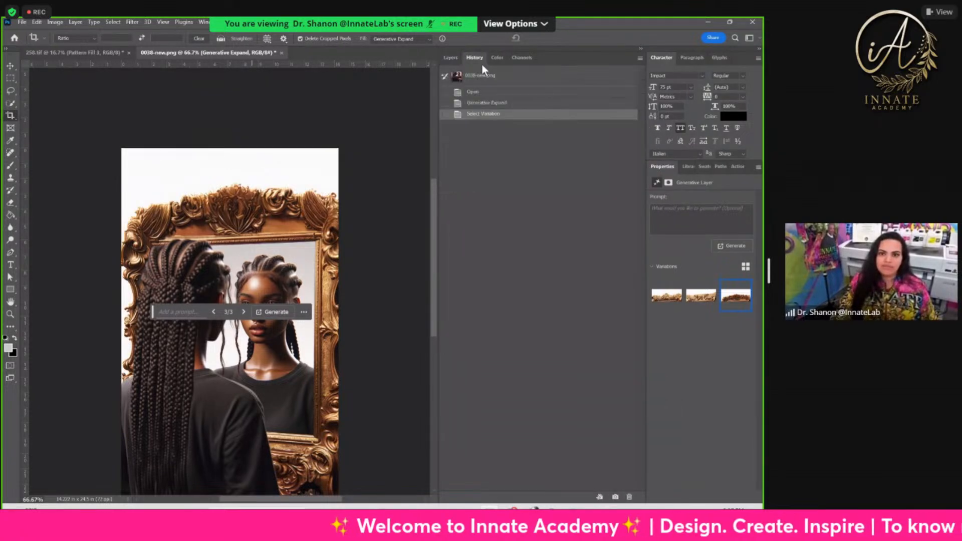
click(481, 92)
click(451, 57)
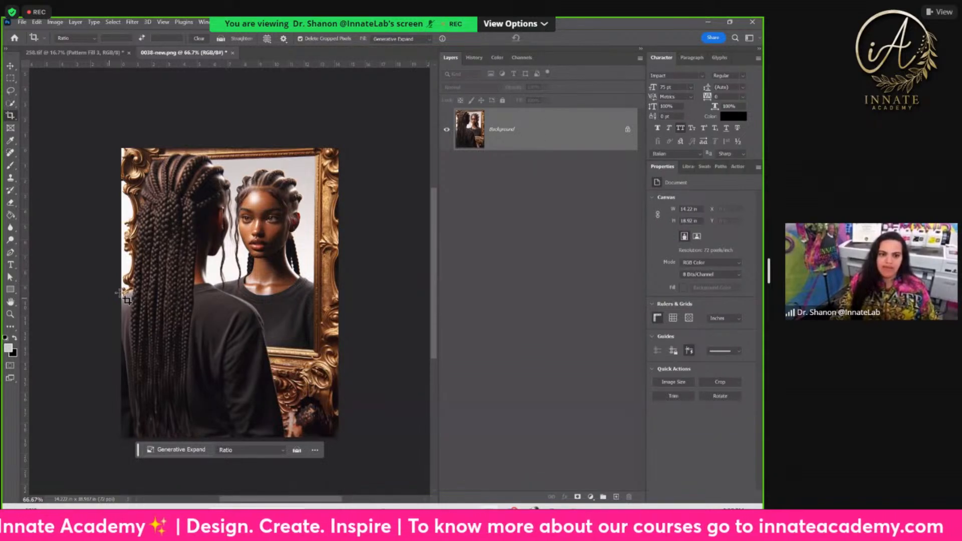
Step: Extend the canvas to the left to about 16.81 in wide and fill the new area with Generative Expand without a prompt
click(148, 272)
drag(122, 288, 102, 290)
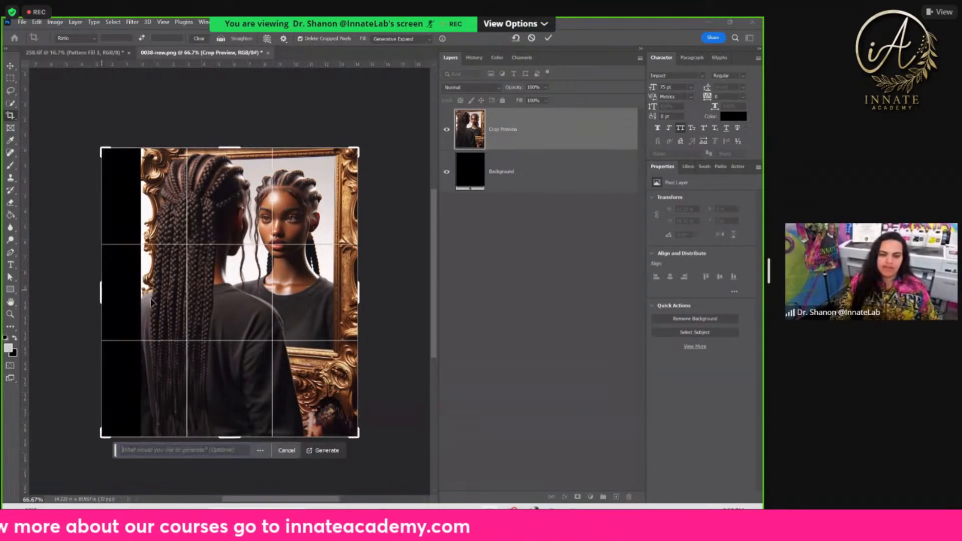
key(Return)
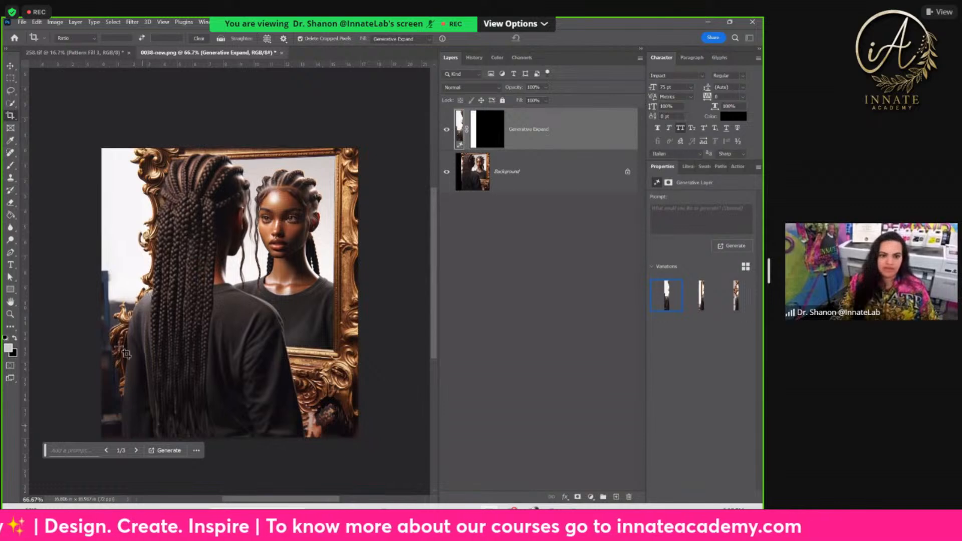
Step: Merge the Generative Expand layer with the first variation into the background layer
click(537, 174)
click(550, 145)
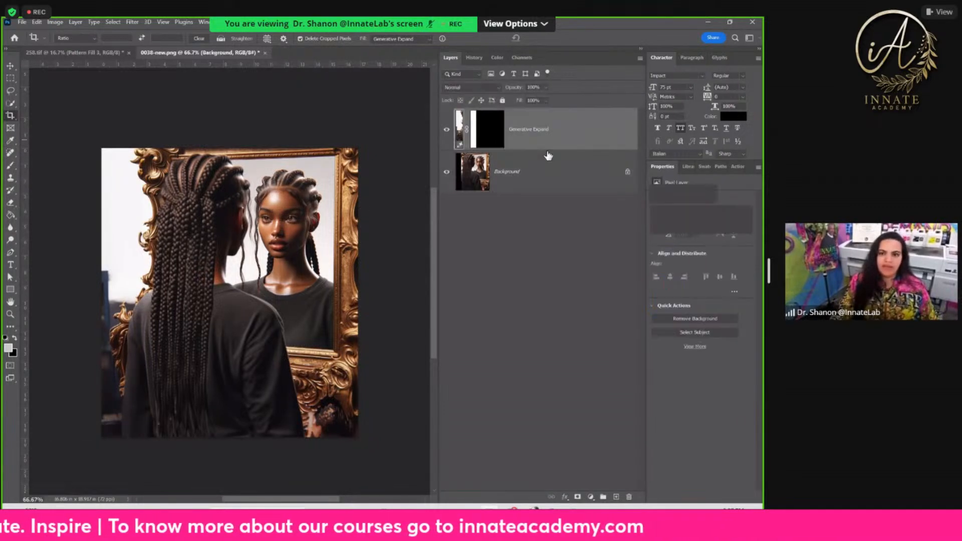
right_click(558, 139)
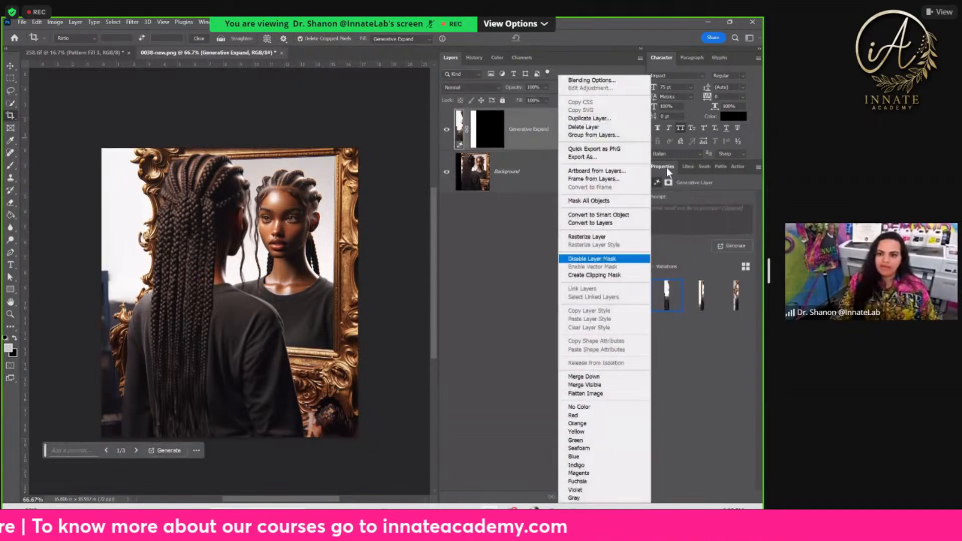
click(622, 383)
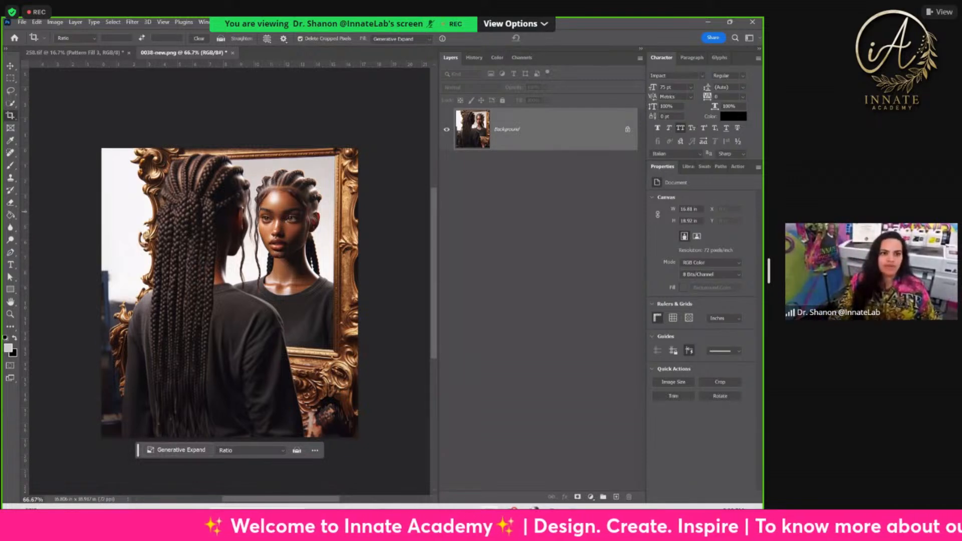
Step: With the Object Selection tool, set subject selection to Cloud (Detailed results) and run Select Subject on the expanded image
click(11, 104)
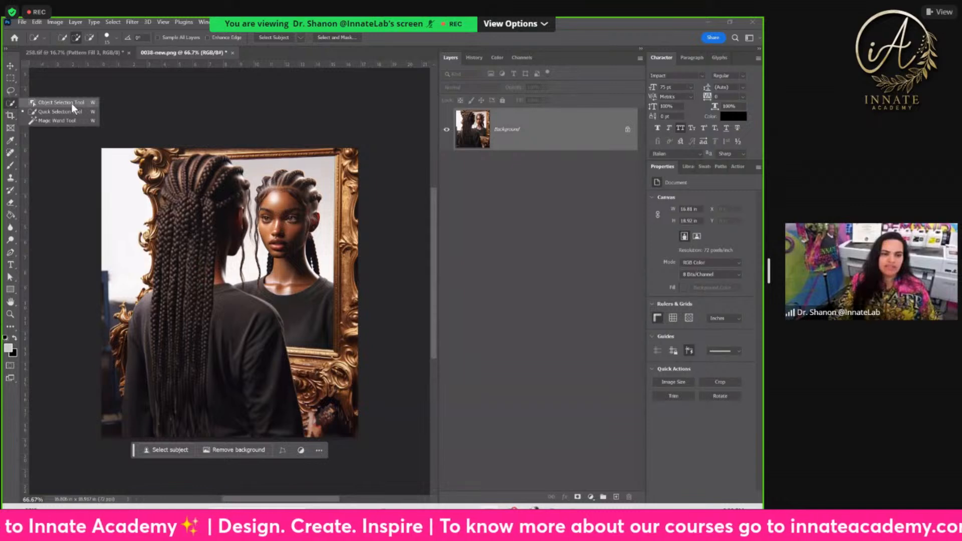
click(71, 102)
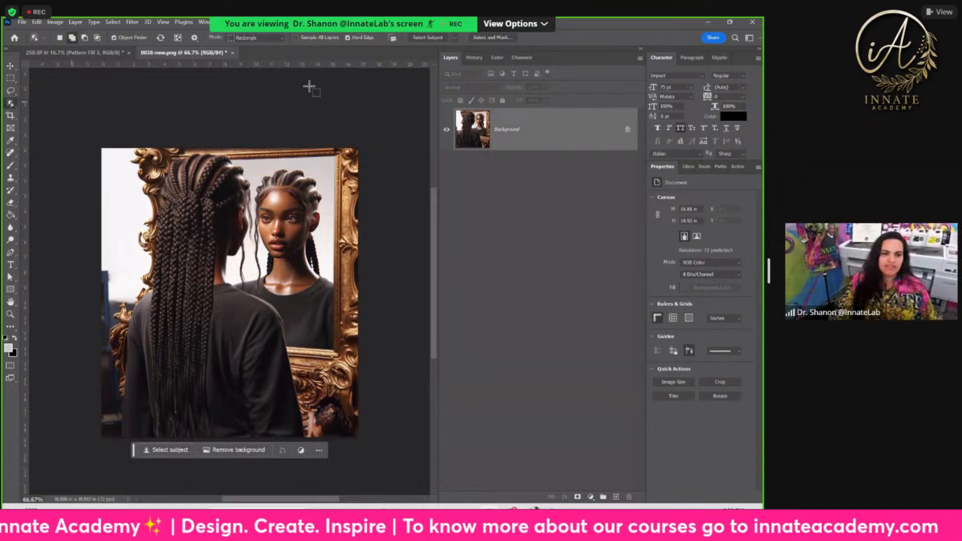
click(453, 38)
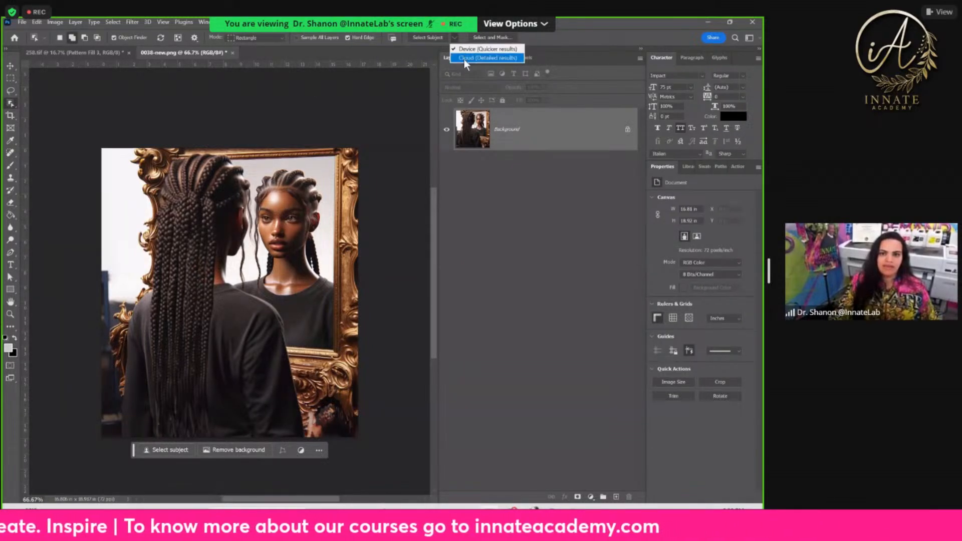
click(465, 59)
click(426, 37)
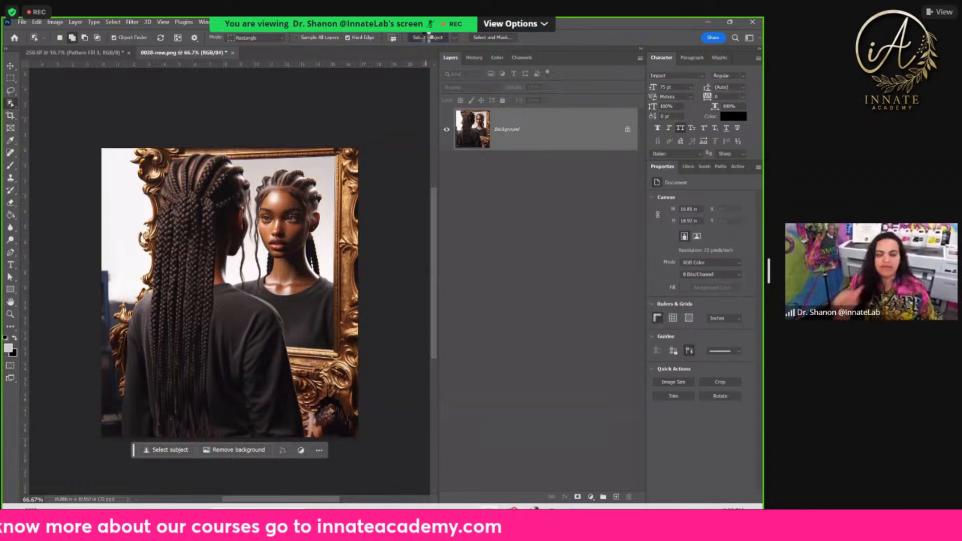
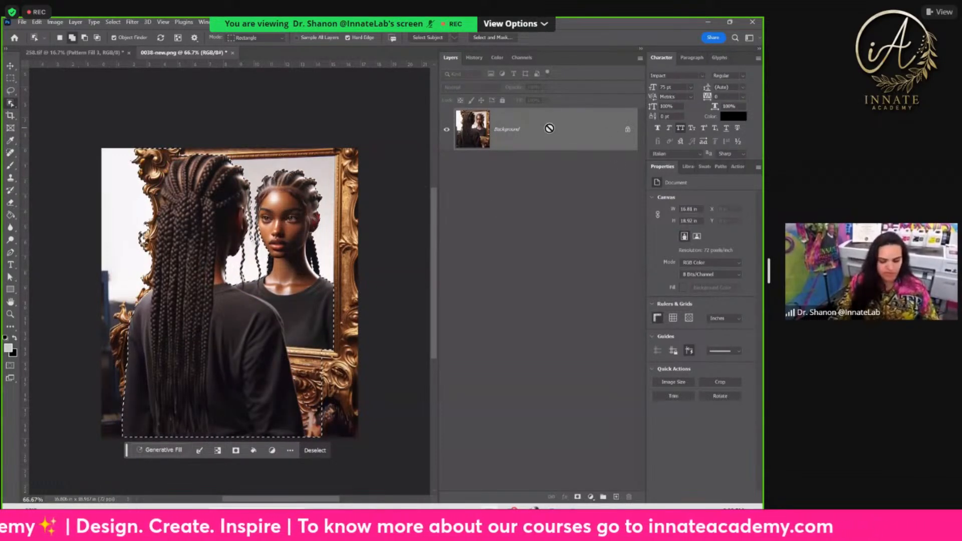
Step: Copy the selected subject onto a new layer and hide the Background layer
key(ctrl+j)
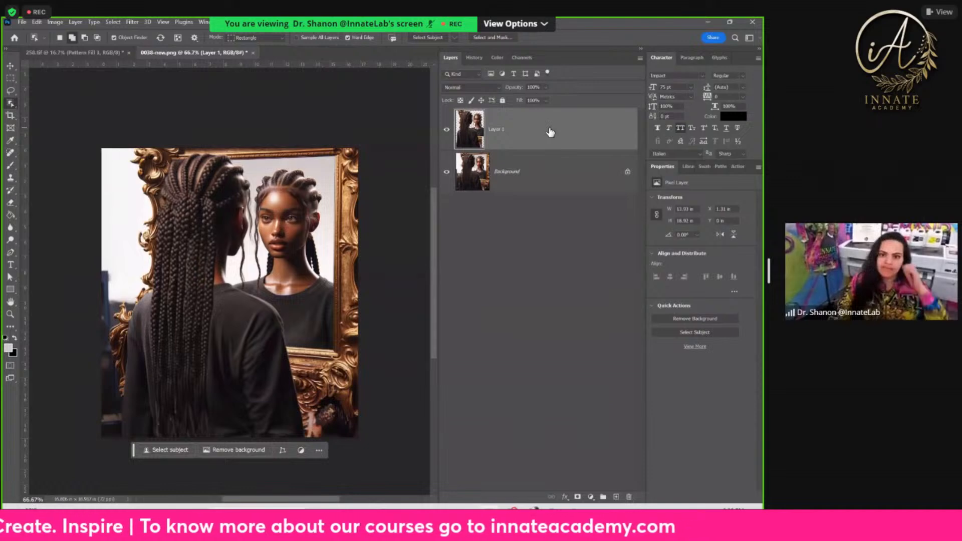
click(446, 173)
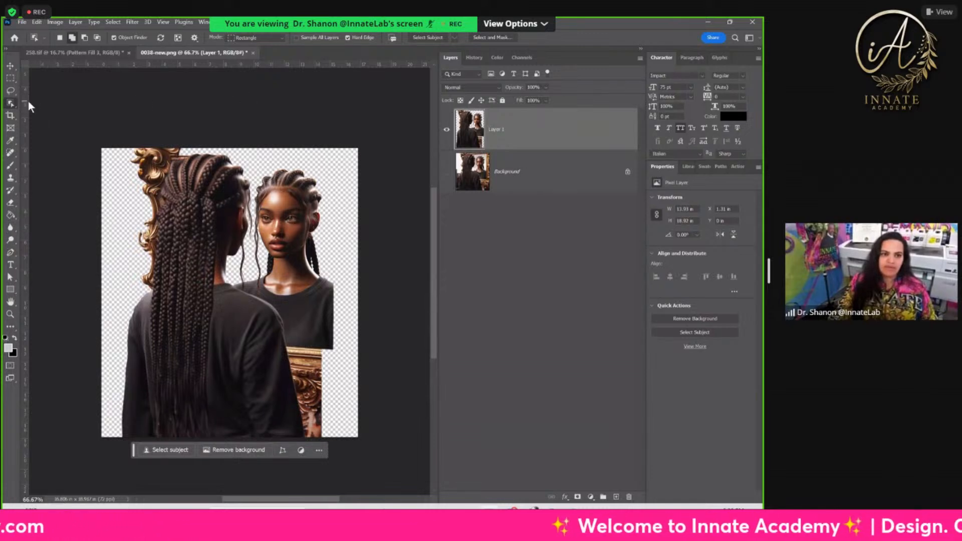
Step: With the Quick Selection tool, select the leftover gold mirror frame beside the back-facing woman's braids on Layer 1
right_click(11, 103)
click(60, 111)
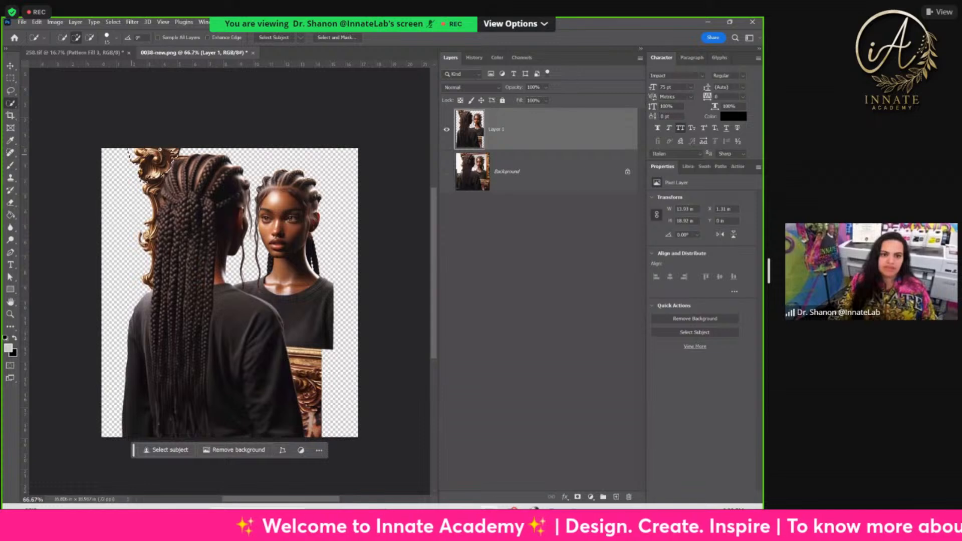
mouse_move(147, 180)
mouse_down()
mouse_move(142, 246)
mouse_move(149, 226)
mouse_move(149, 243)
mouse_up()
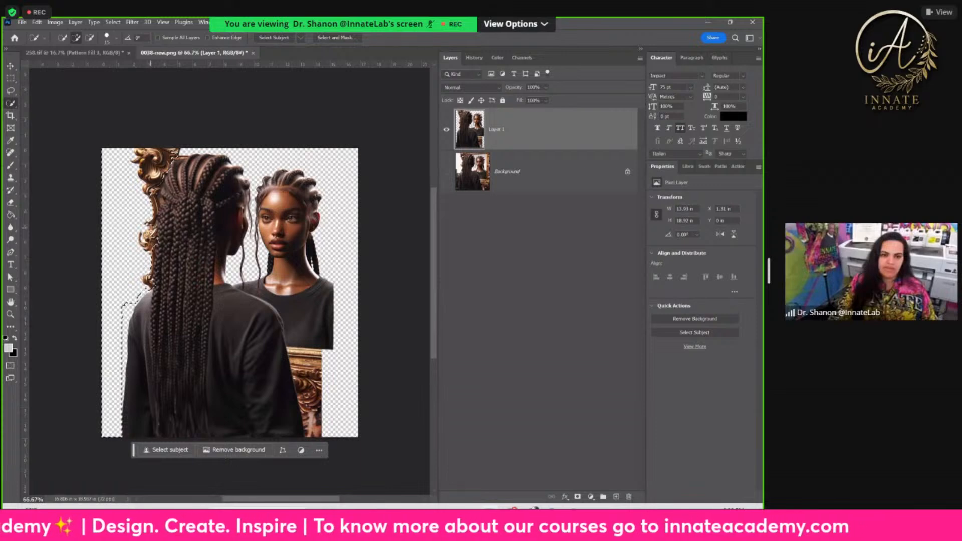
drag(158, 194, 165, 171)
drag(151, 251, 131, 307)
key(ctrl+z)
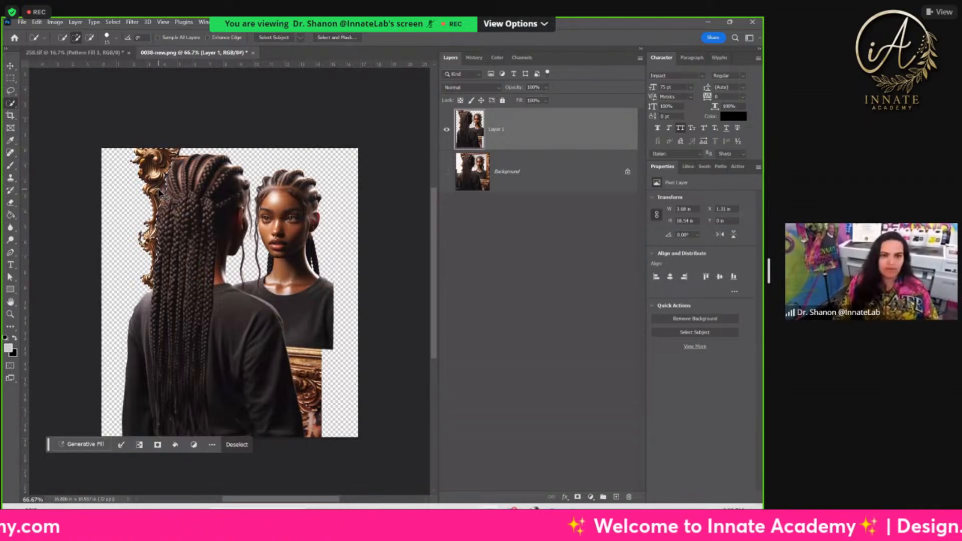
key(ctrl+plus)
key(ctrl+plus)
drag(159, 263, 293, 306)
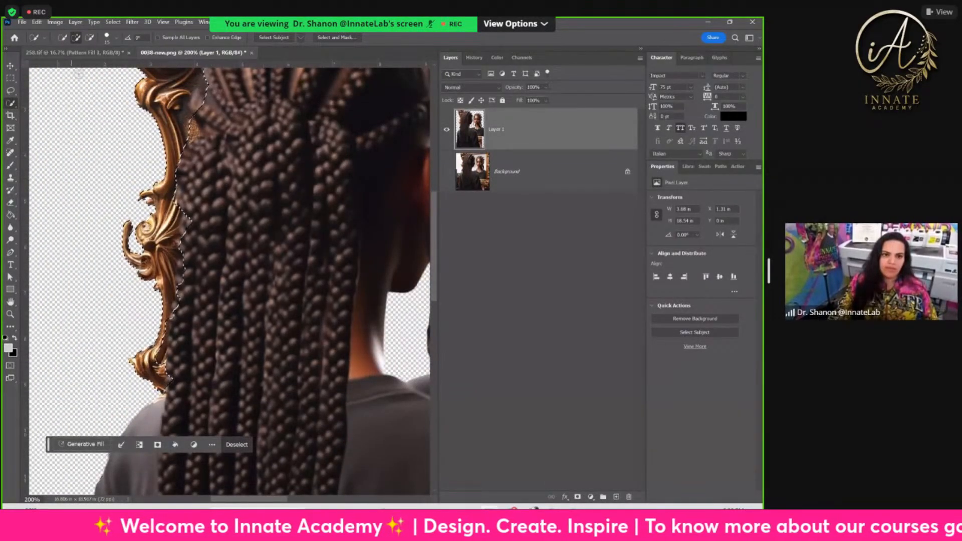
Step: Refine the selection along the lower end of the frame, adding the empty area down to the woman's shoulder
key(alt)
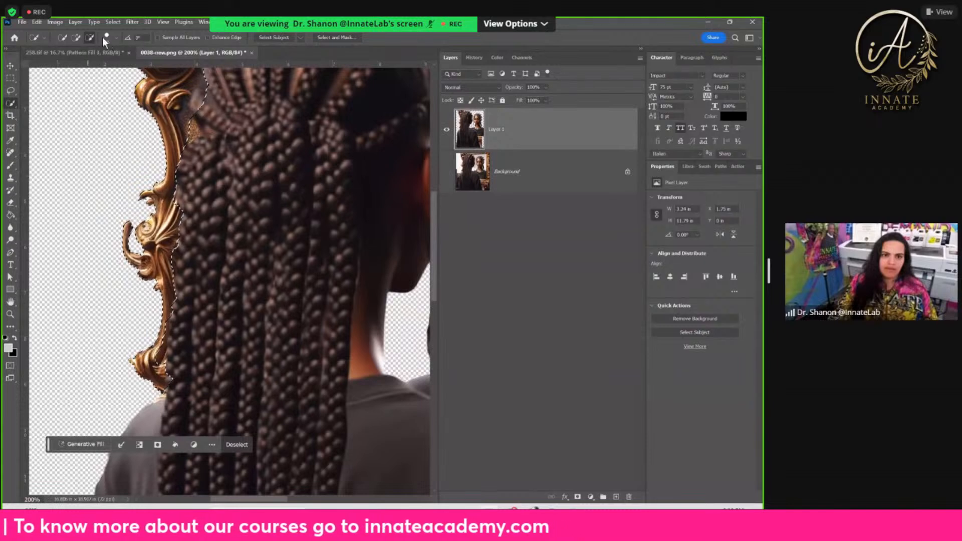
click(77, 37)
click(147, 329)
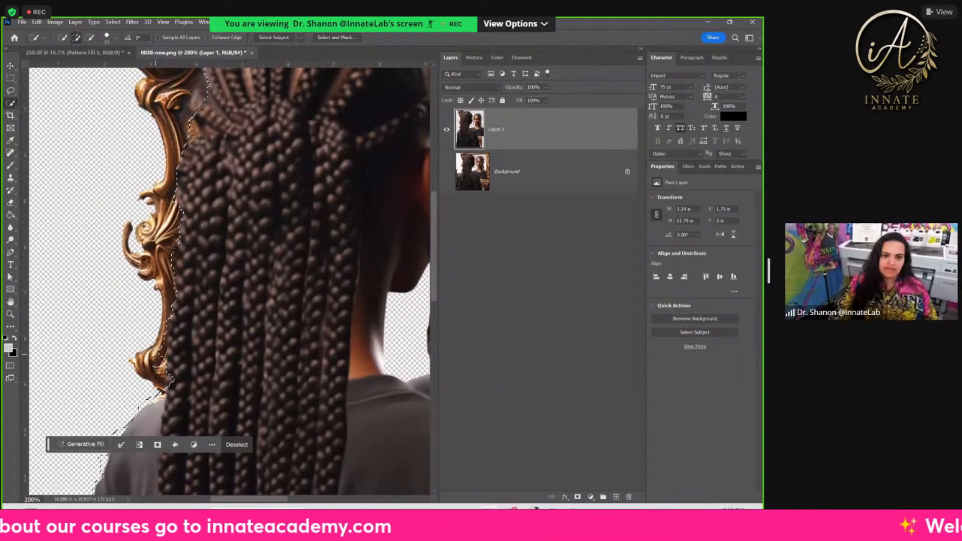
key(ctrl+z)
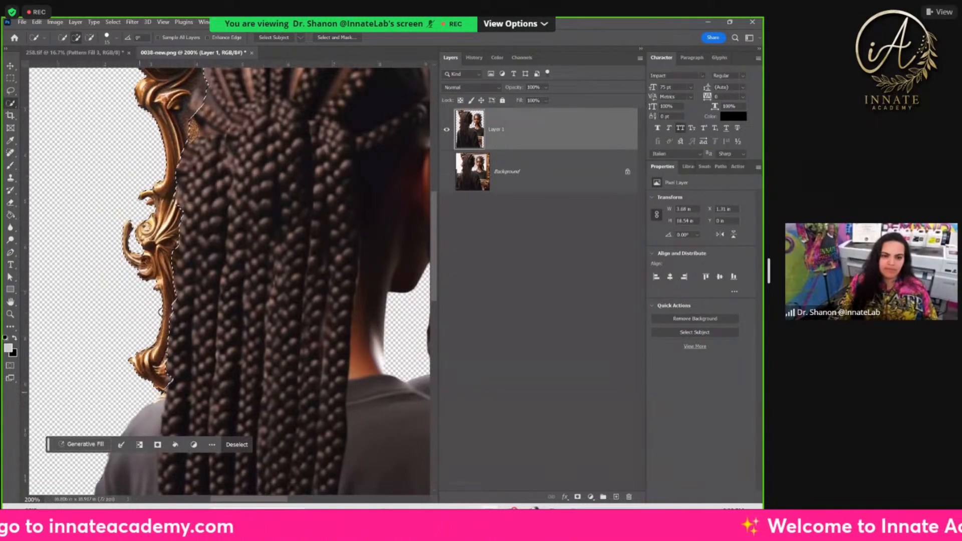
click(145, 390)
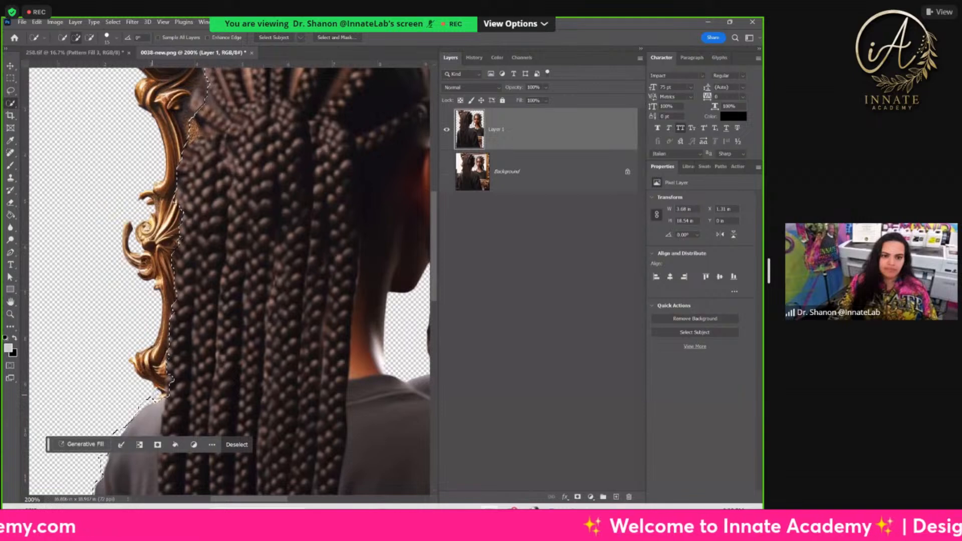
scroll(200, 231, up, 5)
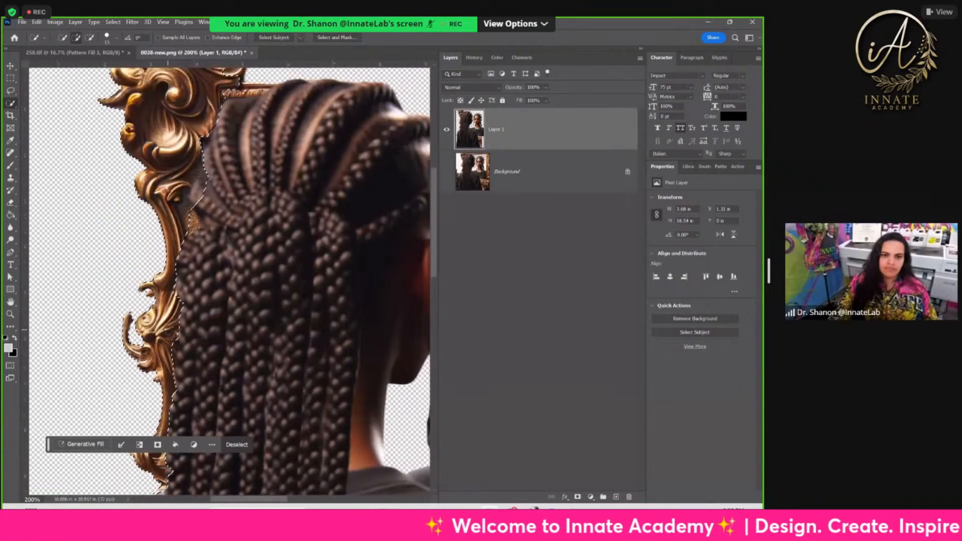
click(191, 238)
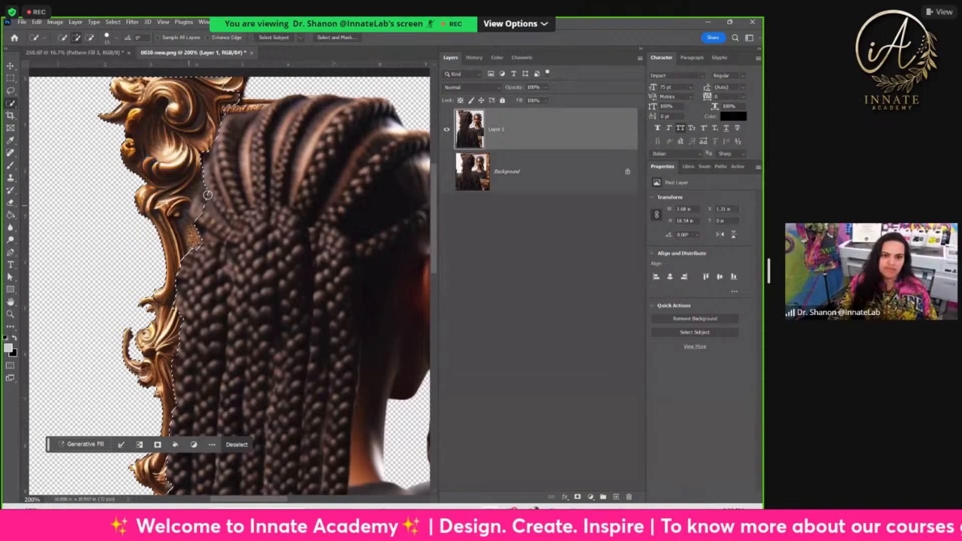
Step: Add the top of the gold frame above the hair to the selection and subtract the selected edge of the braids
scroll(234, 125, up, 1)
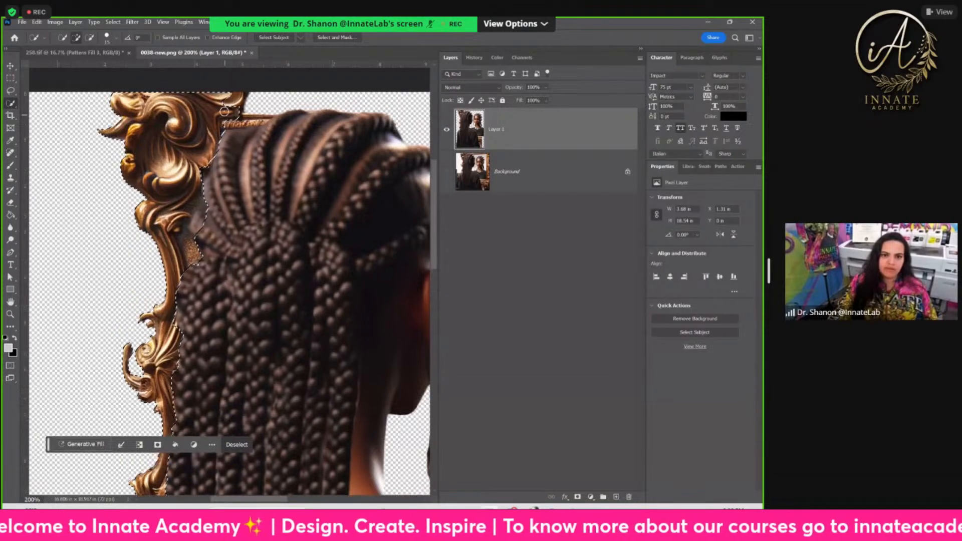
click(248, 119)
drag(248, 118, 265, 118)
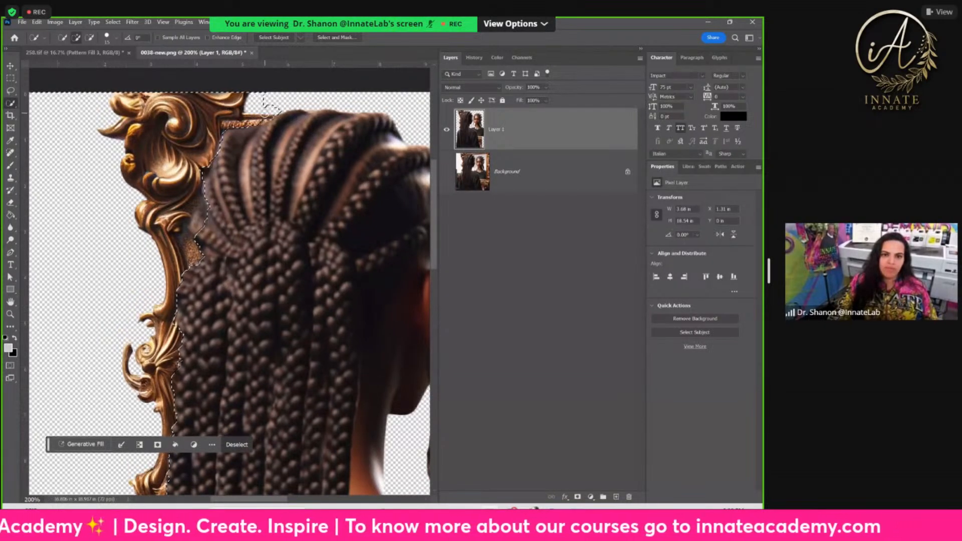
scroll(274, 107, up, 2)
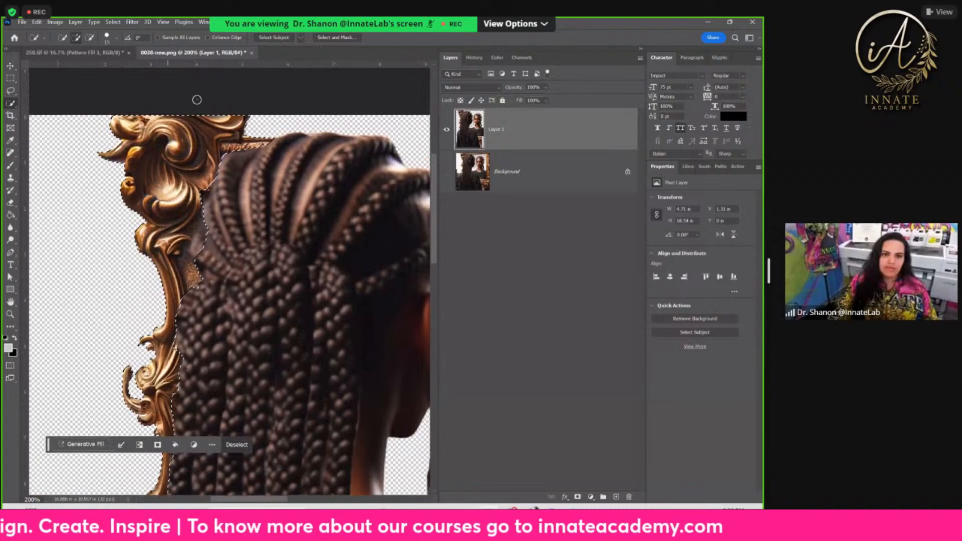
click(89, 38)
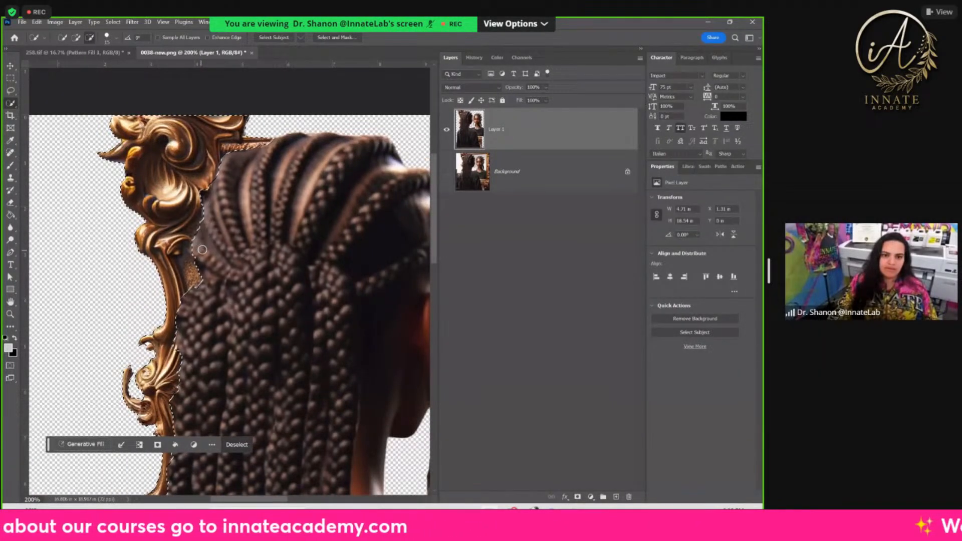
drag(195, 252, 242, 245)
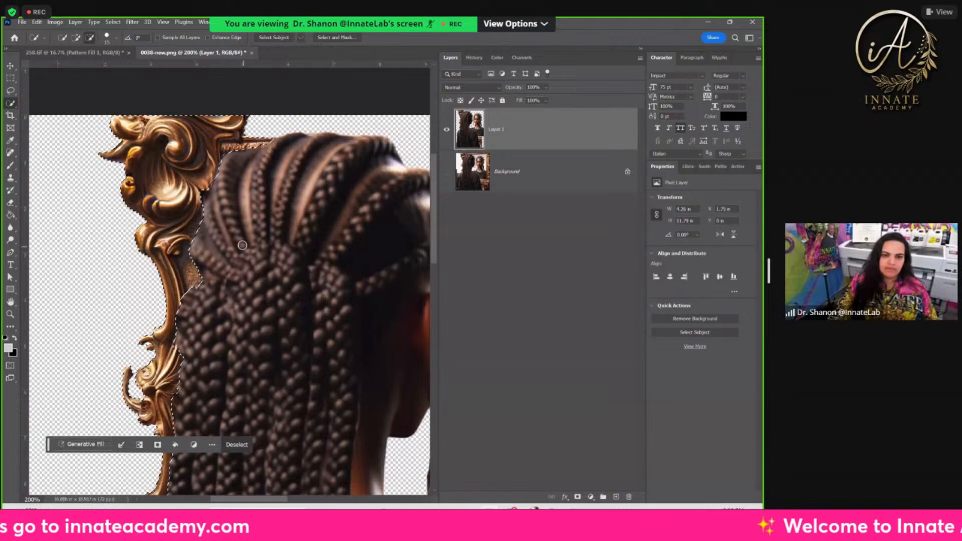
scroll(260, 215, up, 1)
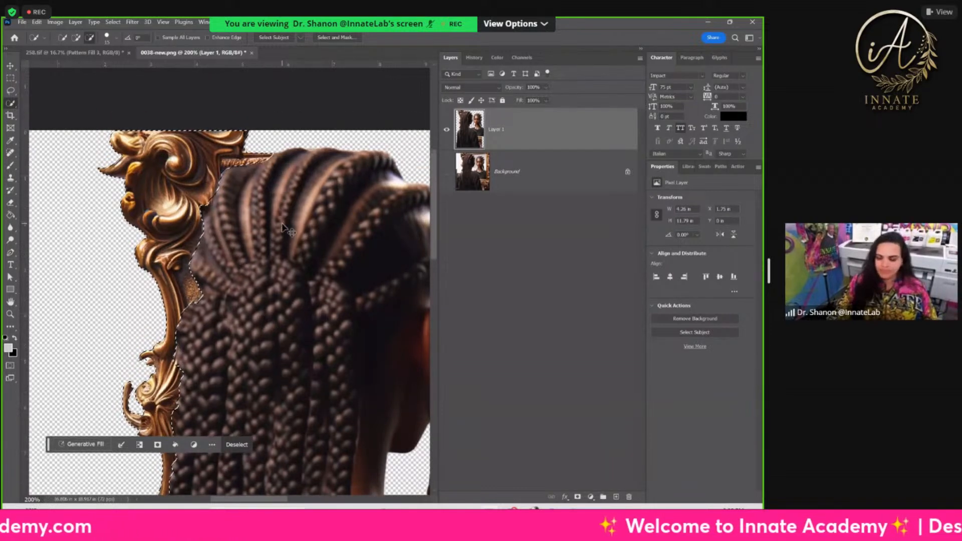
Step: Delete the selected gold frame from Layer 1 and deselect
key(ctrl+minus)
key(ctrl+minus)
key(ctrl+minus)
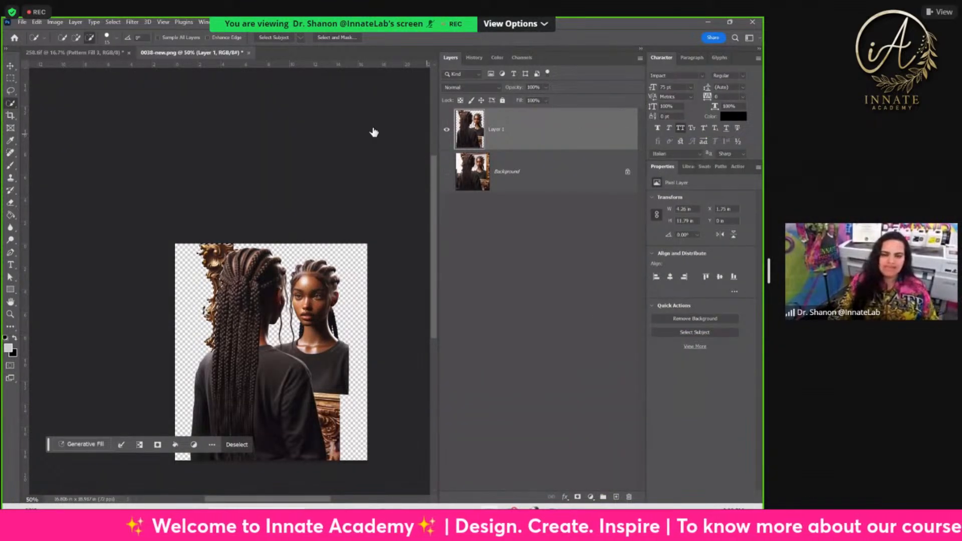
key(Delete)
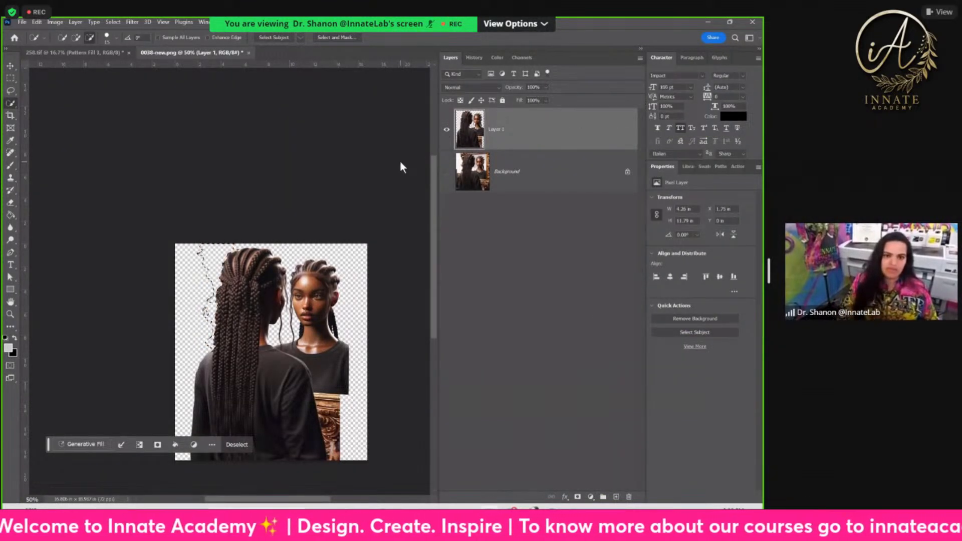
key(ctrl+d)
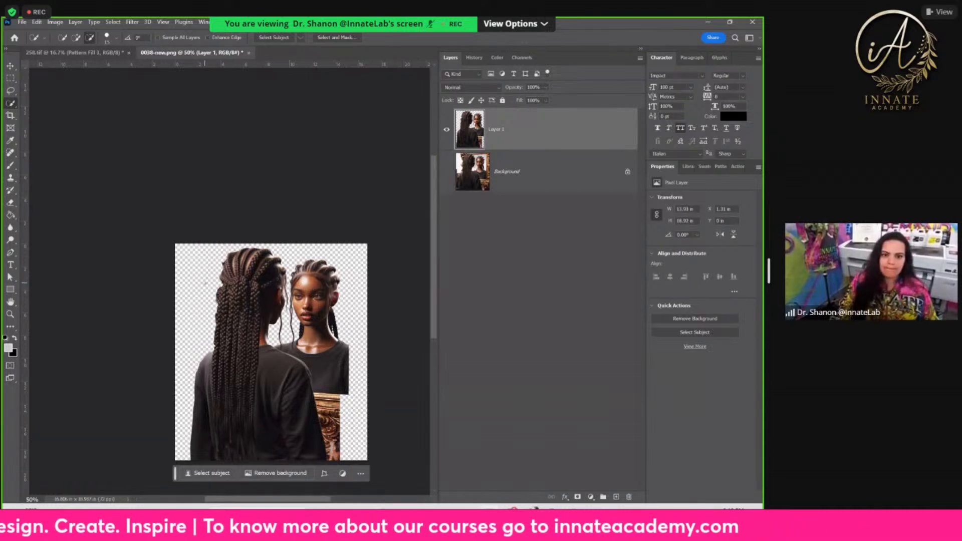
Step: Trace a closed Pen path along the outer edge of the back-facing woman's braids, enclosing the remaining frame remnants
scroll(201, 278, down, 1)
scroll(203, 265, down, 2)
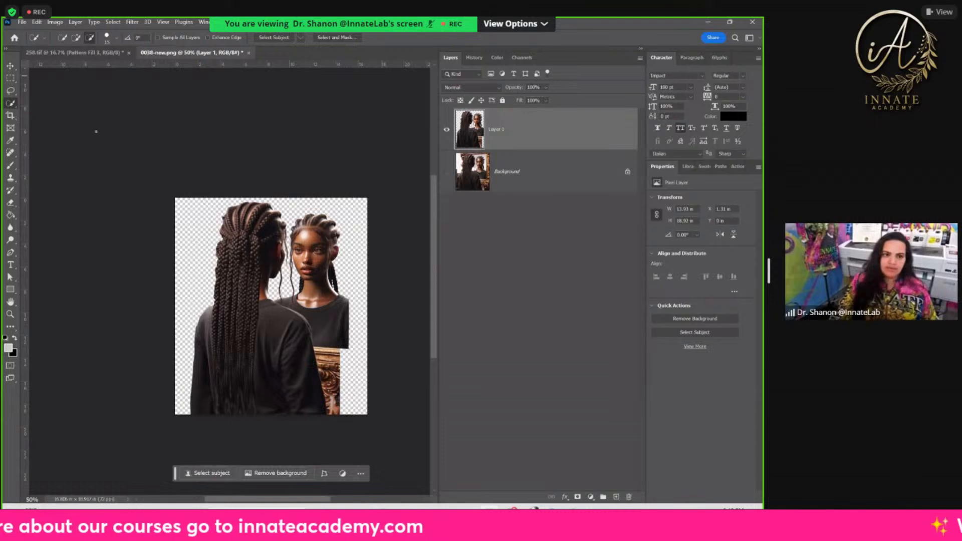
click(6, 90)
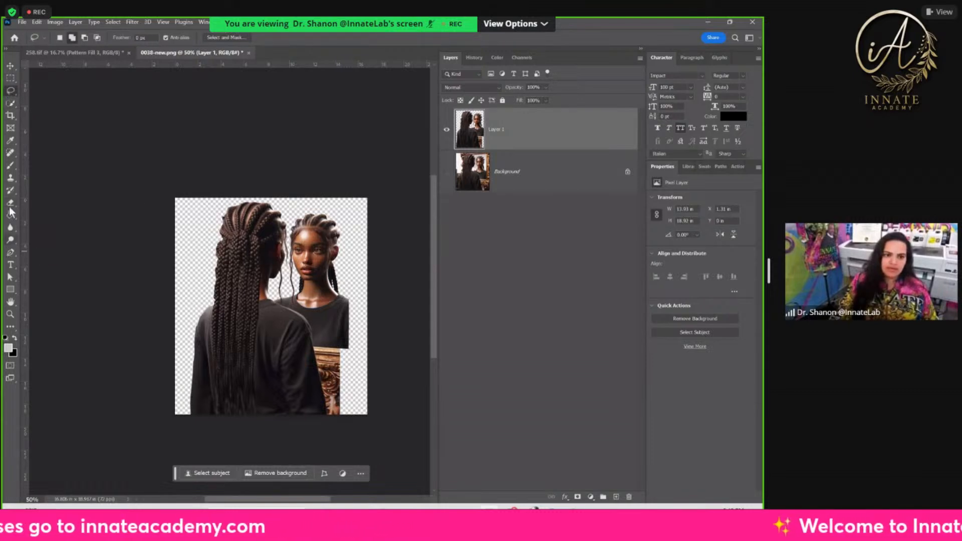
click(10, 252)
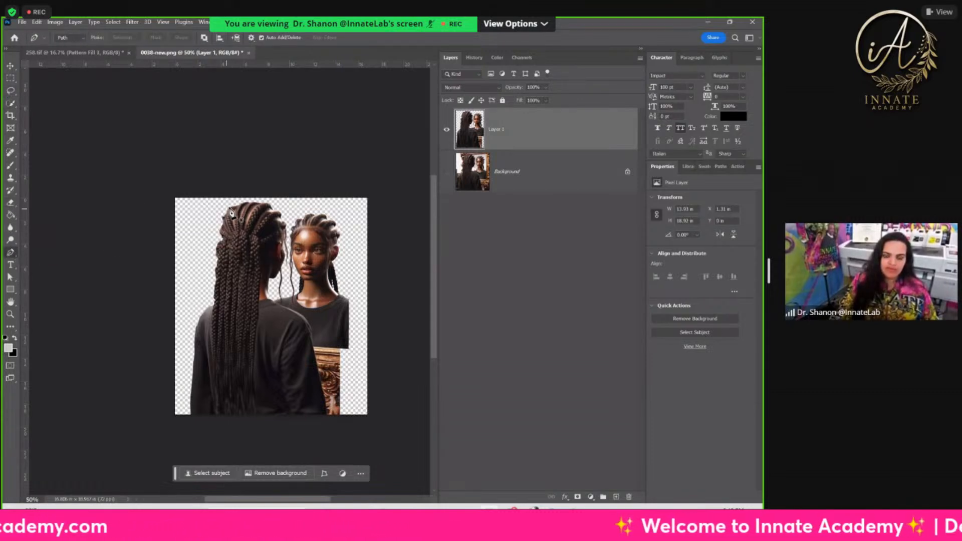
scroll(226, 210, up, 2)
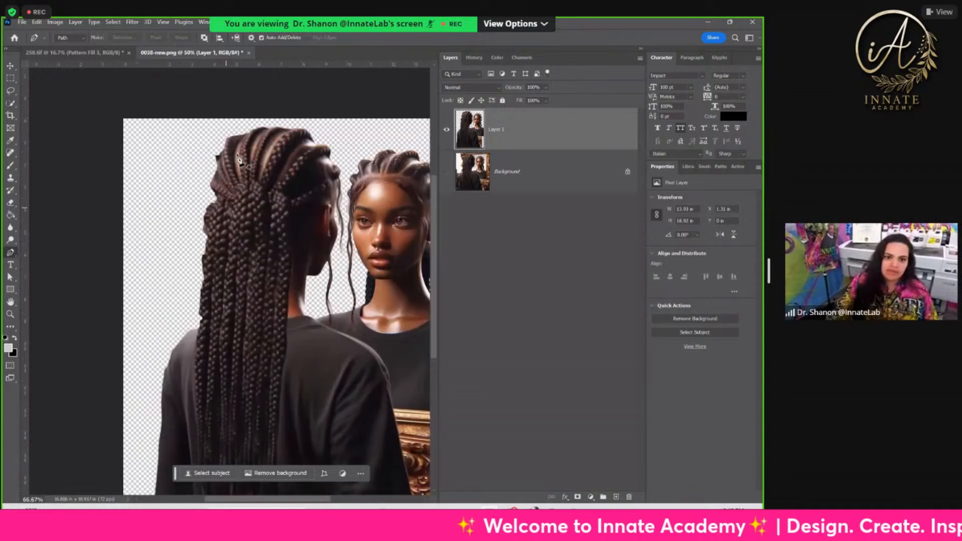
click(227, 122)
click(222, 146)
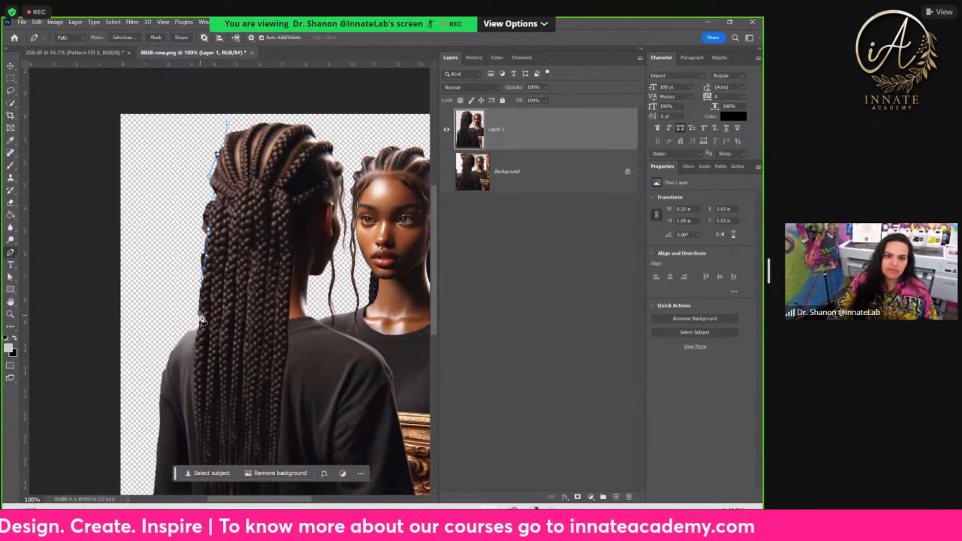
click(163, 337)
drag(154, 276, 152, 255)
click(153, 192)
click(227, 125)
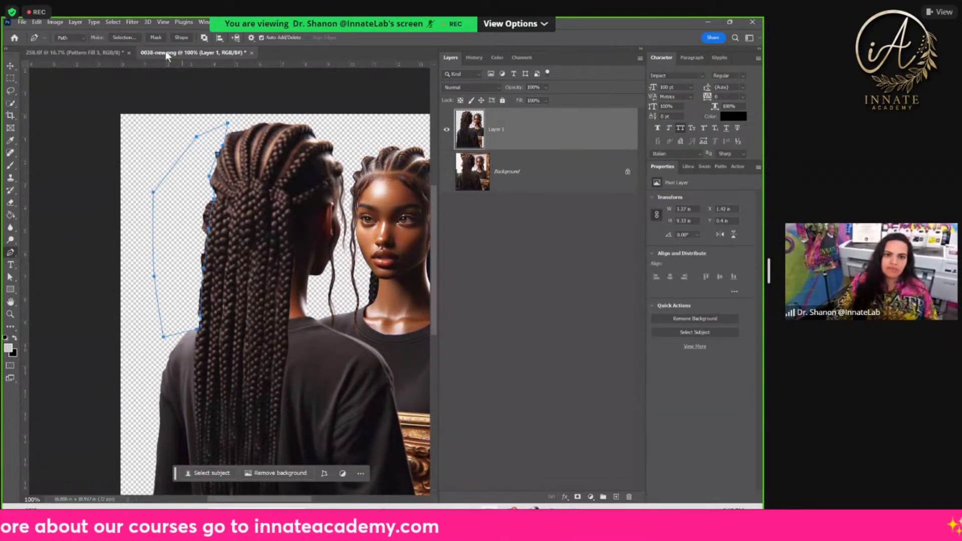
Step: Convert the path beside the braids into a selection, delete the remnants inside it and deselect
click(124, 37)
key(Return)
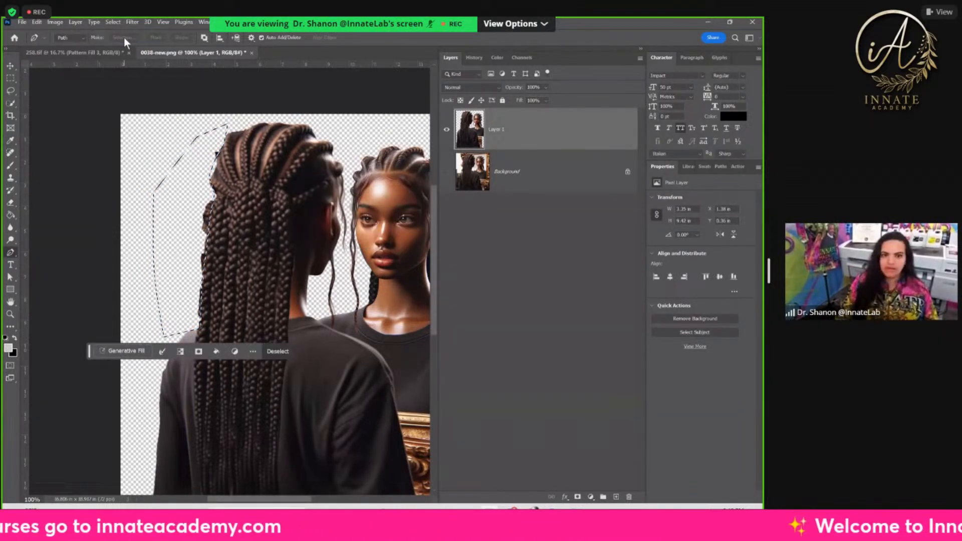
key(ctrl+d)
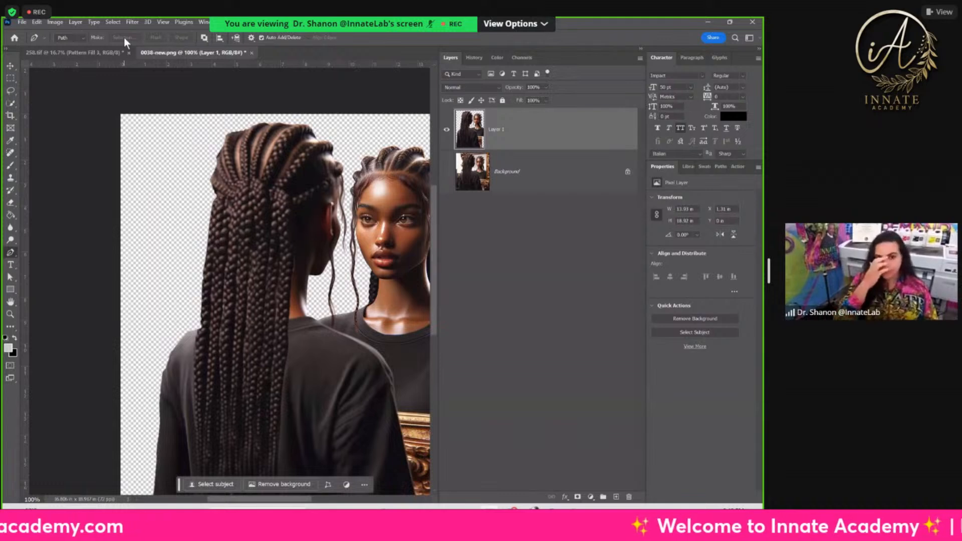
Step: Try to outline the leftover frame piece below the reflection's shirt with a Pen path and convert it to a selection
key(ctrl+minus)
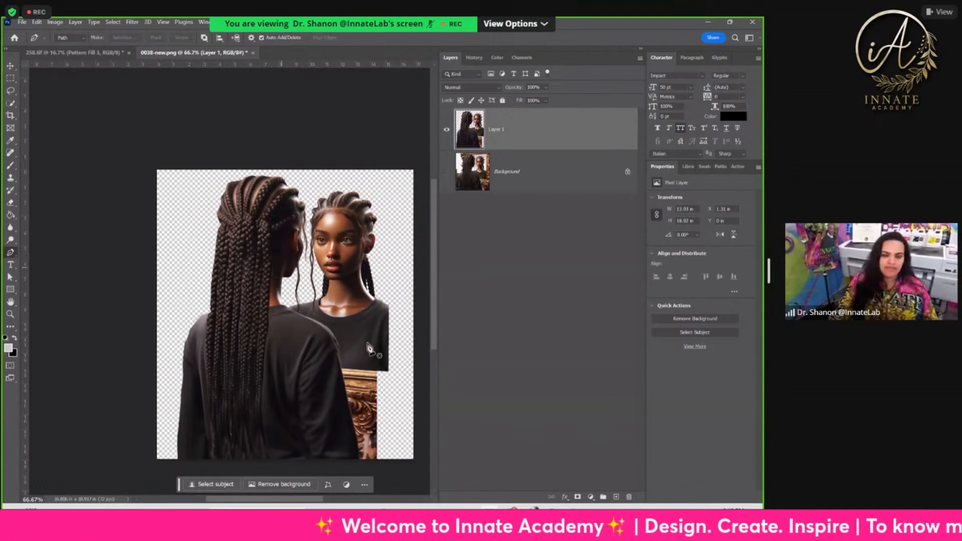
click(390, 371)
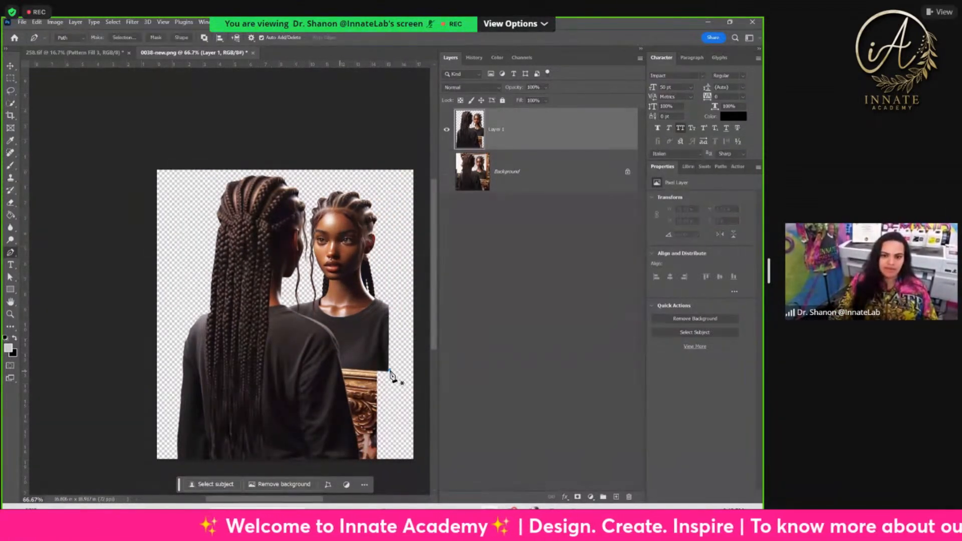
click(340, 367)
click(362, 461)
click(392, 461)
click(409, 406)
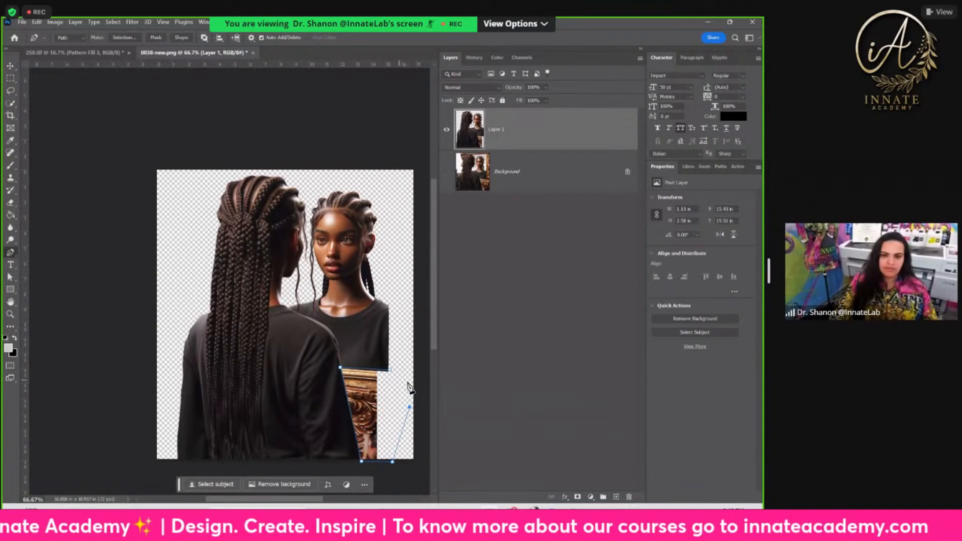
click(390, 372)
key(ctrl+Return)
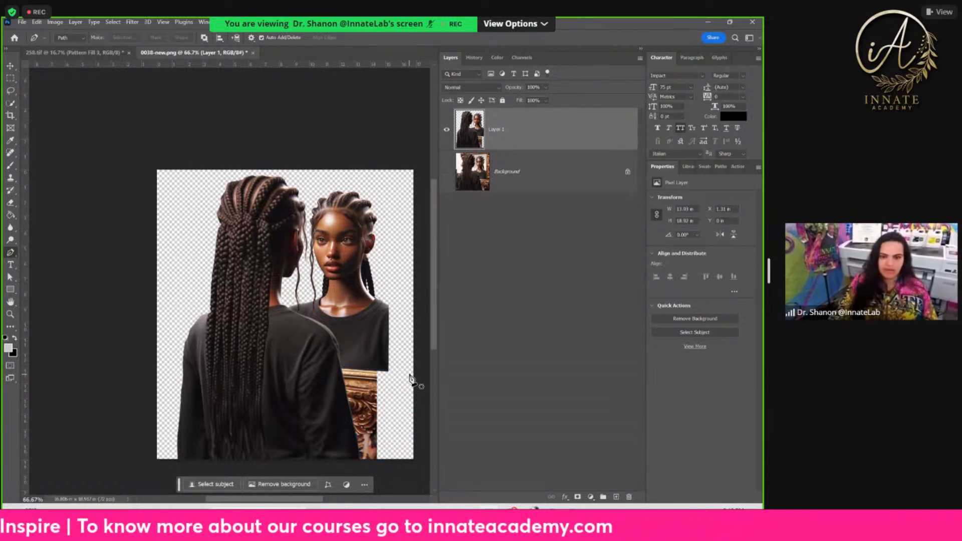
click(396, 374)
click(342, 370)
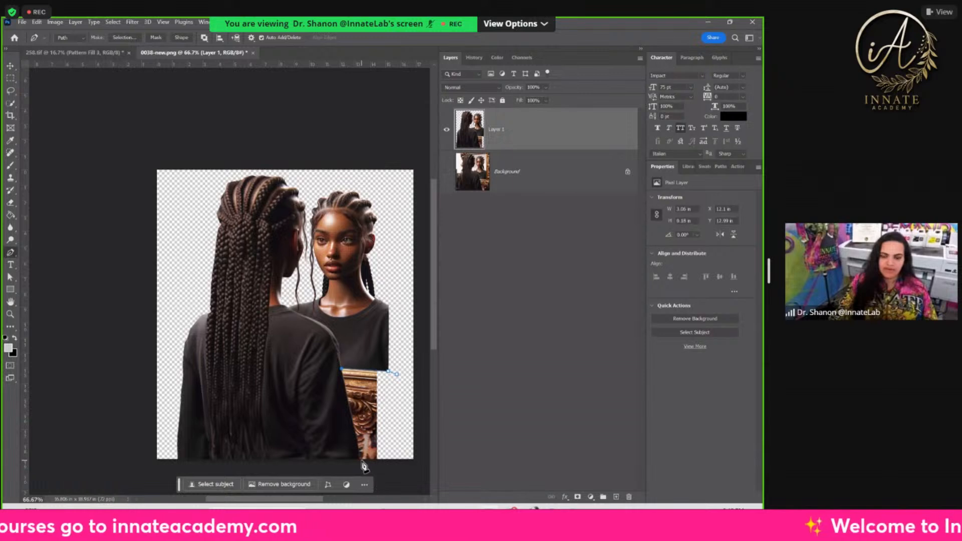
key(Escape)
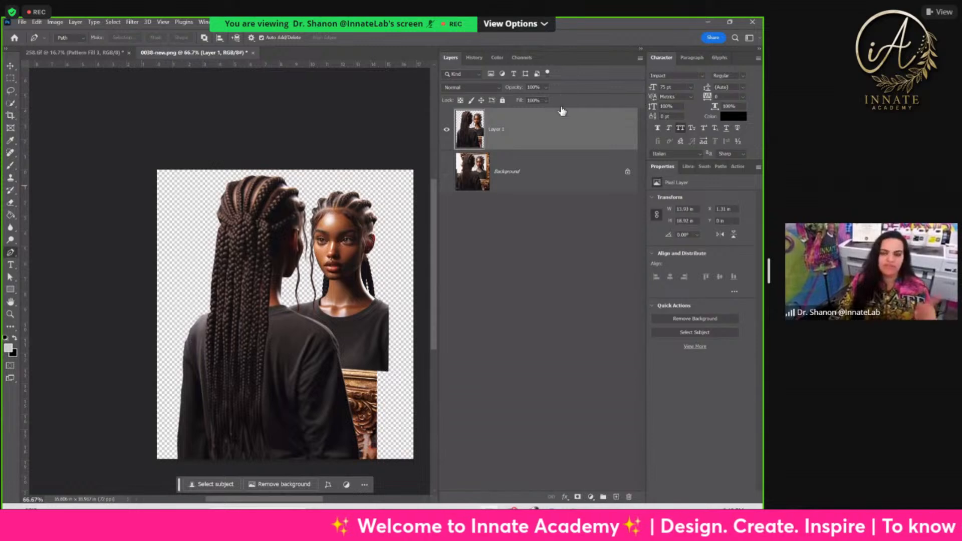
Step: In 258.tif, hide both Layer 4 copies showing the two men, inside and above Group 5
click(116, 52)
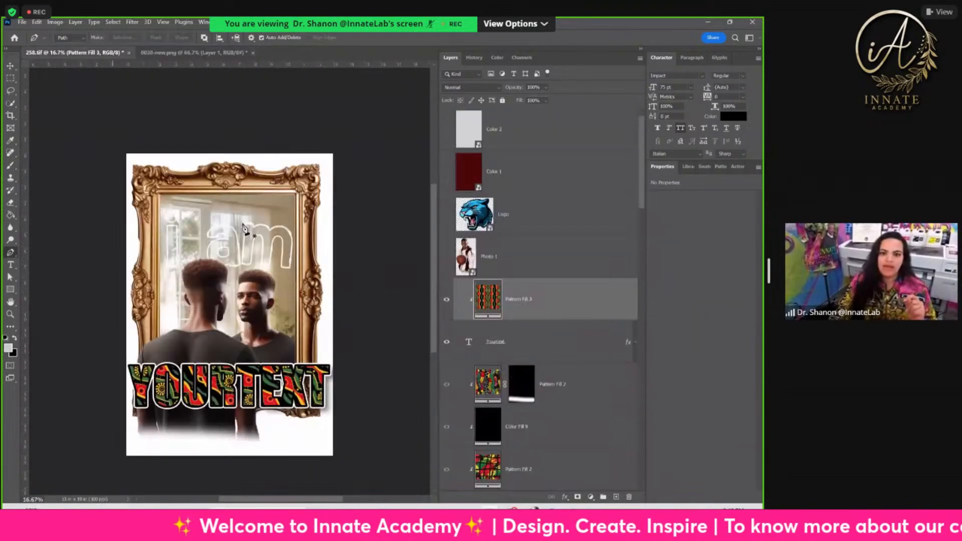
key(v)
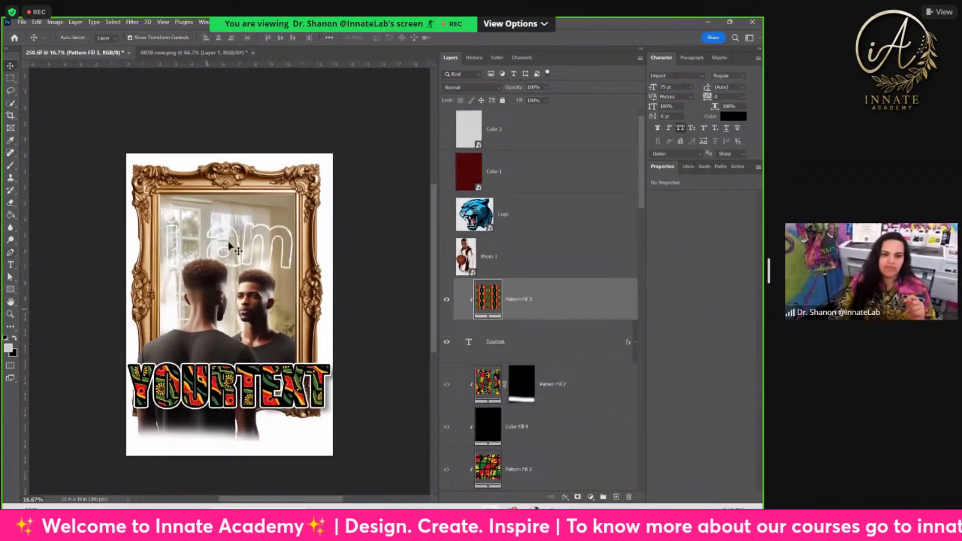
right_click(204, 296)
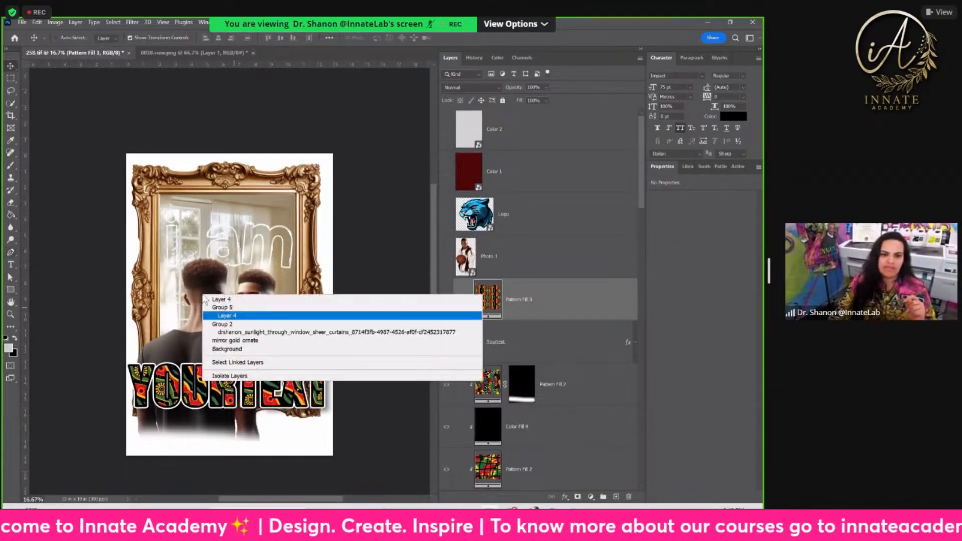
click(240, 315)
scroll(522, 445, down, 2)
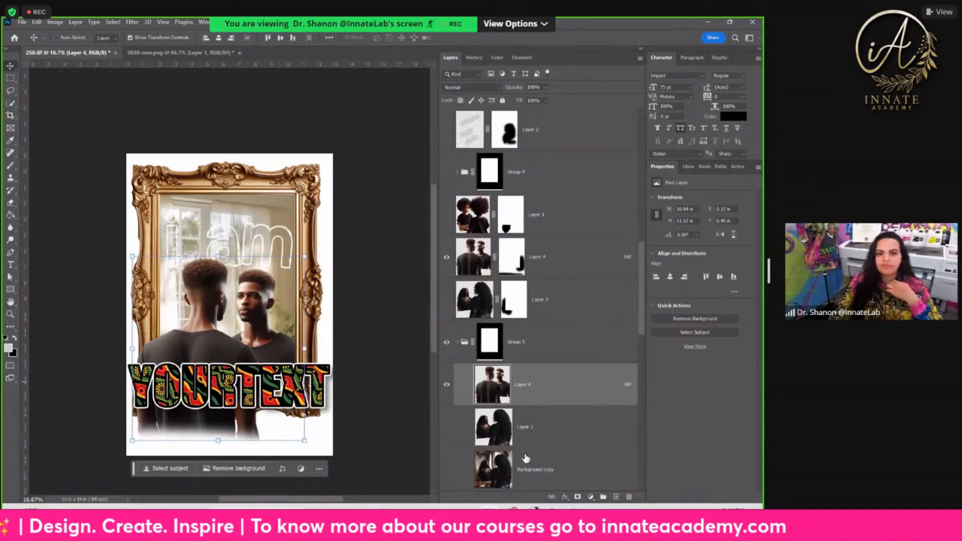
click(446, 386)
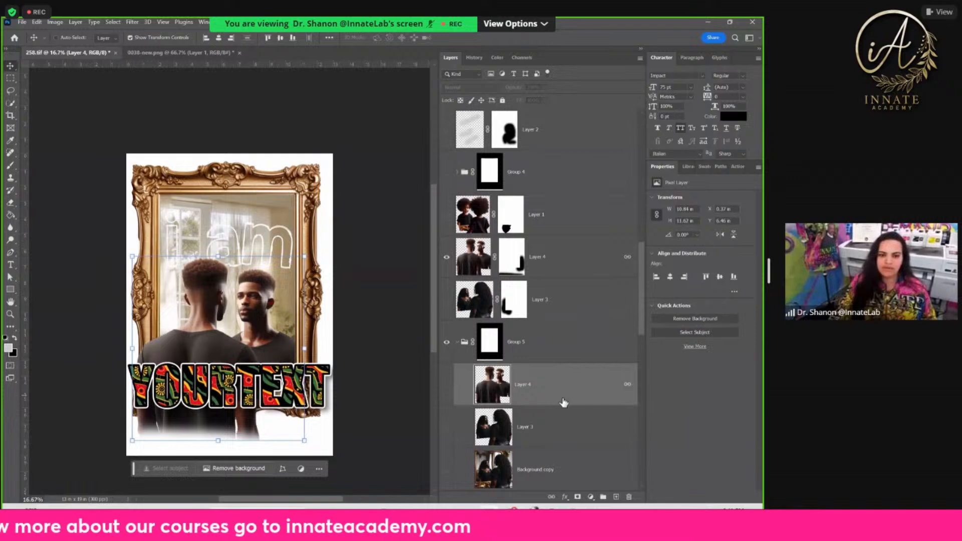
click(446, 258)
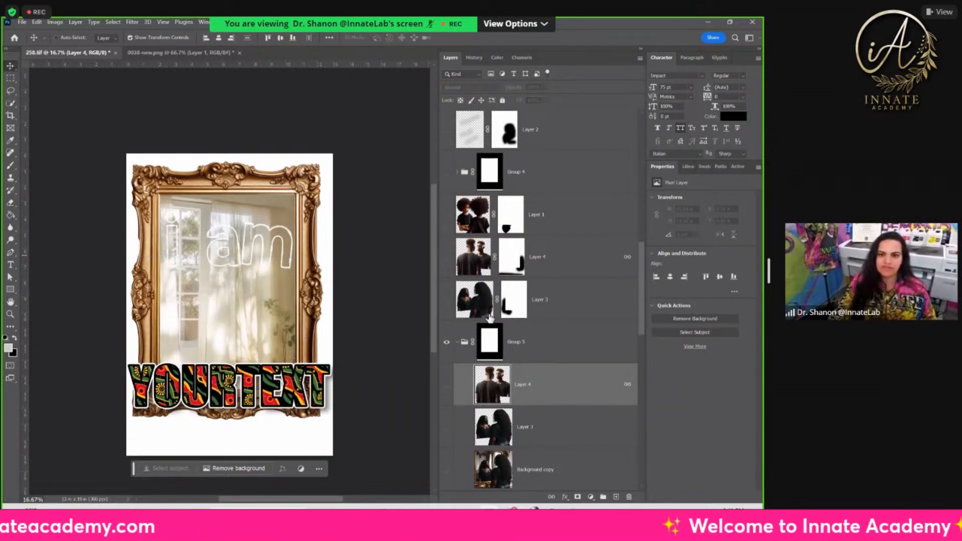
Step: Hide the pattern-filled YOURTEXT text layer across the mirror's lower edge
scroll(489, 317, up, 7)
scroll(447, 308, up, 2)
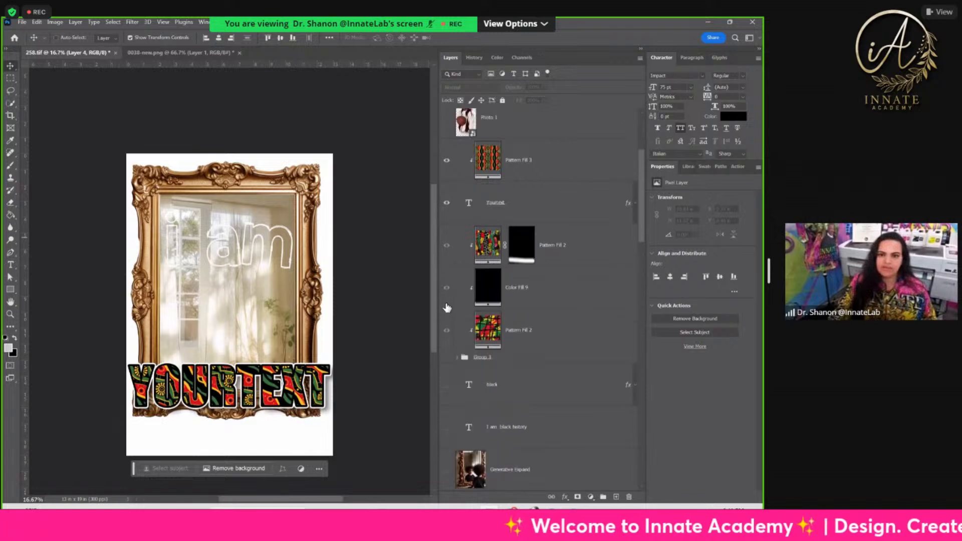
click(445, 202)
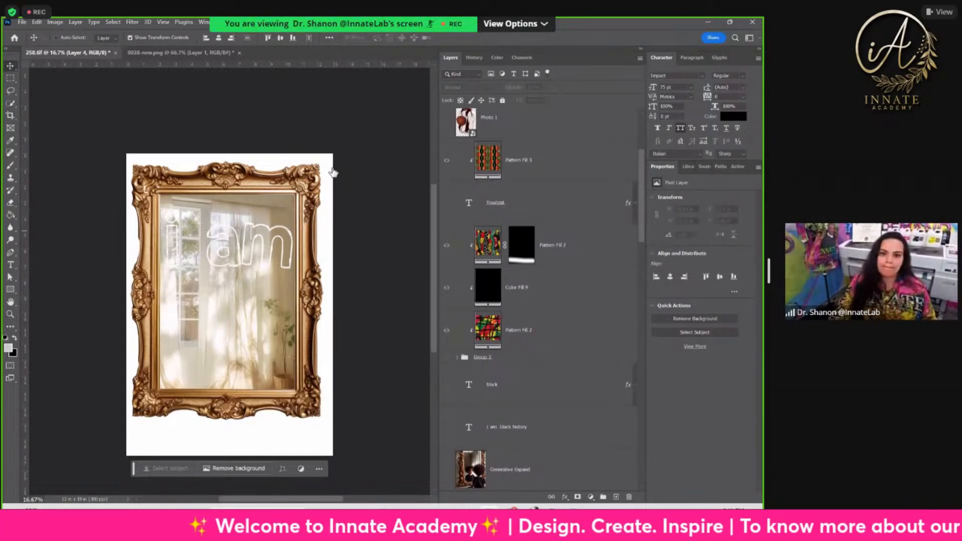
Step: Duplicate Layer 1 of 0038-new.png into the 258.tif document as Layer 5
click(219, 54)
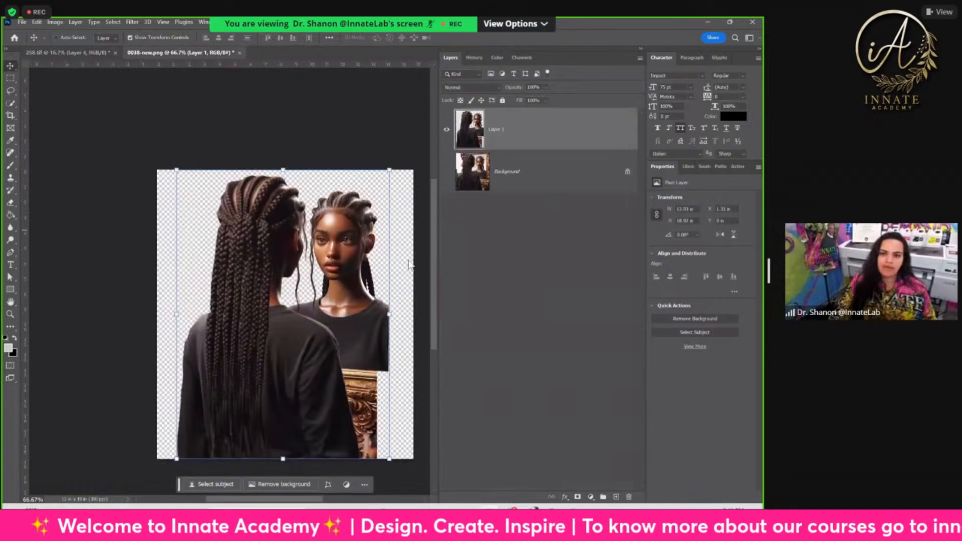
right_click(532, 134)
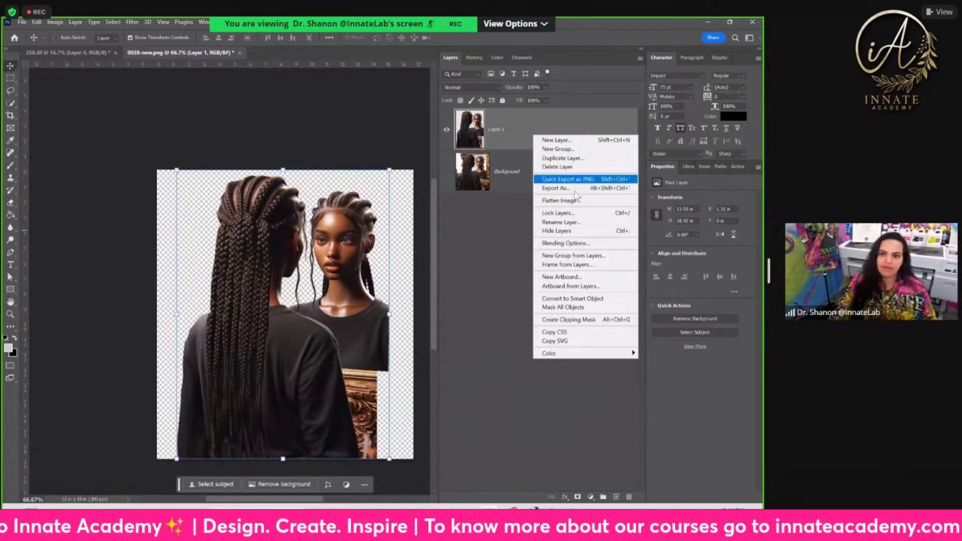
click(563, 158)
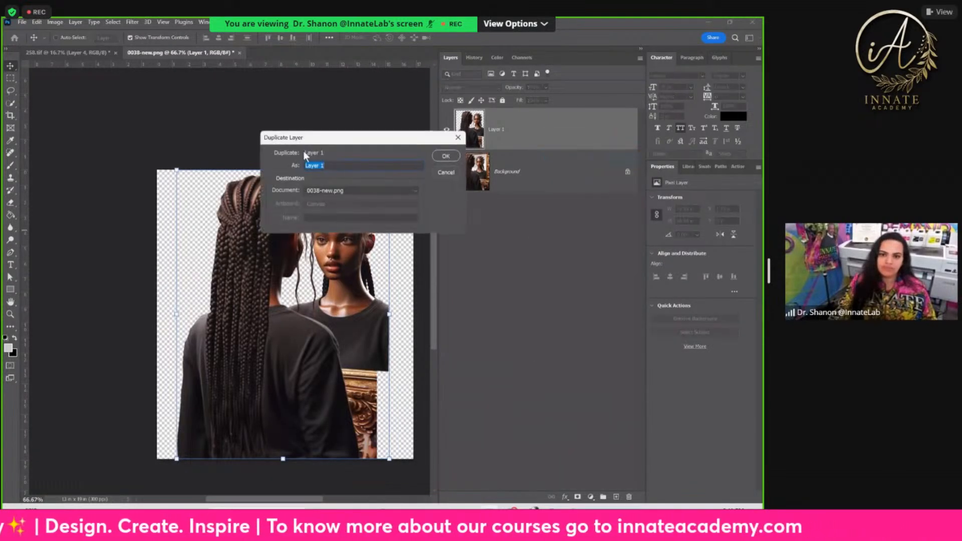
click(326, 191)
click(328, 206)
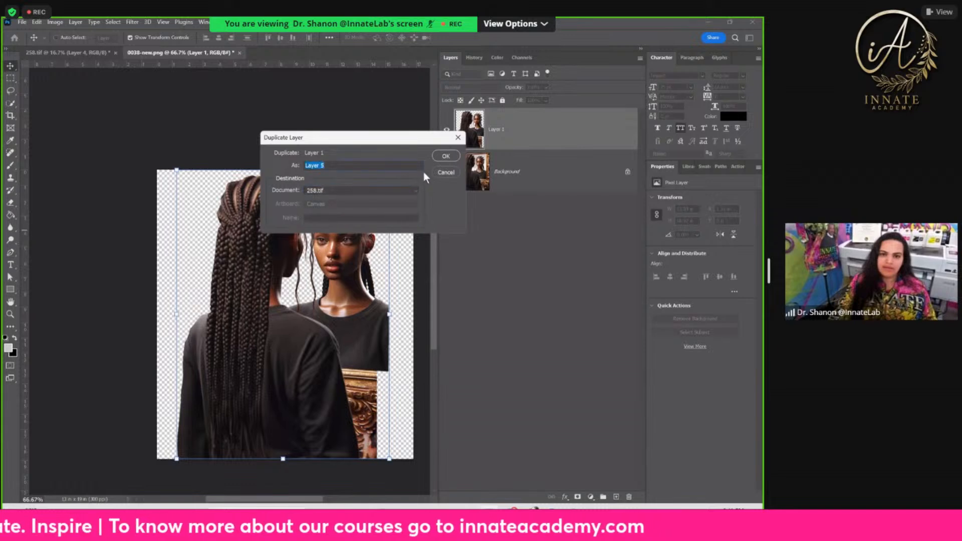
click(447, 157)
Step: In 258.tif, enlarge the women's layer to about 10.97 by 14.89 in and position it over the mirror's lower part
click(88, 52)
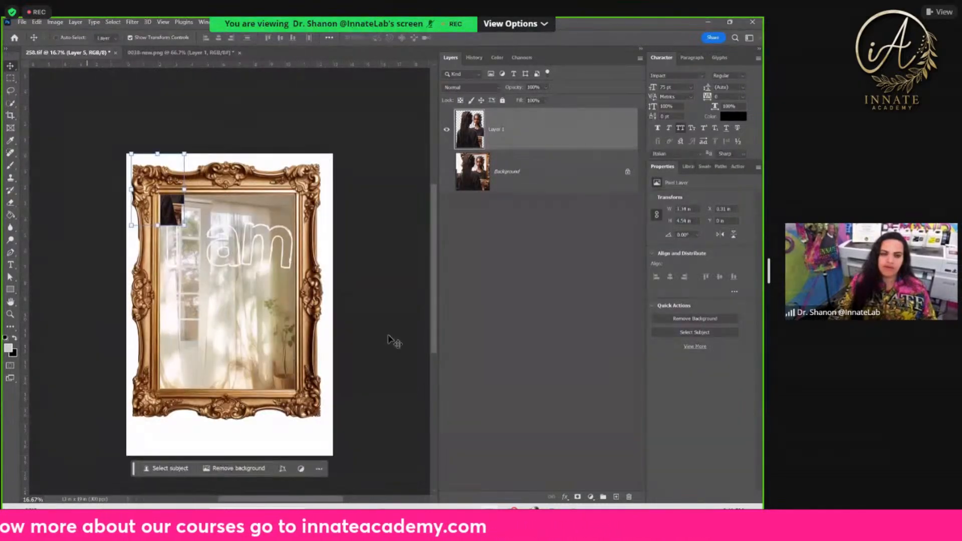
drag(190, 247, 192, 393)
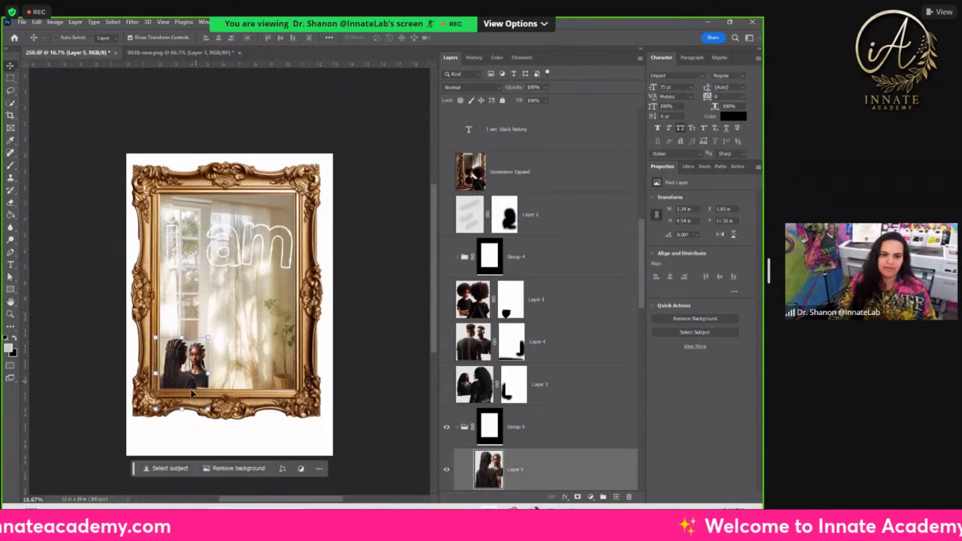
drag(208, 339, 317, 210)
drag(255, 273, 236, 345)
drag(293, 255, 304, 228)
mouse_move(203, 312)
mouse_down()
mouse_move(218, 320)
mouse_move(206, 320)
mouse_up()
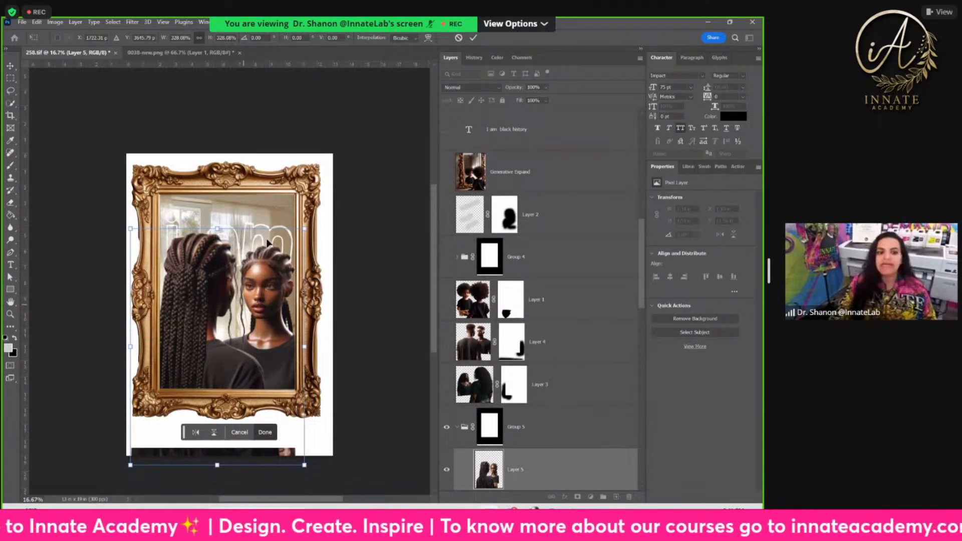
mouse_move(238, 346)
mouse_down()
mouse_move(238, 315)
mouse_move(238, 346)
mouse_up()
drag(239, 289, 239, 289)
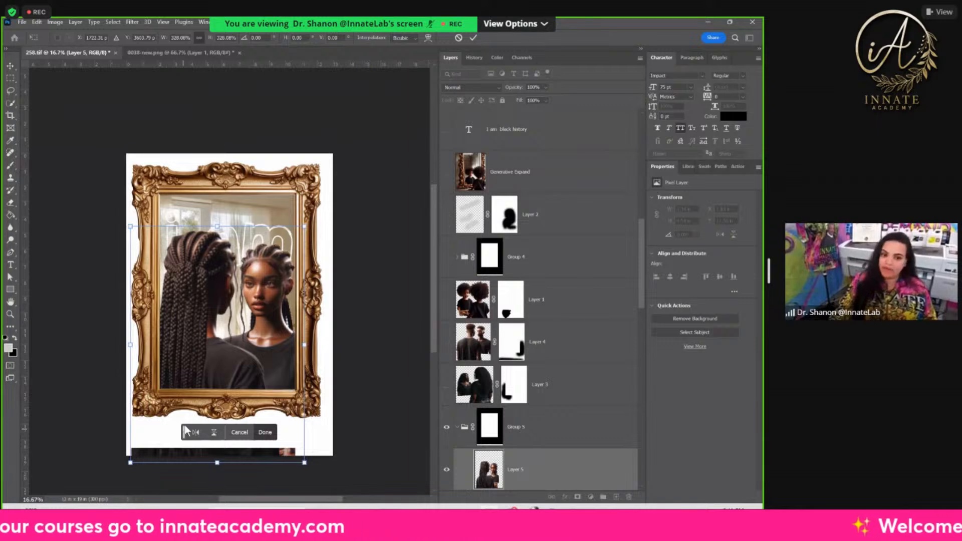
key(Return)
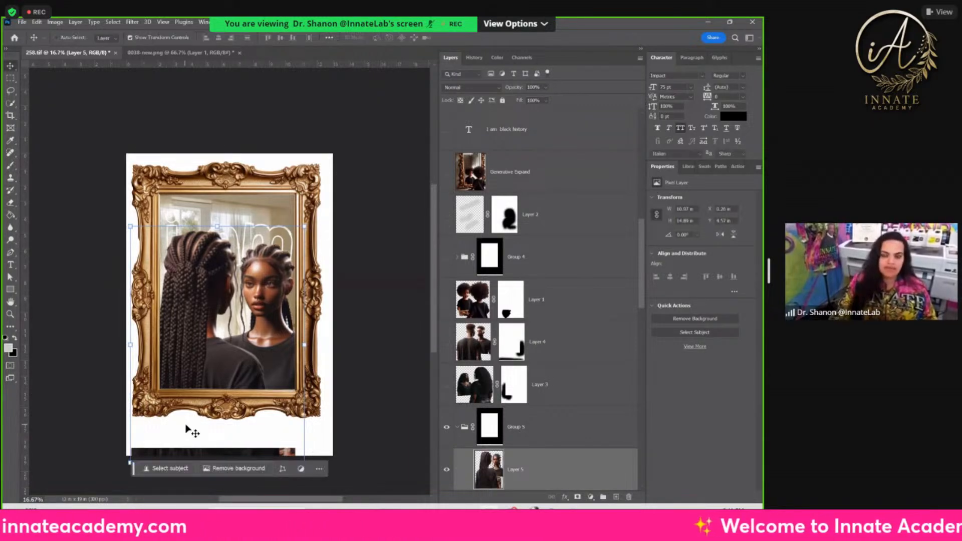
Step: Copy Layer 5 out of Group 5 to directly above Layer 1 and link the two Layer 5 copies
scroll(551, 456, down, 4)
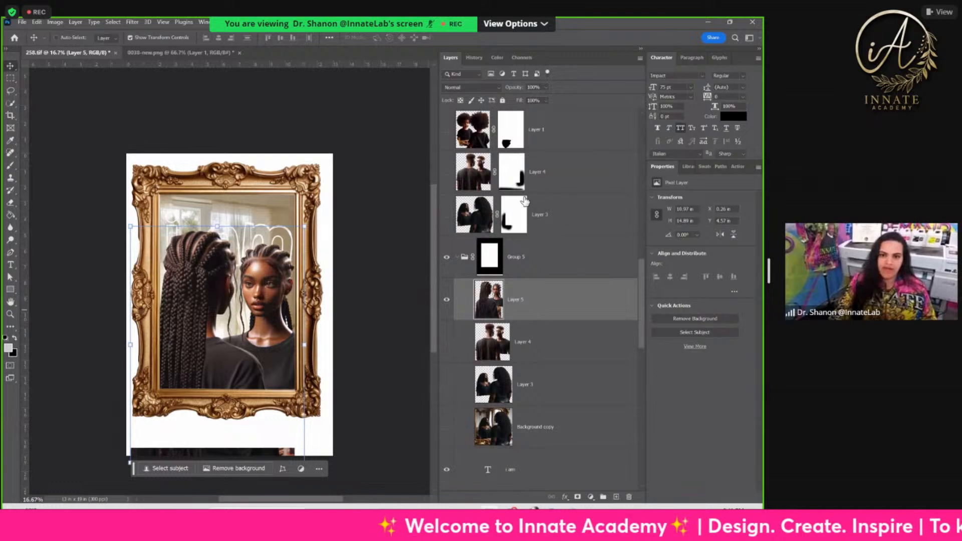
drag(528, 311, 532, 296)
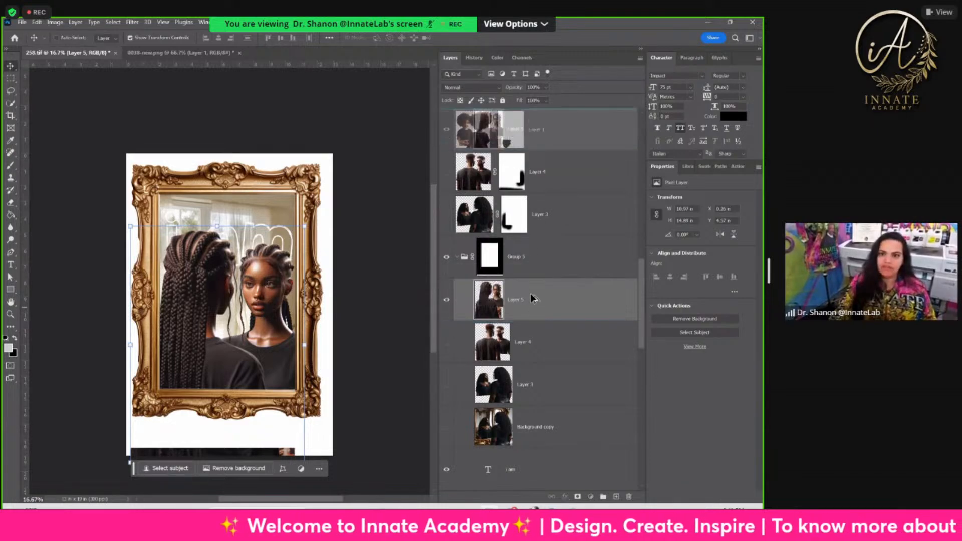
drag(542, 133, 512, 145)
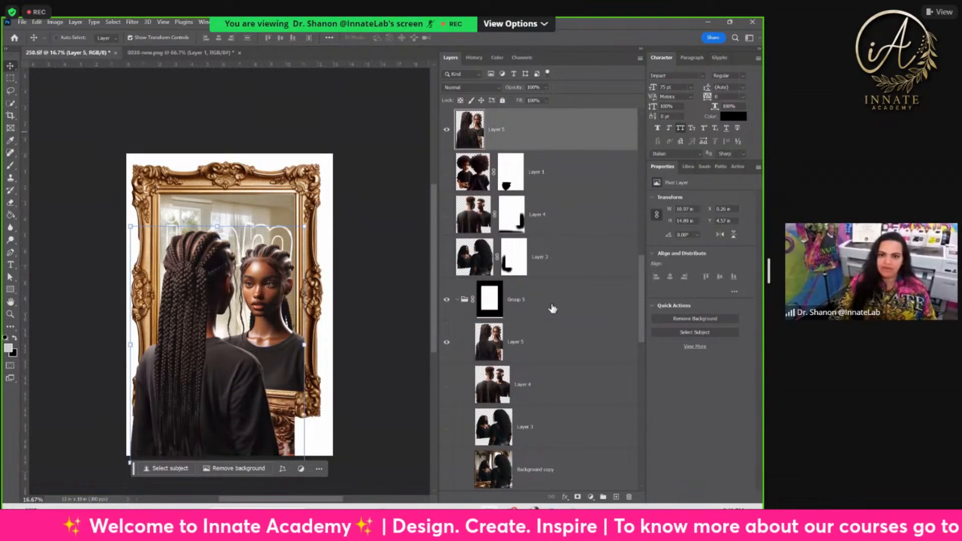
ctrl+click(548, 346)
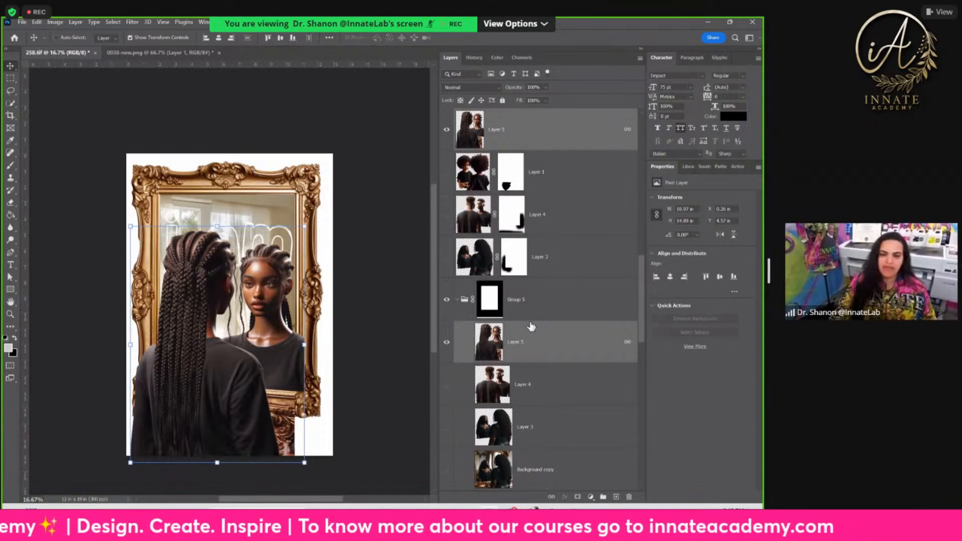
Step: Check the linked Layer 5 copies and compare the design with the upper copy hidden and shown
click(529, 348)
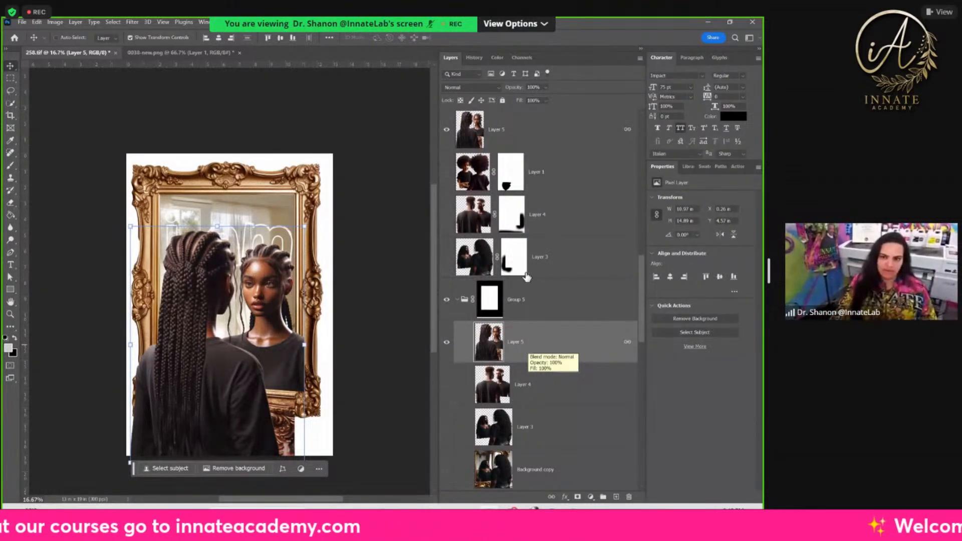
click(541, 141)
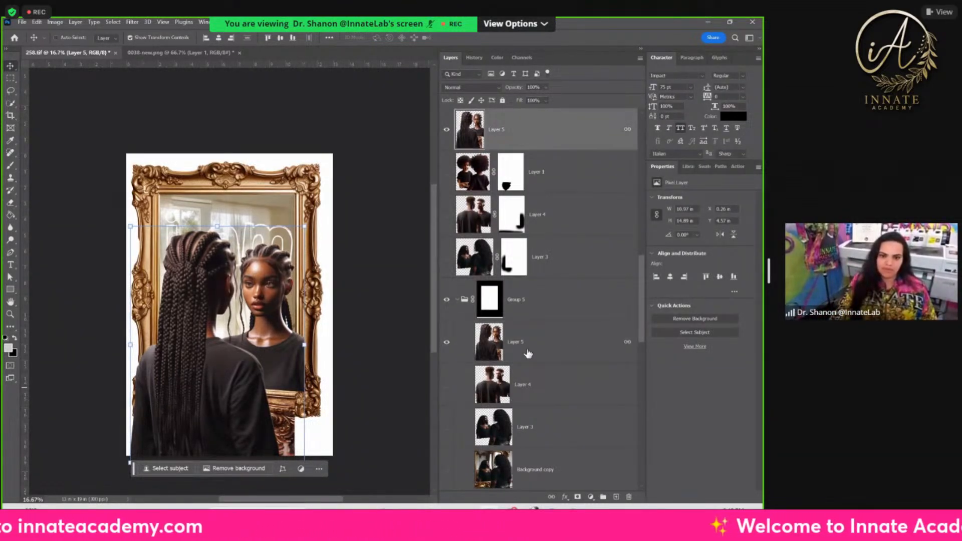
click(538, 380)
click(491, 121)
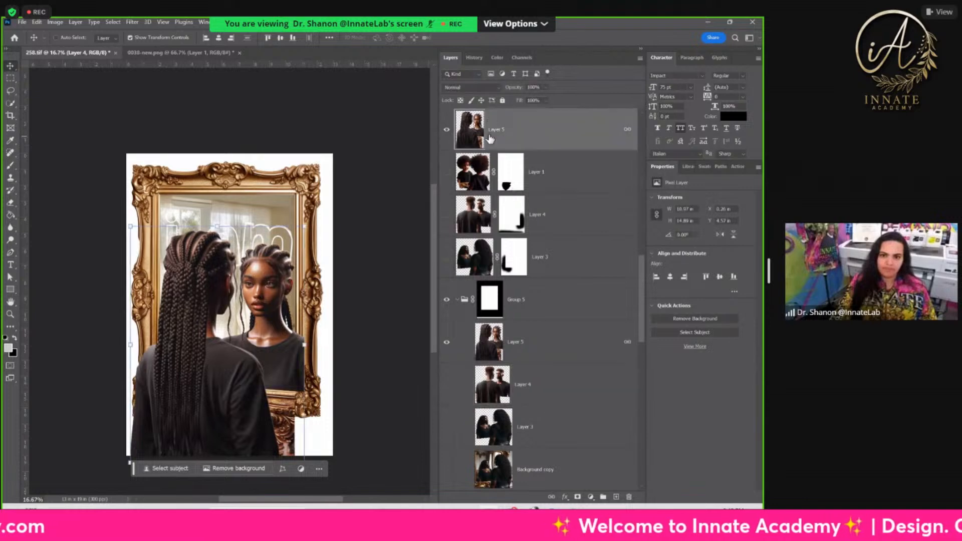
click(447, 135)
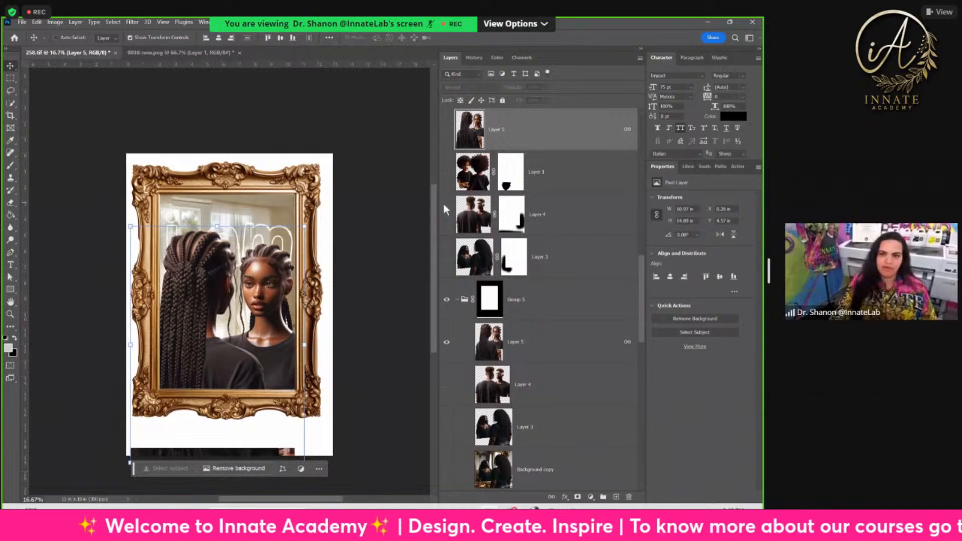
click(447, 134)
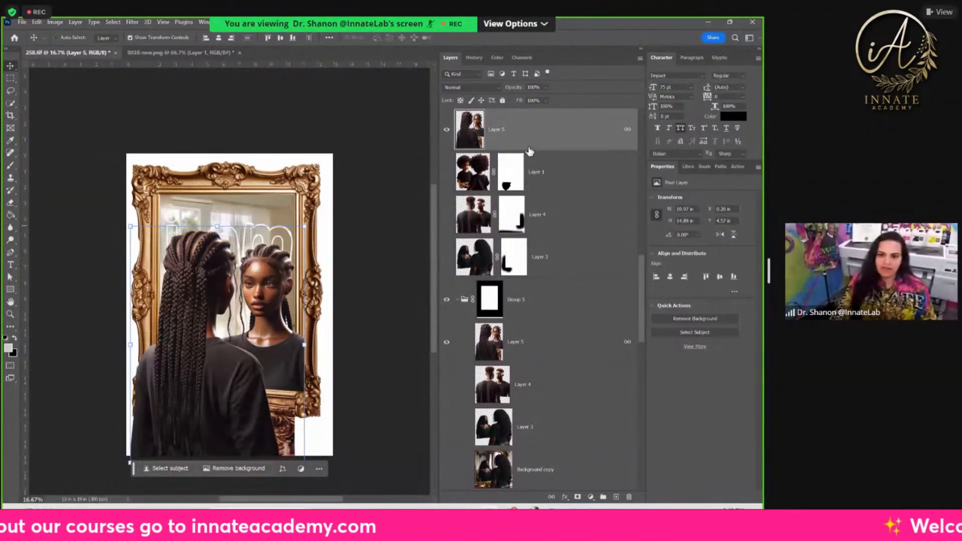
Step: Load Group 5's mask as a selection, invert it, and add the strip along the canvas's bottom edge with the Rectangular Marquee
click(500, 298)
ctrl+click(491, 304)
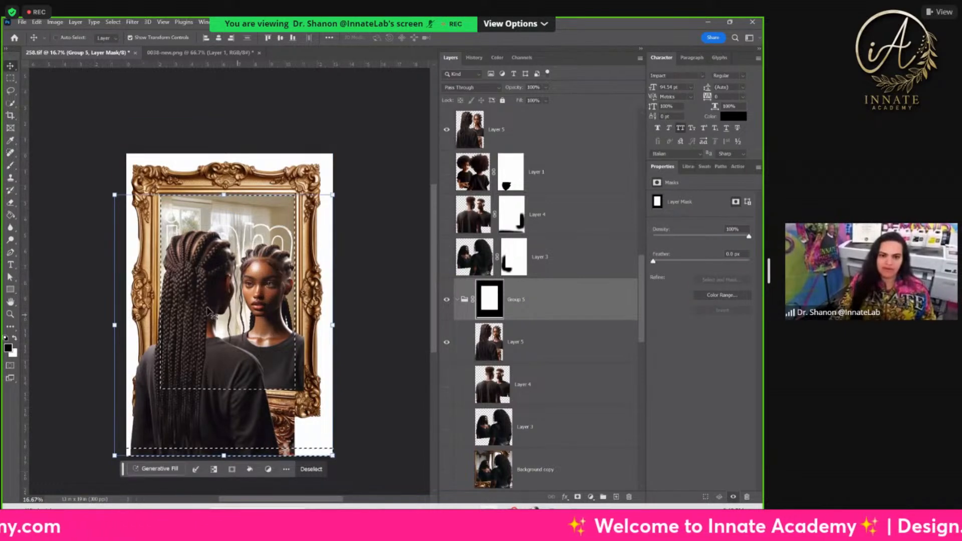
click(112, 22)
click(119, 55)
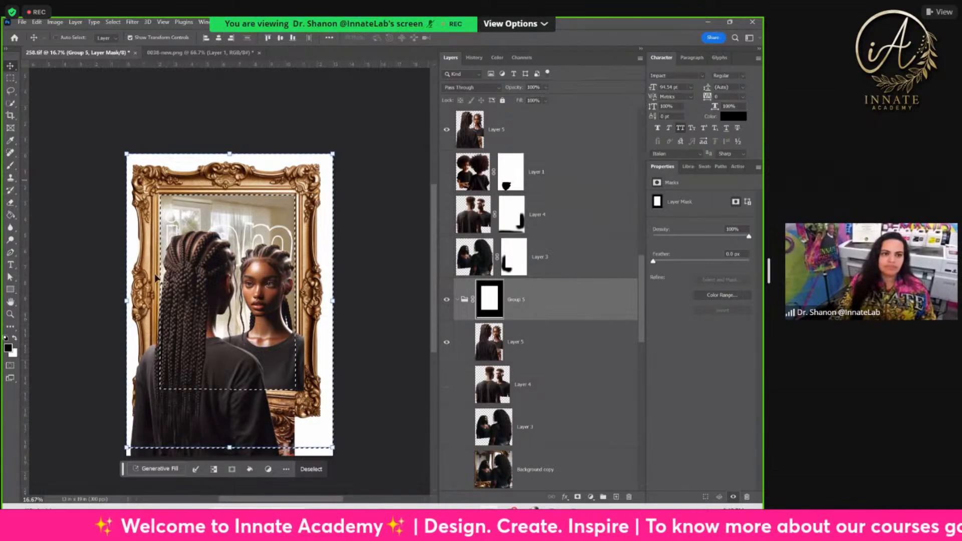
click(10, 78)
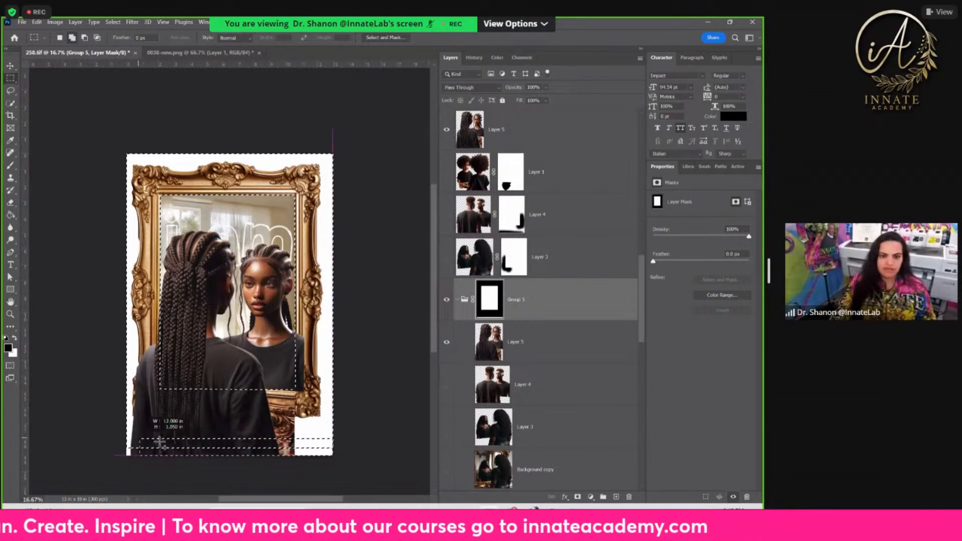
drag(126, 437, 126, 438)
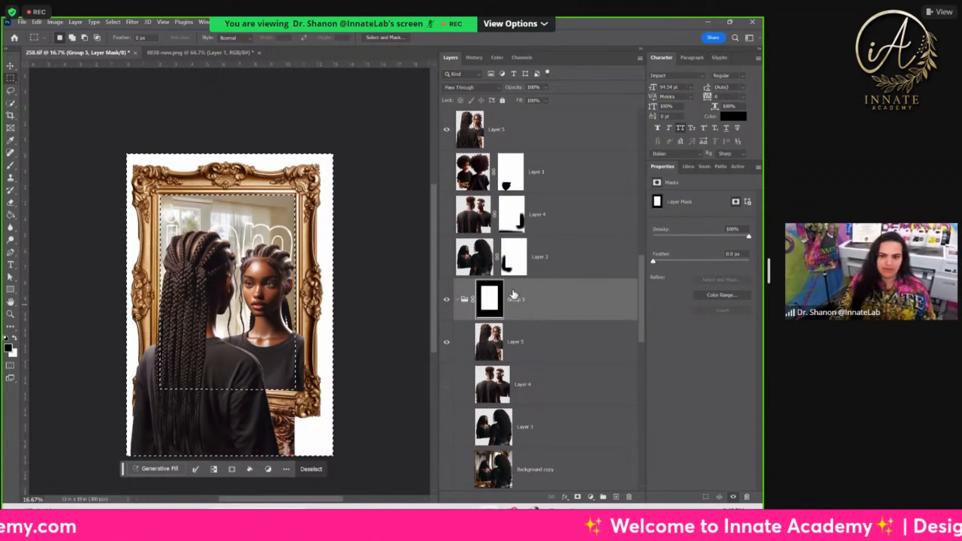
Step: Add a layer mask to the upper Layer 5 from the selection outside the mirror opening and hide Group 5
click(474, 132)
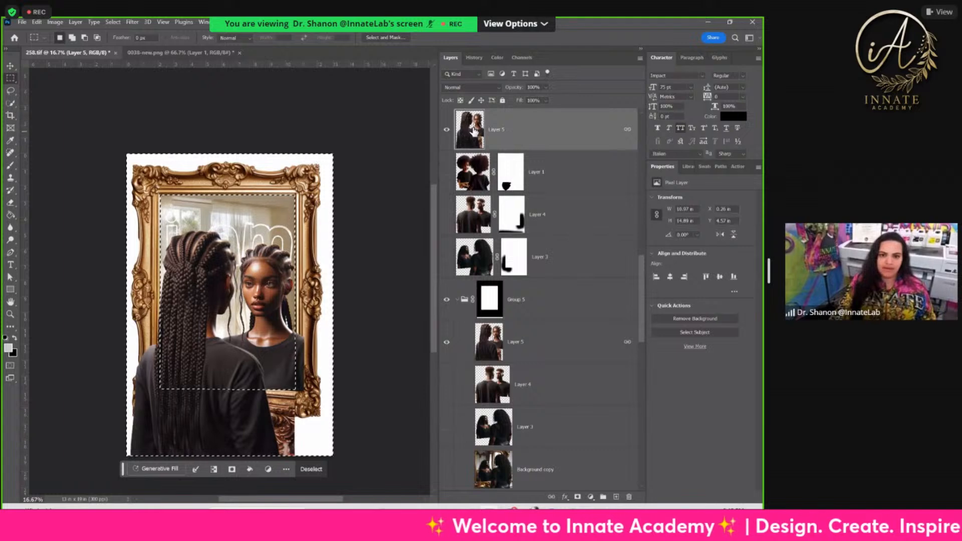
key(ctrl+plus)
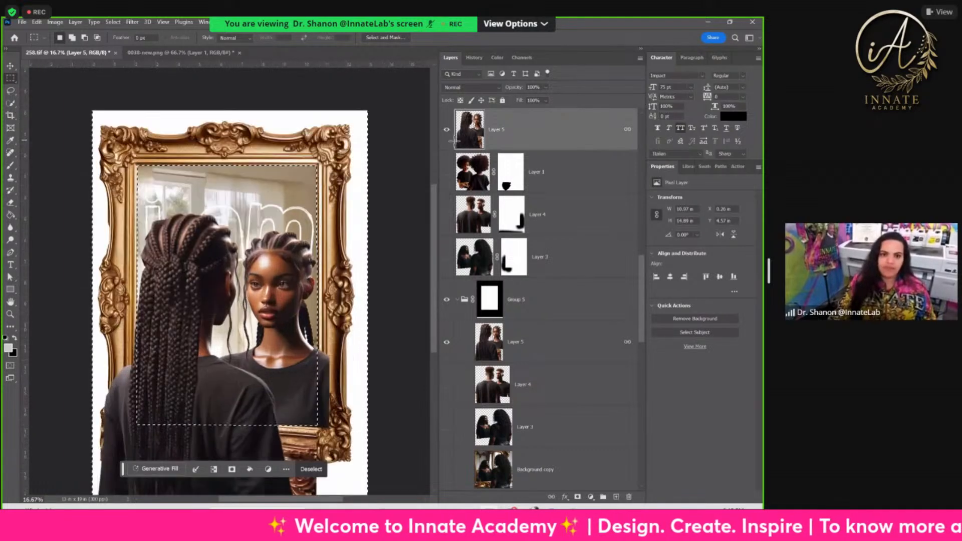
drag(244, 342, 219, 215)
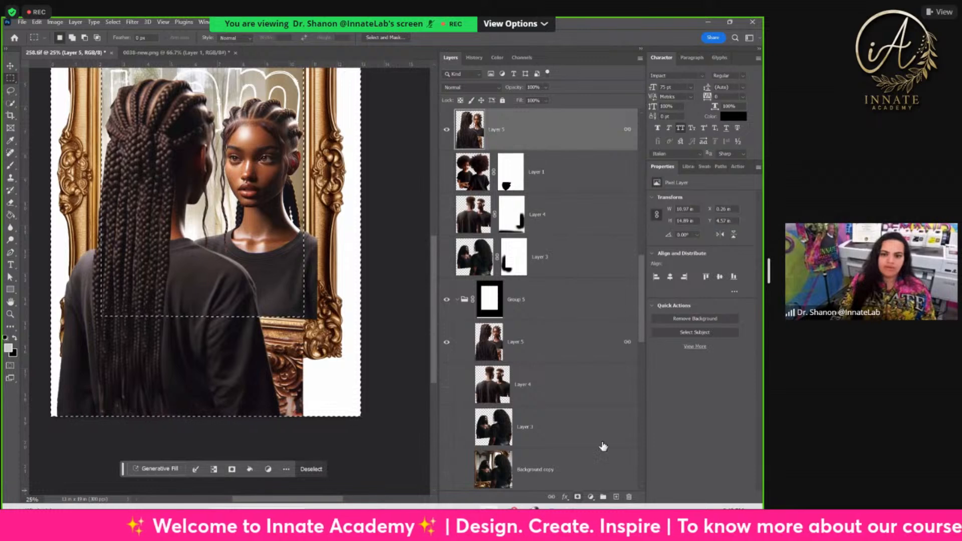
click(575, 496)
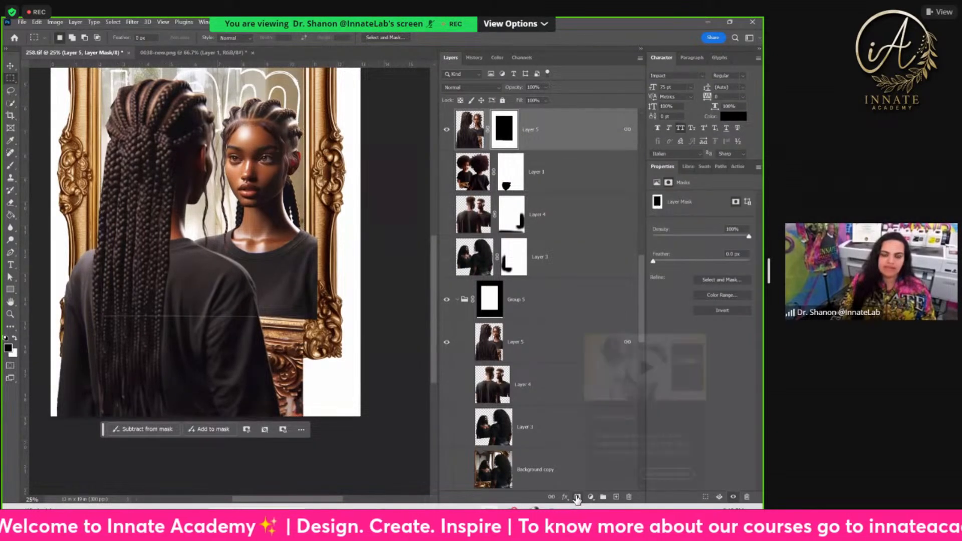
click(446, 300)
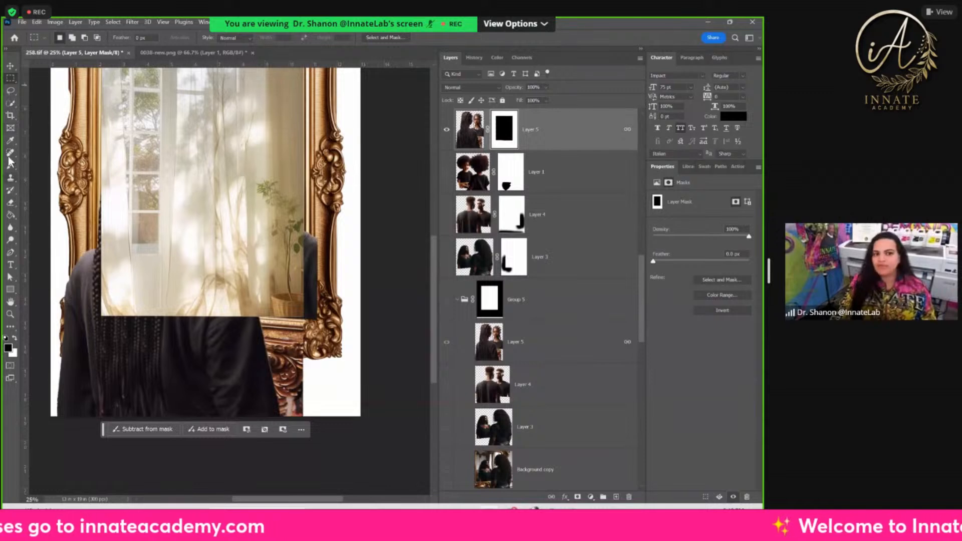
Step: Outline the leftover frame piece and arm beside the foreground woman with a closed Pen path extending beyond the canvas, and convert it to a selection
click(10, 252)
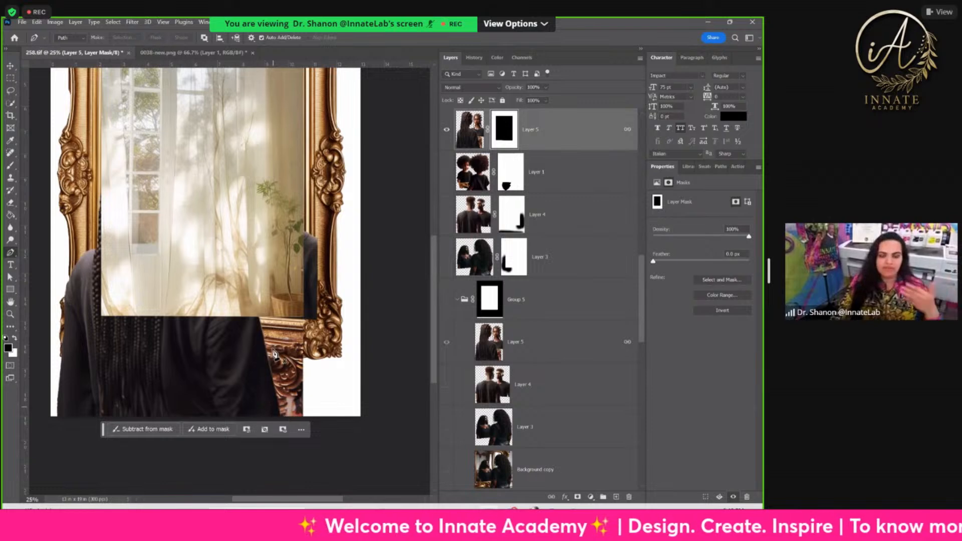
click(336, 206)
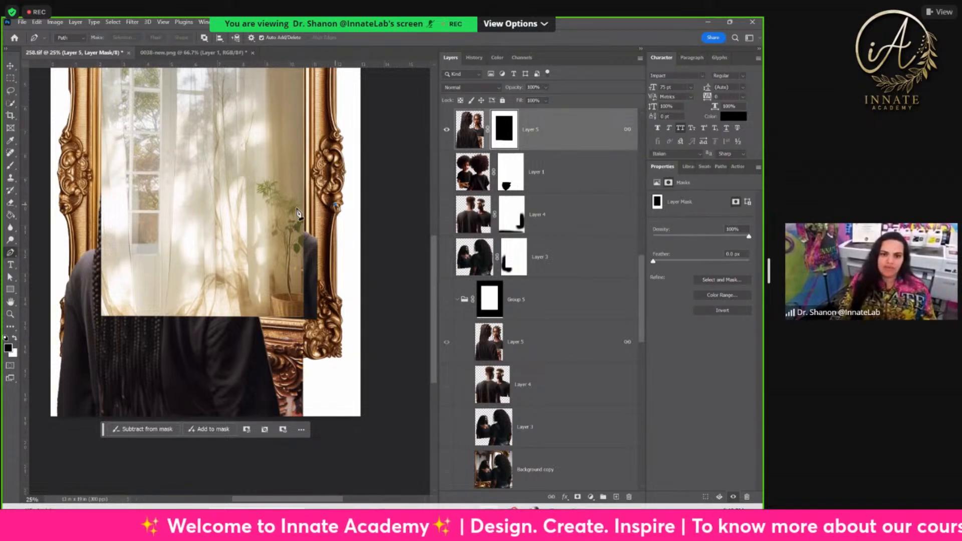
click(293, 218)
click(257, 267)
click(258, 318)
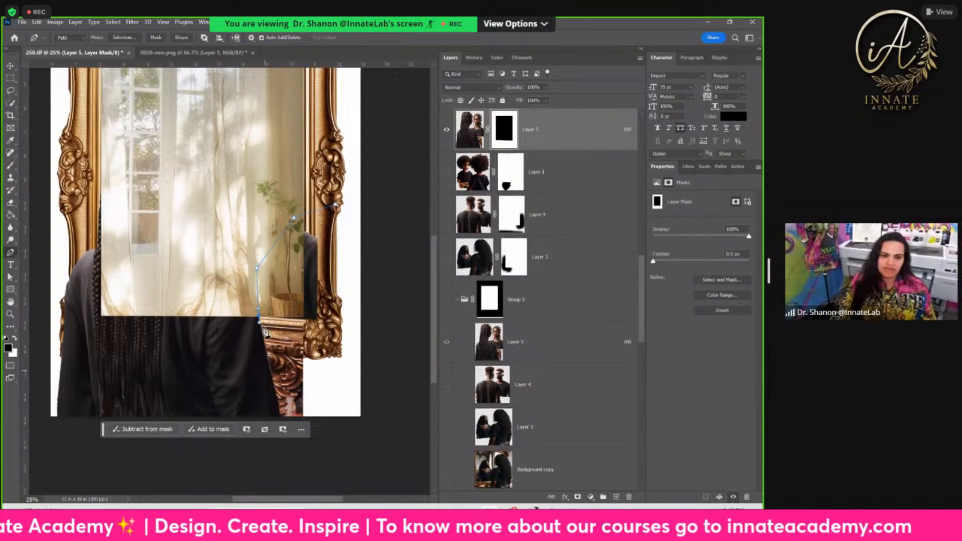
click(272, 377)
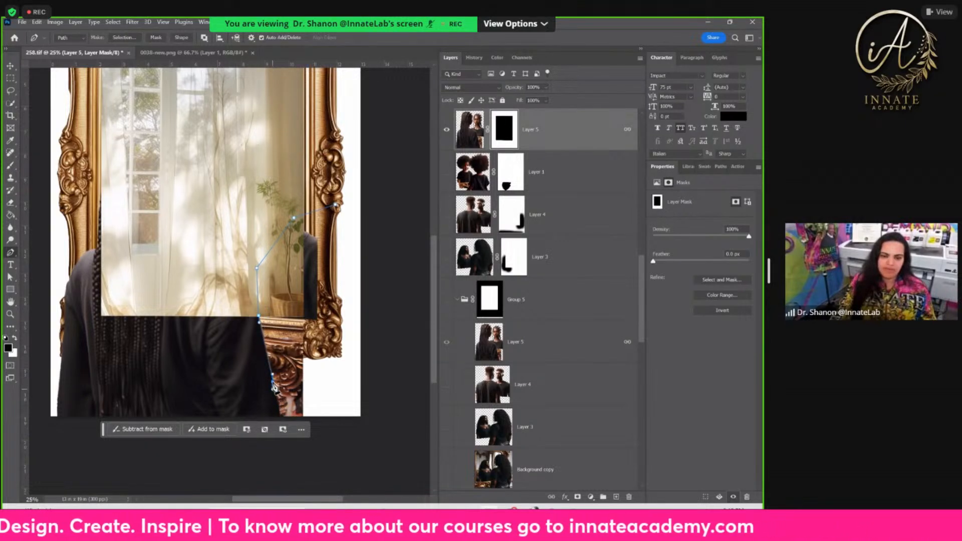
click(275, 395)
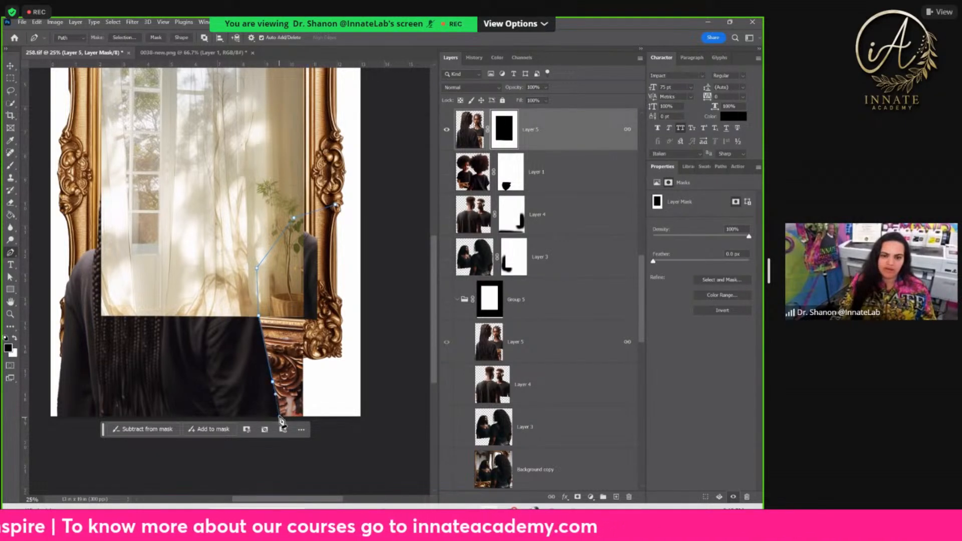
click(284, 456)
click(385, 475)
click(395, 354)
click(385, 224)
click(336, 205)
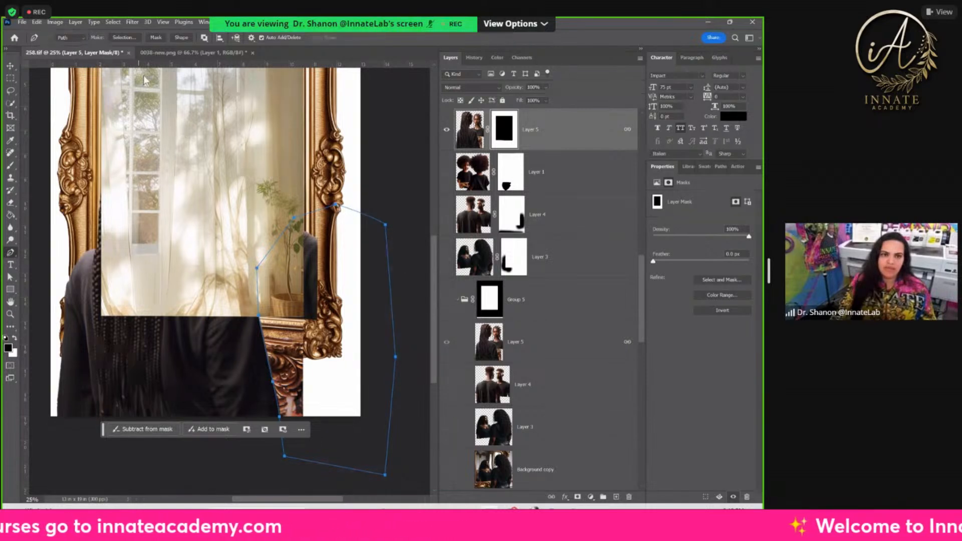
click(124, 38)
click(430, 149)
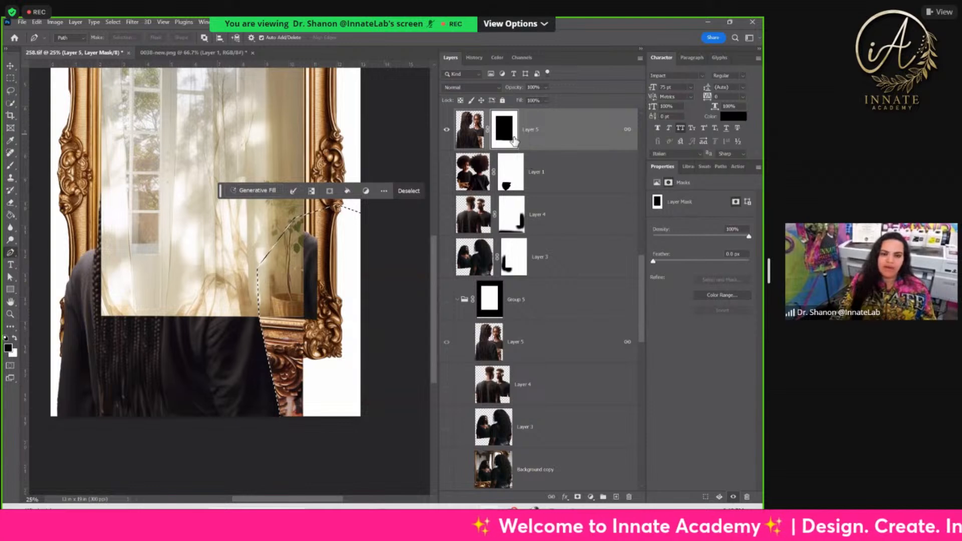
Step: Fill the selected area of the upper Layer 5's mask with black to hide the leftover frame, and deselect
key(alt+BackSpace)
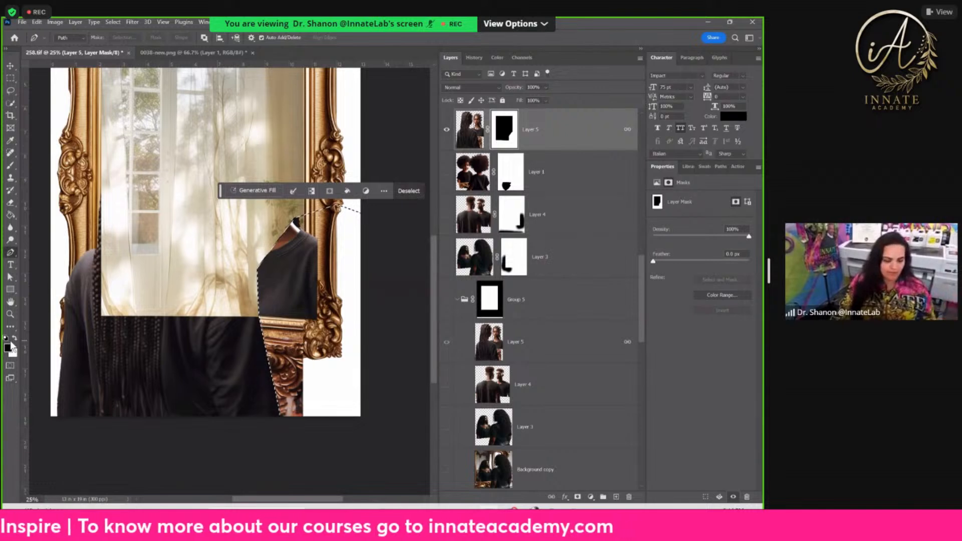
key(alt+BackSpace)
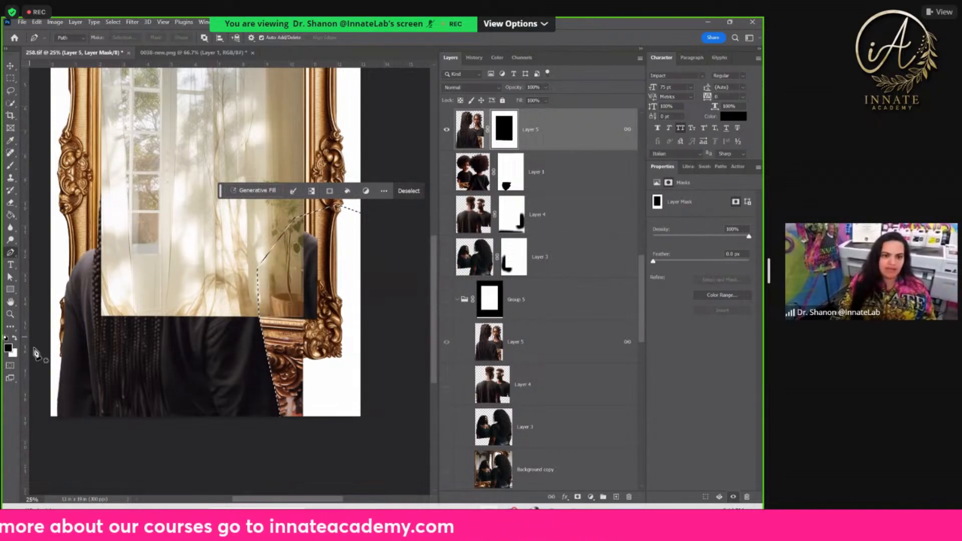
click(15, 338)
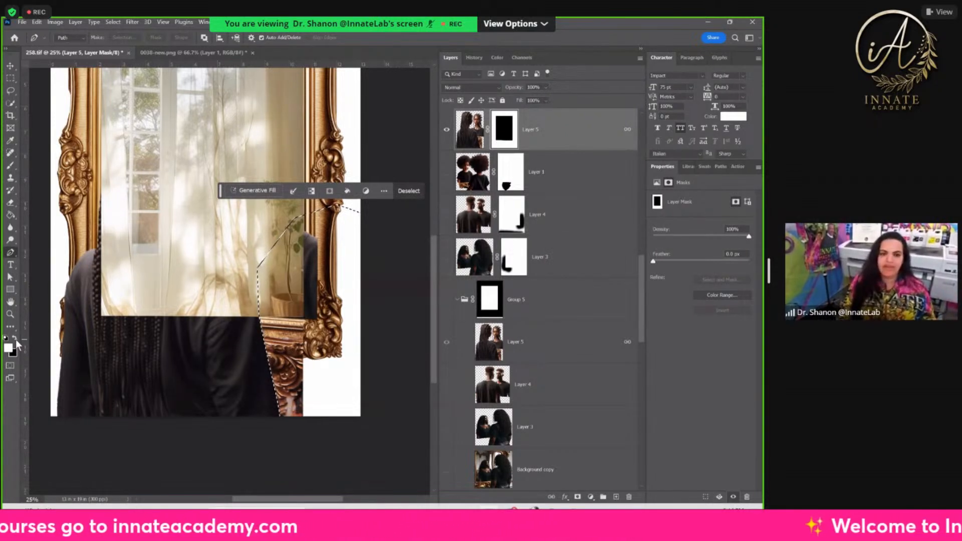
key(alt+BackSpace)
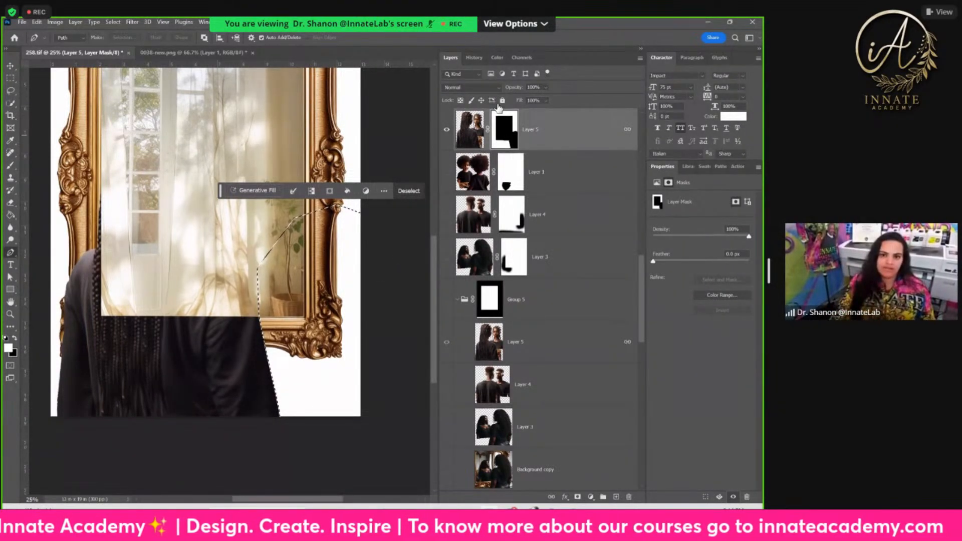
key(ctrl+d)
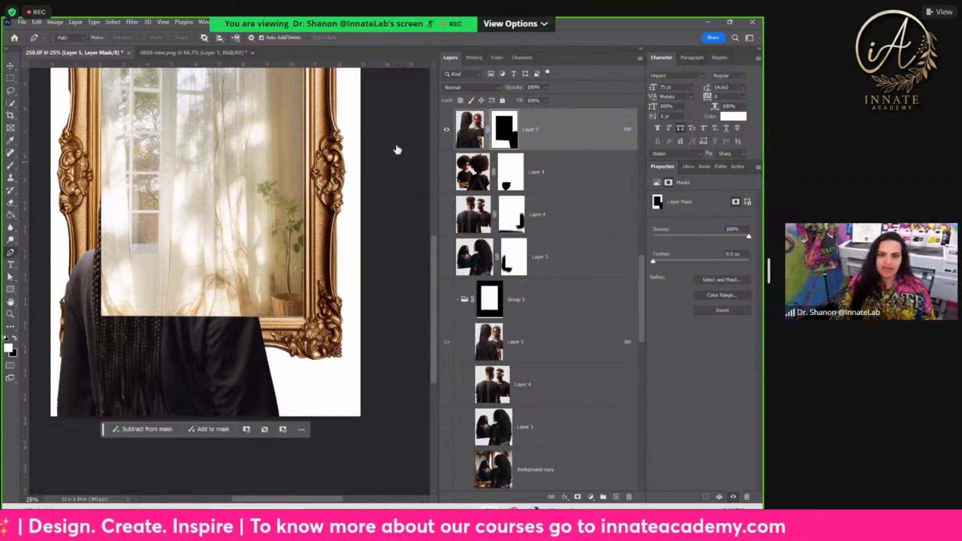
Step: Show Group 5 and brush white on the upper Layer 5's mask along the seam across the woman's back and braids
click(445, 301)
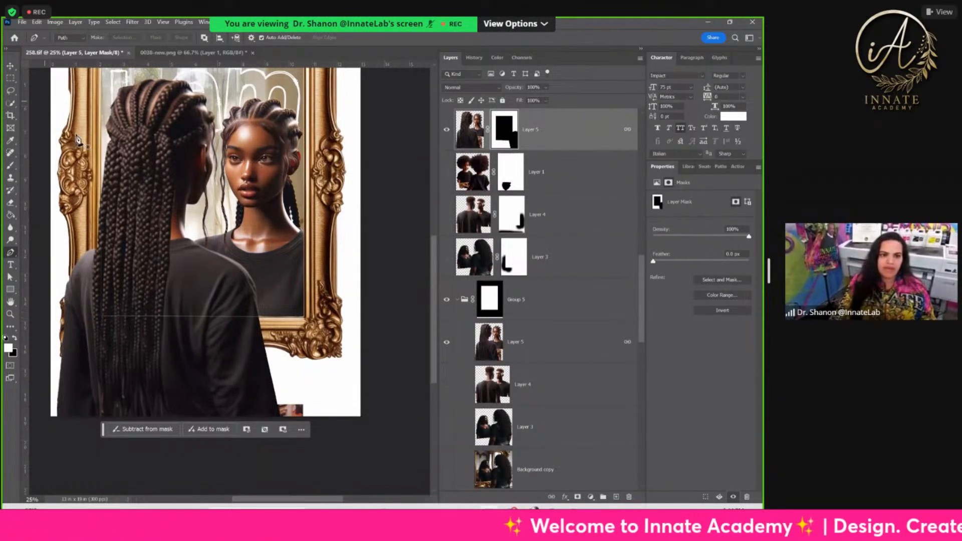
click(10, 166)
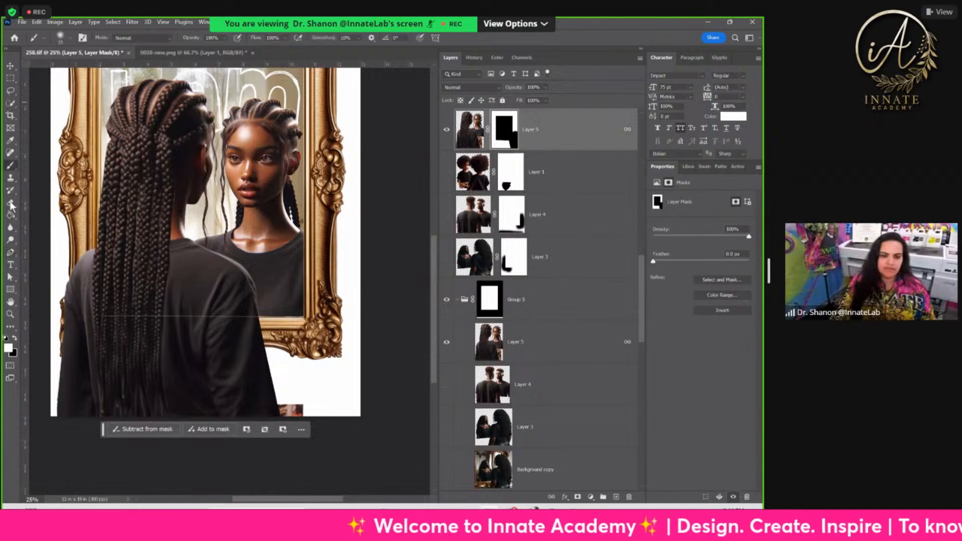
drag(194, 311, 214, 320)
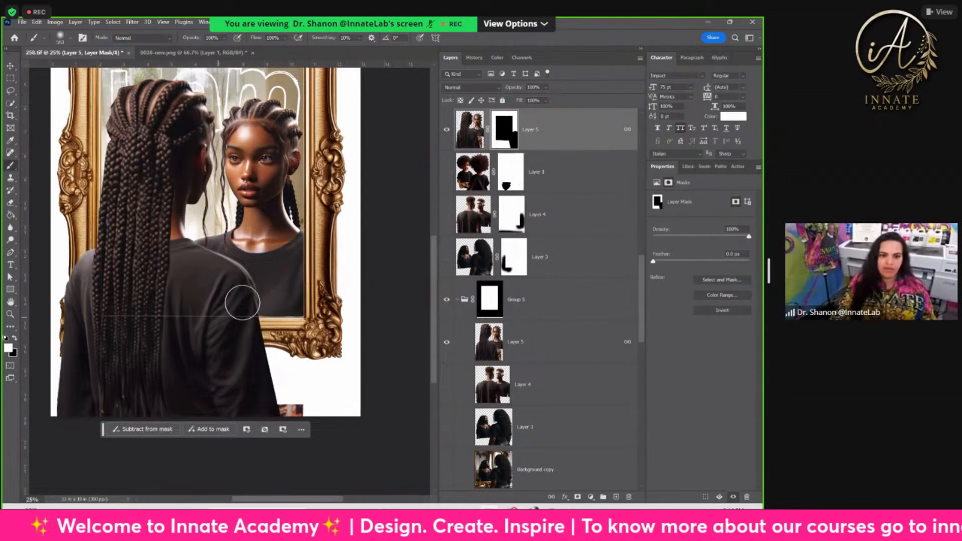
drag(198, 317, 103, 314)
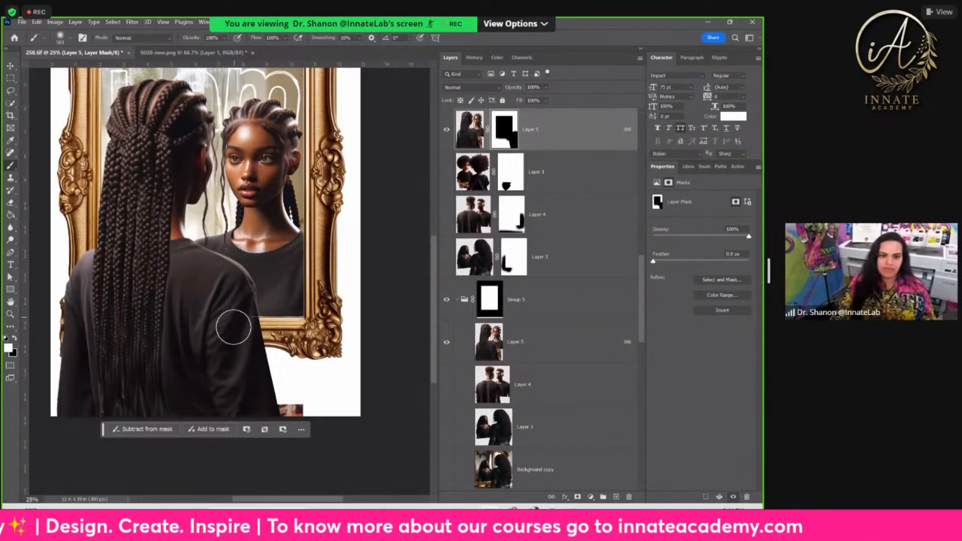
mouse_move(241, 319)
mouse_down()
mouse_move(224, 323)
mouse_move(221, 312)
mouse_up()
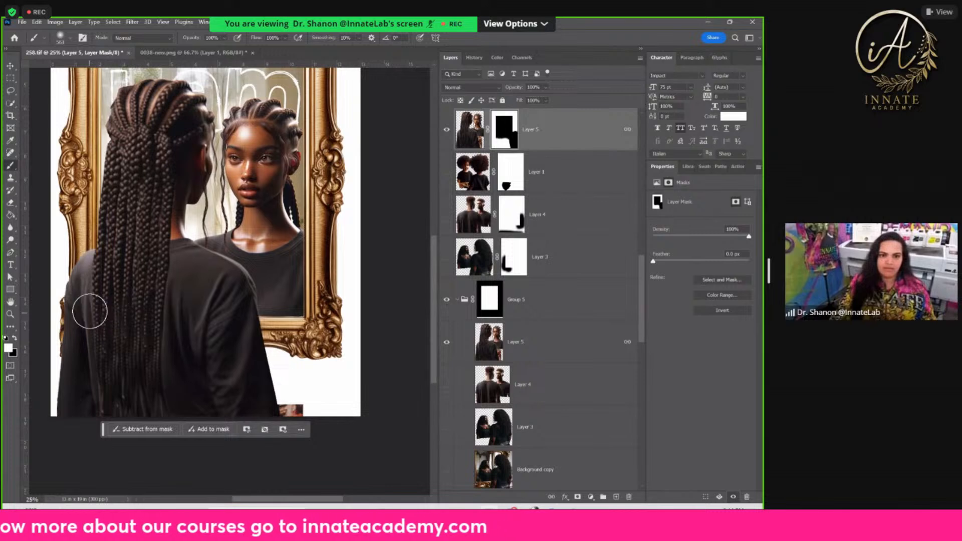
Step: Hide both Layer 5 copies and view the Layer 1, Layer 4 and Layer 3 figures against the mirror one at a time
scroll(251, 311, up, 4)
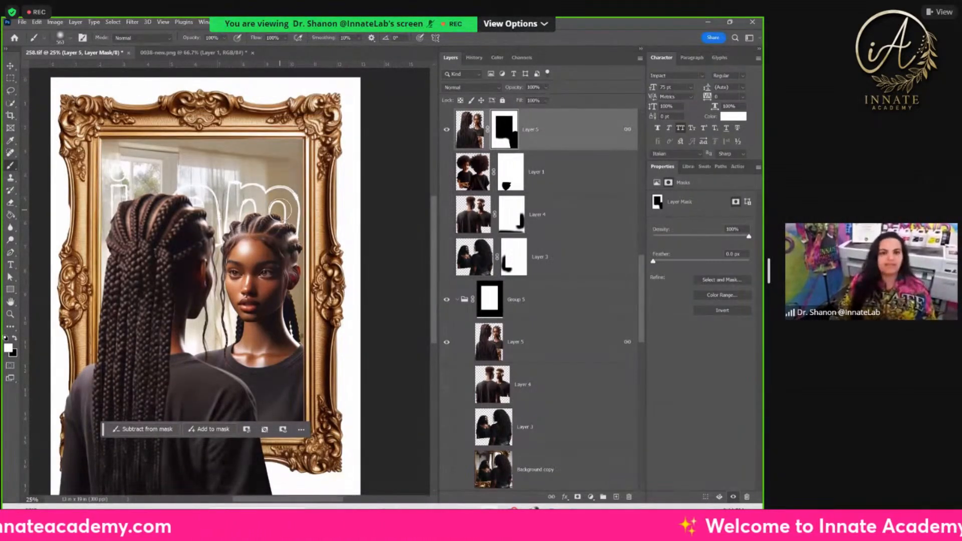
key(ctrl+minus)
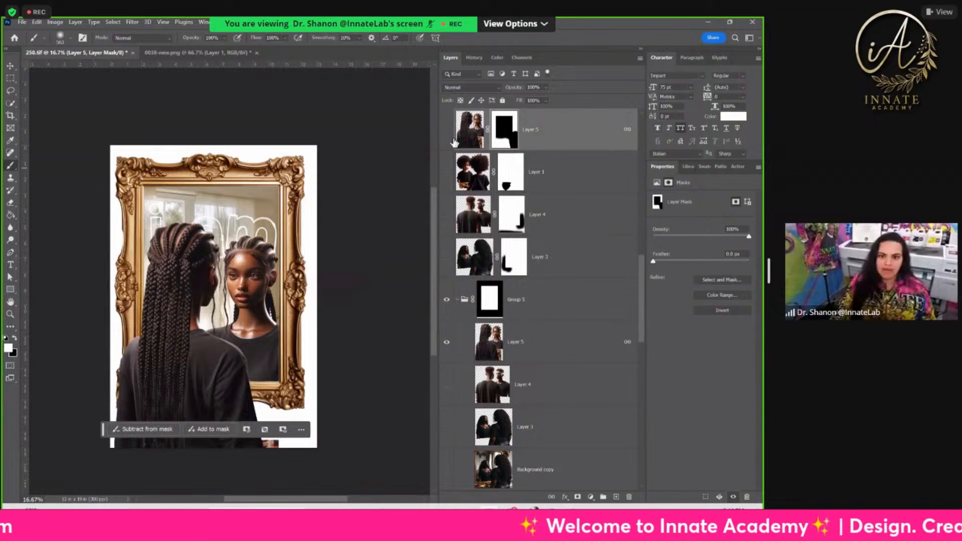
click(447, 129)
click(447, 342)
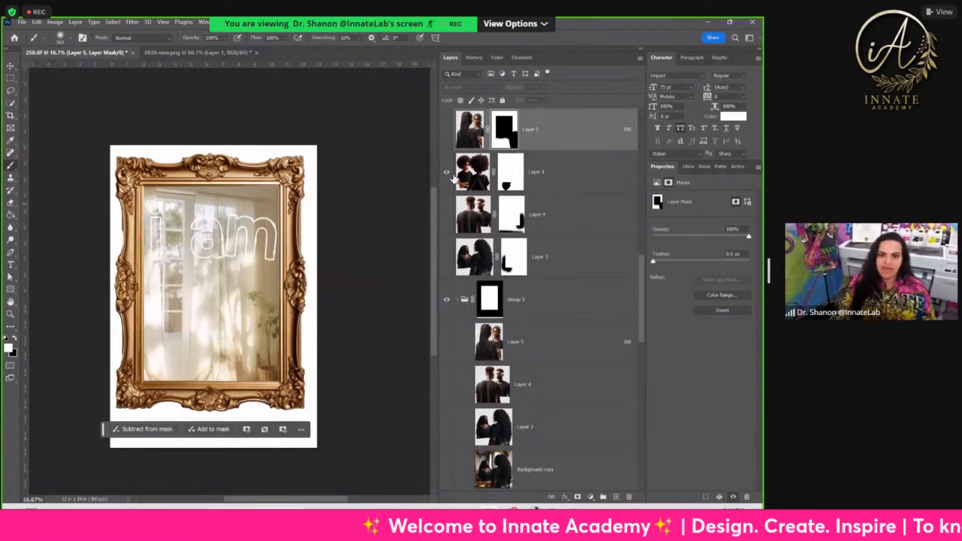
click(447, 172)
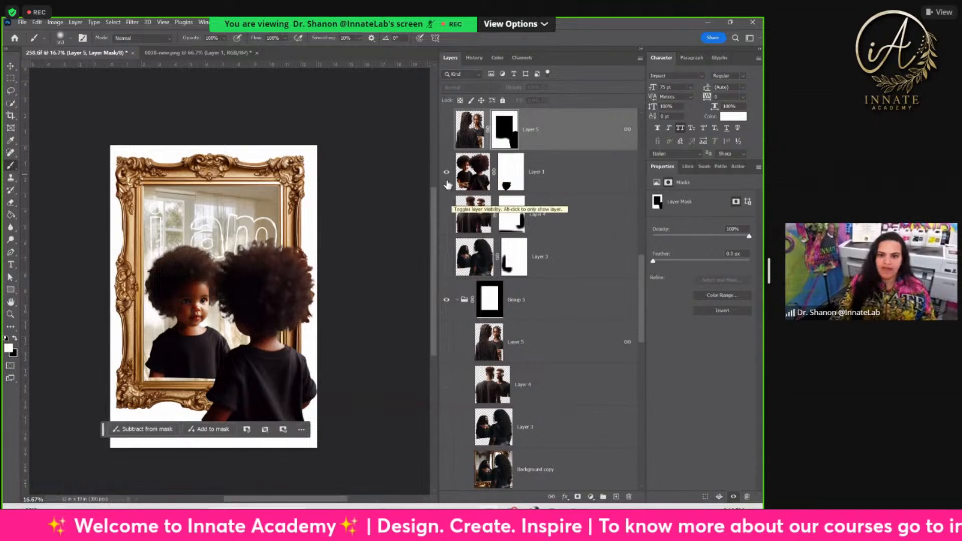
click(446, 171)
click(447, 215)
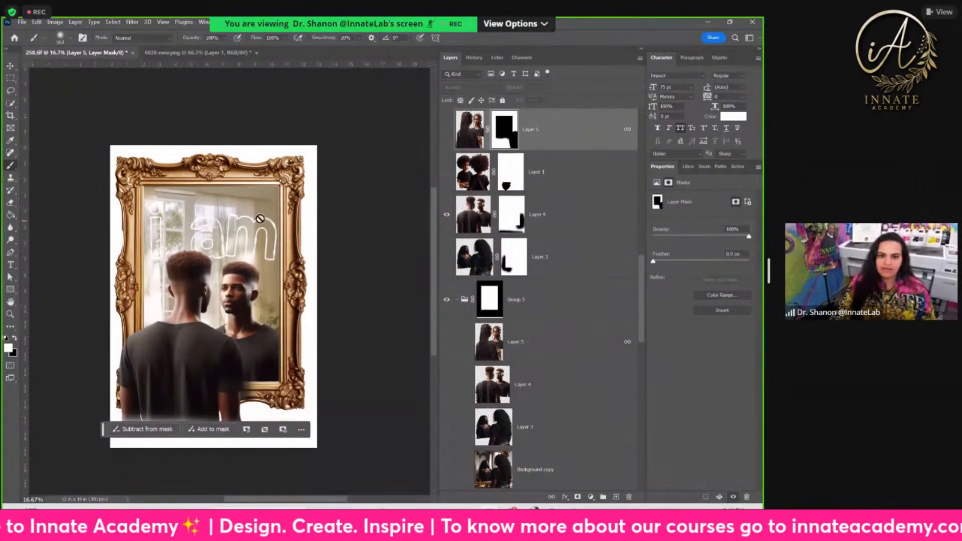
click(447, 216)
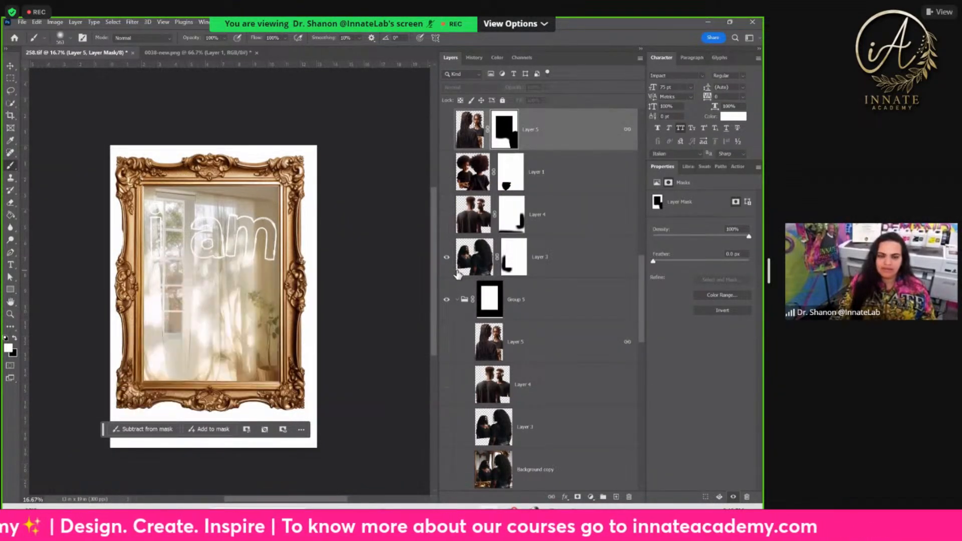
click(447, 257)
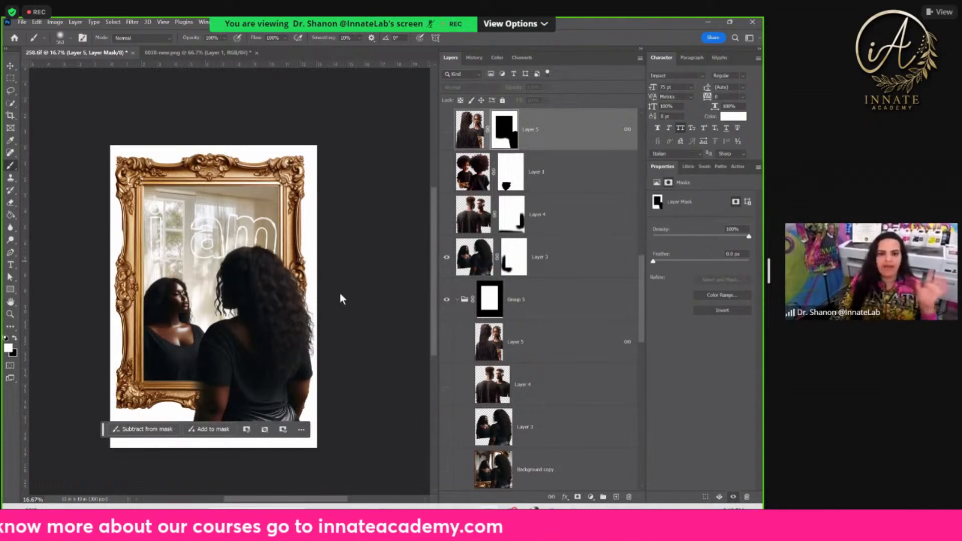
click(448, 259)
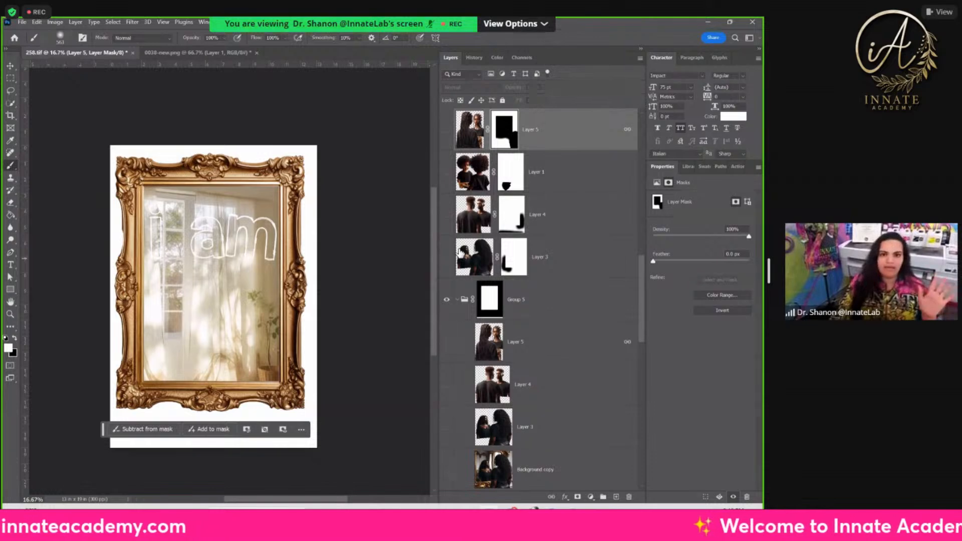
Step: Look at the cutout in 0038-new.png, return to the 258 document, and check the mirror gold ornate layer by hiding and showing it
click(174, 56)
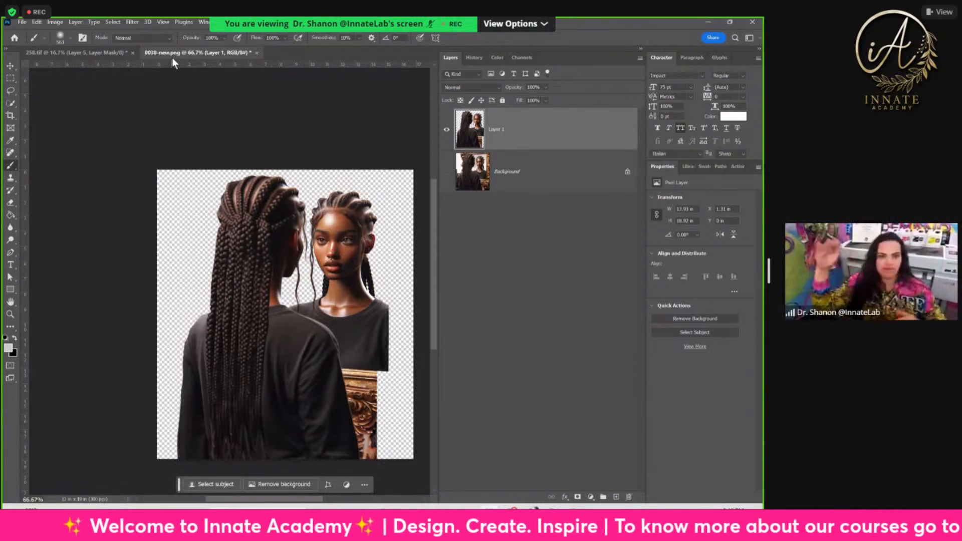
click(113, 54)
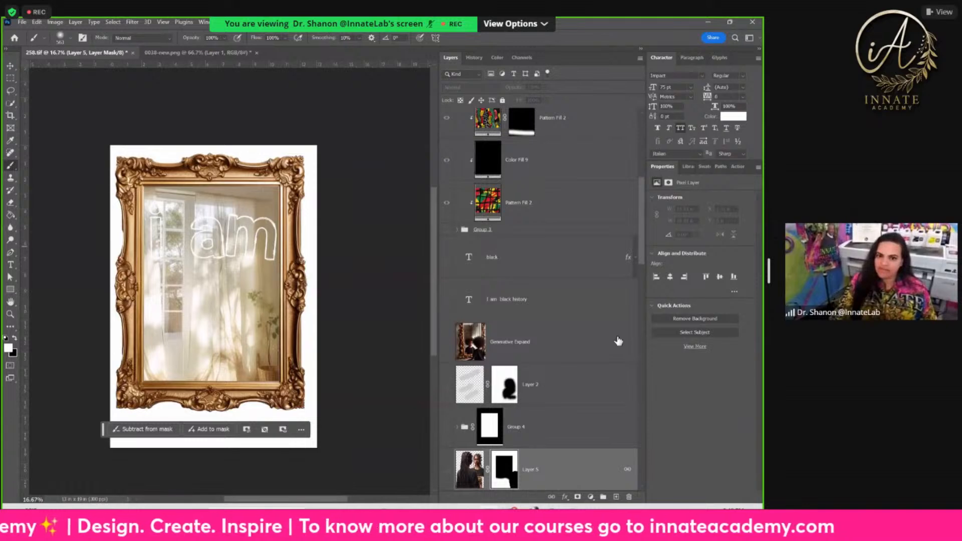
click(533, 354)
scroll(534, 354, down, 10)
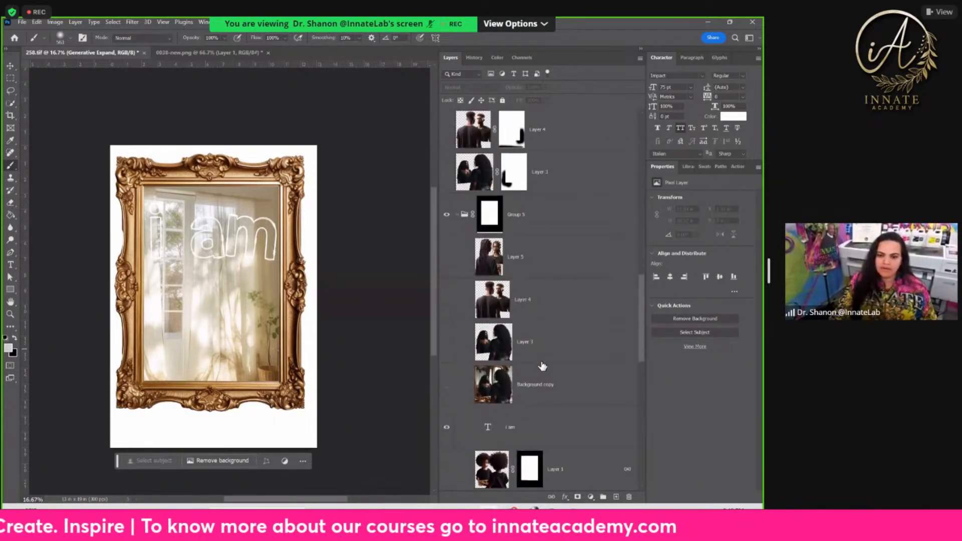
scroll(544, 359, down, 10)
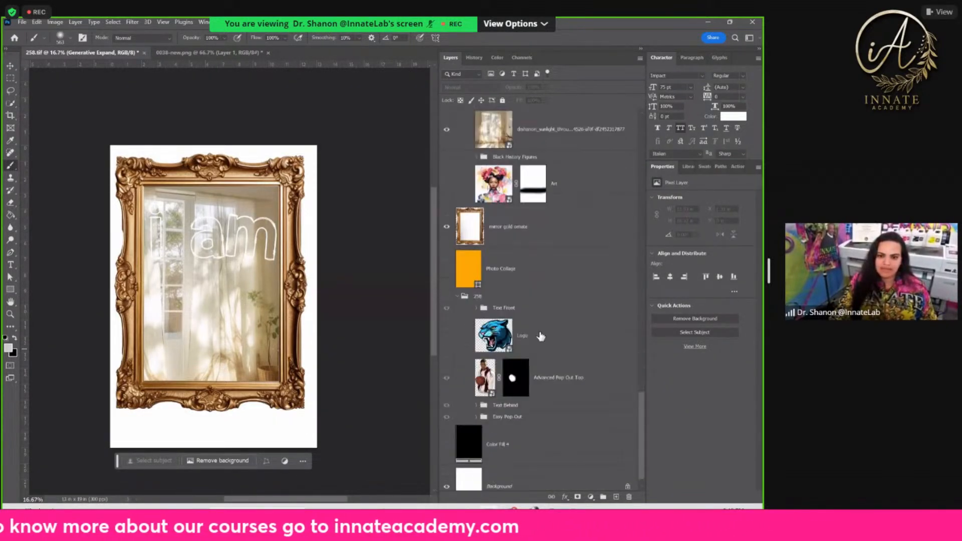
click(522, 240)
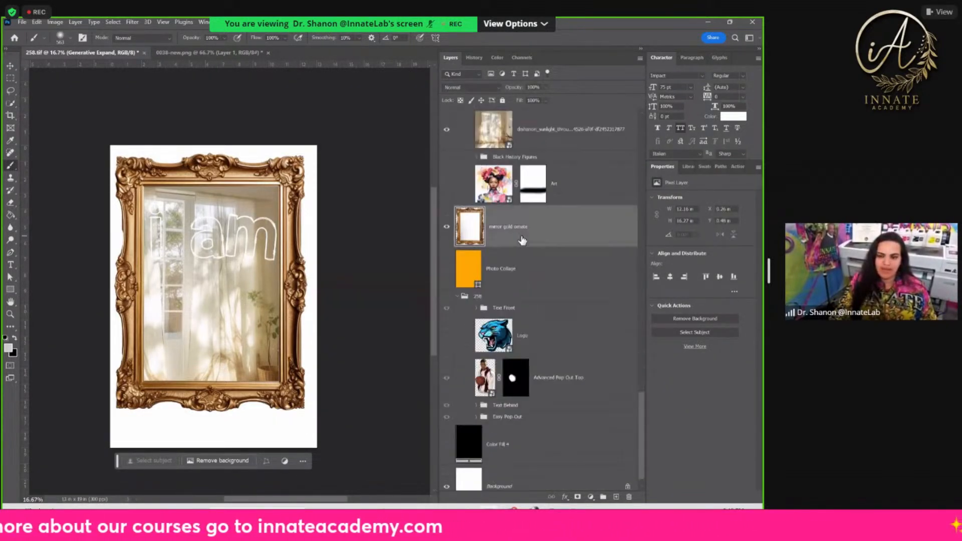
click(446, 228)
click(446, 228)
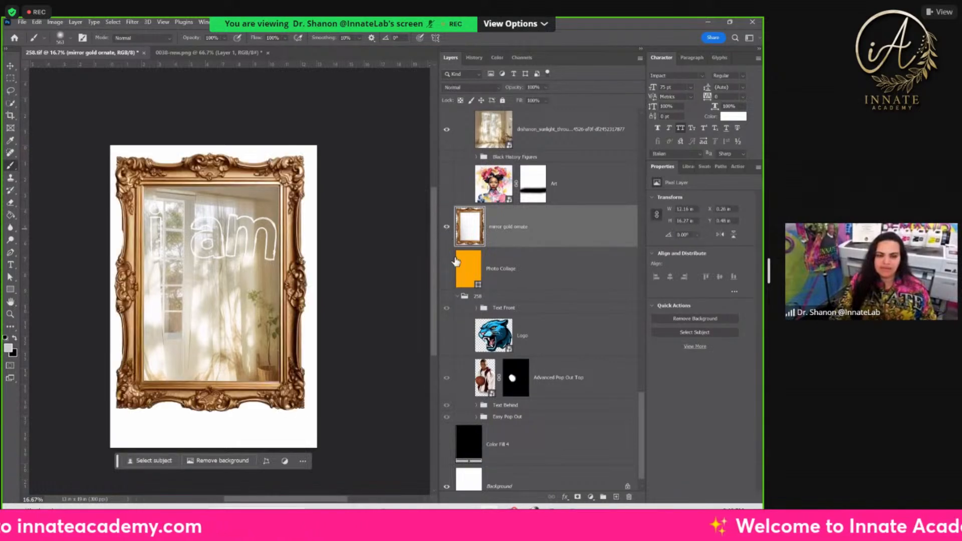
Step: Show Layer 5 inside Group 5 to examine the braided women within the mirror opening
scroll(509, 279, up, 1)
scroll(537, 310, up, 5)
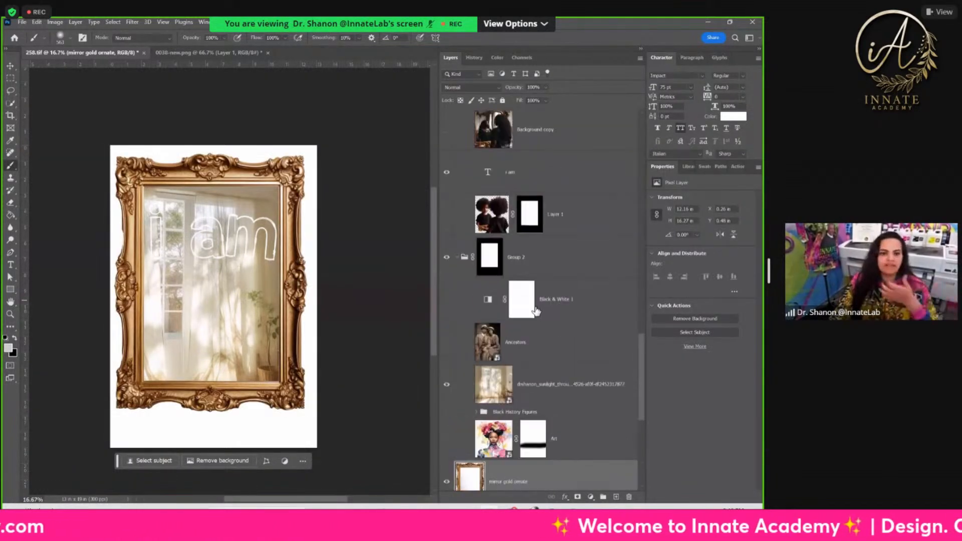
scroll(536, 305, up, 5)
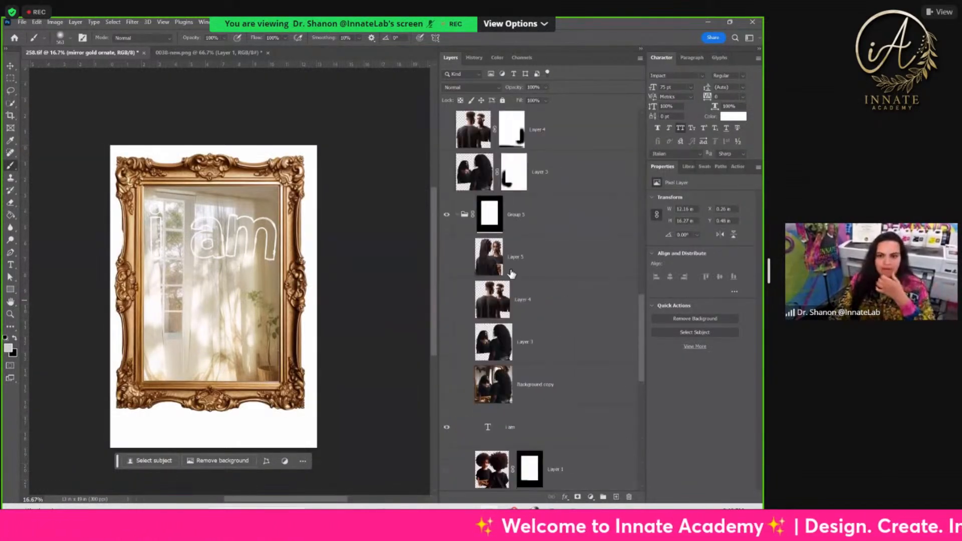
click(446, 258)
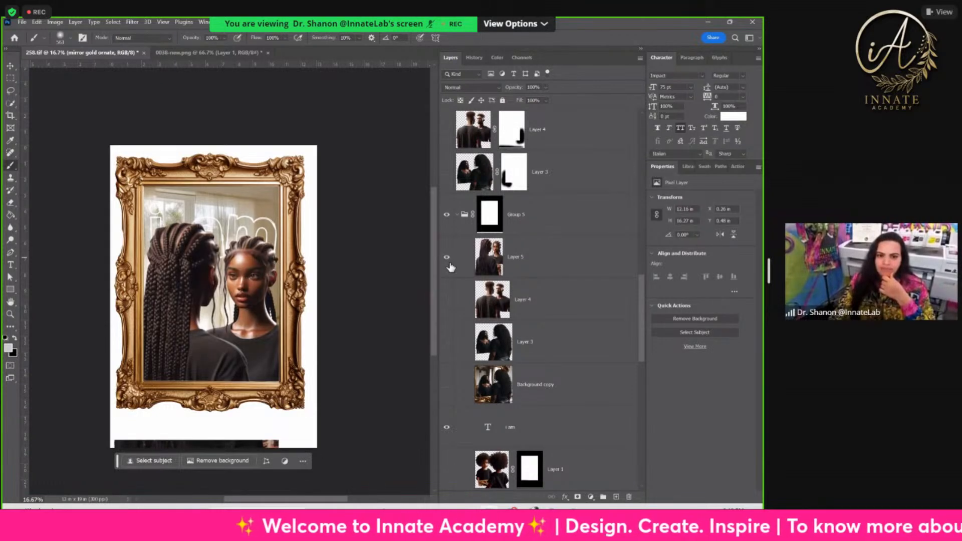
scroll(433, 263, down, 1)
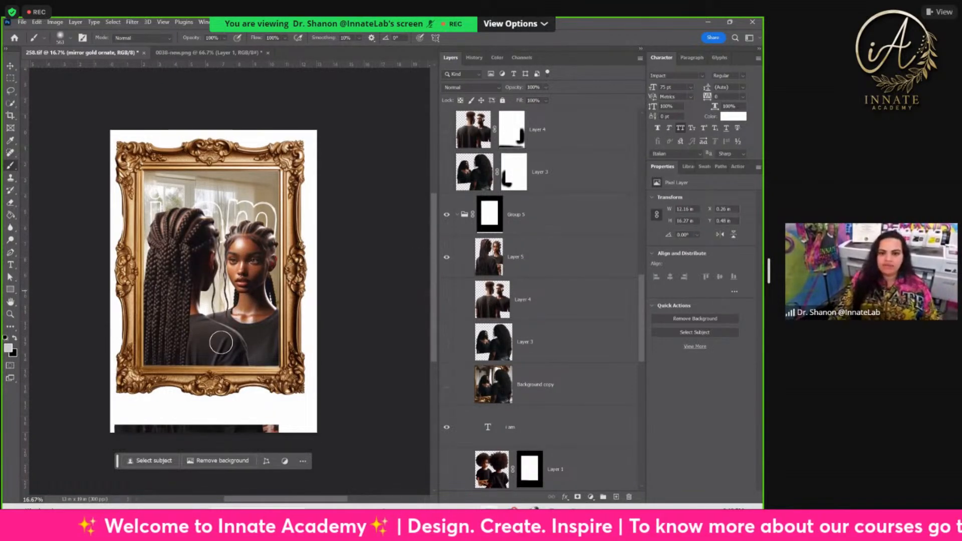
Step: Show the masked Layer 5 above Group 5 and check the sunlit curtains background by hiding and showing it
scroll(489, 221, up, 2)
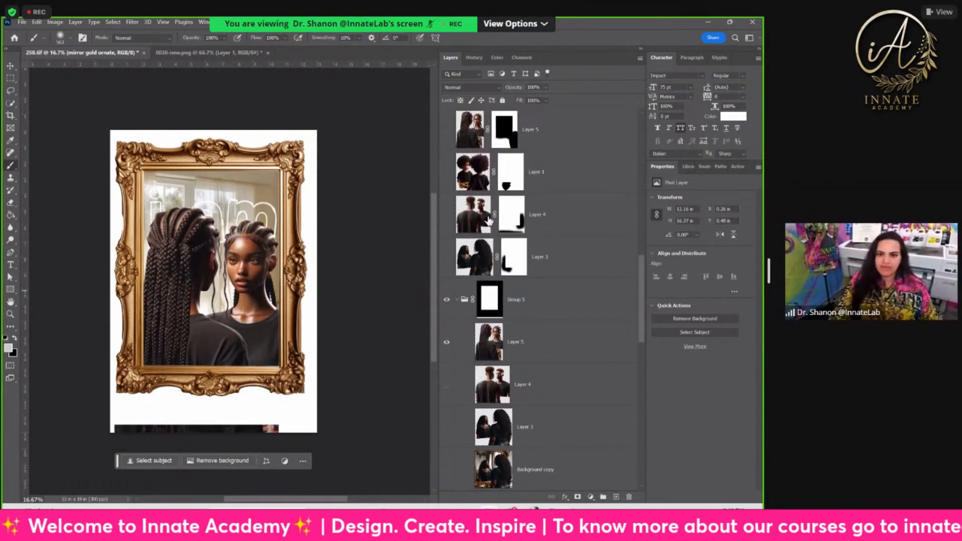
click(446, 129)
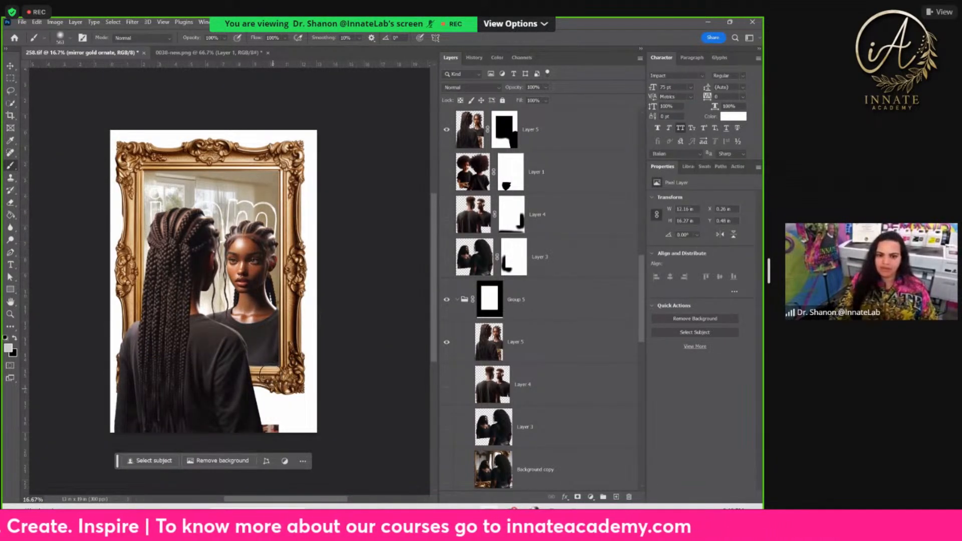
scroll(558, 305, down, 15)
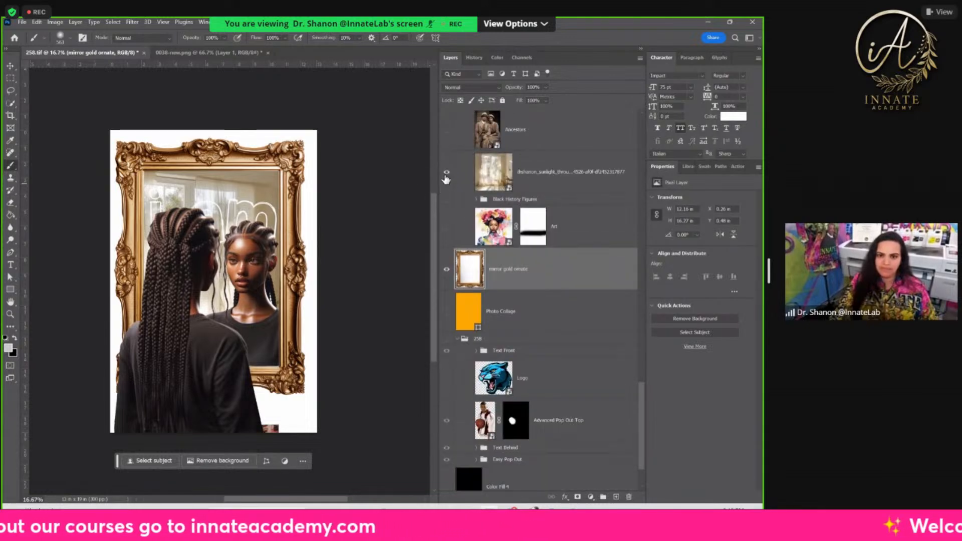
click(448, 173)
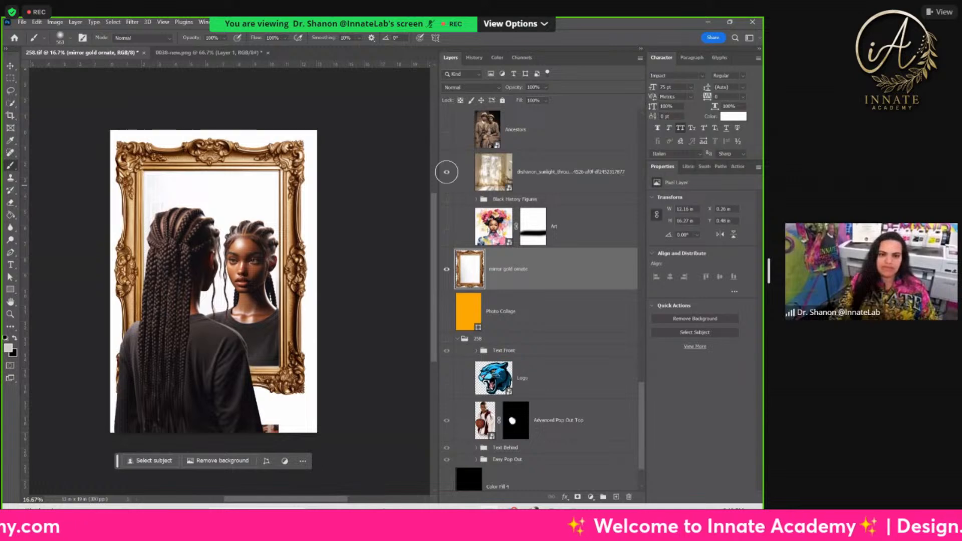
click(447, 172)
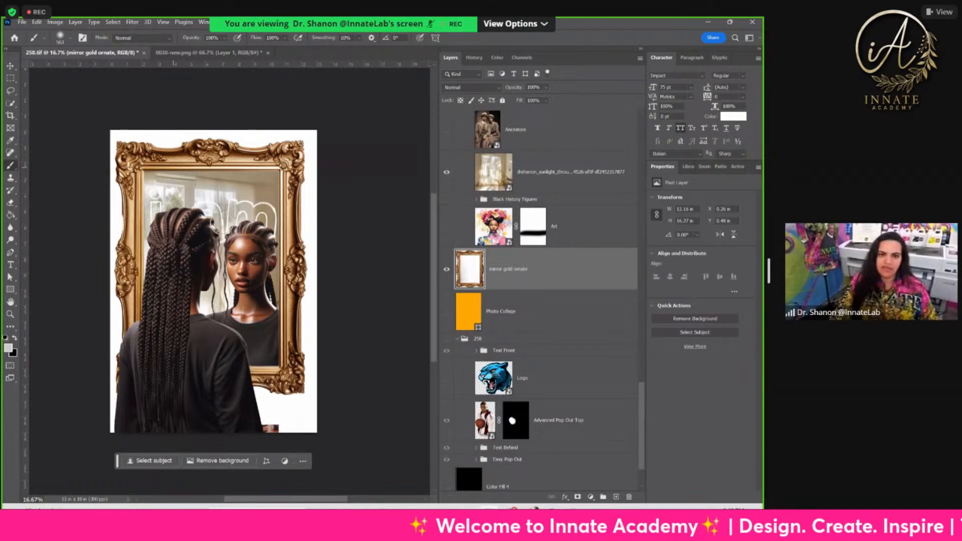
scroll(536, 260, up, 3)
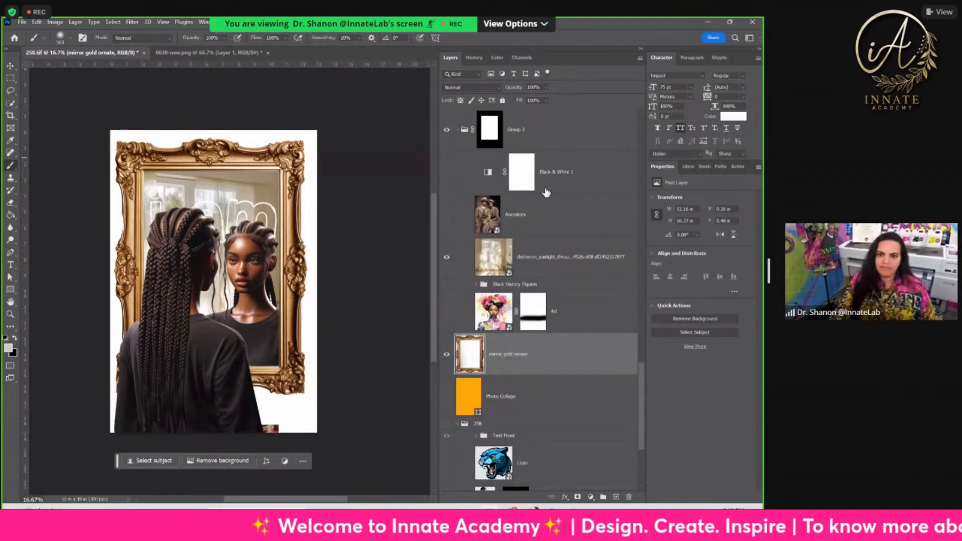
Step: Replace the sunlit curtains background in Group 2 with the Ancestors photo and hide the "i am" text
click(536, 271)
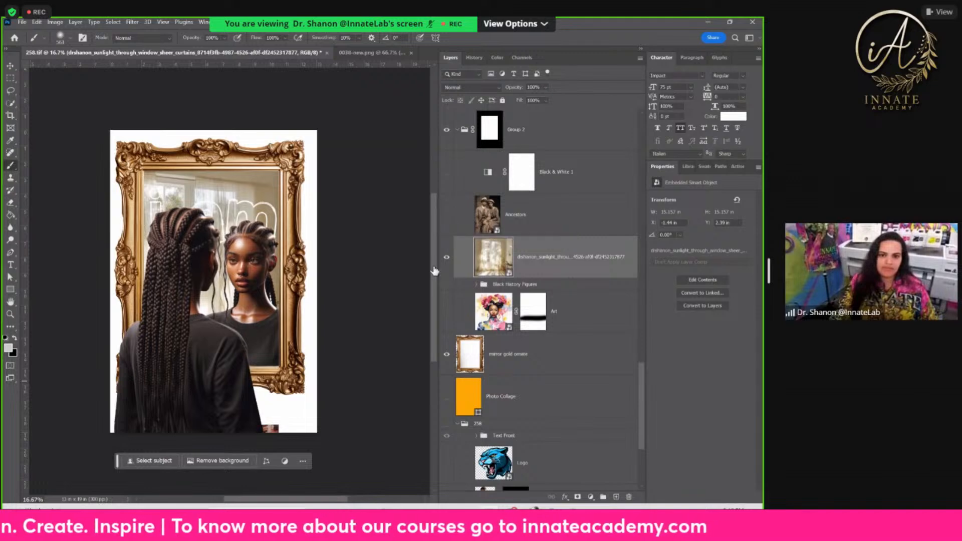
click(447, 215)
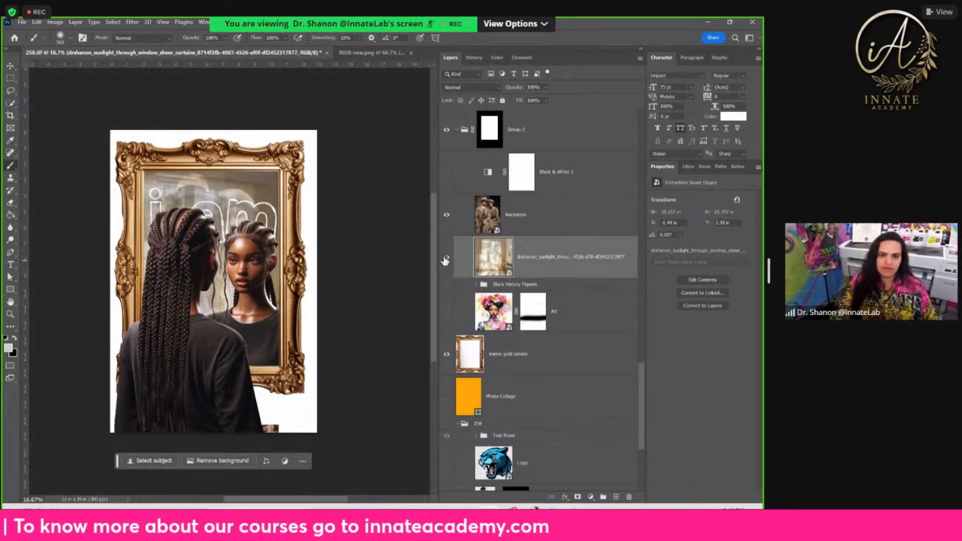
click(445, 256)
scroll(460, 245, up, 5)
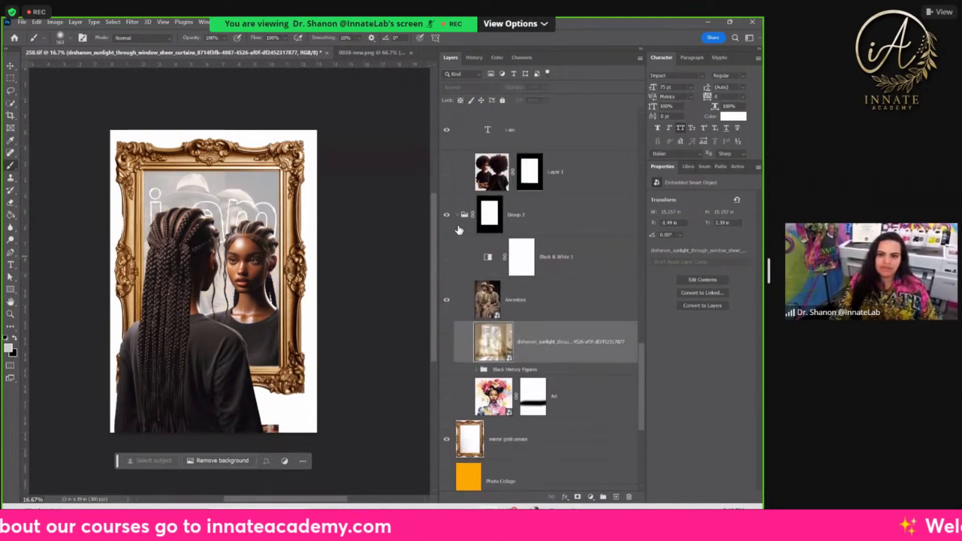
scroll(457, 390, down, 4)
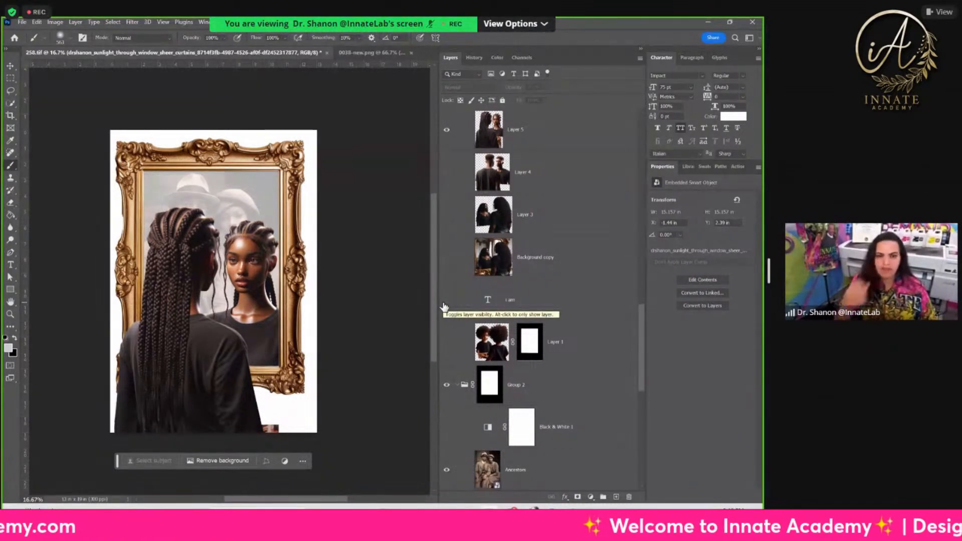
scroll(444, 326, up, 5)
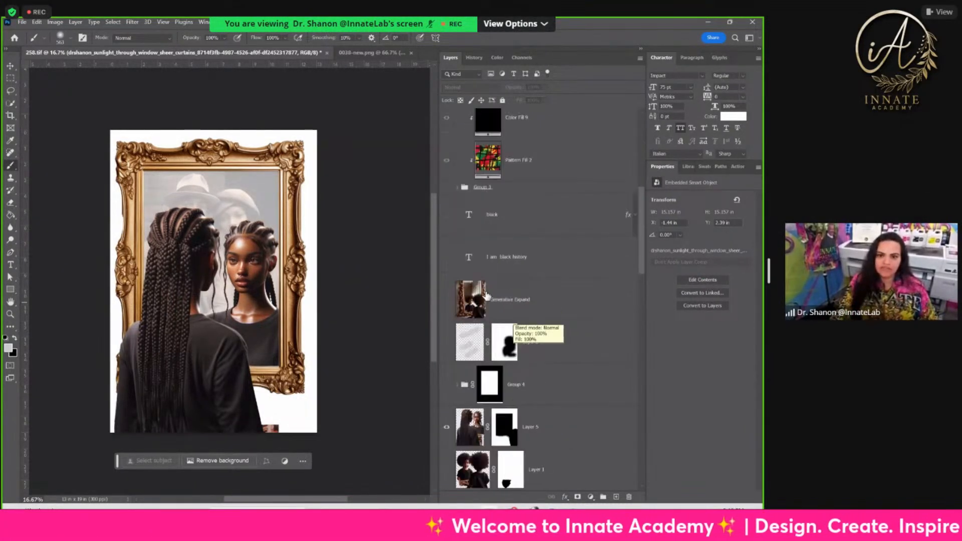
Step: Preview the Layer 2 glare streaks over the braided women, hide them again, and look through the upper pattern fill layers
click(445, 350)
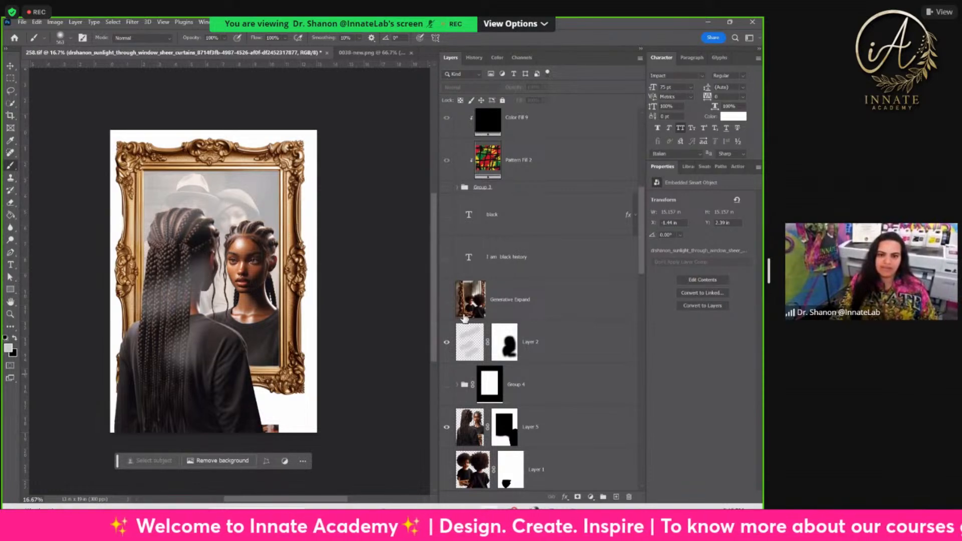
click(447, 346)
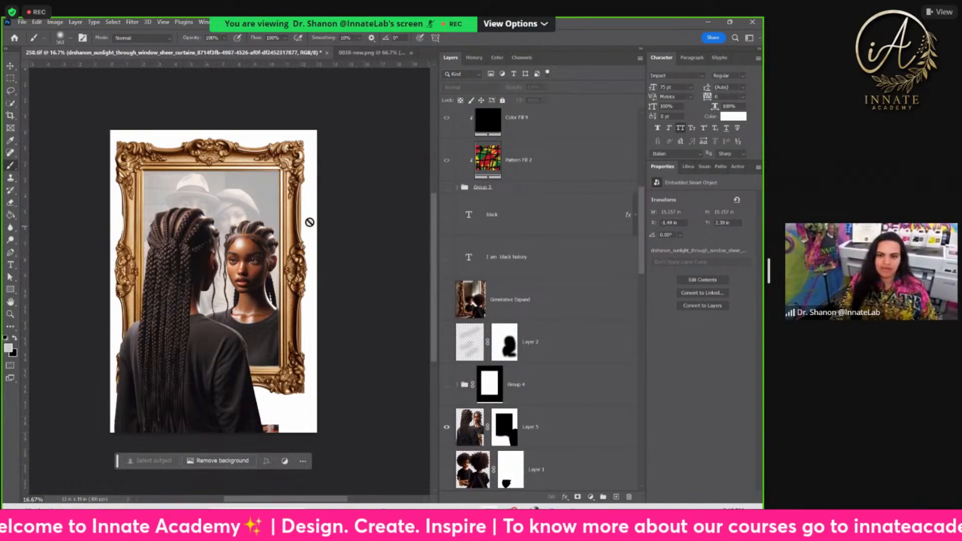
scroll(478, 156, up, 2)
scroll(478, 155, up, 2)
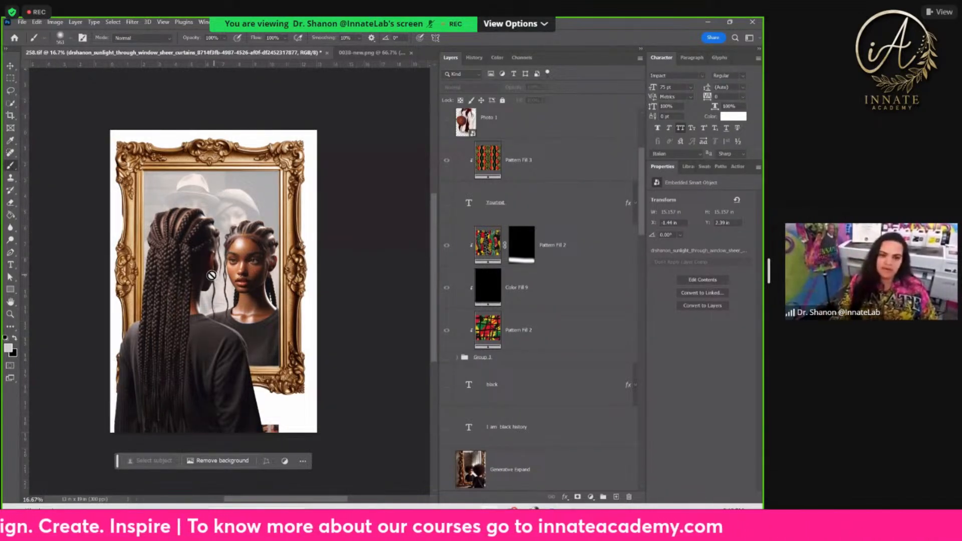
scroll(582, 291, up, 3)
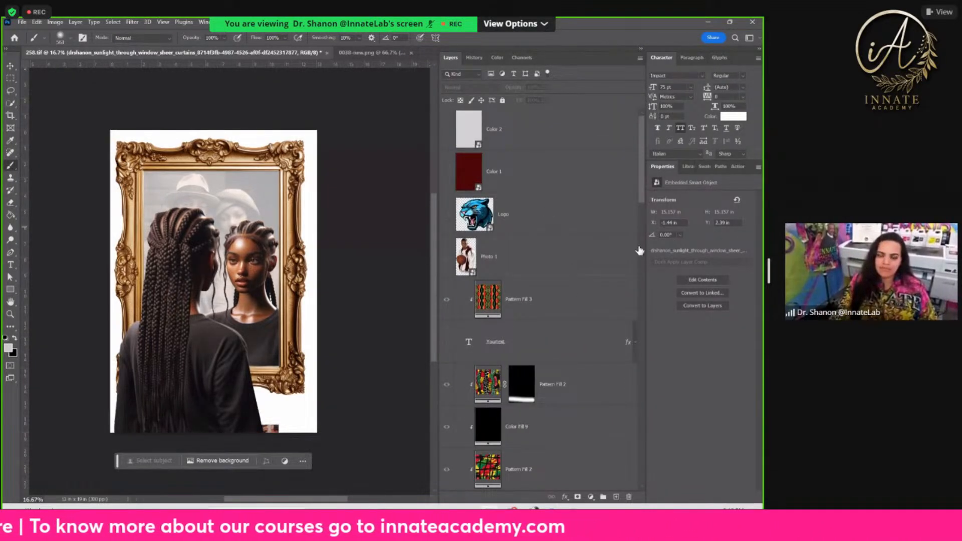
Step: Hide the Ancestors photo in Group 2, show the Art watercolor portrait in its place, and select the Art layer
scroll(506, 283, down, 10)
scroll(509, 288, down, 5)
click(447, 311)
click(447, 408)
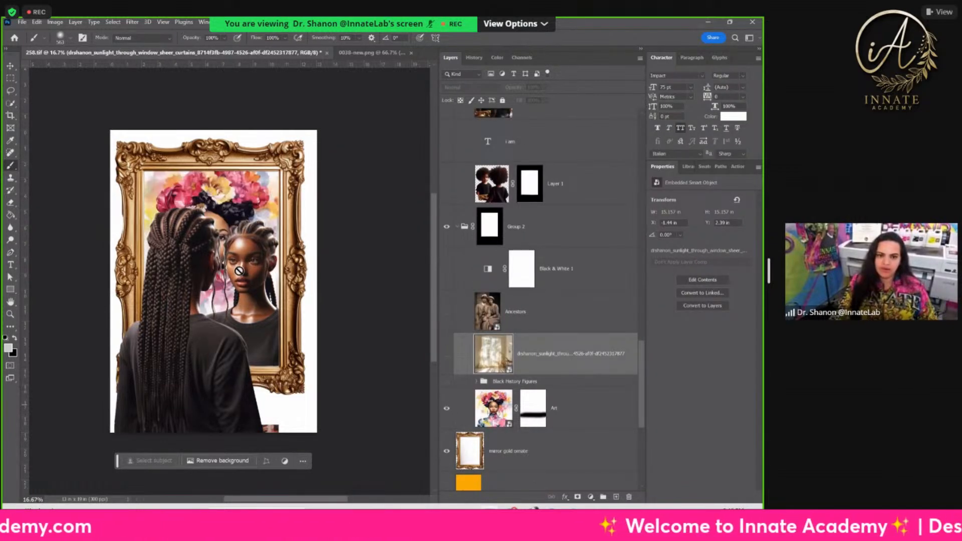
click(608, 408)
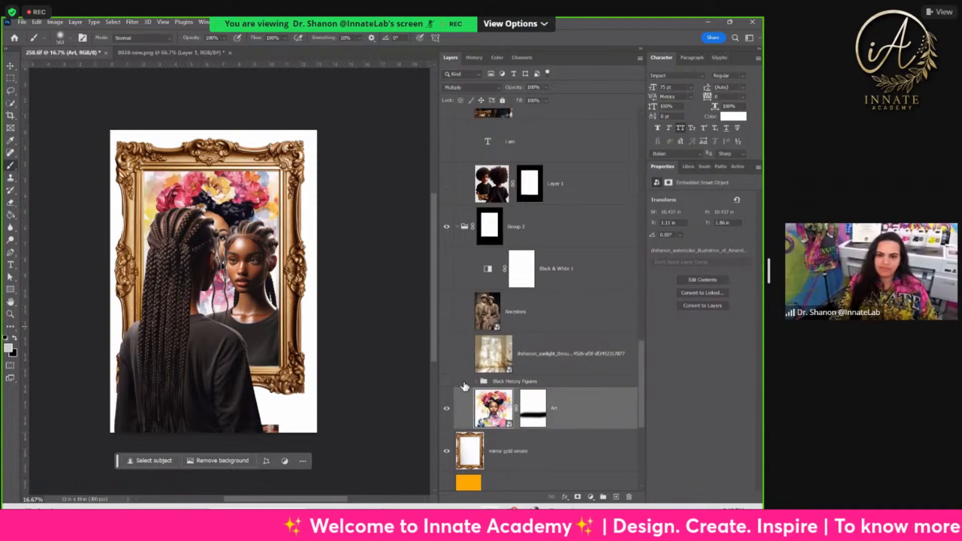
Step: Swap the braided women for the Layer 3 figures, both inside Group 5 and in the masked copy above it
scroll(466, 351, up, 4)
scroll(466, 301, up, 4)
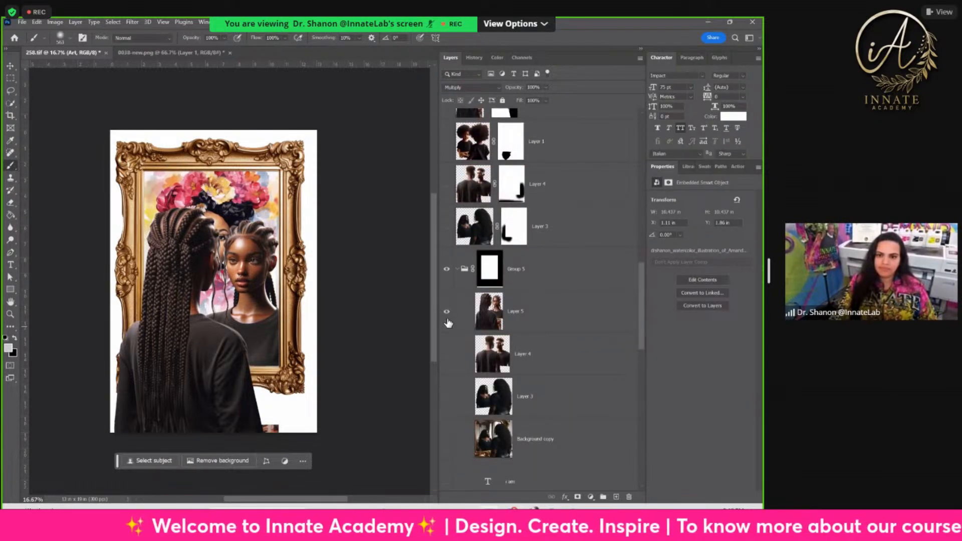
click(447, 311)
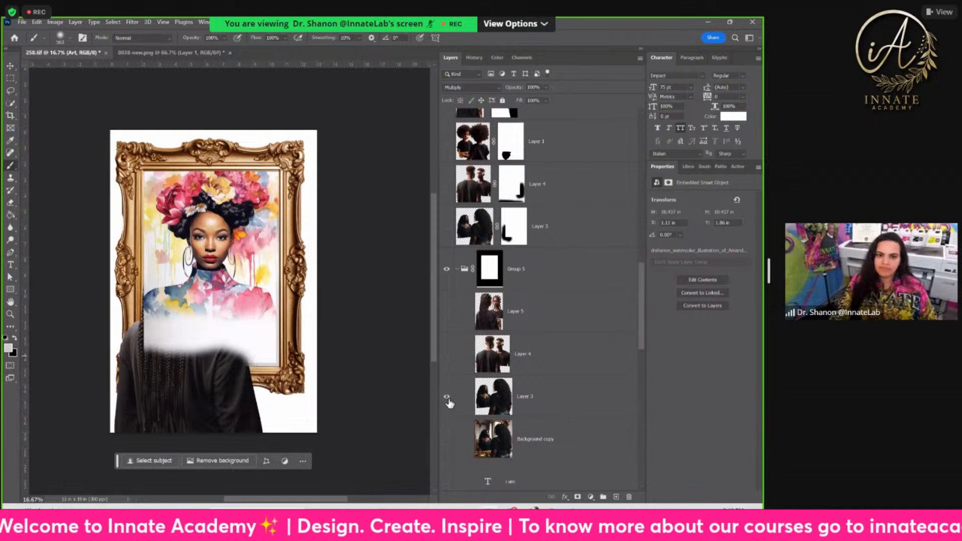
click(448, 398)
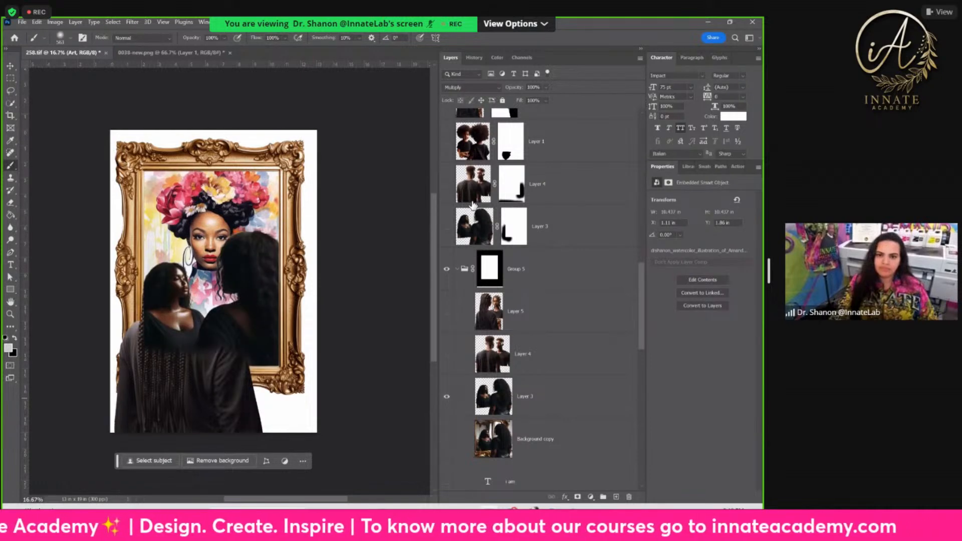
scroll(473, 205, up, 4)
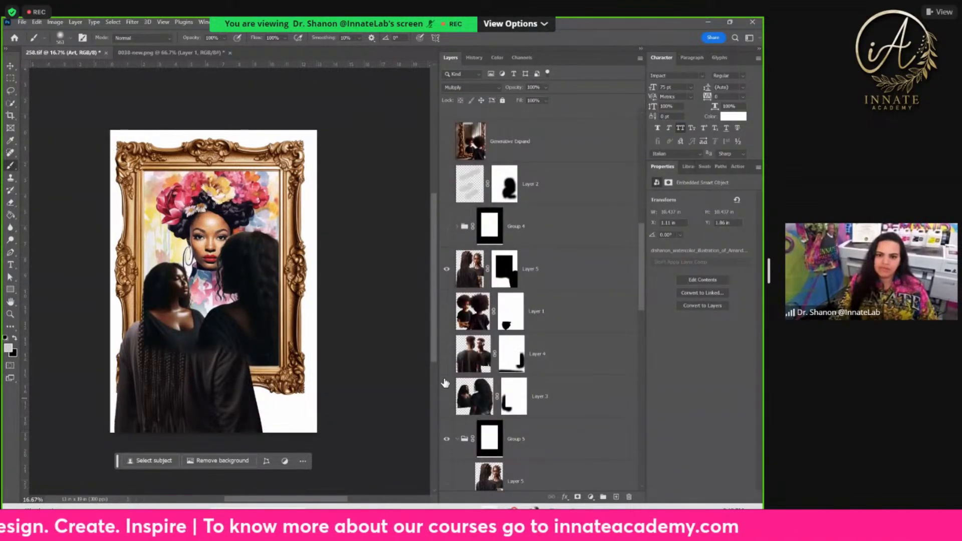
click(447, 269)
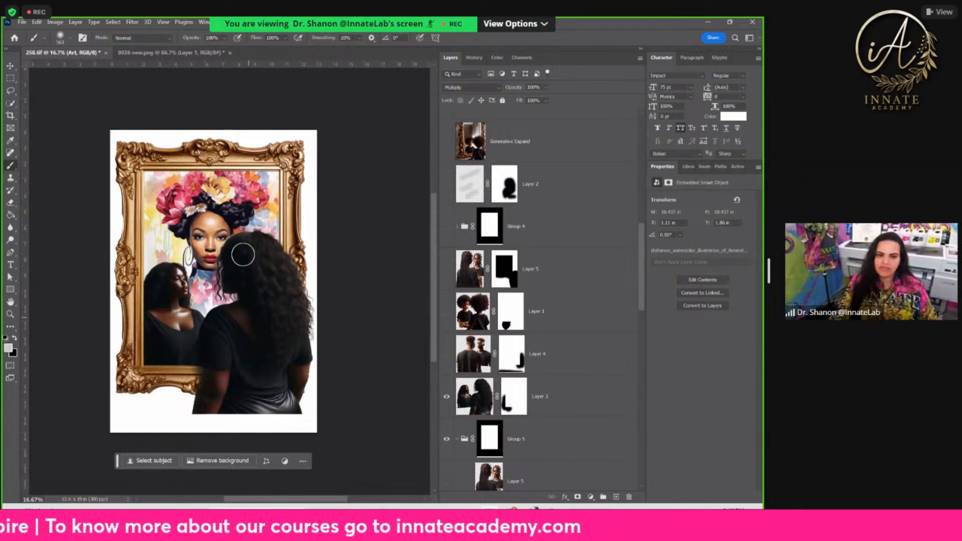
Step: Replace the Art portrait in Group 2 with the Ancestors photo and set the Ancestors layer's opacity to 66%
scroll(551, 318, down, 5)
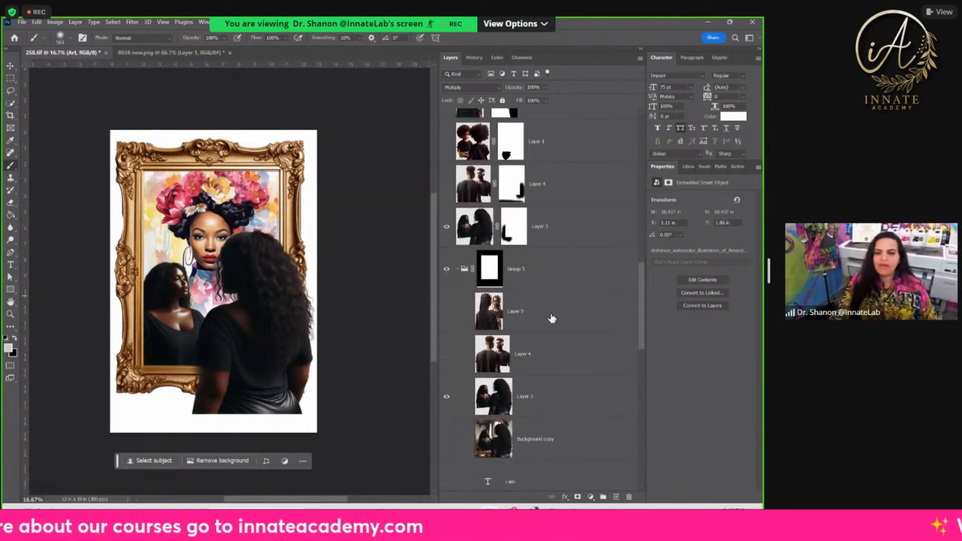
scroll(550, 322, down, 4)
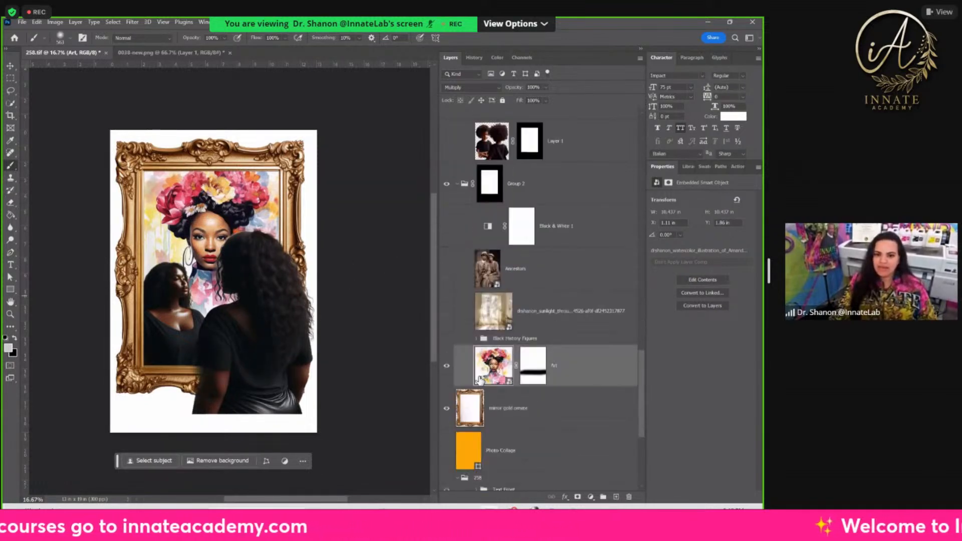
click(446, 365)
click(446, 269)
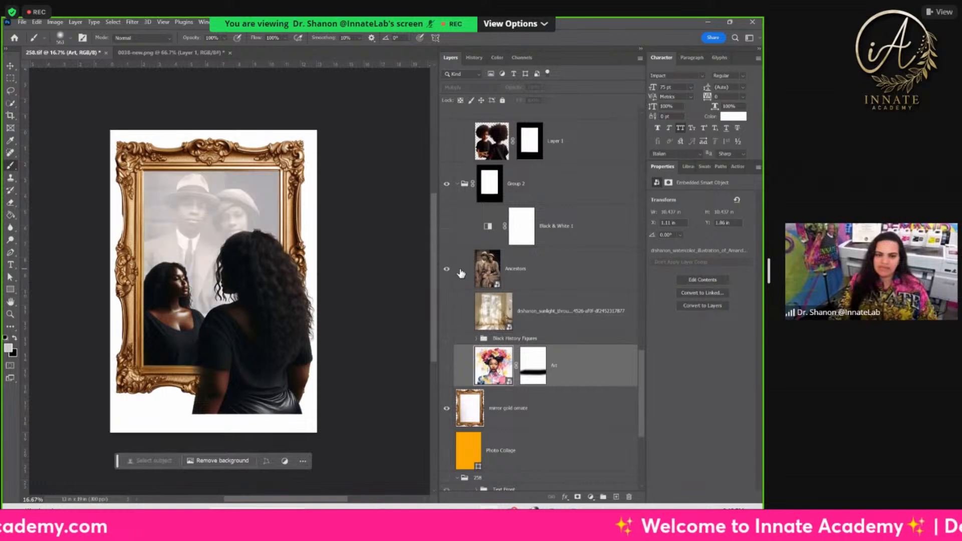
click(551, 268)
click(545, 87)
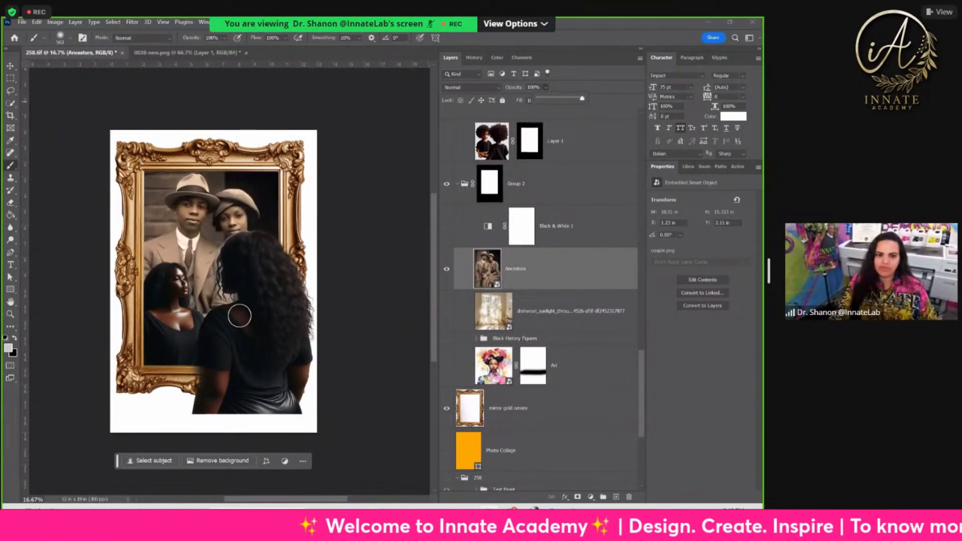
drag(557, 98, 568, 101)
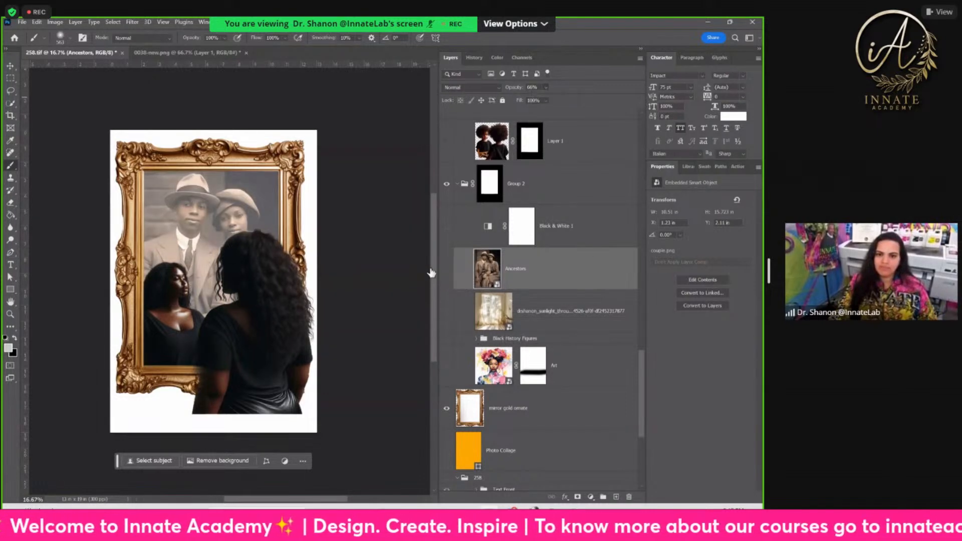
Step: Hide the Ancestors photo, show the sunlit curtains background in the mirror, and select its layer
click(447, 269)
click(446, 311)
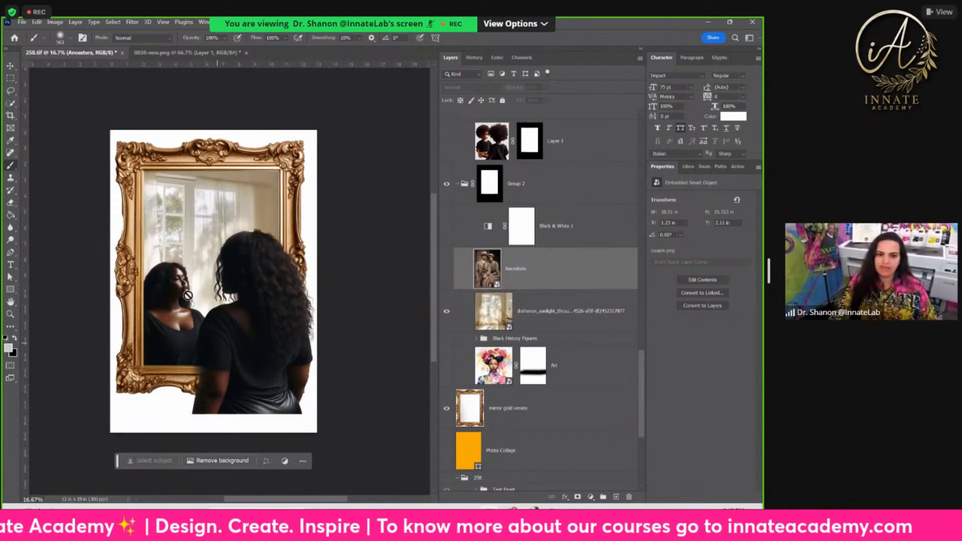
key(alt+bracketleft)
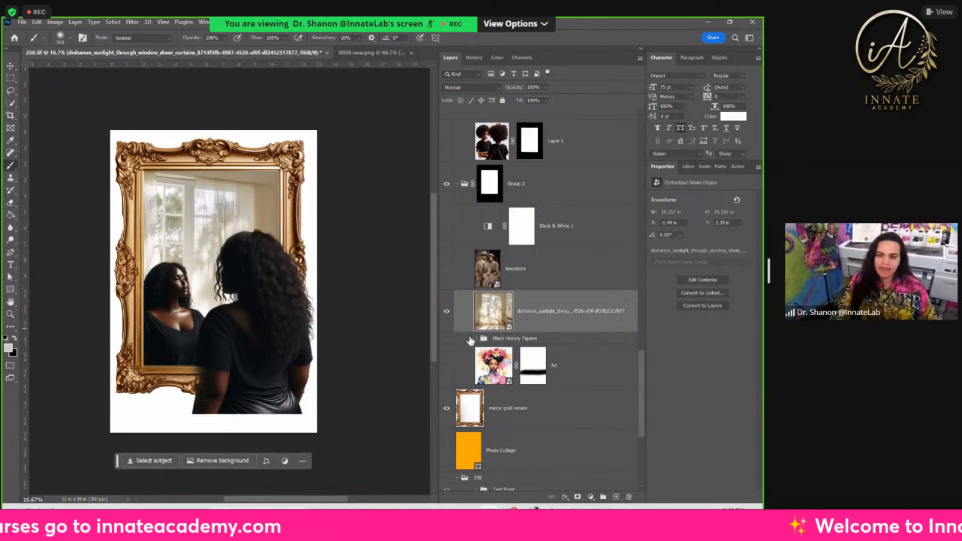
Step: Replace the curtains background with the Black History Figures group, keep the Art portrait hidden, and expand the group
click(446, 311)
click(446, 339)
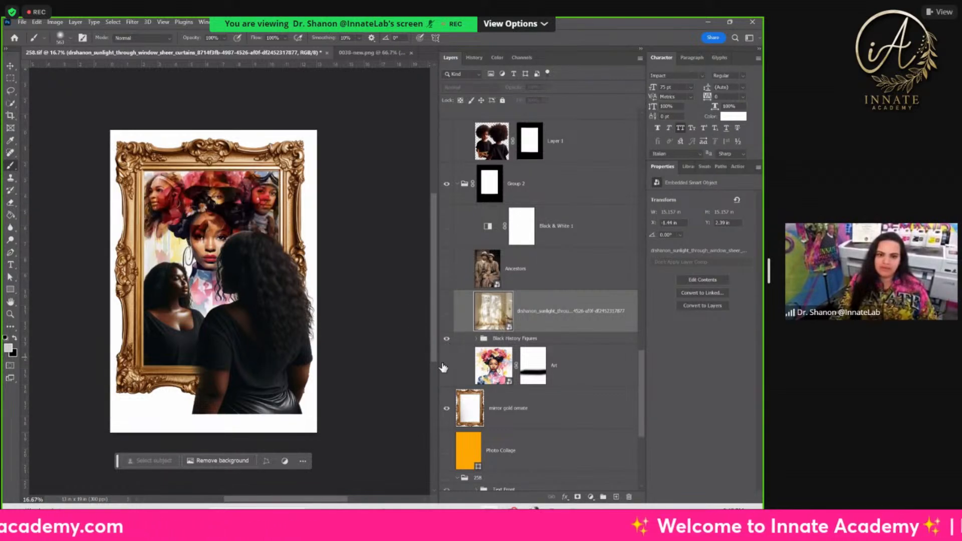
click(446, 365)
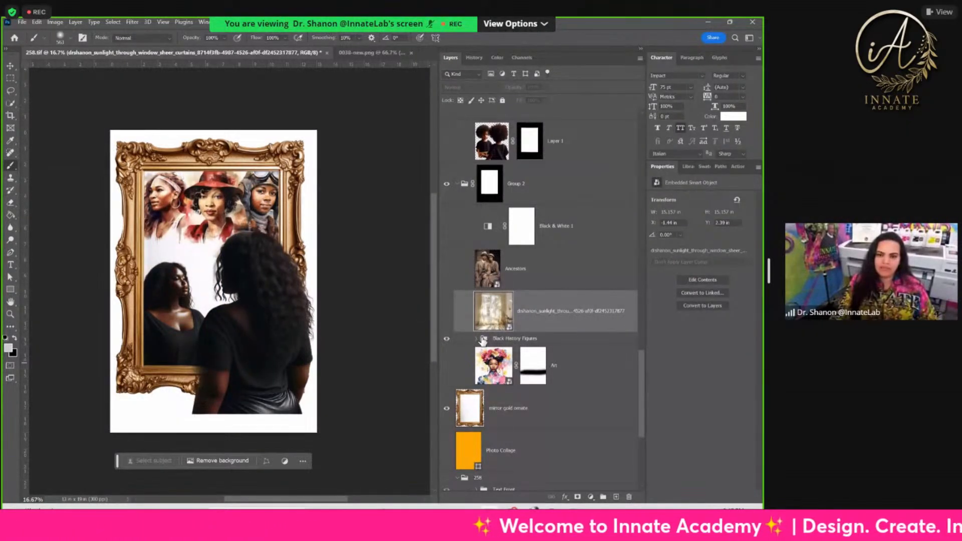
click(476, 339)
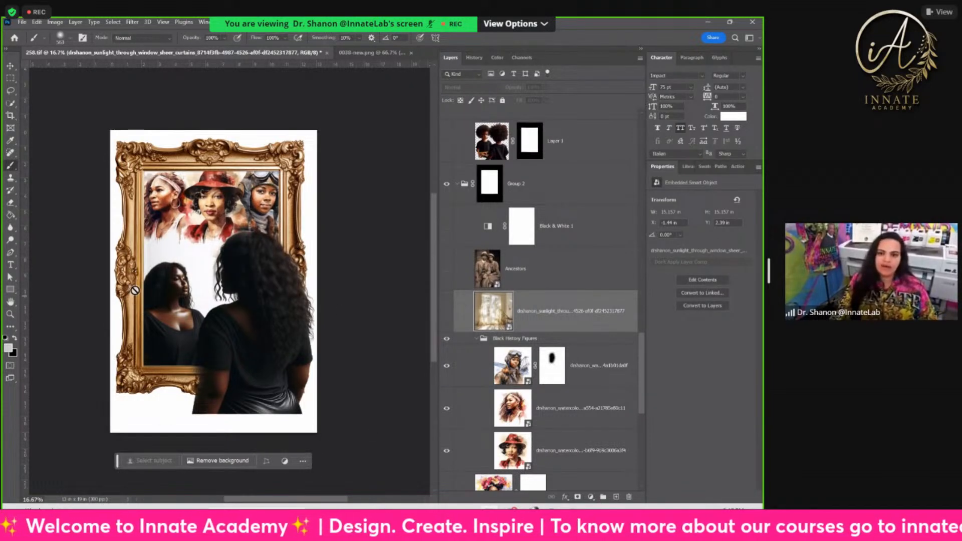
Step: Replace the Layer 3 figures with the Layer 5 braided women, both inside Group 5 and in the masked copy above it
scroll(572, 309, up, 2)
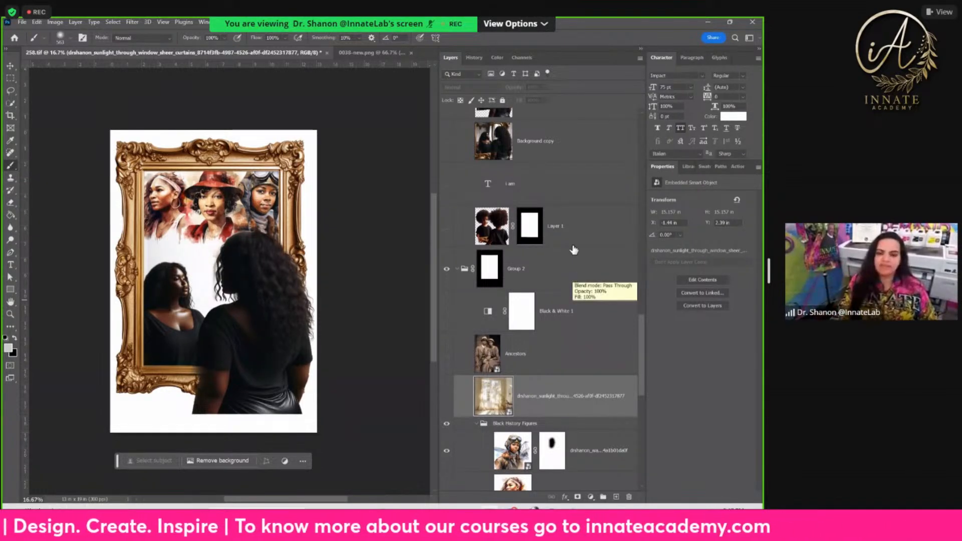
click(569, 228)
scroll(557, 226, up, 4)
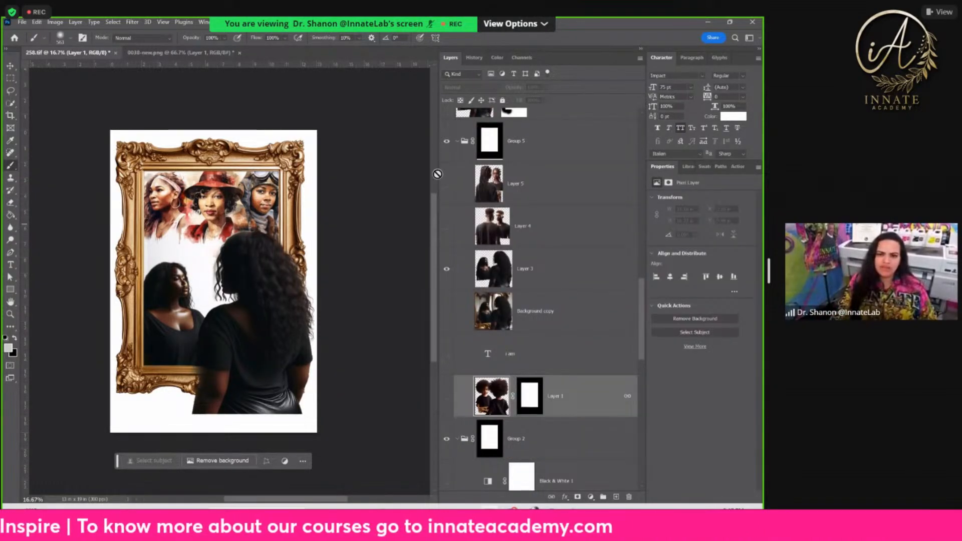
click(446, 184)
click(446, 269)
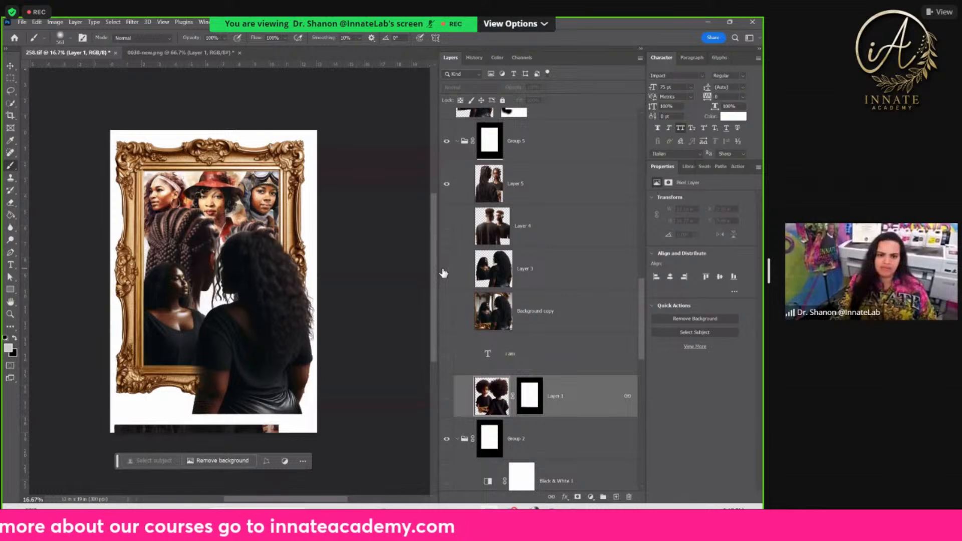
scroll(452, 249, up, 4)
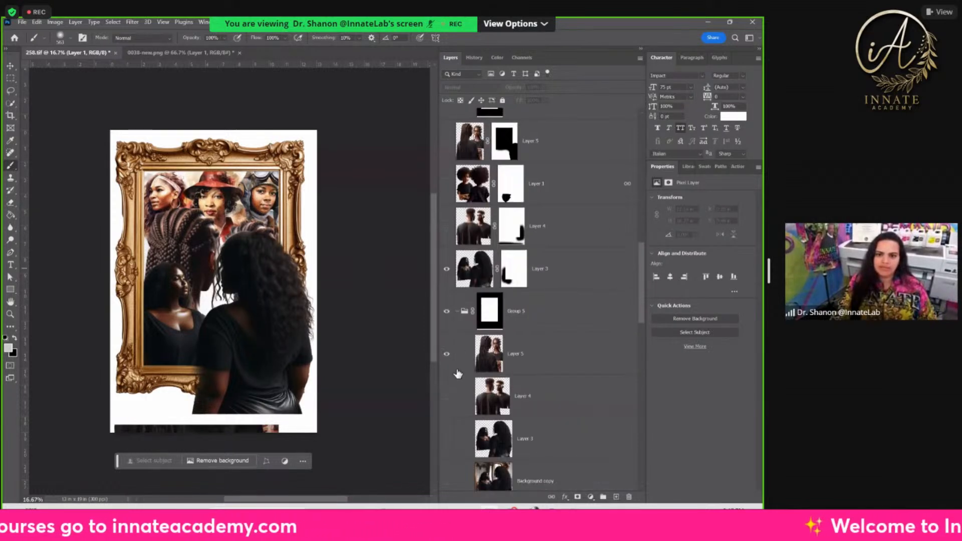
scroll(456, 358, up, 5)
click(447, 354)
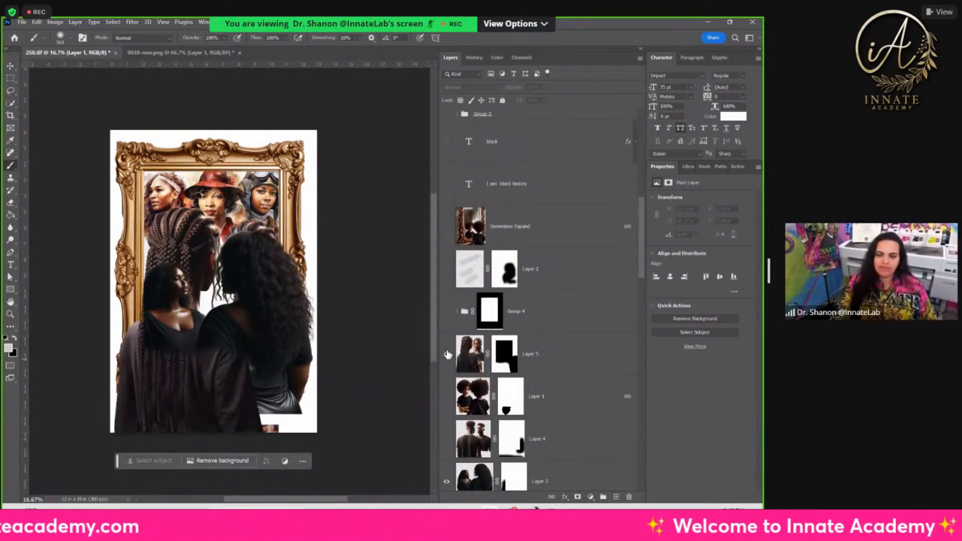
scroll(446, 362, down, 4)
click(447, 313)
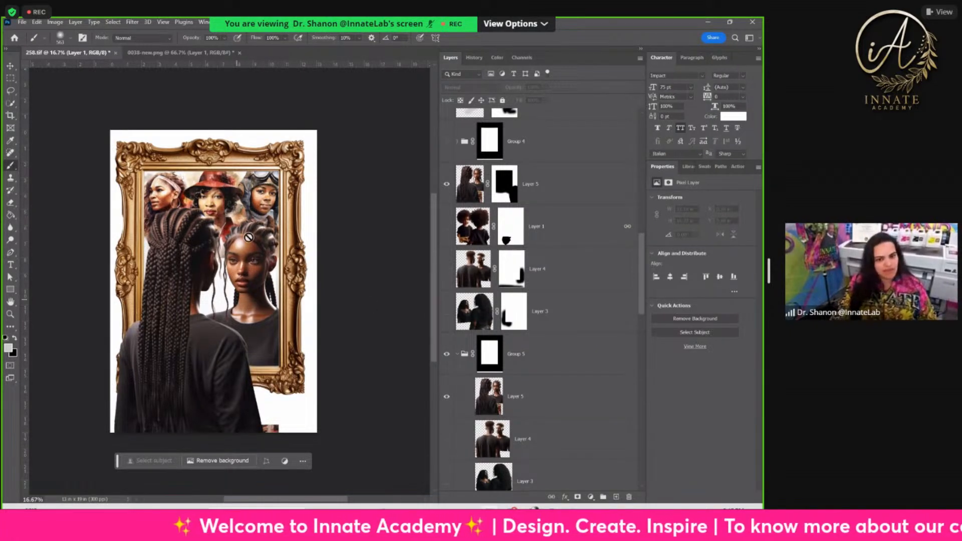
Step: Show the sunlit curtains background in the mirror behind the braided women, and select the mirror gold ornate layer
scroll(476, 320, down, 4)
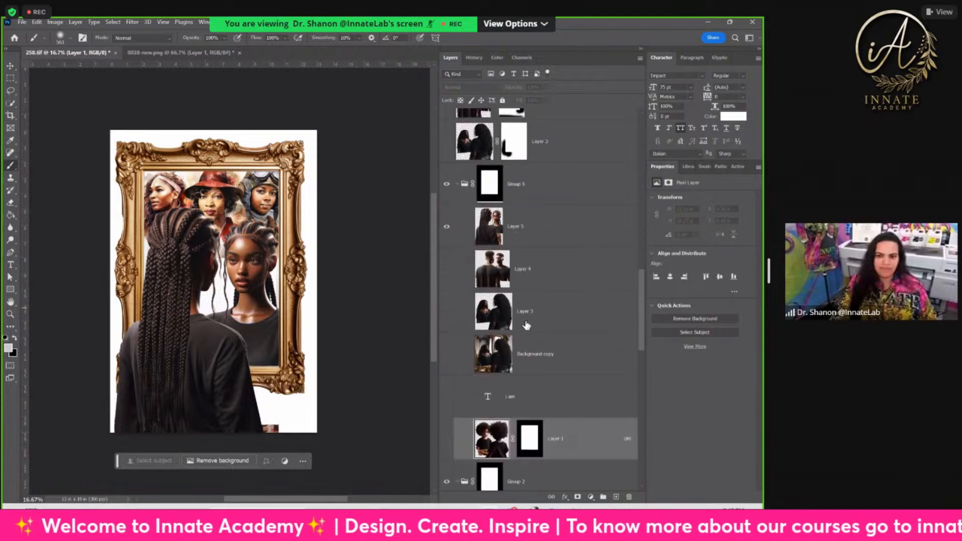
scroll(526, 339, down, 5)
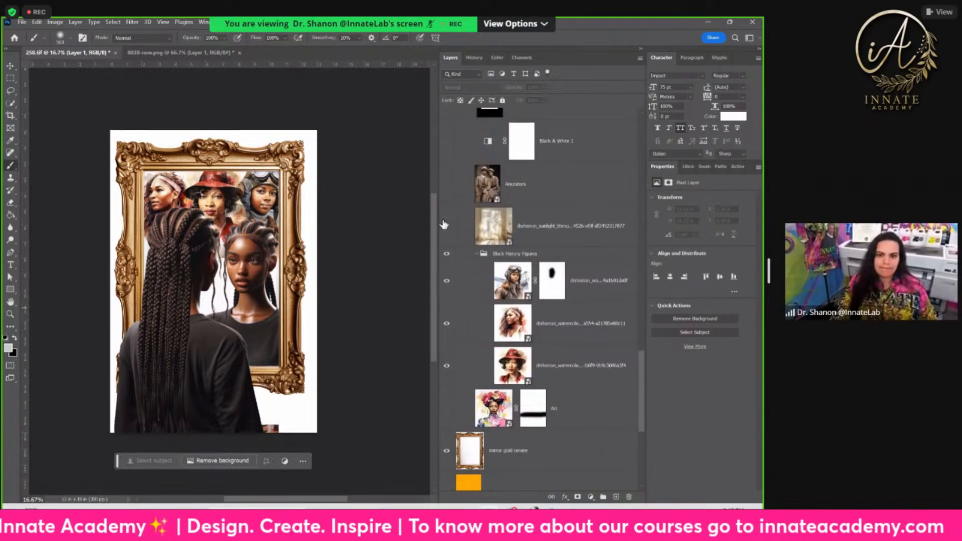
click(446, 226)
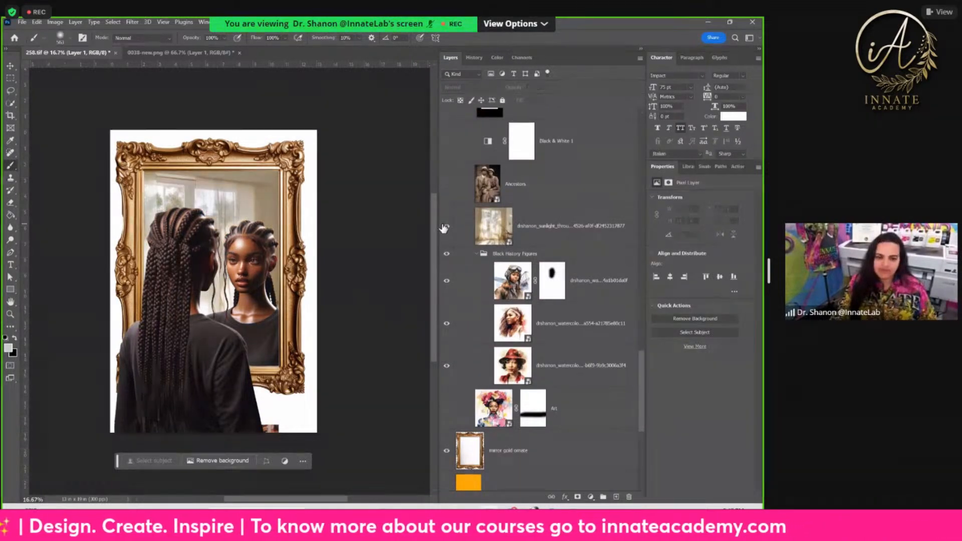
click(557, 232)
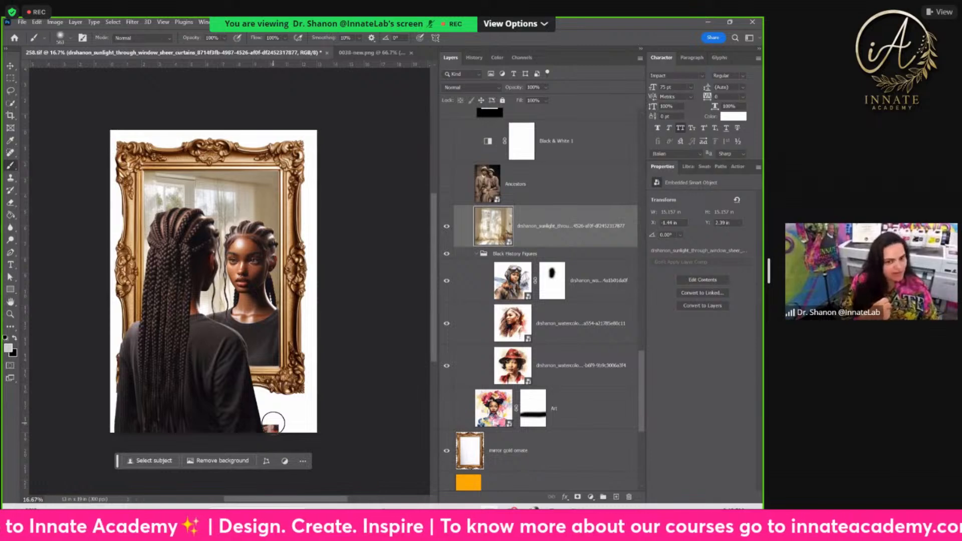
click(605, 437)
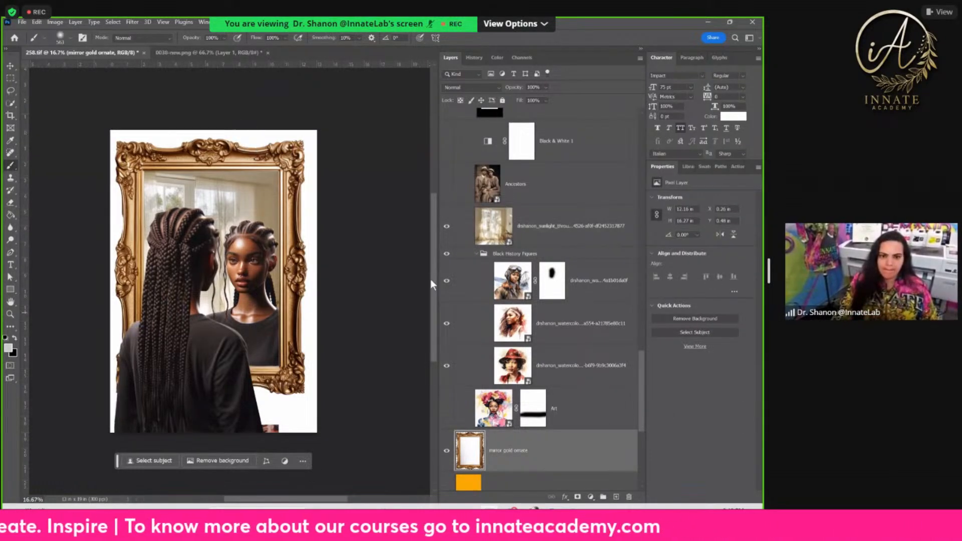
Step: Look through the upper part of the layer stack and select the Pattern Fill 3 layer
scroll(546, 411, up, 4)
scroll(549, 311, up, 5)
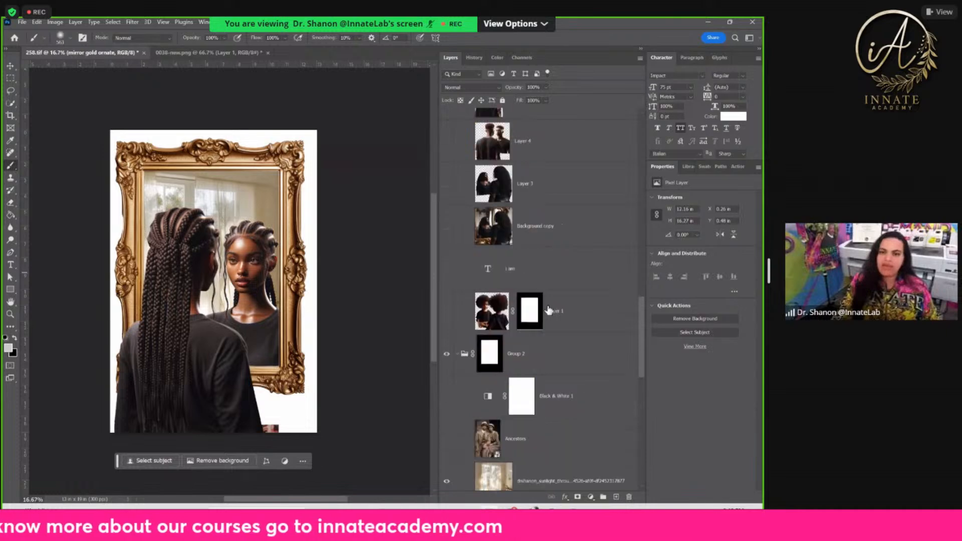
scroll(549, 311, up, 6)
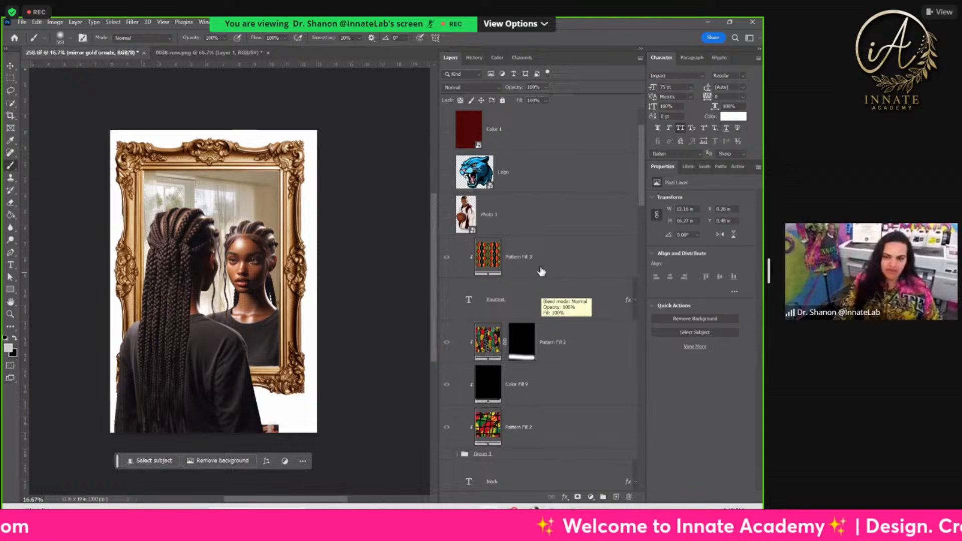
click(464, 249)
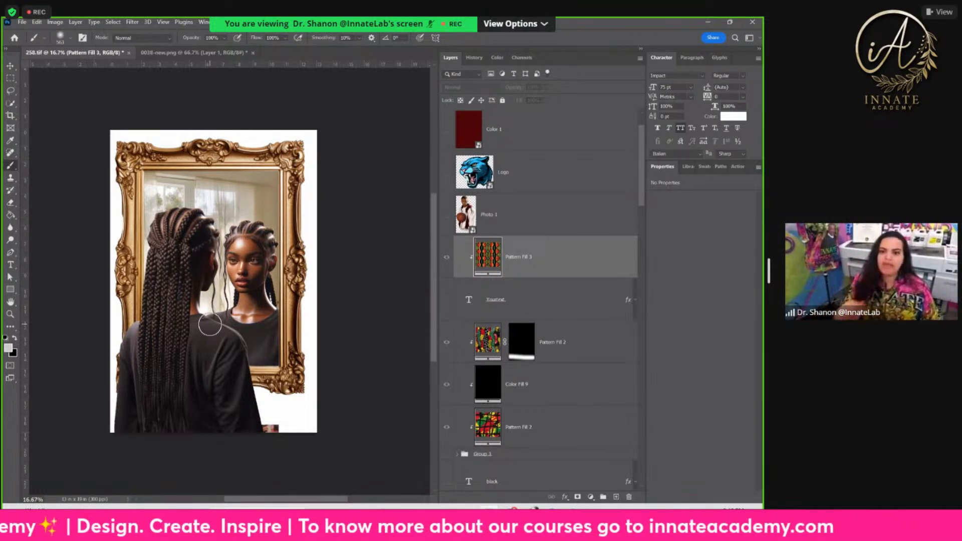
Step: Overlay the Ancestors photo on the curtains background in Group 2, and select the curtains layer
scroll(514, 312, down, 2)
scroll(514, 312, down, 6)
scroll(513, 316, down, 6)
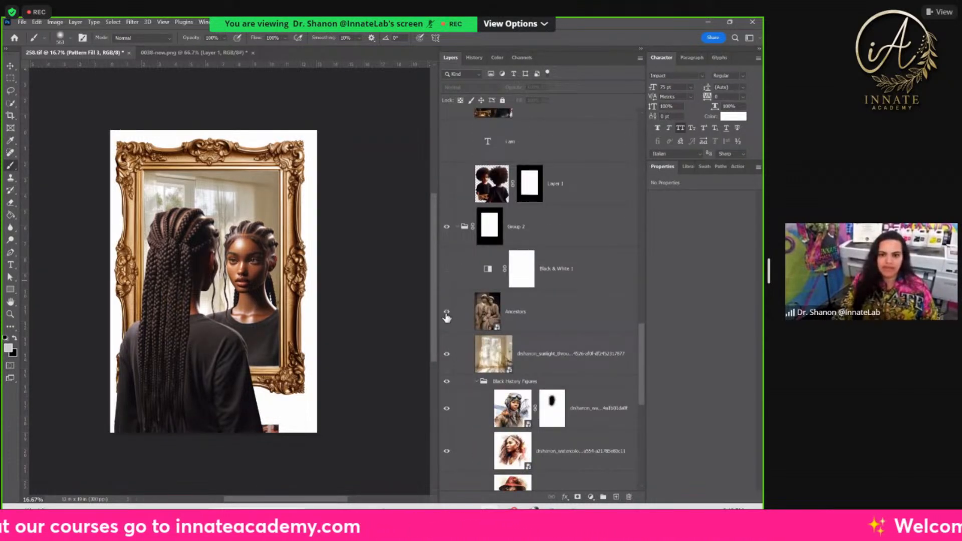
click(447, 313)
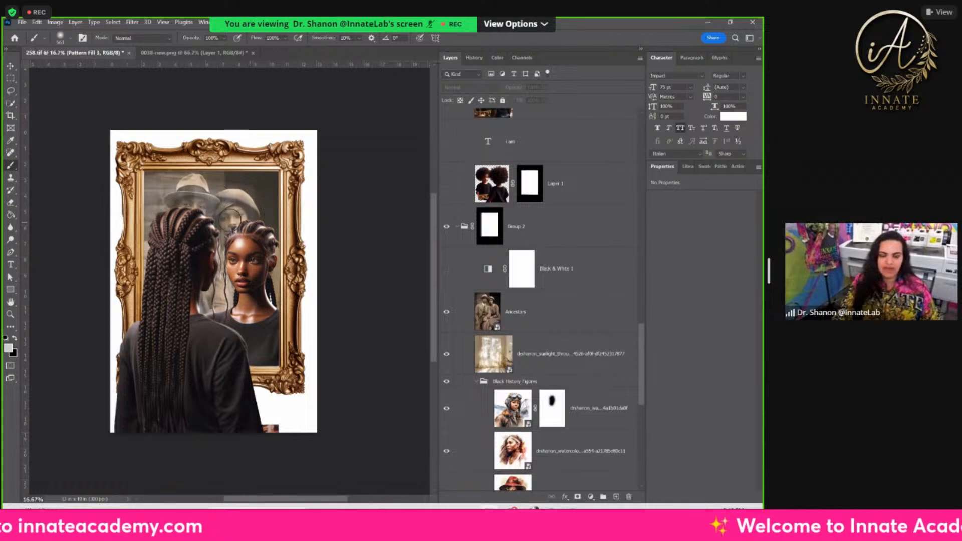
click(548, 331)
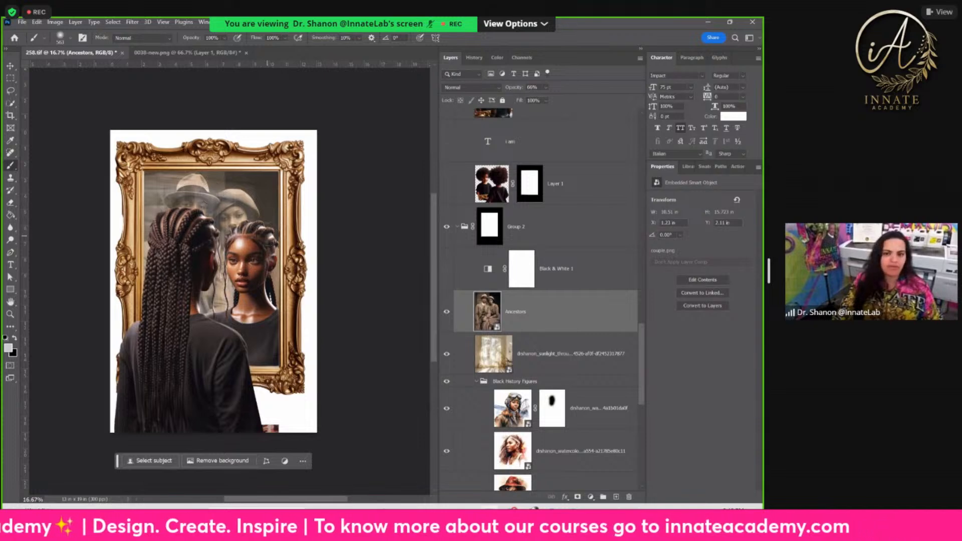
click(566, 364)
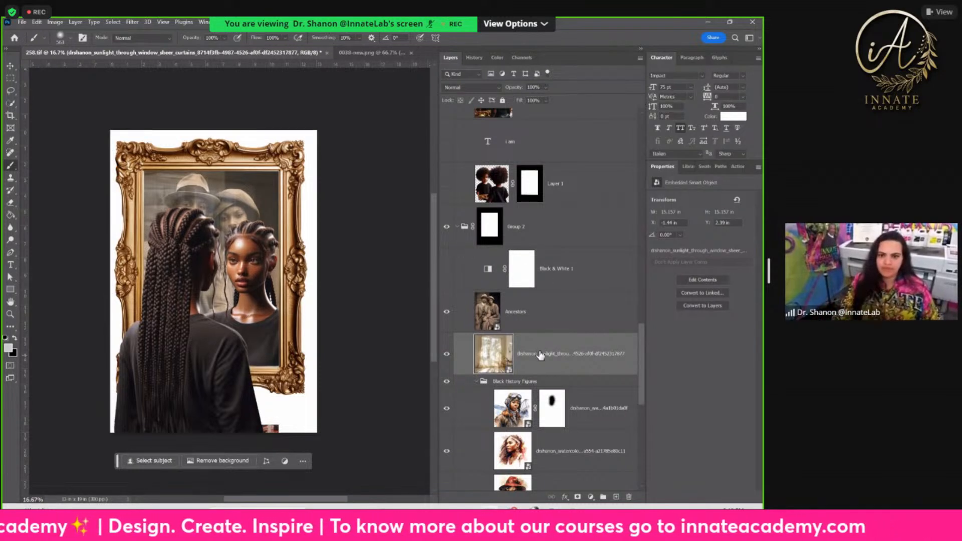
Step: Hide the curtains, the Ancestors photo and the Black History Figures group, and show the Art portrait in the mirror
click(447, 353)
click(446, 312)
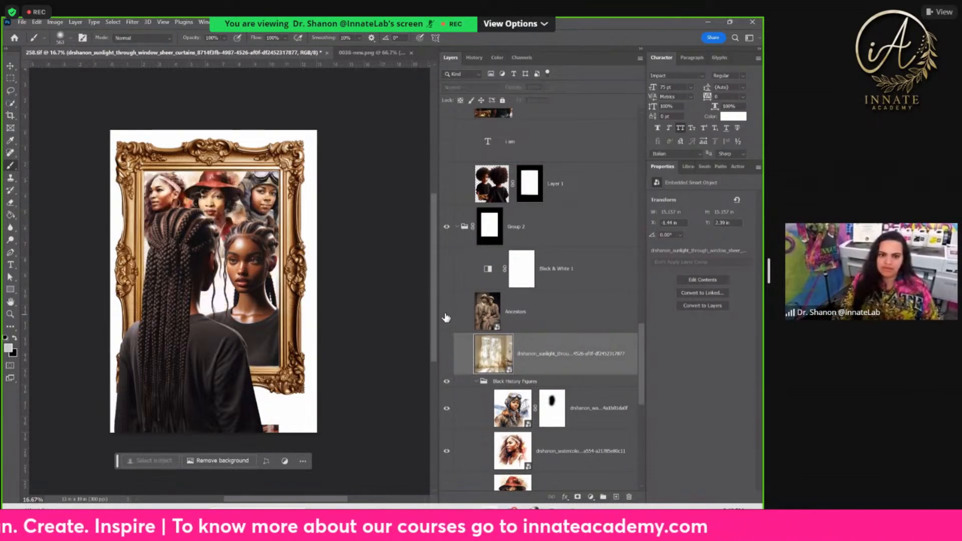
scroll(484, 381, down, 2)
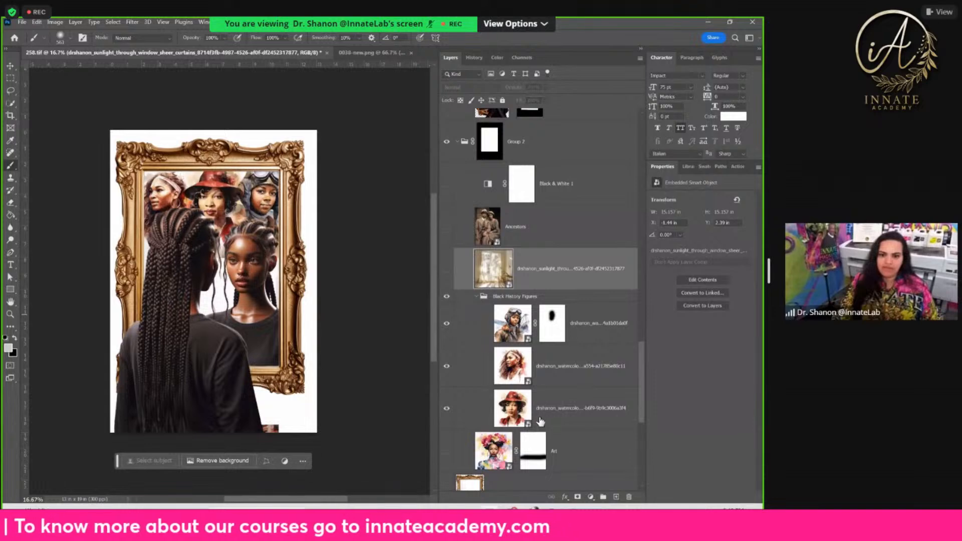
click(446, 297)
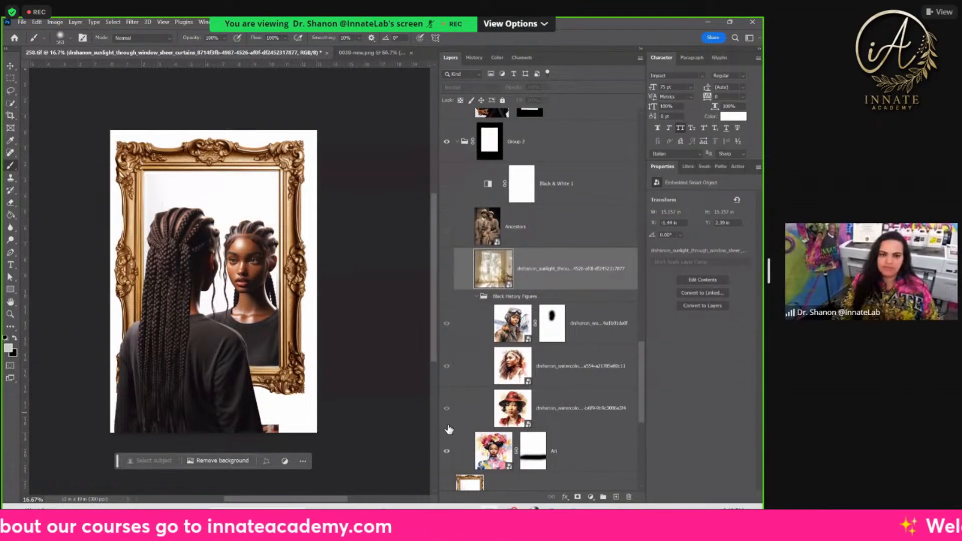
click(446, 450)
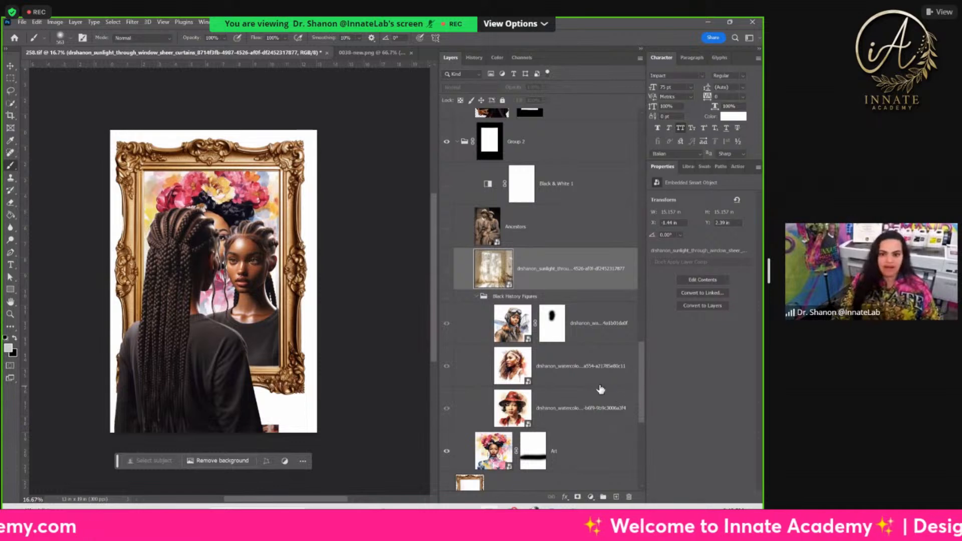
Step: Show the curtains background over the Art portrait and set the curtains layer's opacity to 98%
click(447, 268)
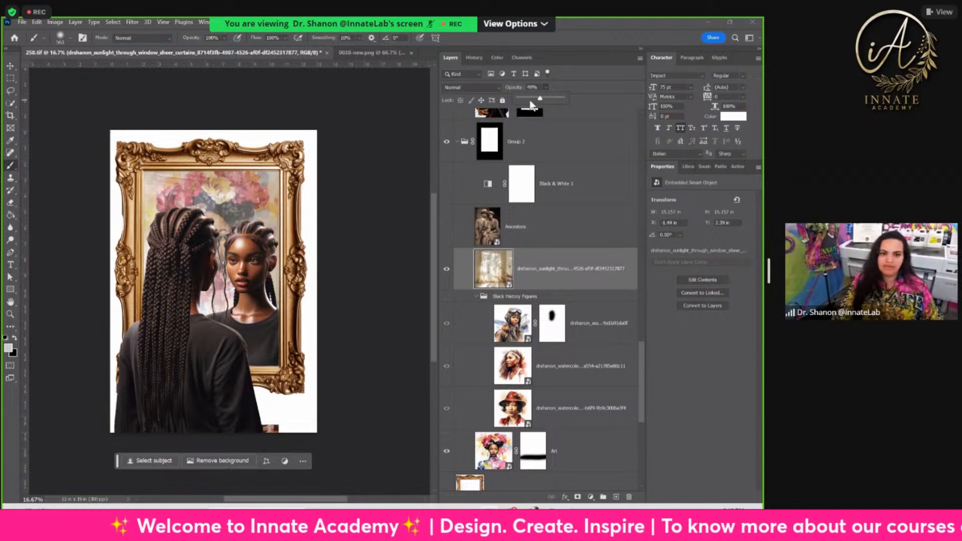
drag(546, 100, 553, 103)
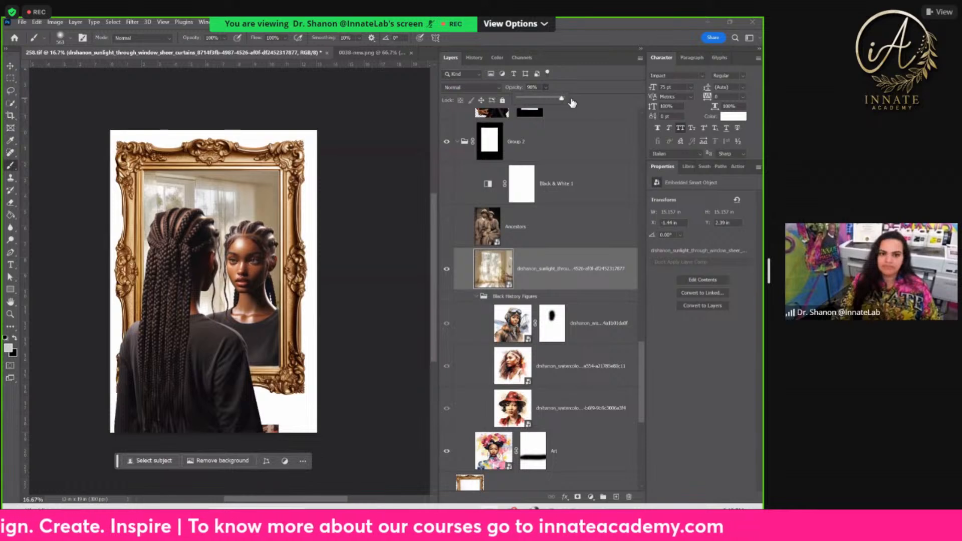
click(569, 296)
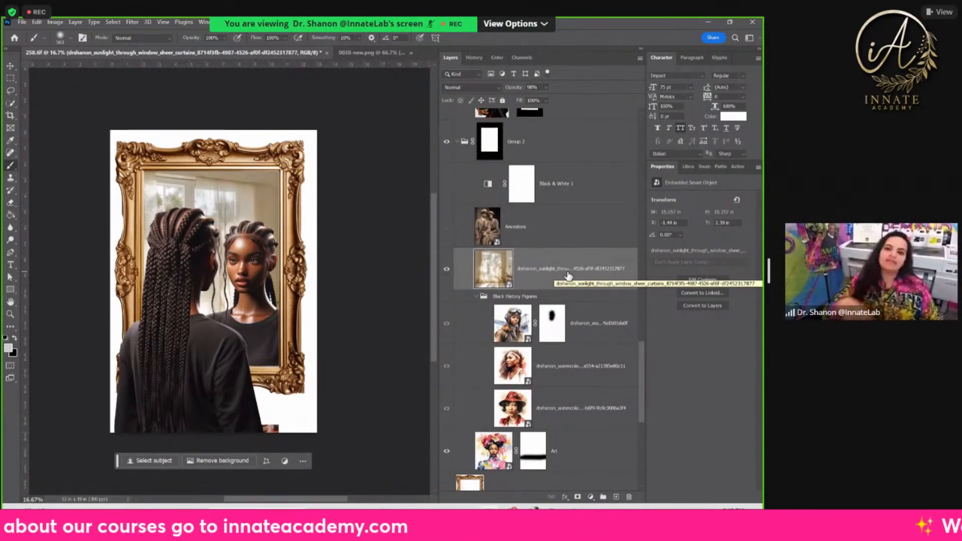
Step: Switch to Discord and browse the generated historical figure illustrations in the black-history channel
click(524, 518)
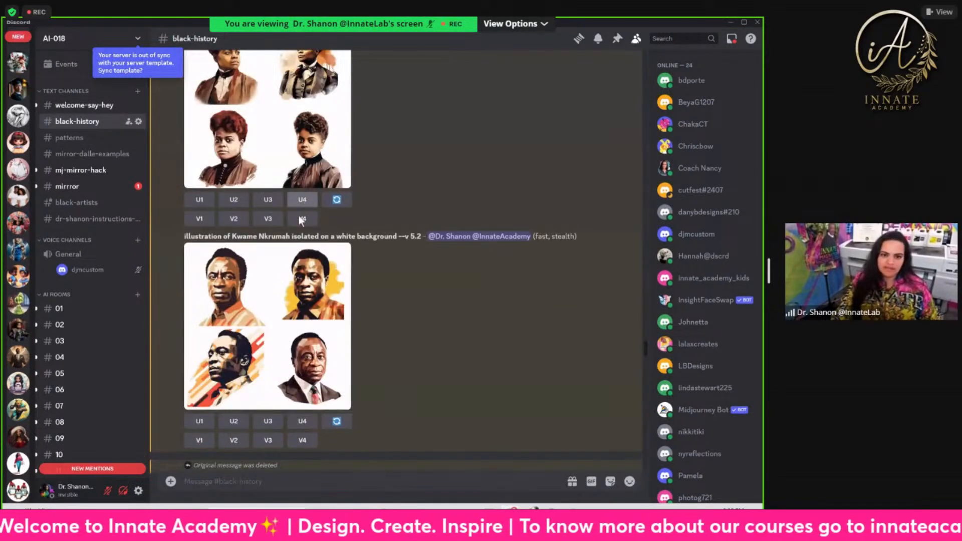
scroll(303, 234, up, 8)
scroll(303, 234, down, 19)
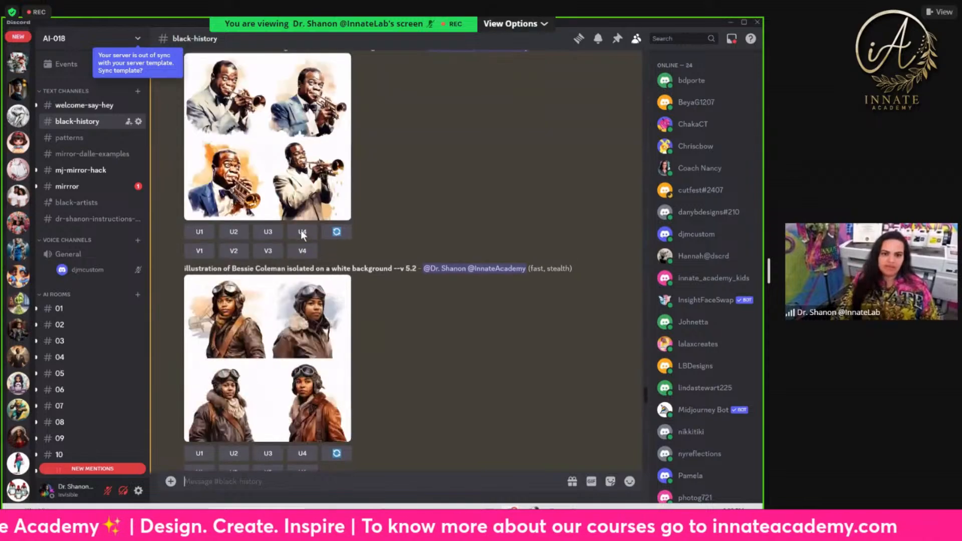
scroll(301, 233, down, 15)
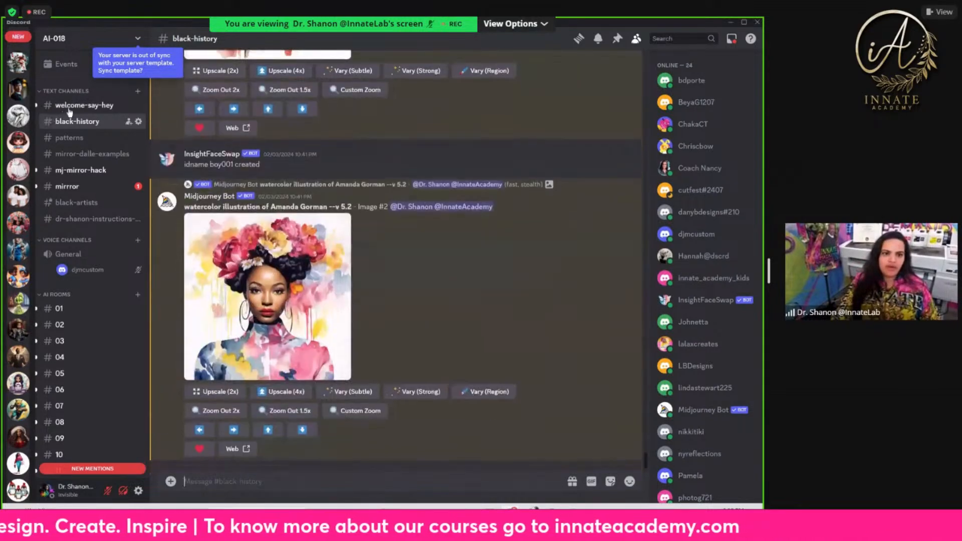
scroll(79, 130, down, 1)
Step: Open the patterns channel and review the African print tile images
click(79, 126)
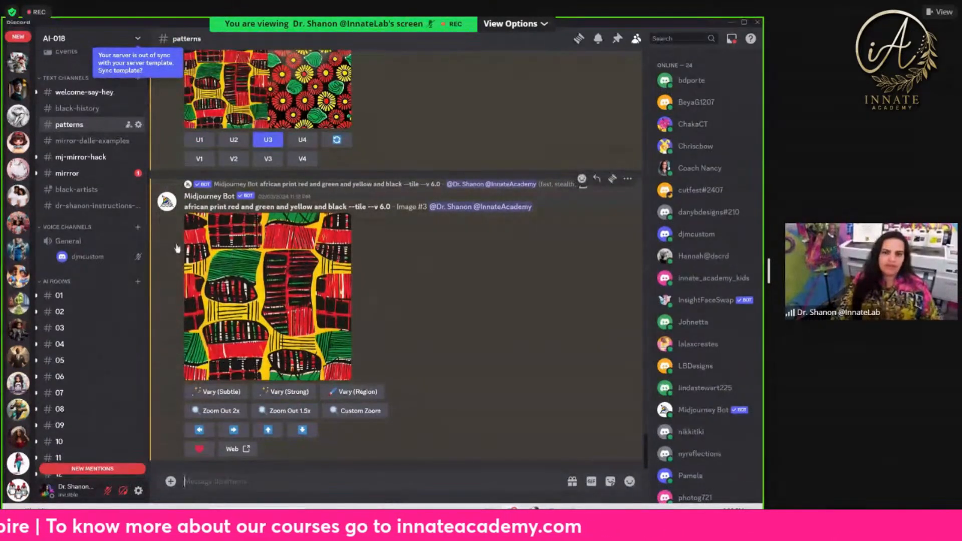
scroll(286, 197, up, 16)
scroll(286, 199, down, 5)
scroll(284, 200, down, 10)
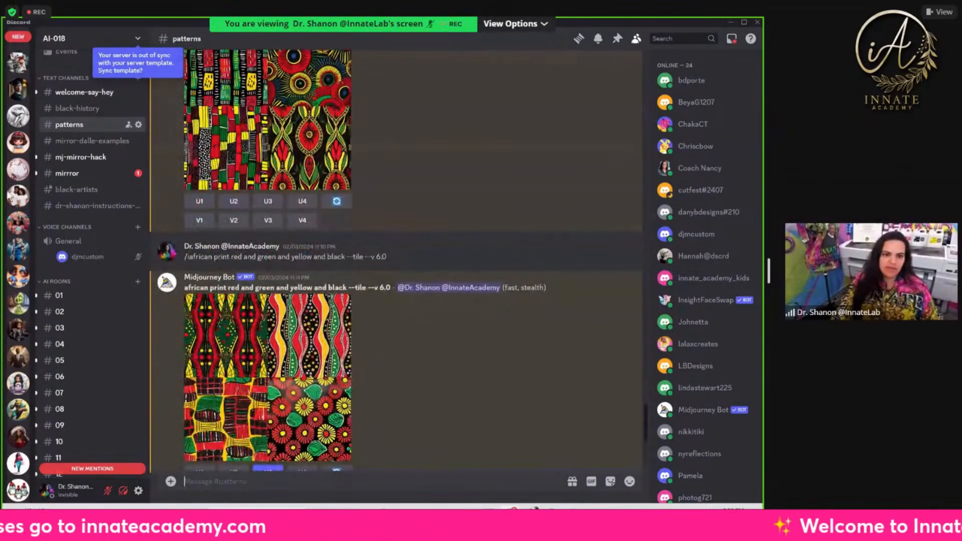
Step: Open the mirror-dalle-examples channel and examine the prompts and images of figures looking into a gold frame mirror
click(75, 142)
scroll(285, 302, down, 15)
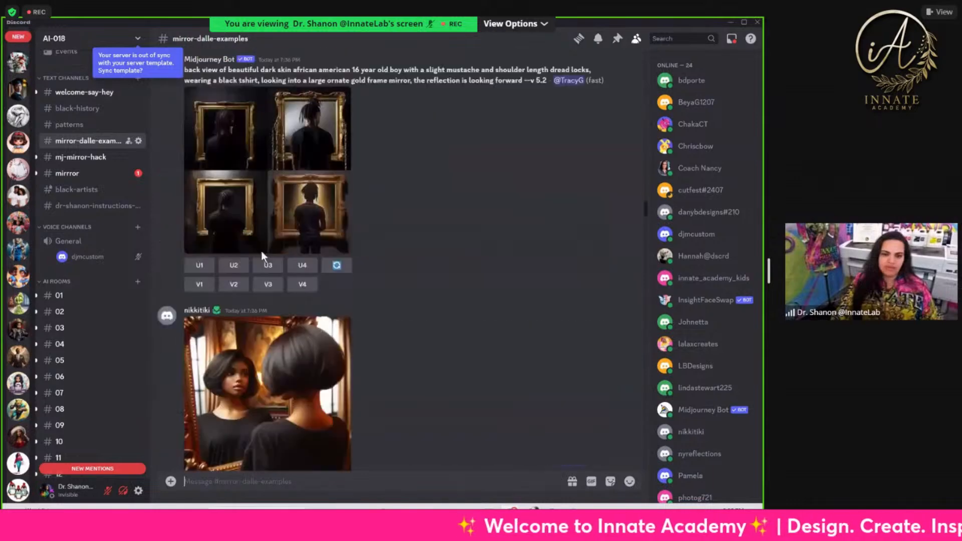
scroll(264, 261, down, 5)
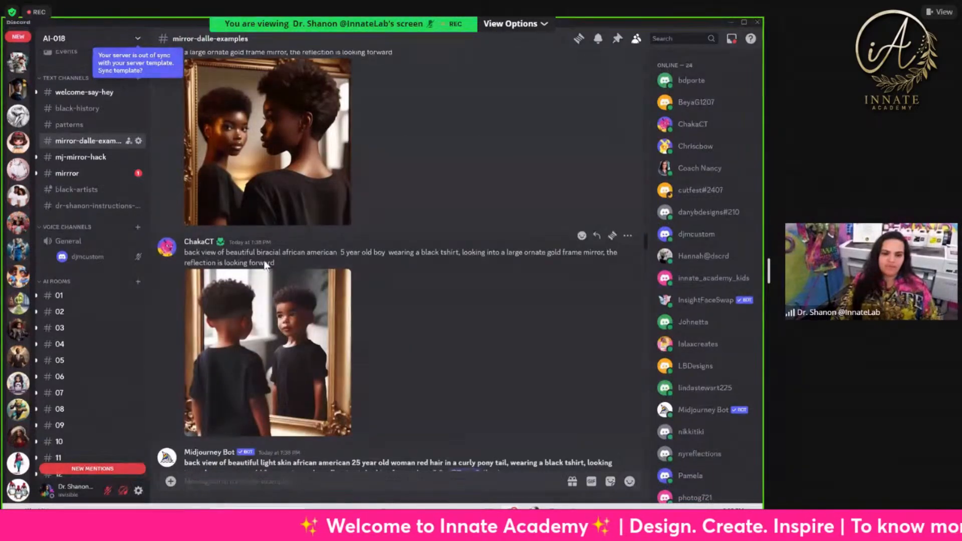
scroll(266, 265, up, 15)
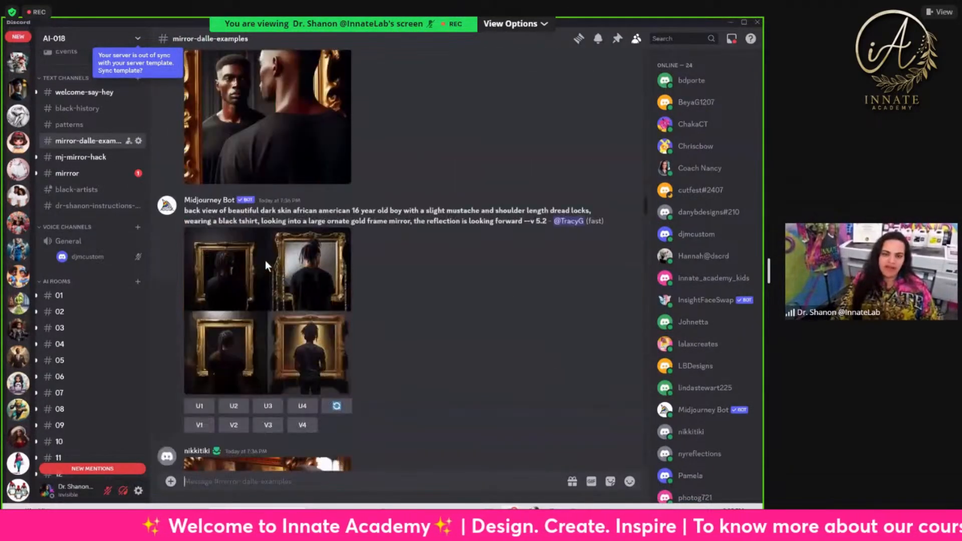
scroll(266, 260, up, 20)
scroll(292, 285, down, 15)
scroll(293, 290, down, 10)
scroll(349, 238, down, 15)
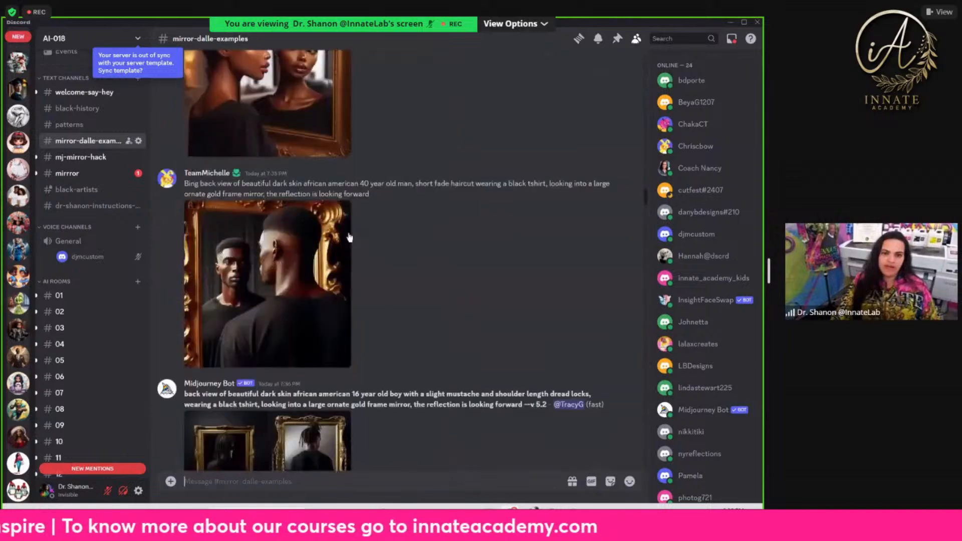
Step: Open the mj-mirror-hack channel and review its mirror prompts, watercolor boy, 1920s couple and sheer curtain images
key(alt+Down)
scroll(321, 284, up, 10)
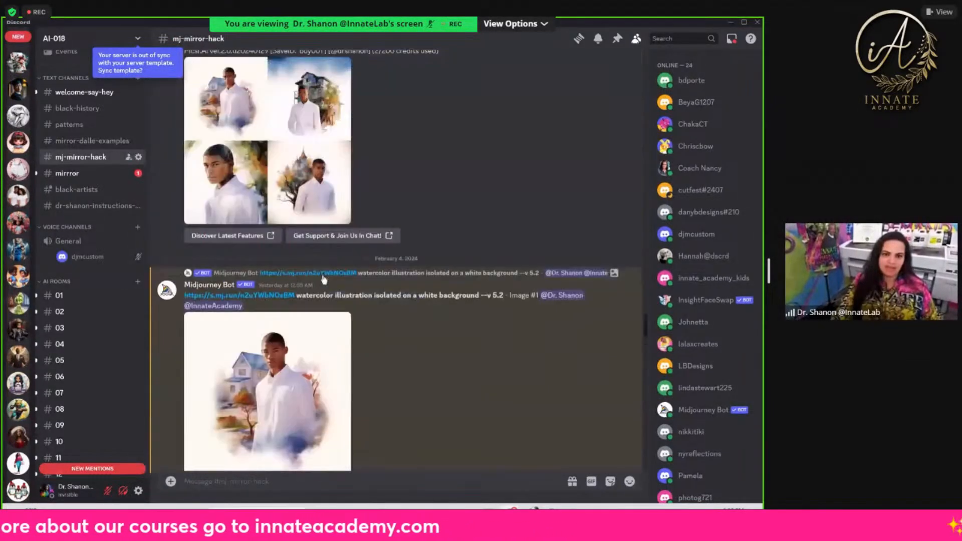
scroll(323, 275, up, 10)
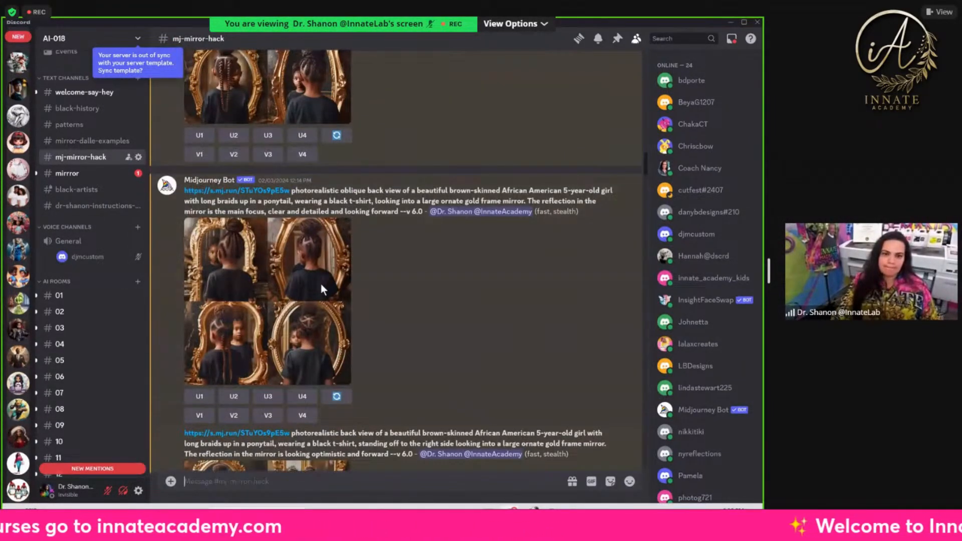
scroll(321, 282, down, 6)
scroll(316, 288, down, 10)
scroll(309, 274, down, 15)
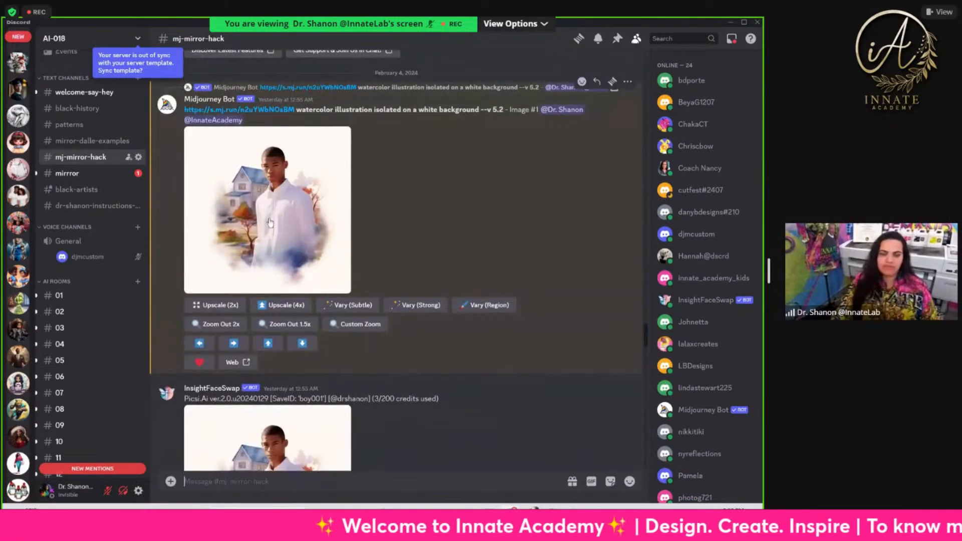
scroll(292, 277, down, 3)
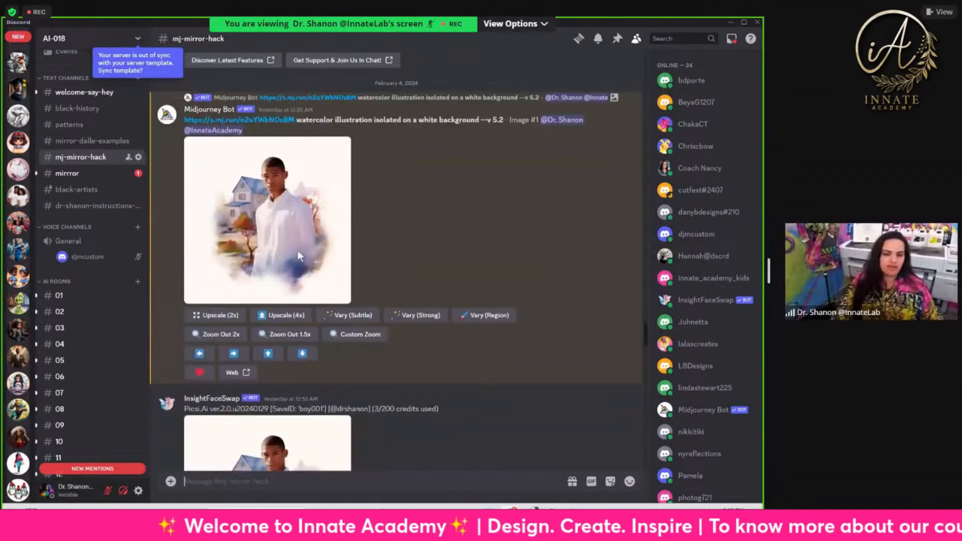
scroll(290, 171, down, 10)
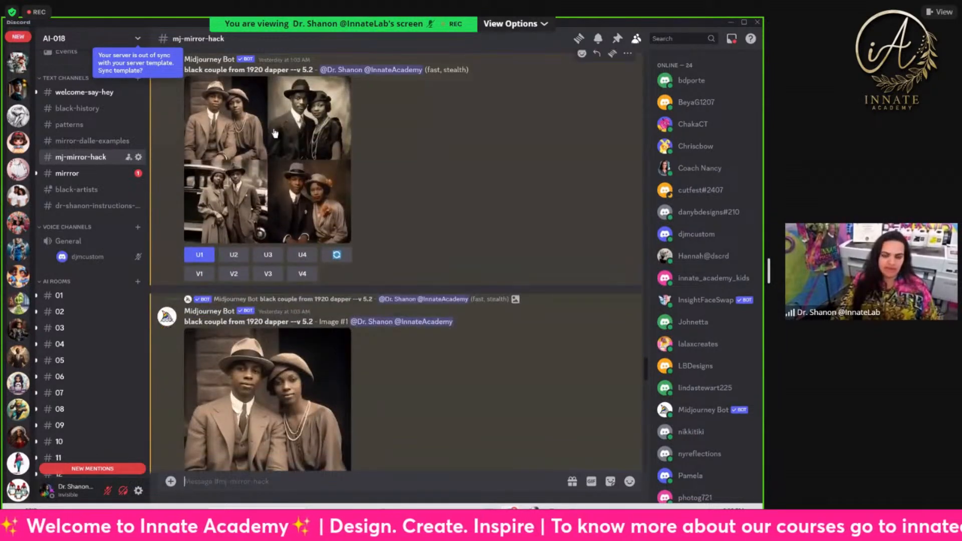
scroll(329, 221, down, 7)
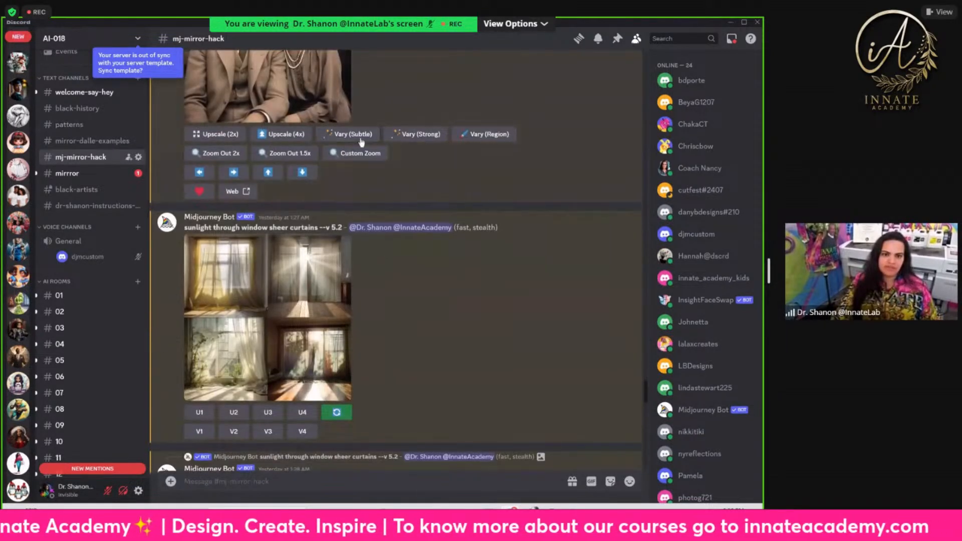
scroll(311, 345, down, 10)
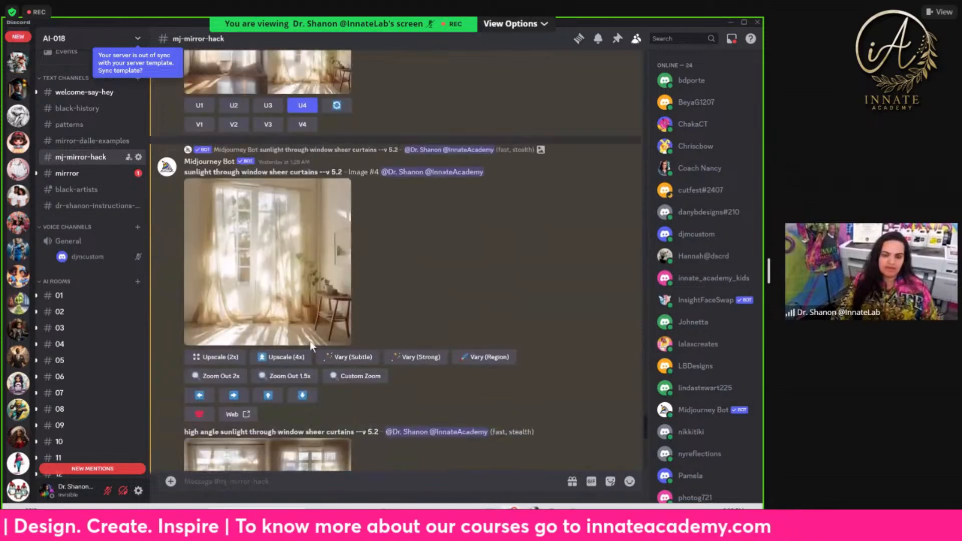
scroll(309, 341, down, 3)
Step: Open the mirrror channel and look through the oval and rectangle ornate gold mirror images
click(80, 174)
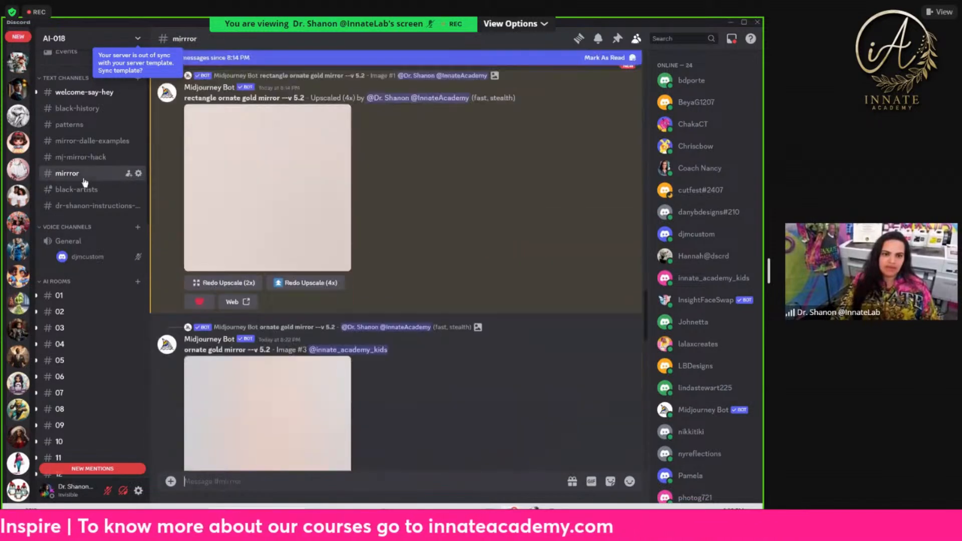
scroll(346, 251, down, 3)
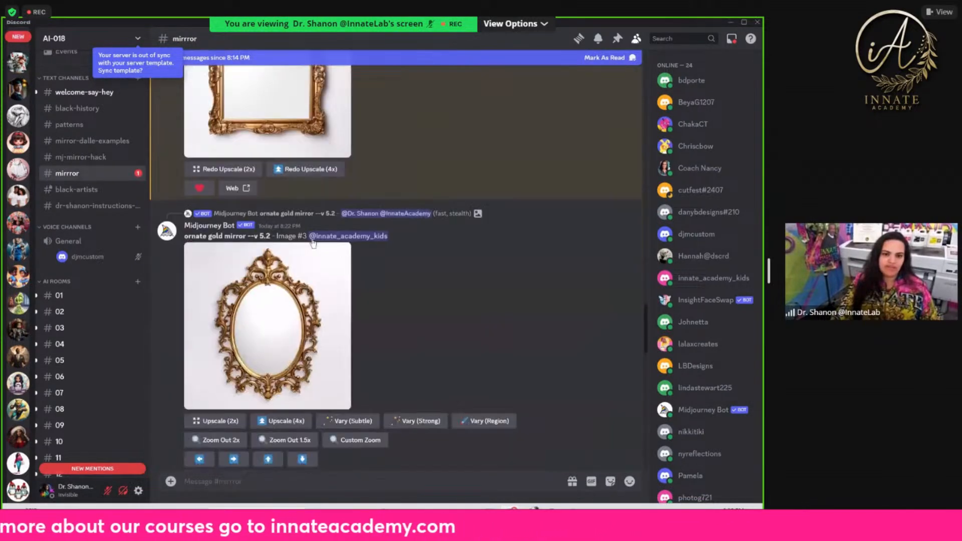
scroll(353, 290, down, 10)
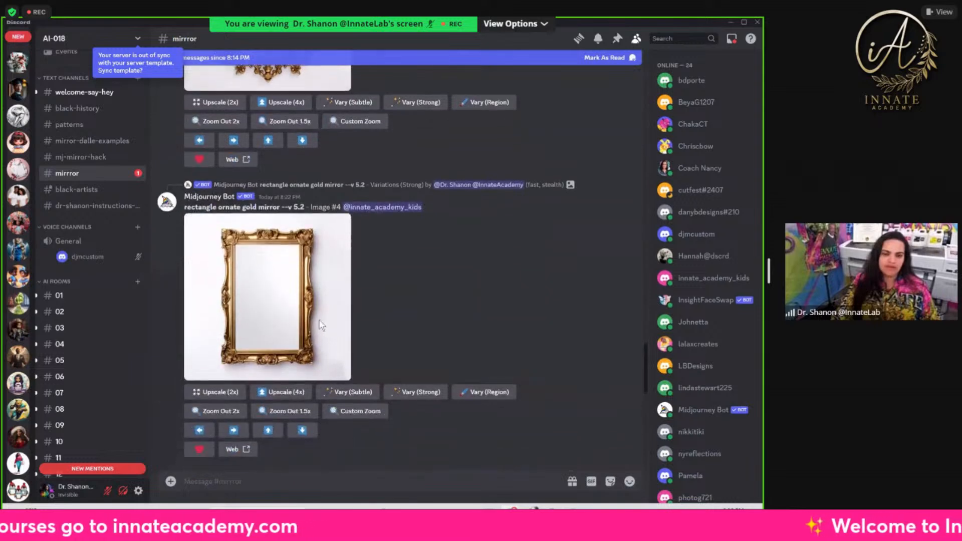
scroll(278, 328, down, 6)
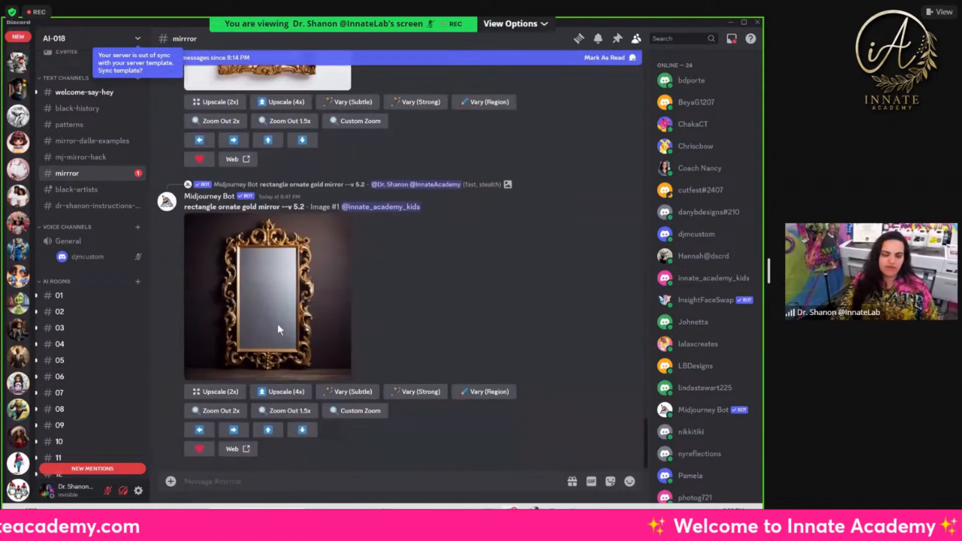
scroll(320, 244, up, 6)
scroll(308, 301, up, 10)
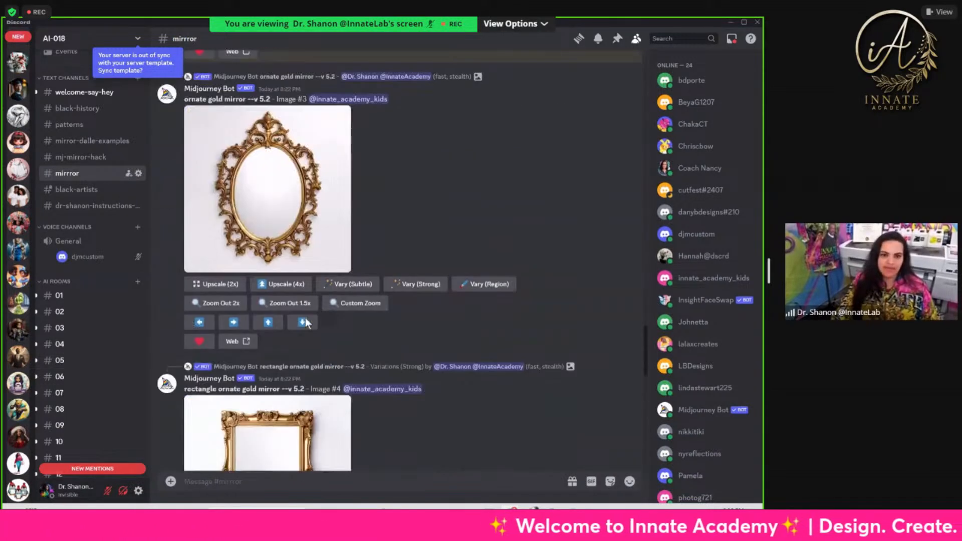
scroll(305, 318, down, 8)
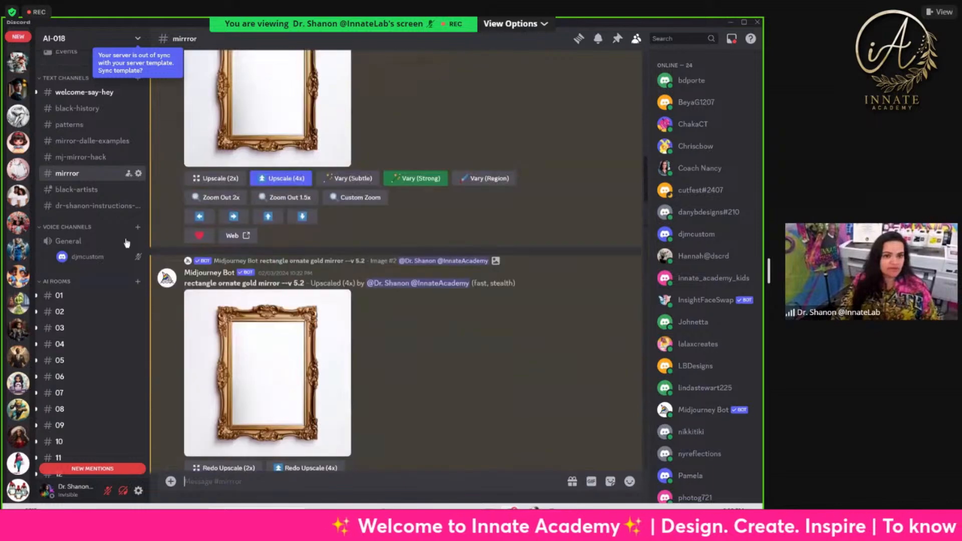
scroll(225, 240, up, 2)
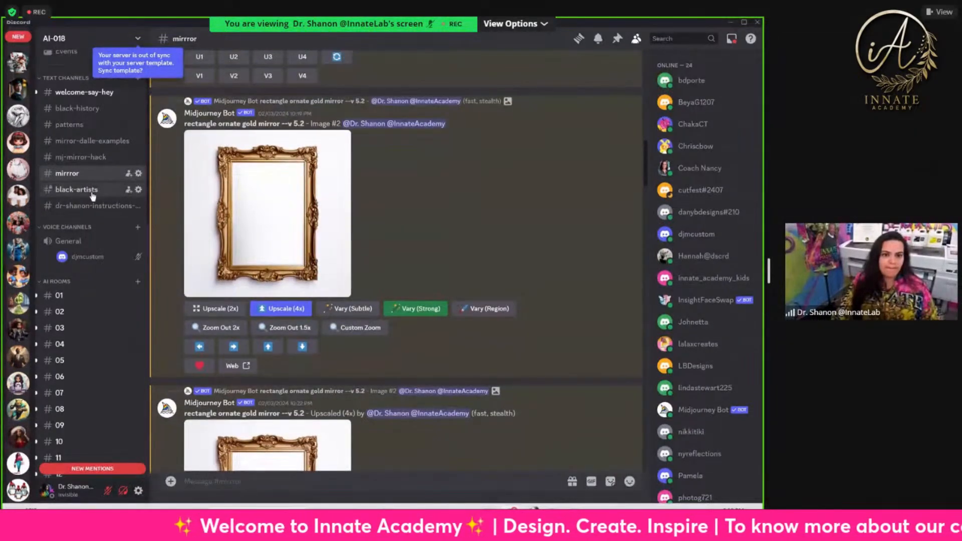
Step: Open the black-artists channel and examine the prompts and images of women with flowers and butterflies in different artists' styles
click(77, 190)
scroll(364, 274, up, 15)
scroll(363, 269, up, 15)
scroll(369, 211, up, 15)
scroll(291, 332, up, 15)
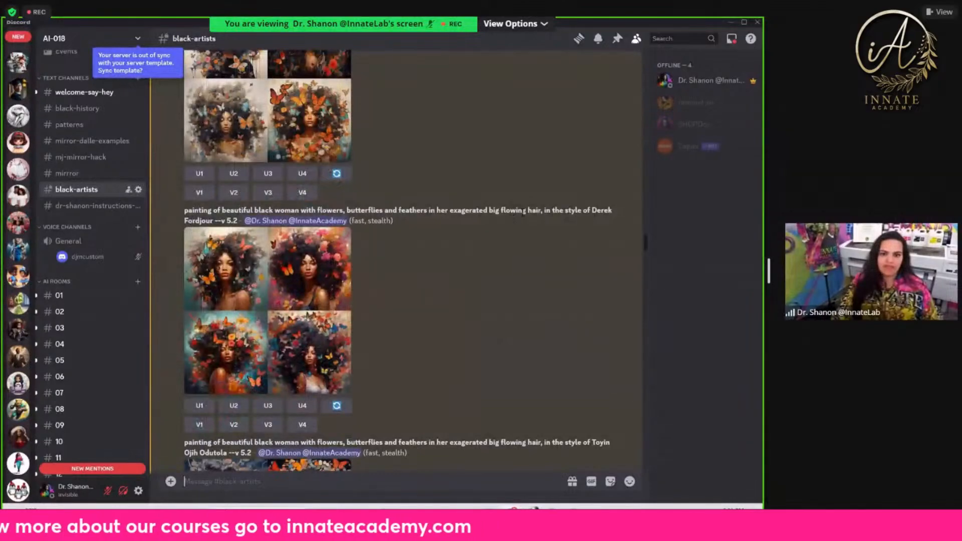
scroll(234, 225, down, 10)
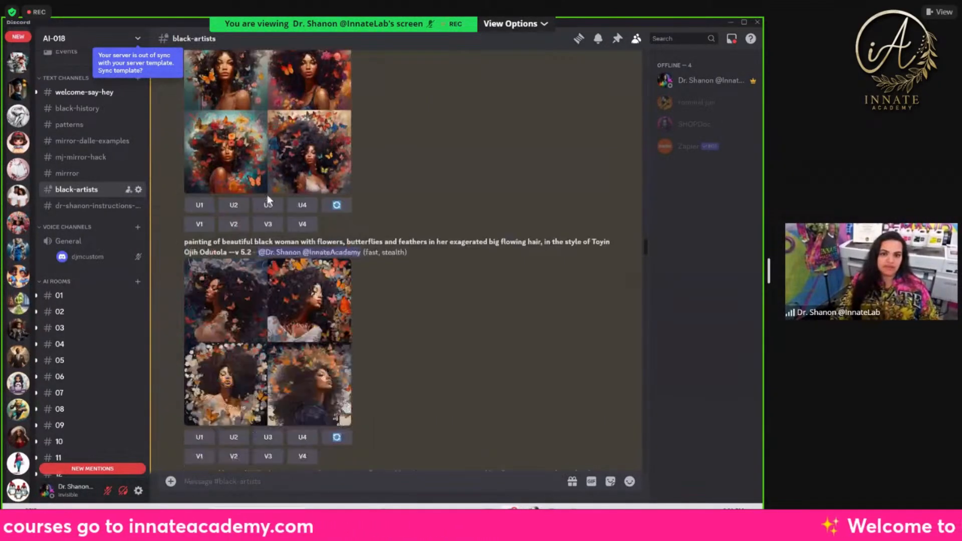
scroll(369, 174, down, 10)
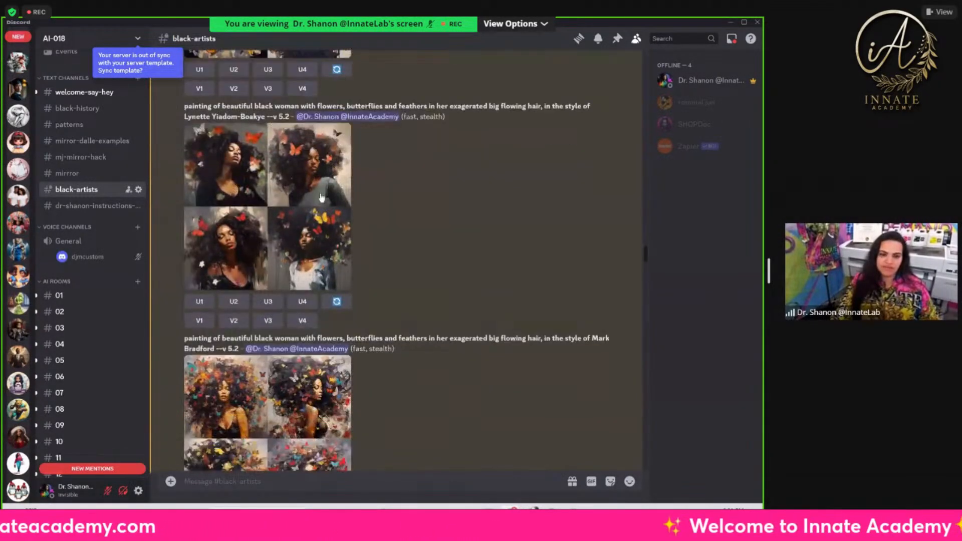
scroll(379, 331, down, 10)
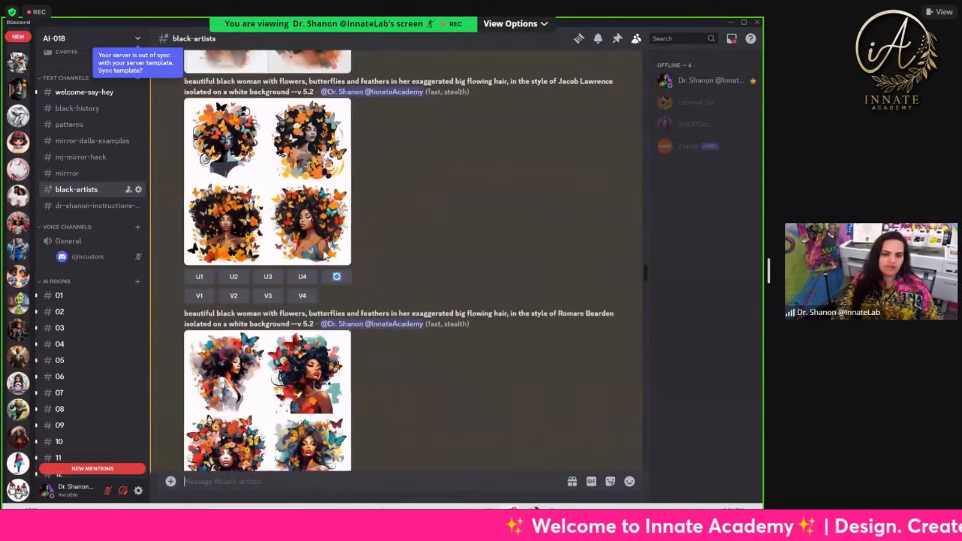
scroll(303, 339, down, 7)
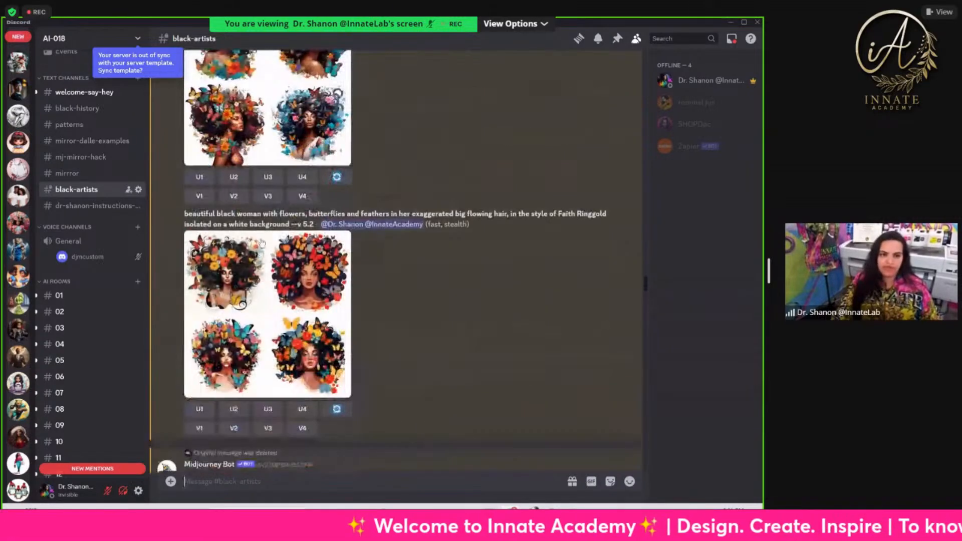
scroll(337, 311, down, 5)
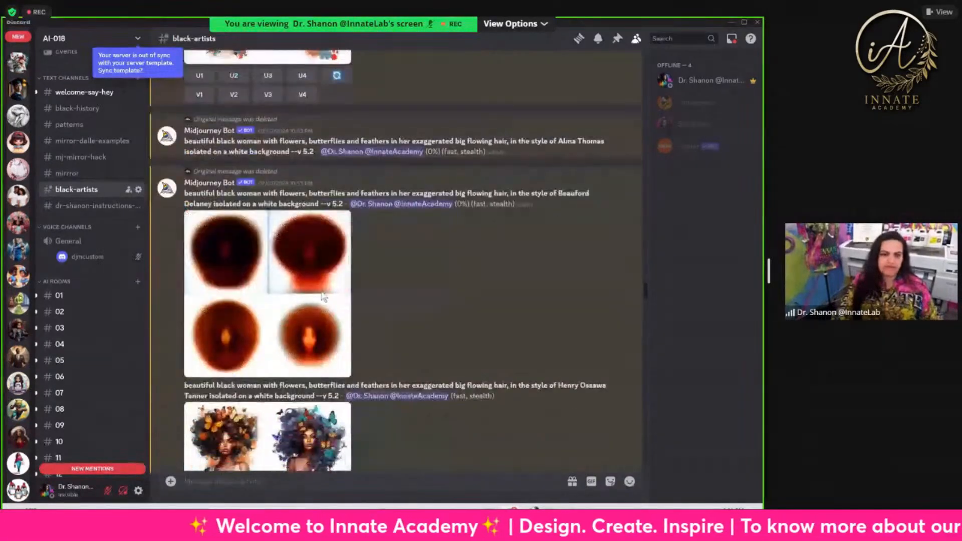
scroll(336, 362, down, 2)
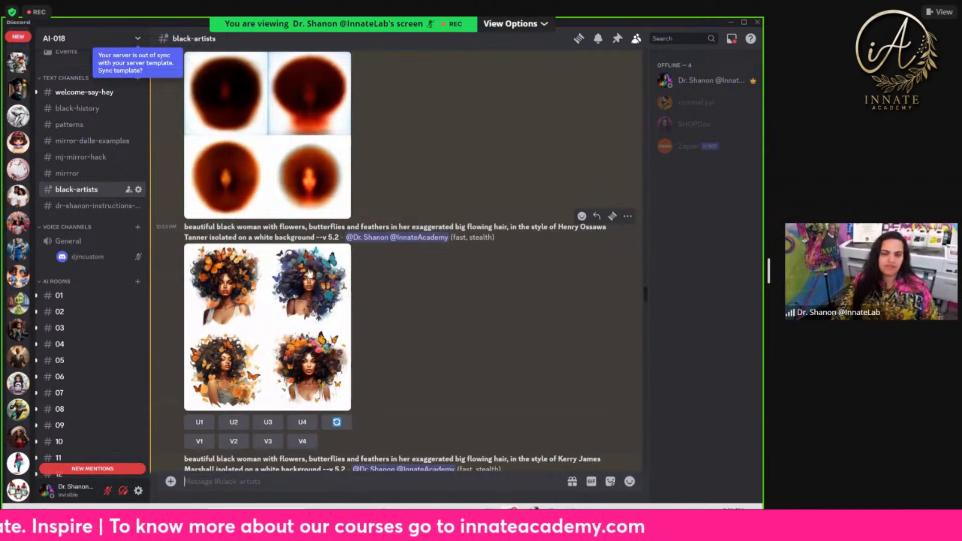
scroll(322, 337, down, 5)
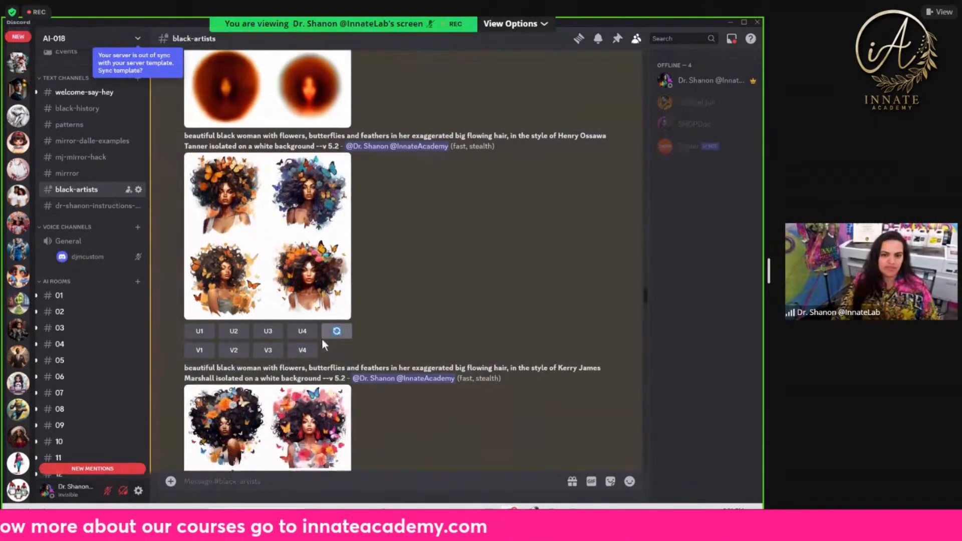
Step: Open the dr-shanon-instructions-no-prompting-here channel and look back over the red, green, yellow and black African print tiles
scroll(322, 342, down, 5)
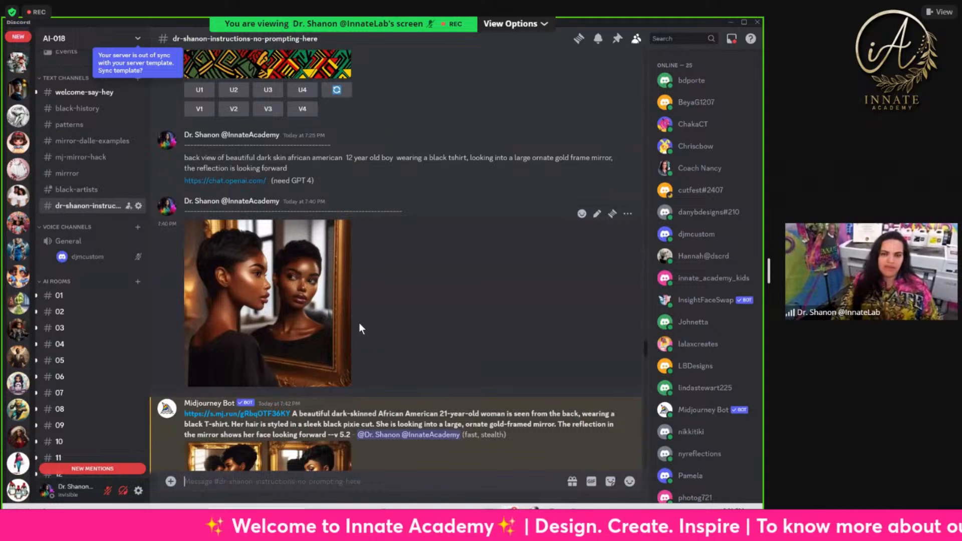
scroll(359, 323, up, 6)
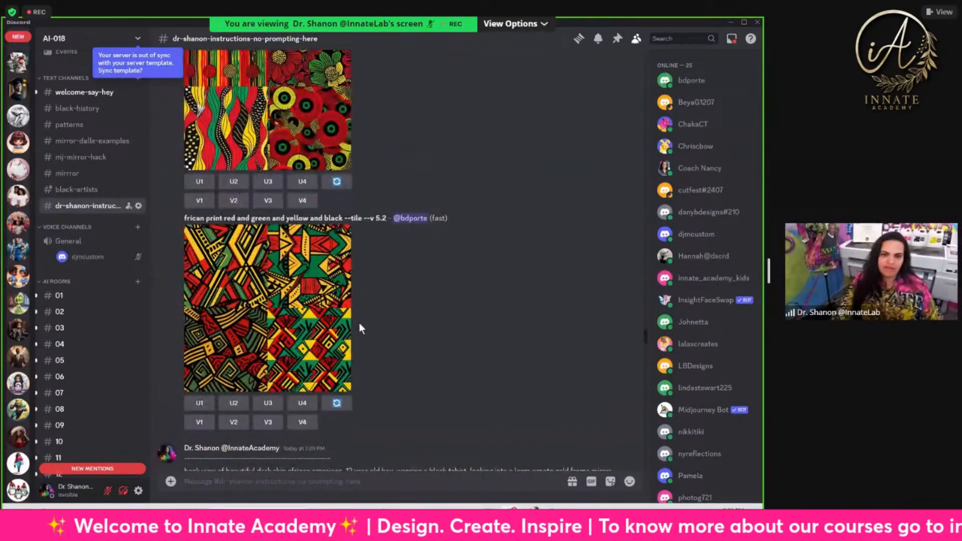
scroll(359, 322, up, 8)
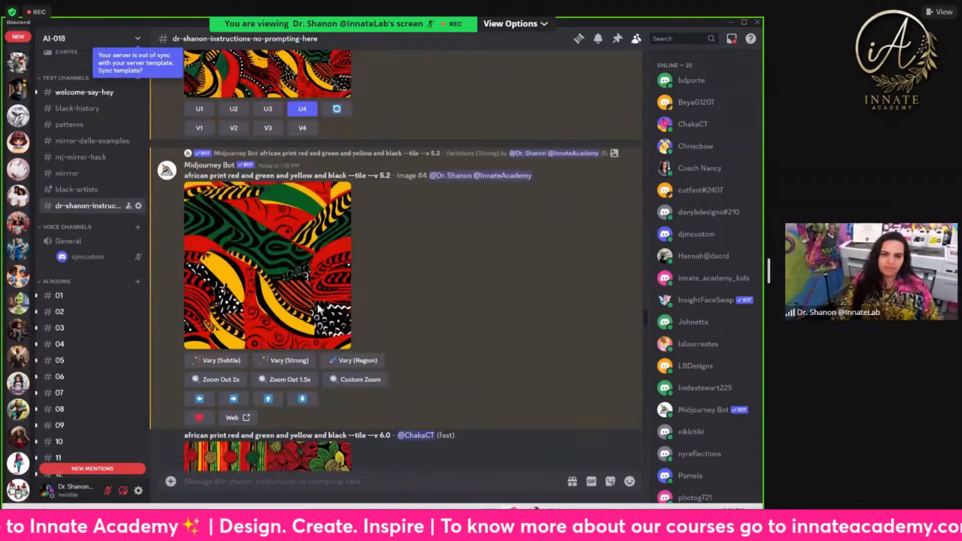
scroll(303, 269, up, 10)
scroll(303, 276, up, 4)
scroll(302, 280, down, 15)
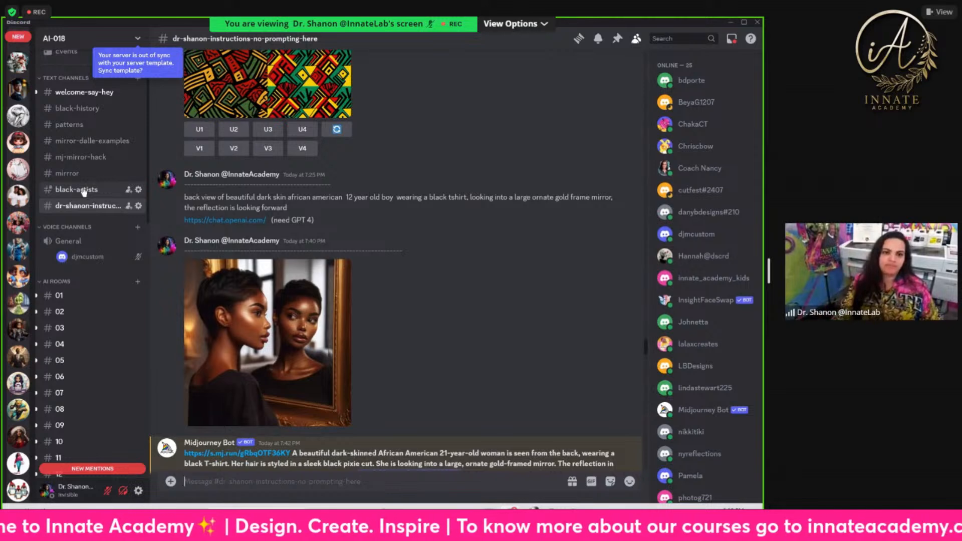
Step: Review the channel's gold-framed mirror prompts for the 21-year-old woman through to the InsightFaceSwap result
scroll(404, 337, down, 8)
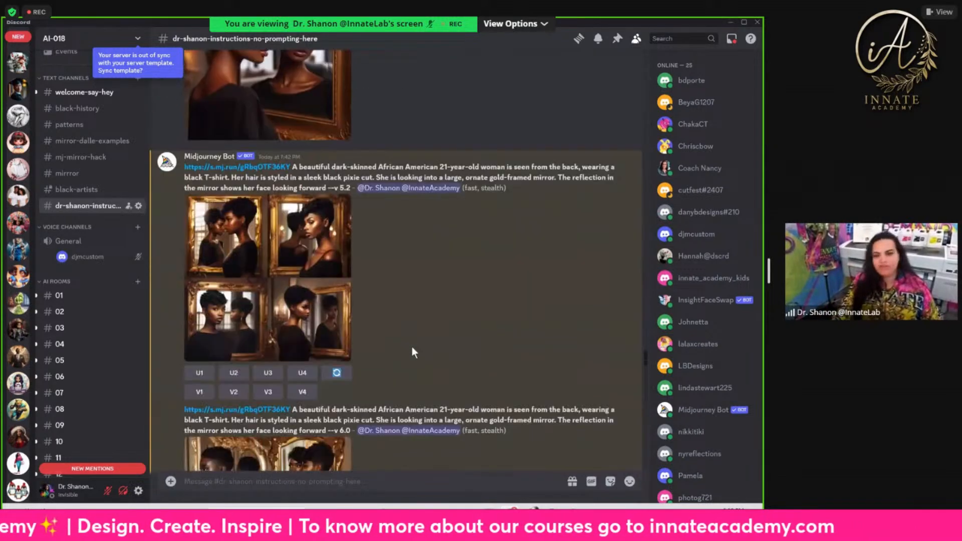
scroll(413, 353, down, 4)
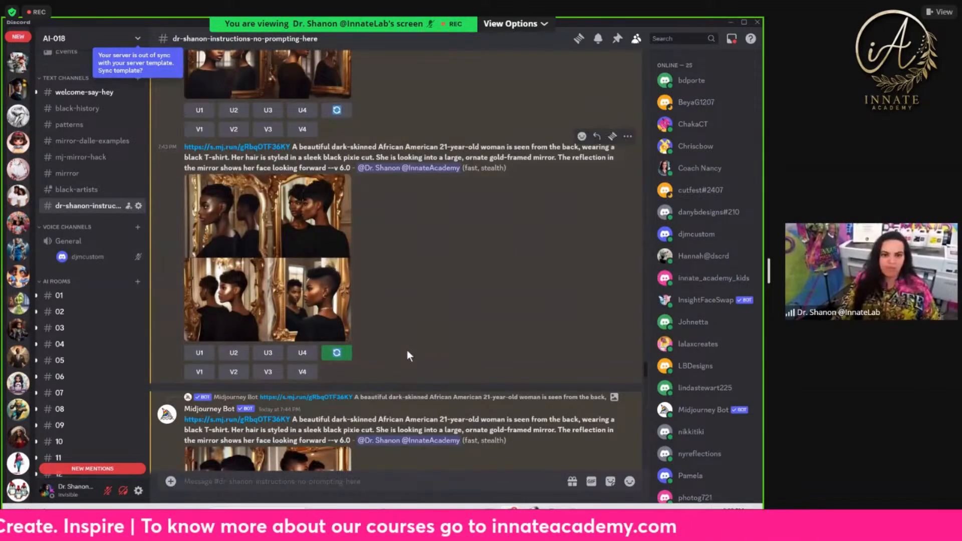
scroll(406, 350, down, 10)
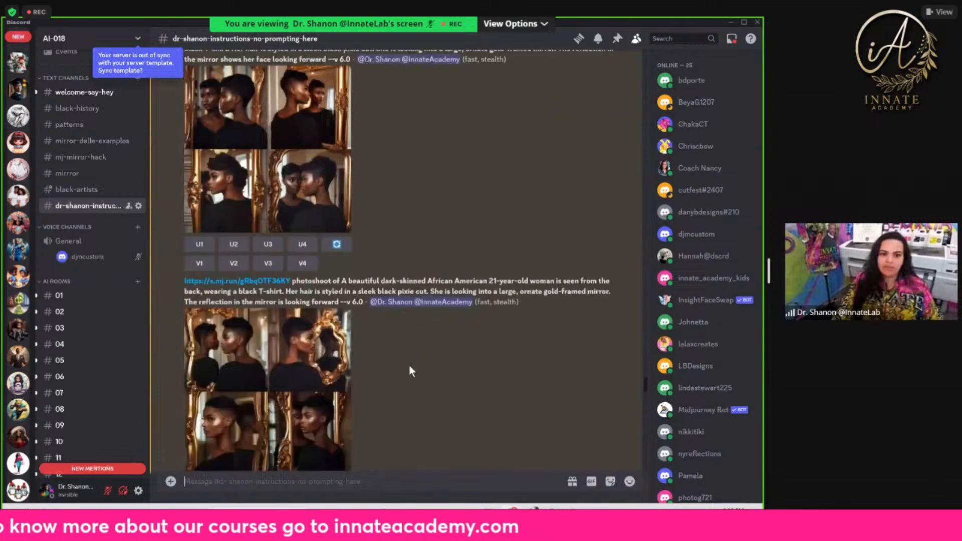
scroll(410, 370, down, 20)
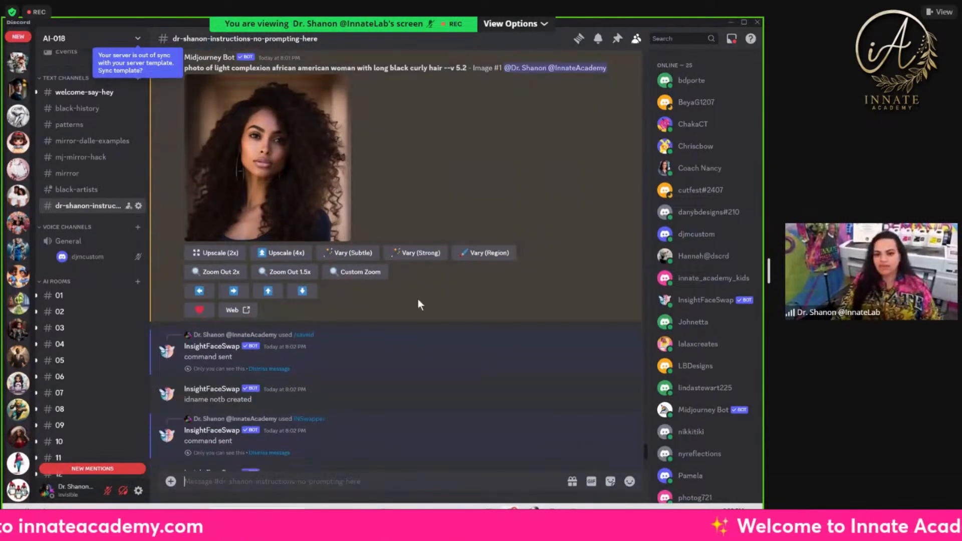
scroll(101, 195, down, 3)
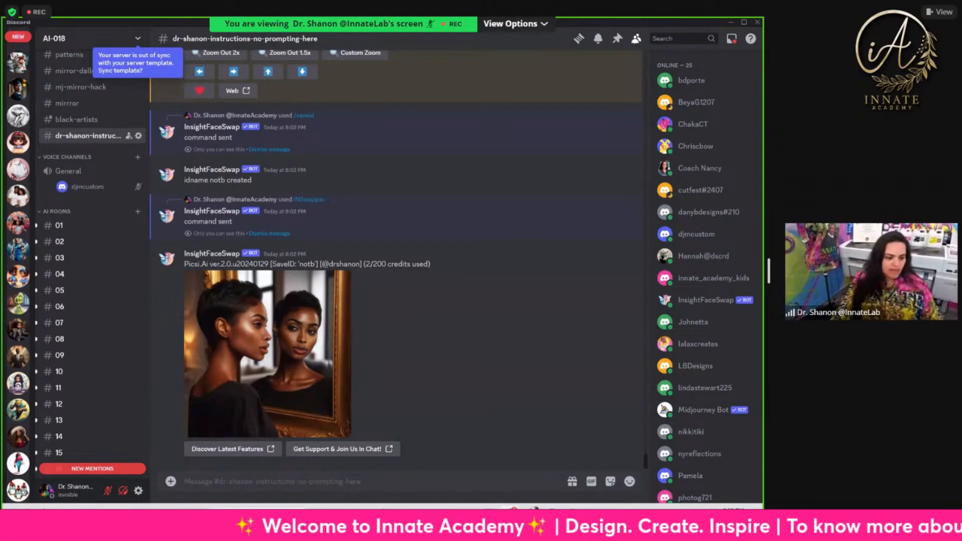
Step: Turn off the Private Channel setting in the black-artists channel's permissions, save the change and leave the channel settings
scroll(109, 126, up, 1)
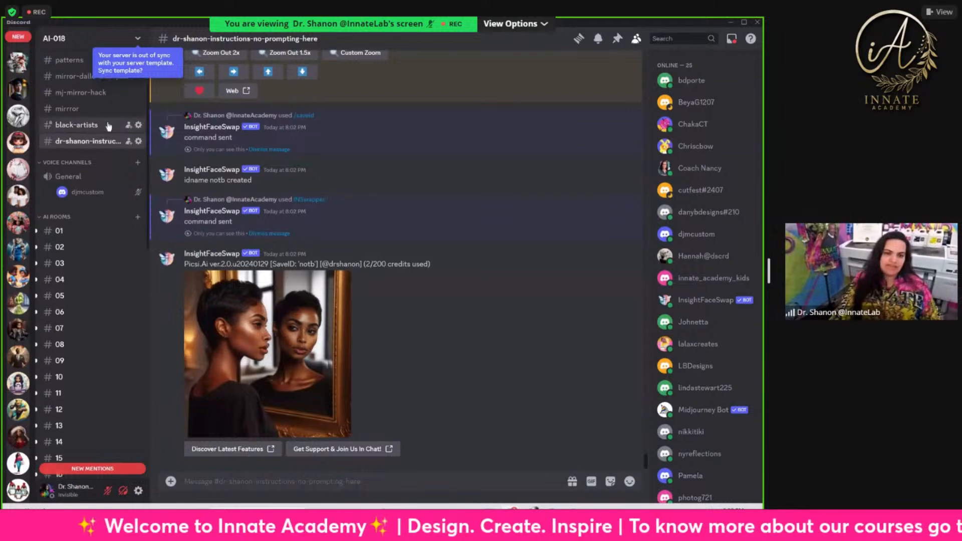
scroll(354, 332, up, 8)
scroll(354, 332, up, 15)
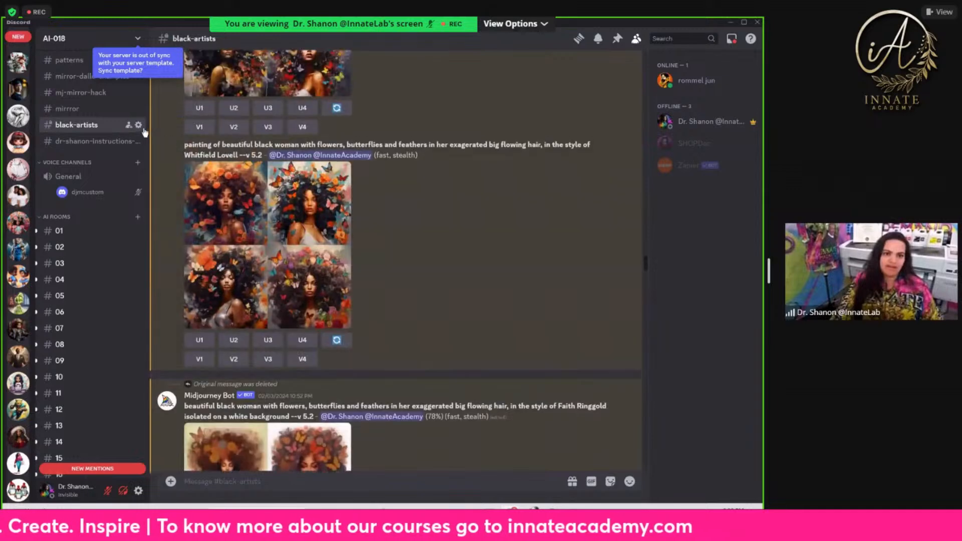
click(138, 125)
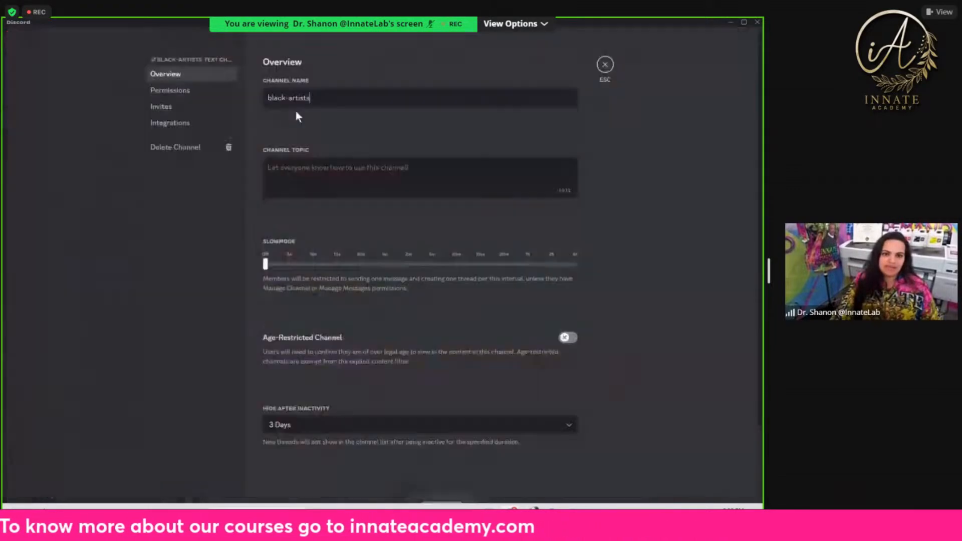
click(186, 94)
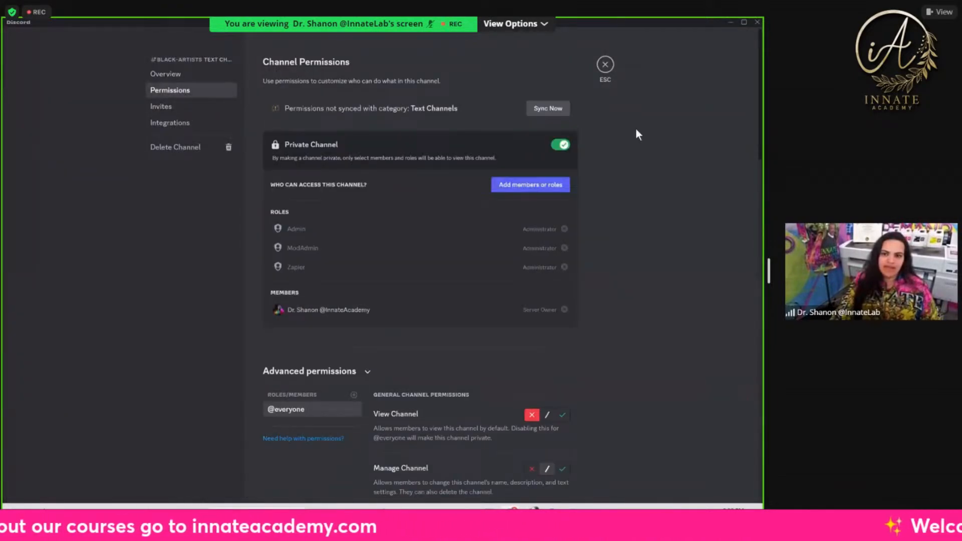
scroll(541, 183, down, 1)
scroll(529, 171, up, 1)
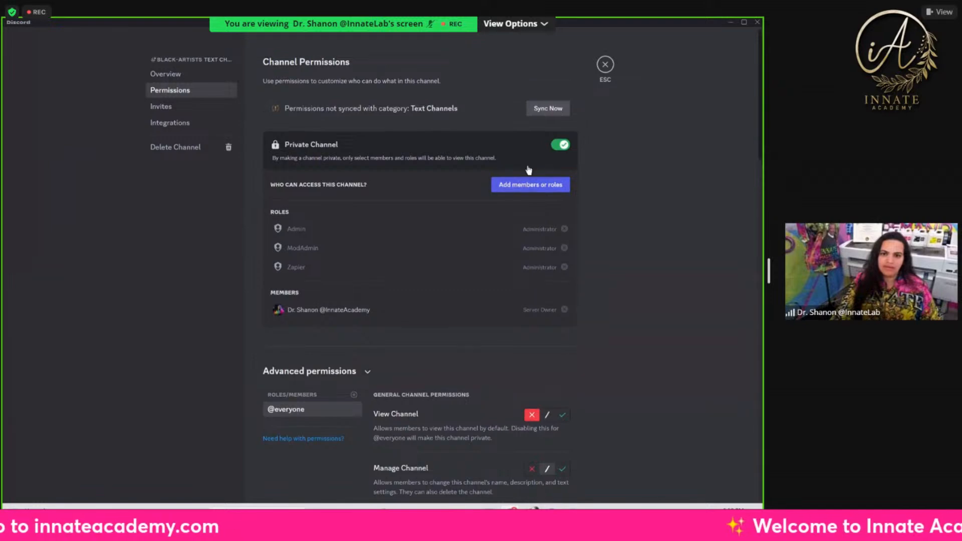
click(561, 147)
click(552, 480)
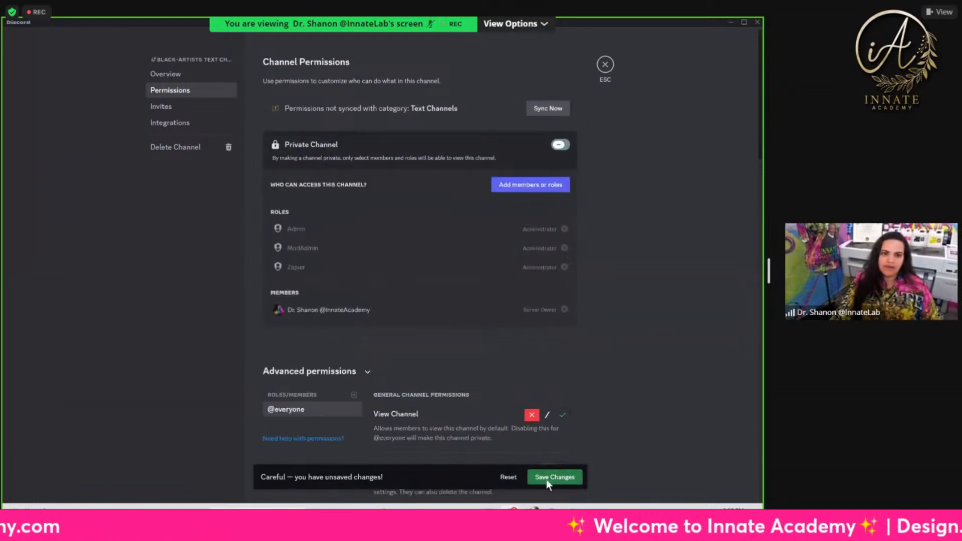
click(604, 65)
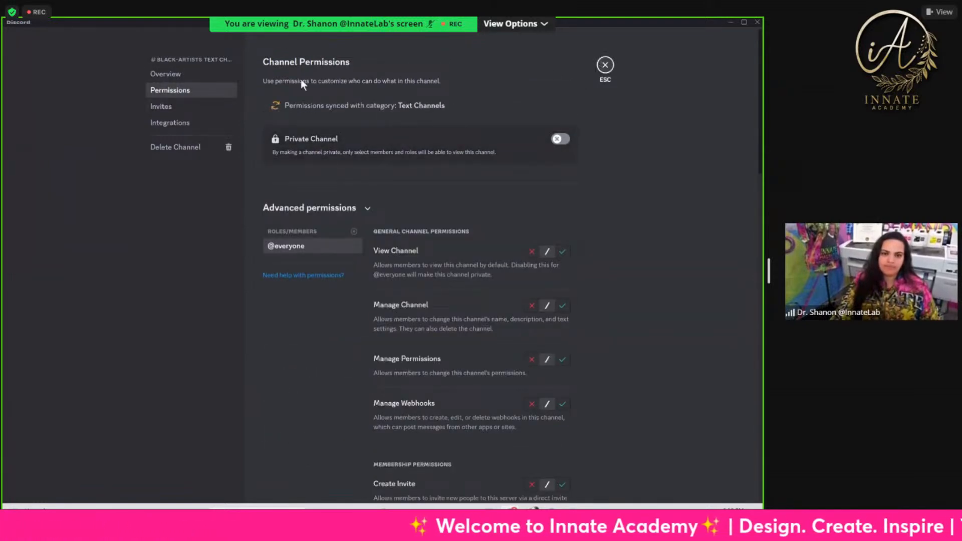
Step: Review the black-artists channel's prompts and images from the Whitfield Lovell style through Jacob Lawrence, Romare Bearden and Faith Ringgold
scroll(269, 302, down, 4)
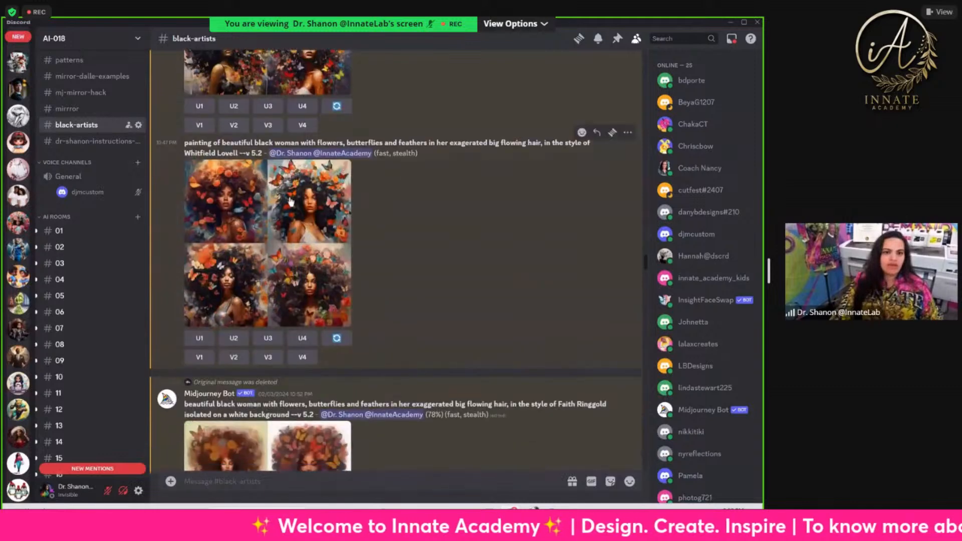
scroll(430, 249, down, 1)
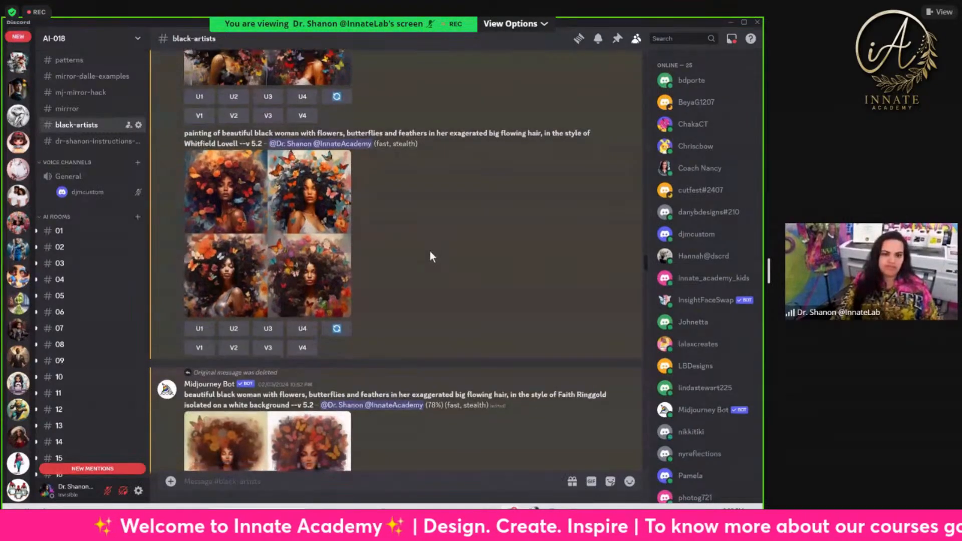
scroll(557, 404, down, 3)
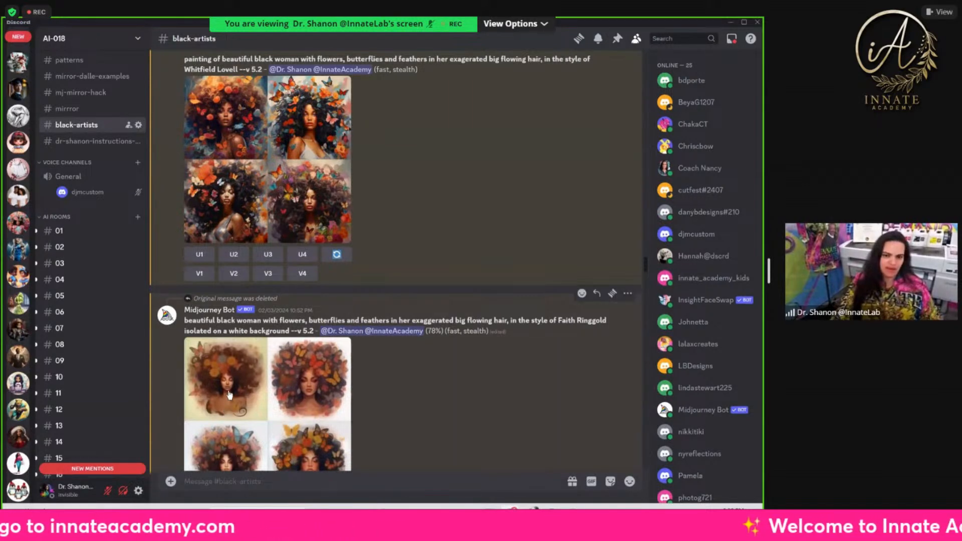
scroll(357, 410, down, 2)
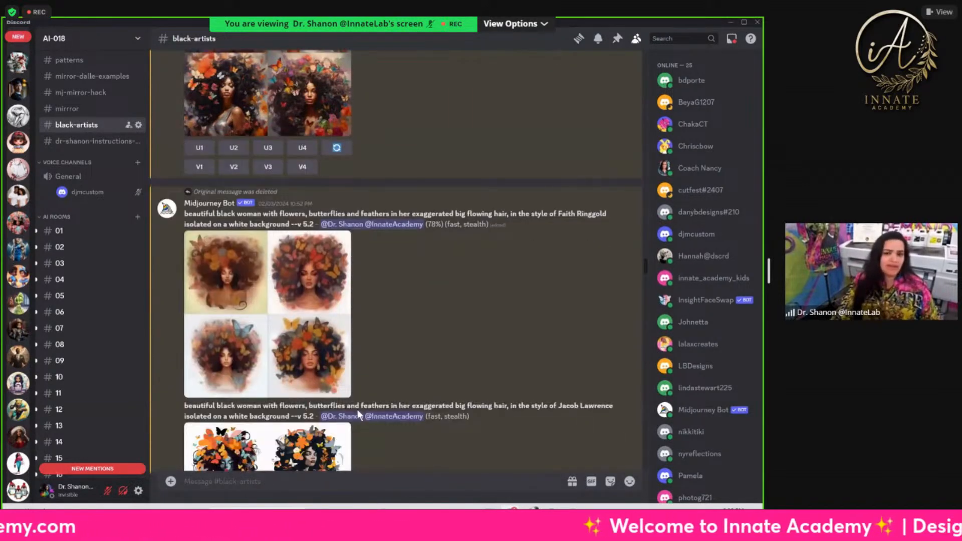
scroll(357, 410, down, 4)
scroll(346, 436, down, 7)
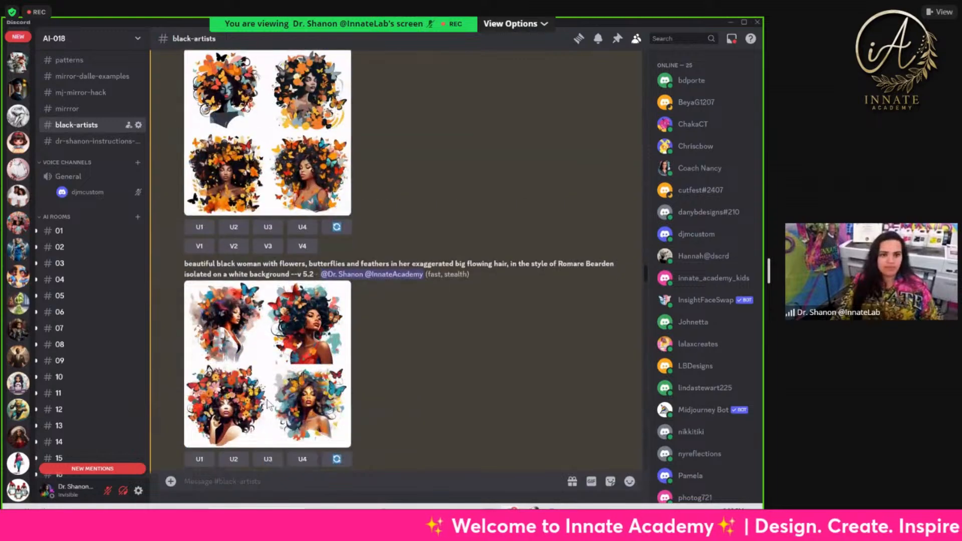
scroll(285, 308, down, 8)
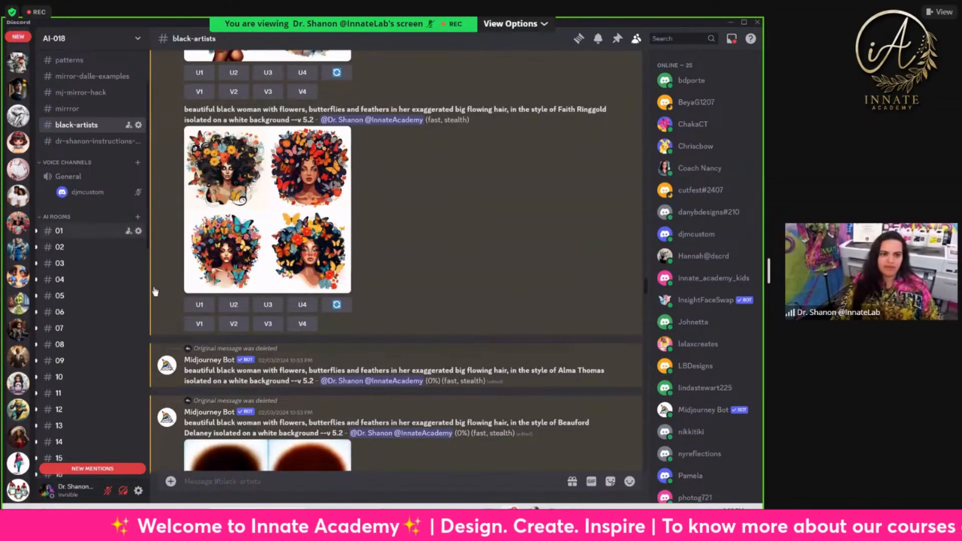
Step: Open AI rooms 01 and 02 and look at the latest images of children reflected in ornate gold mirrors
click(80, 231)
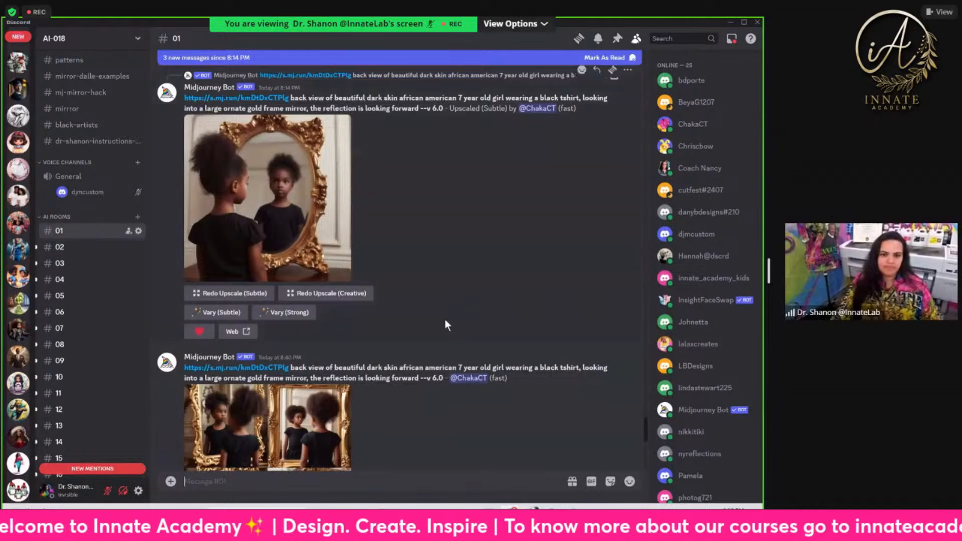
scroll(444, 317, down, 10)
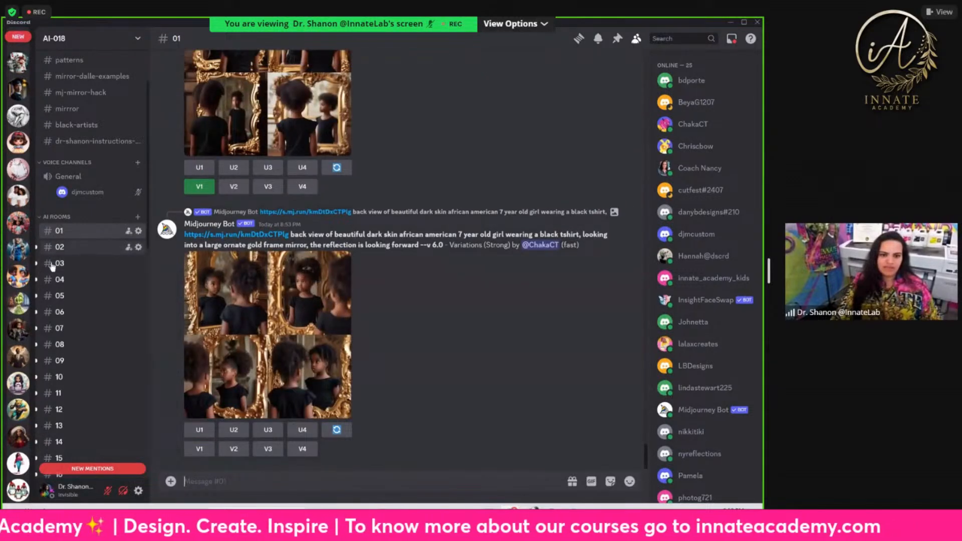
click(60, 247)
scroll(88, 241, down, 7)
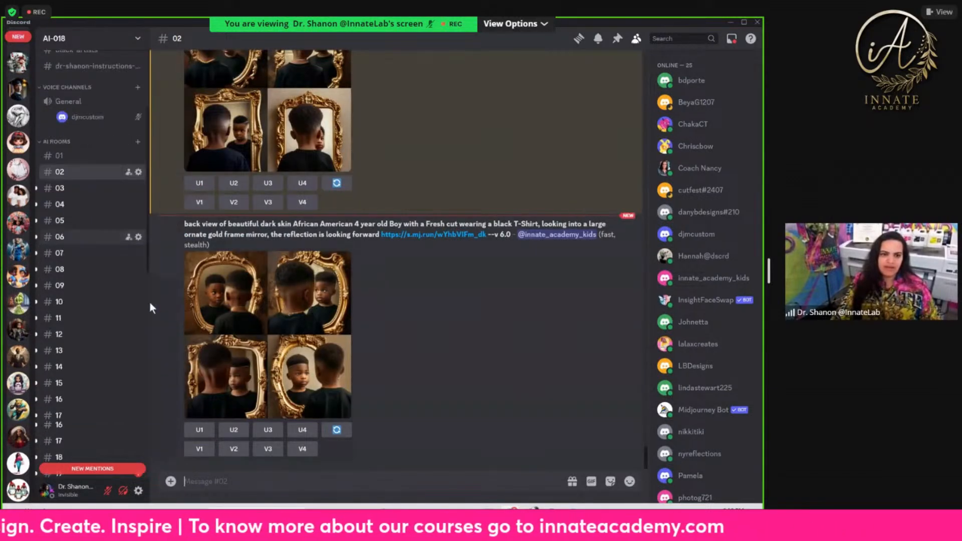
Step: Open AI room 19 and look back over its watercolor celebrity portraits and red, green, yellow and black African print tiles
click(84, 186)
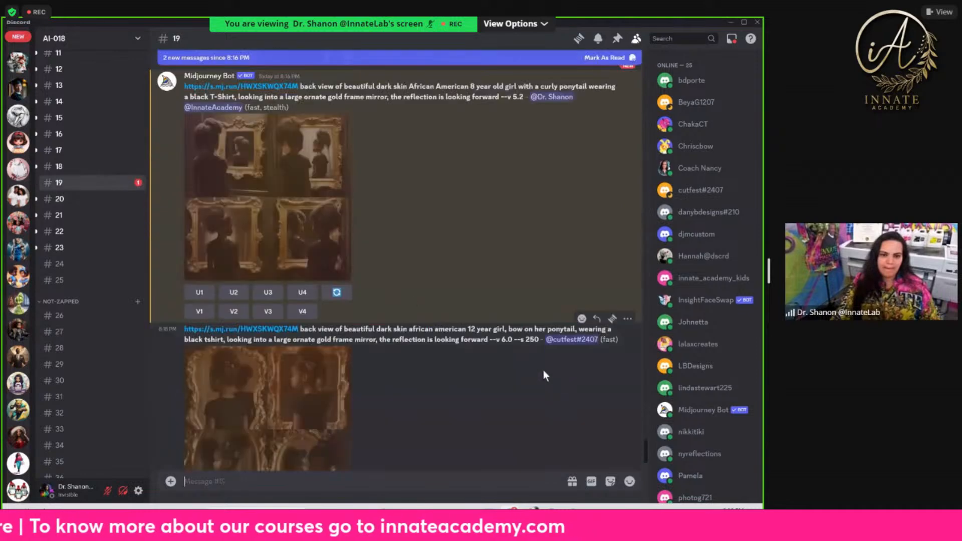
scroll(352, 354, up, 20)
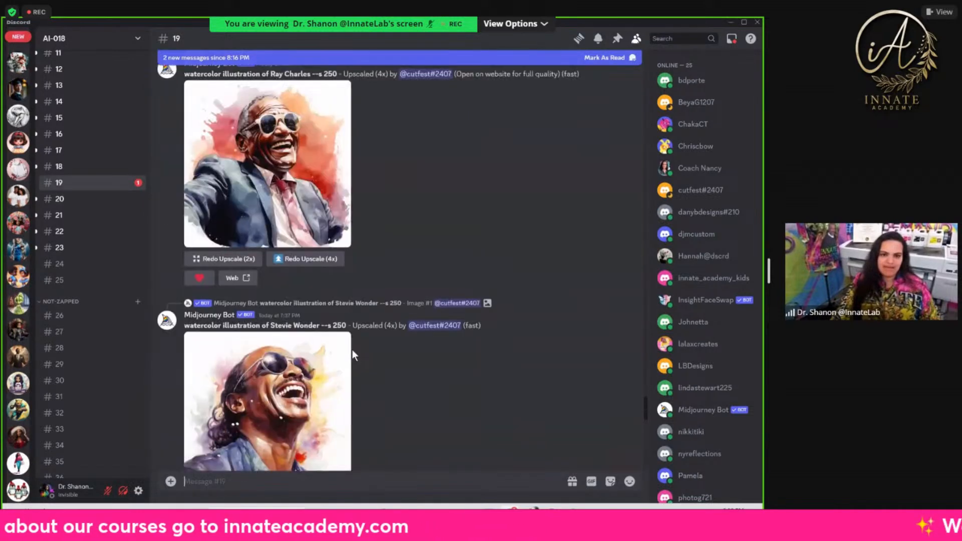
scroll(351, 350, up, 20)
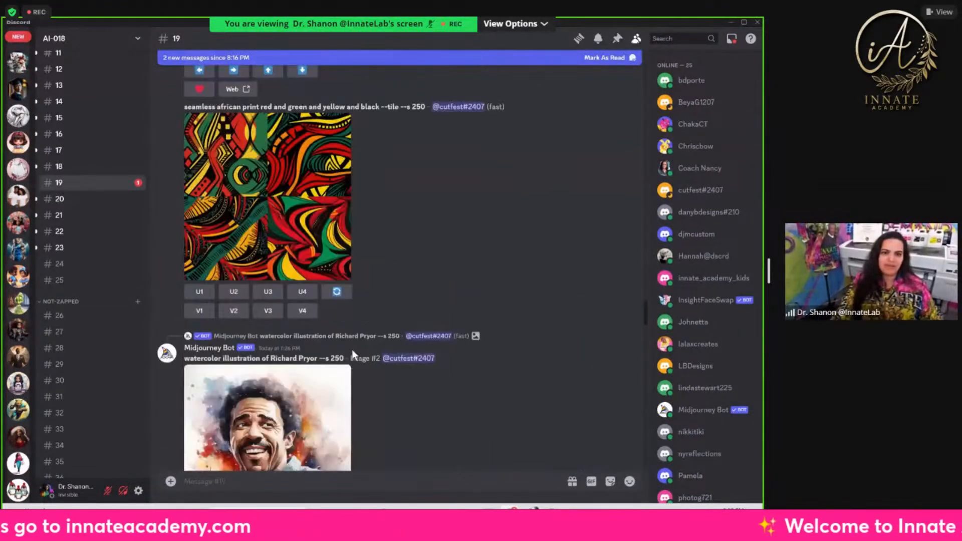
scroll(246, 361, up, 15)
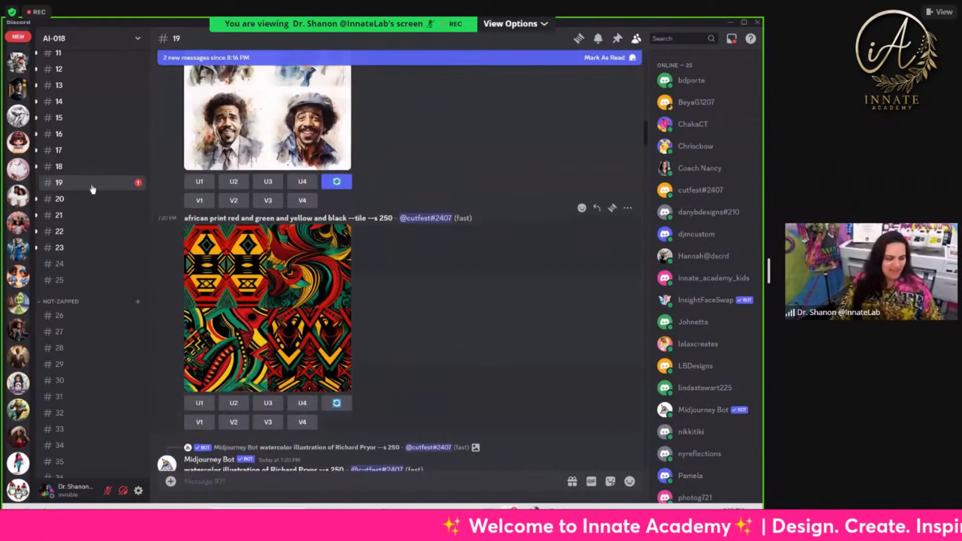
scroll(92, 188, up, 3)
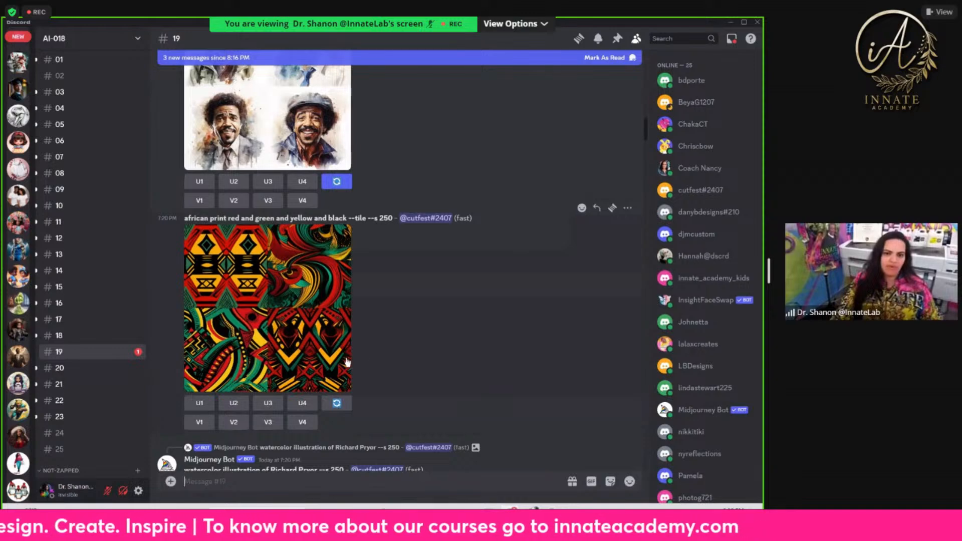
scroll(532, 458, up, 7)
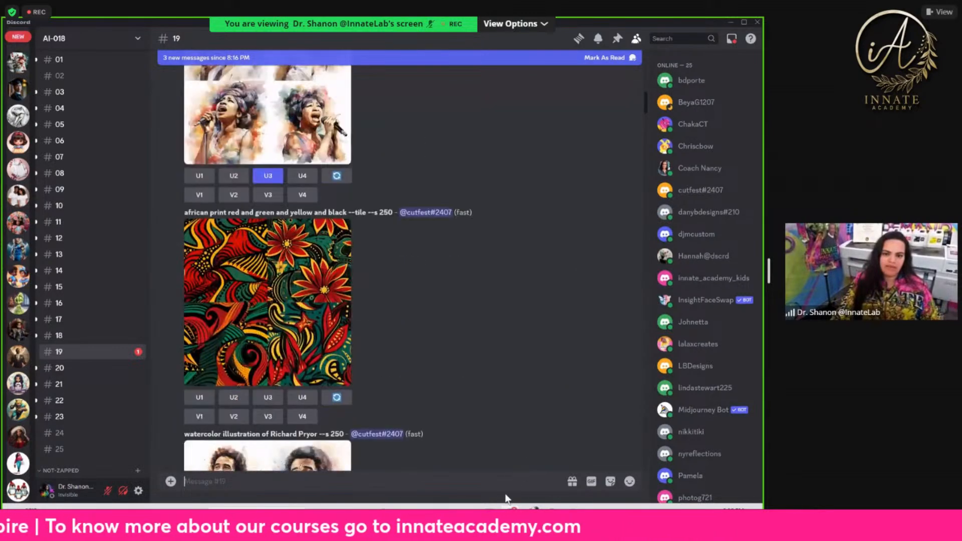
Step: Switch to the 258.tif mirror design in Photoshop and bring the layers above Group 2 into view
mouse_move(509, 532)
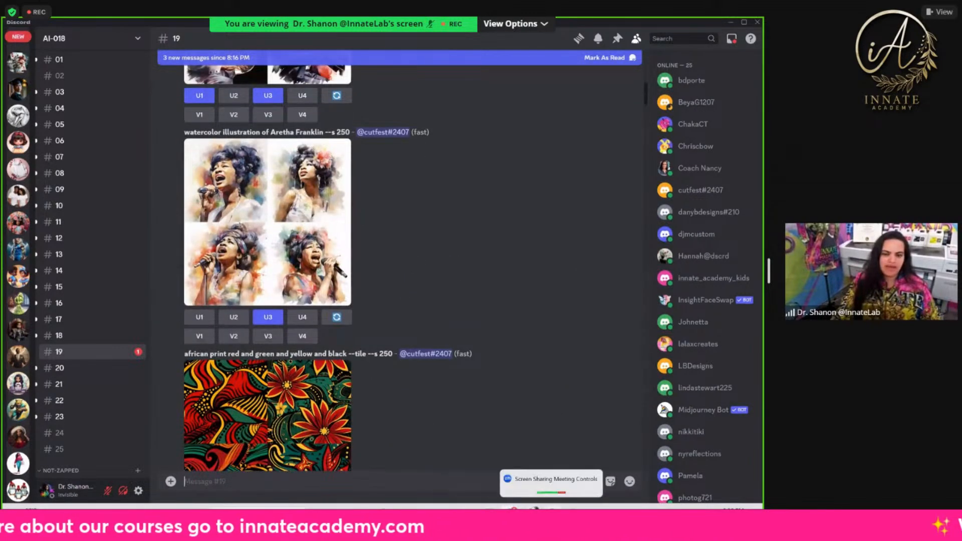
mouse_move(530, 514)
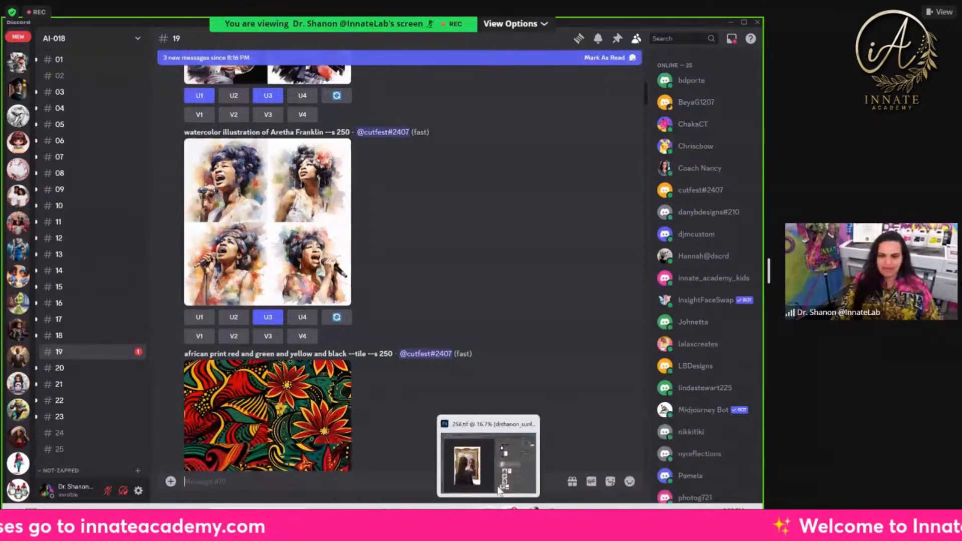
click(490, 515)
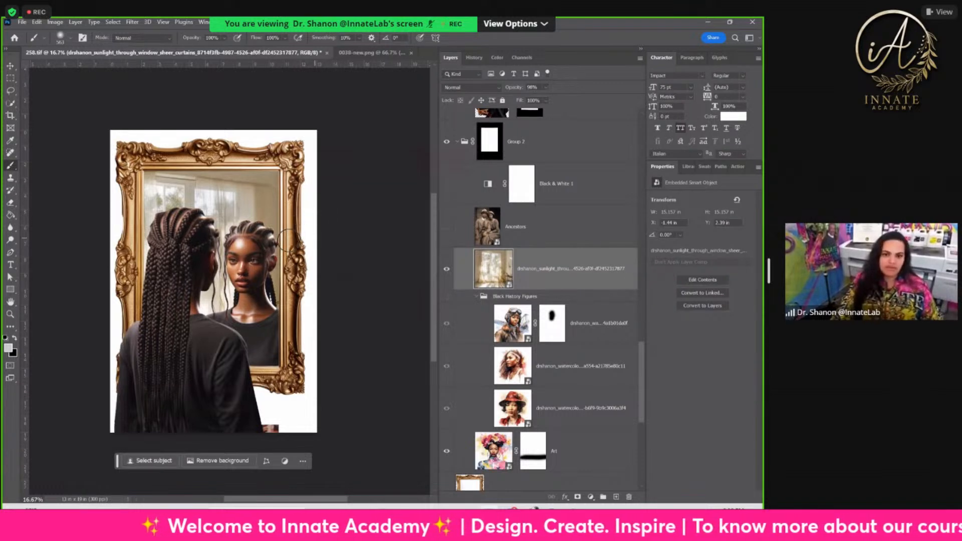
scroll(529, 245, up, 2)
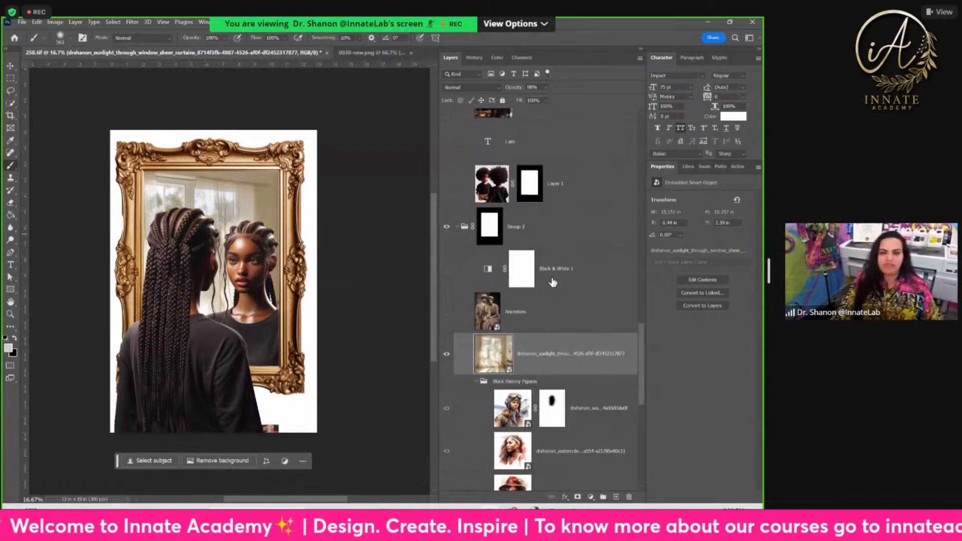